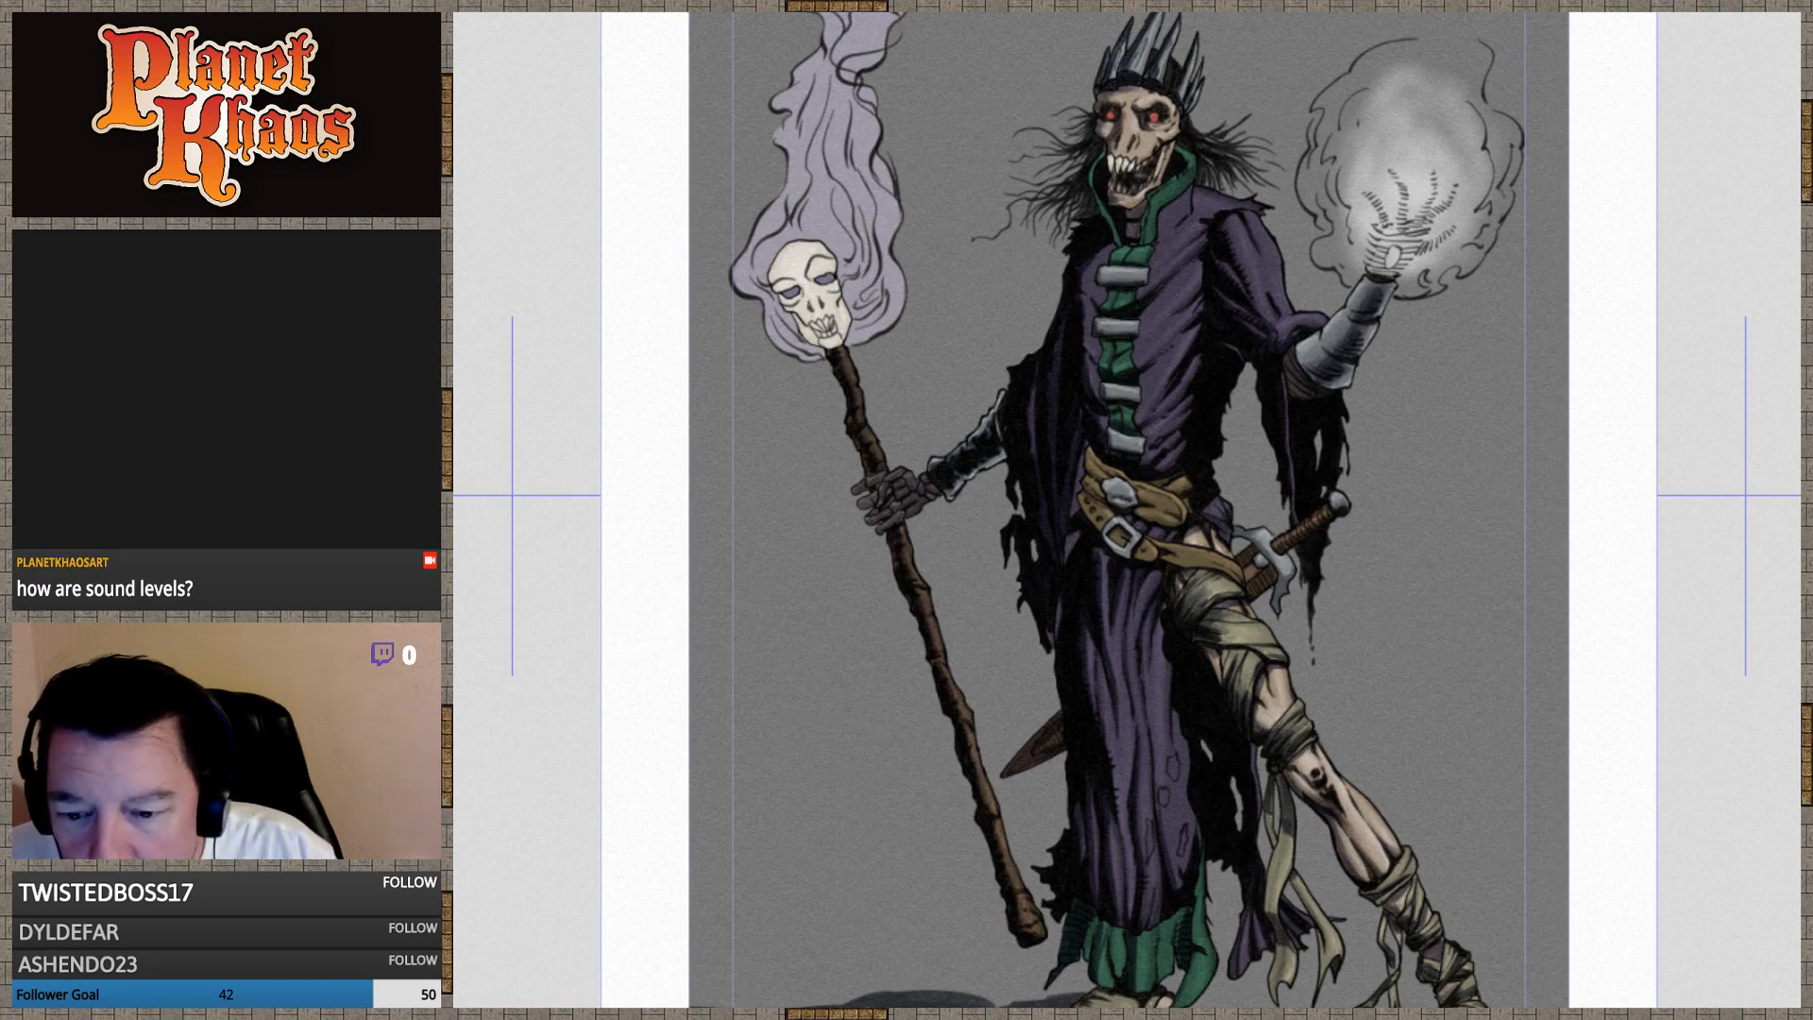
scroll(1128, 510, up, 2)
scroll(1128, 510, down, 3)
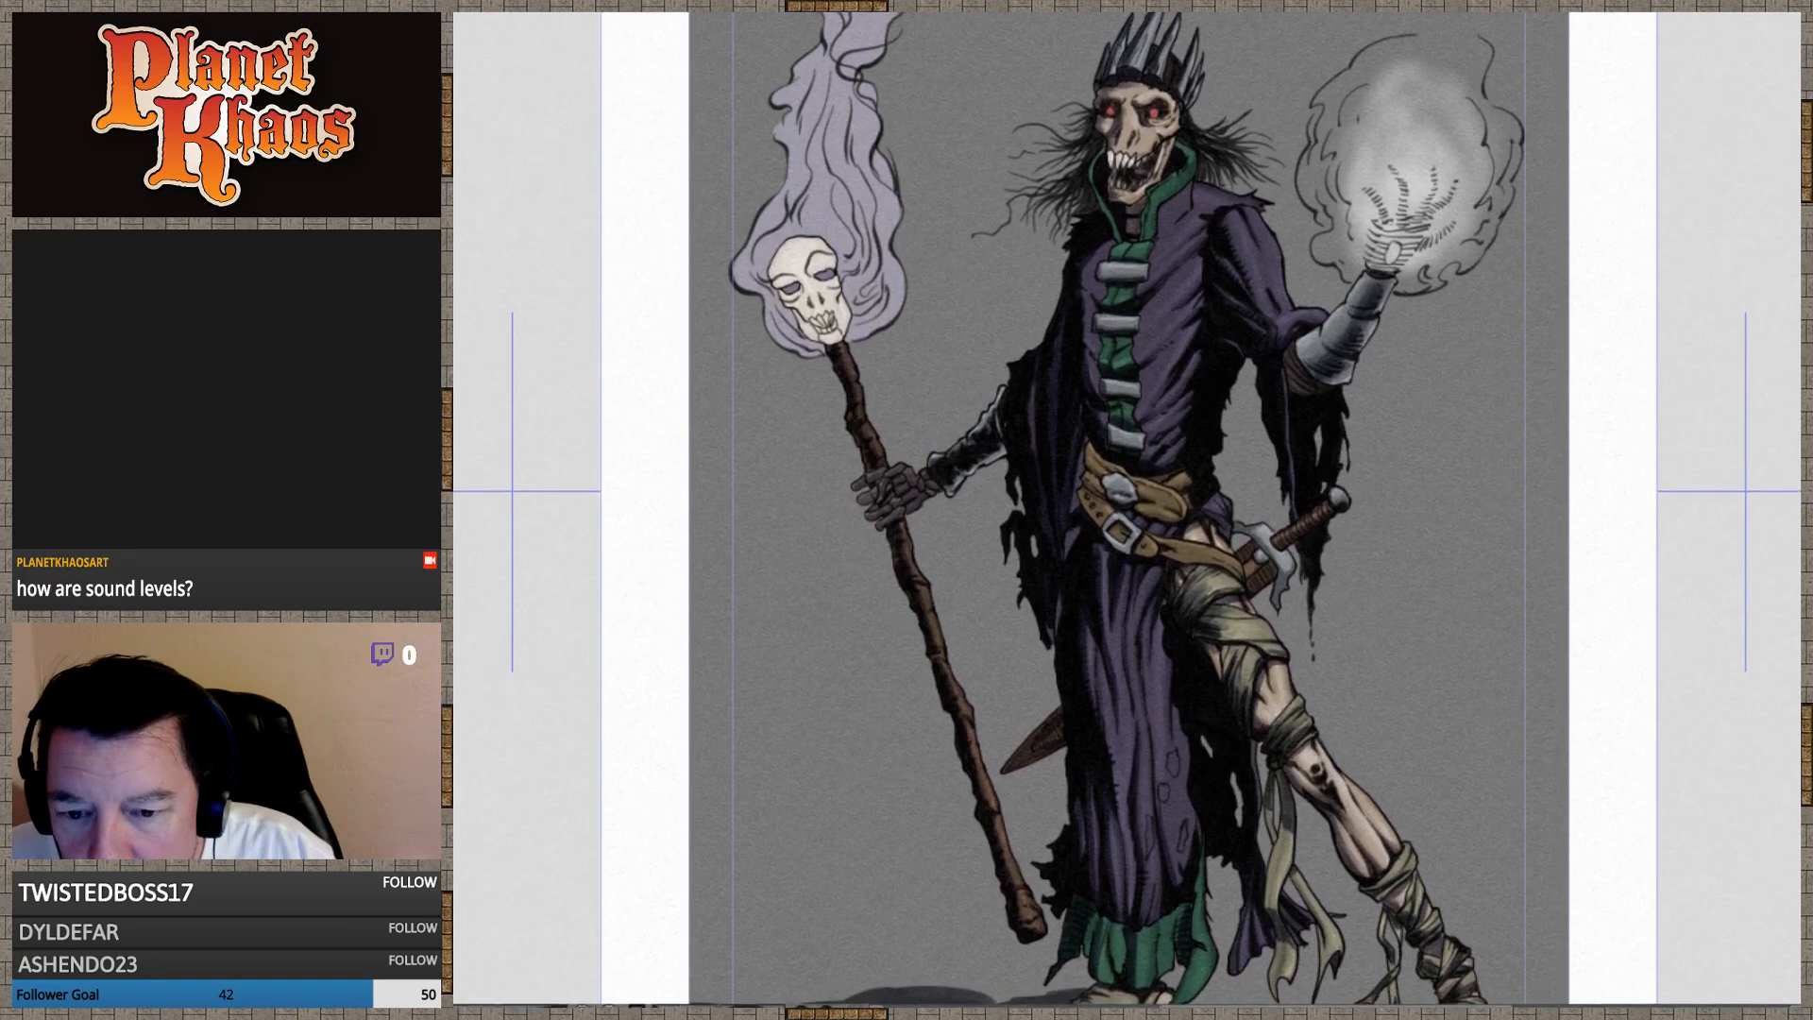
scroll(1127, 510, up, 2)
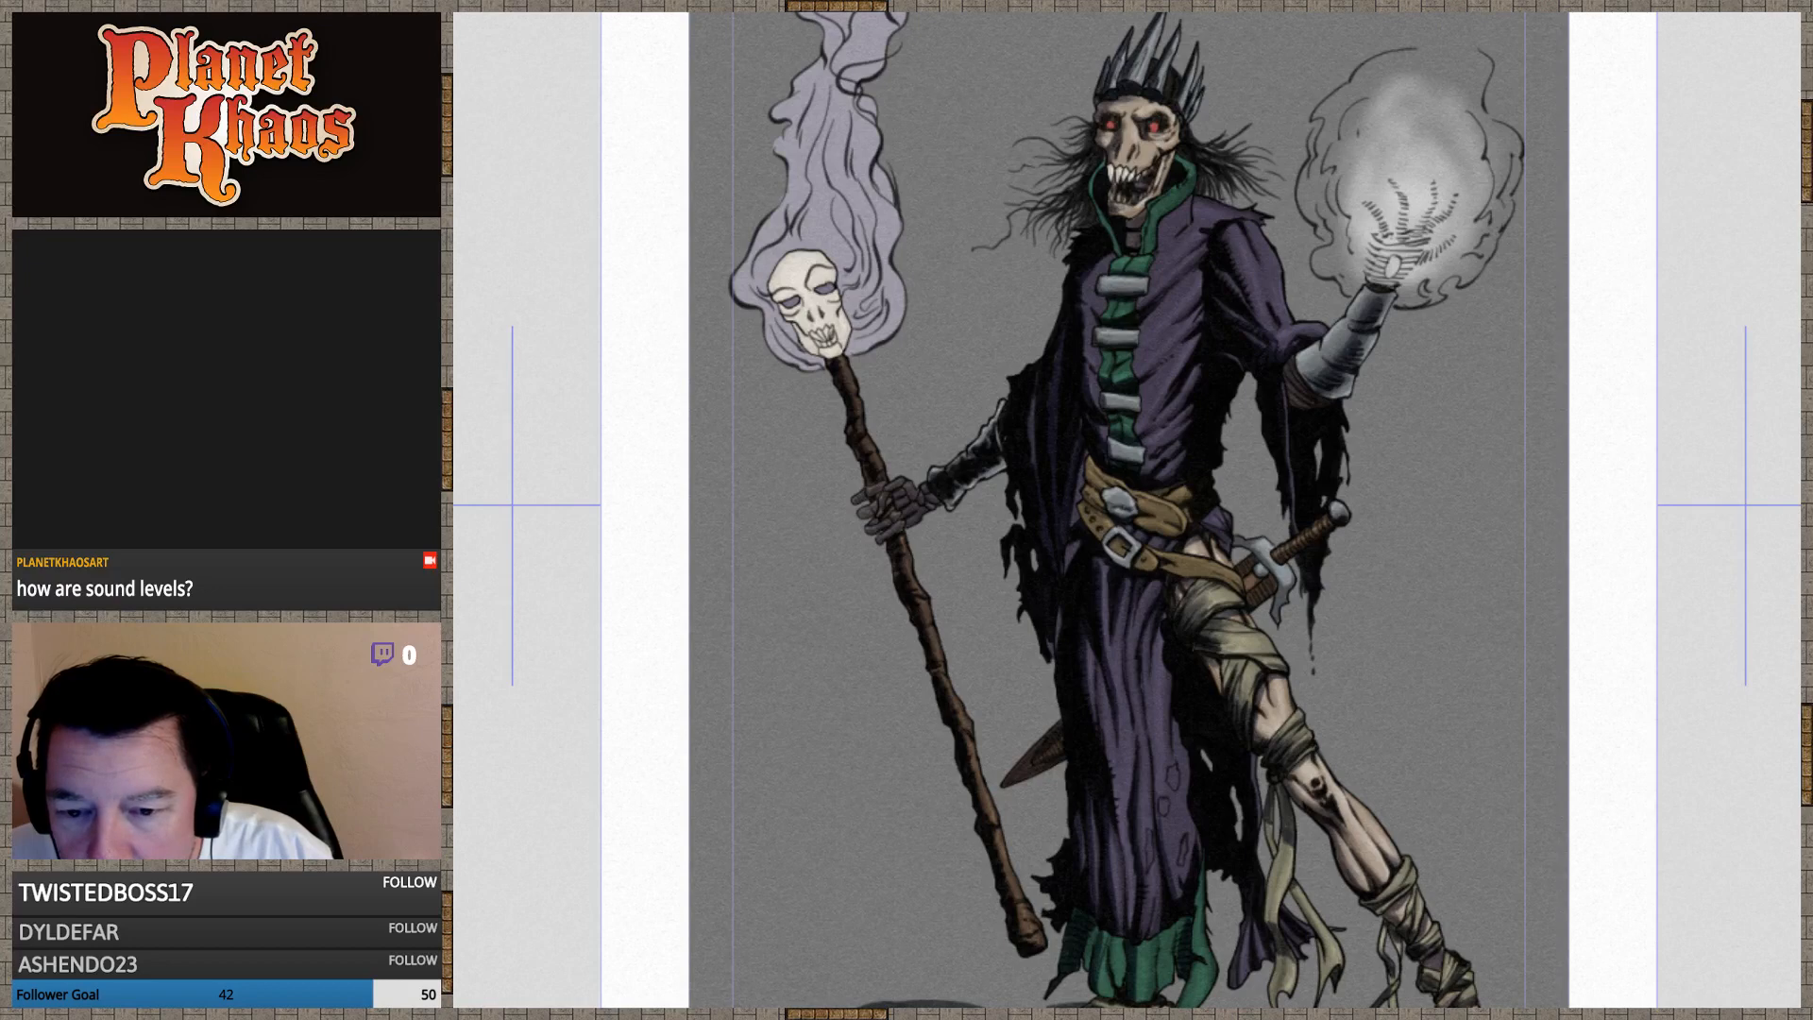
scroll(1128, 510, down, 1)
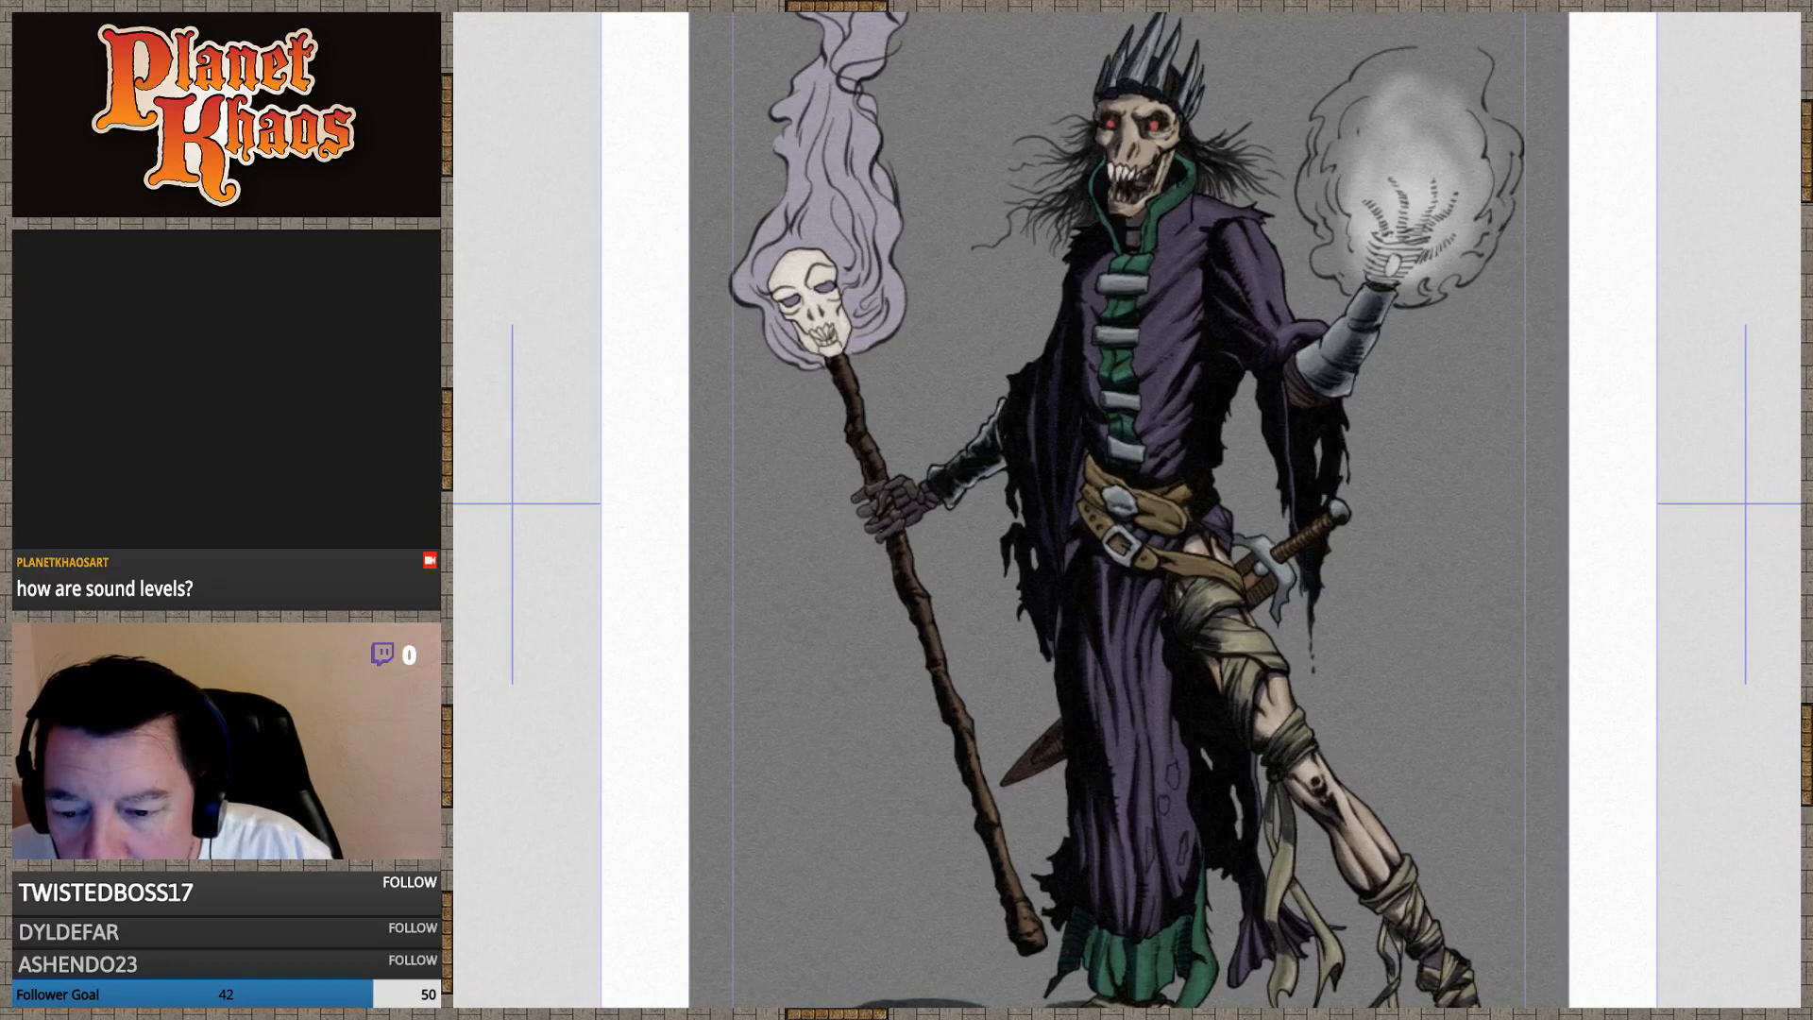
key(Up)
key(Up)
key(Up)
key(Up)
key(Up)
key(Up)
key(Up)
key(Up)
key(Up)
key(Up)
key(Up)
key(Up)
key(Down)
key(Down)
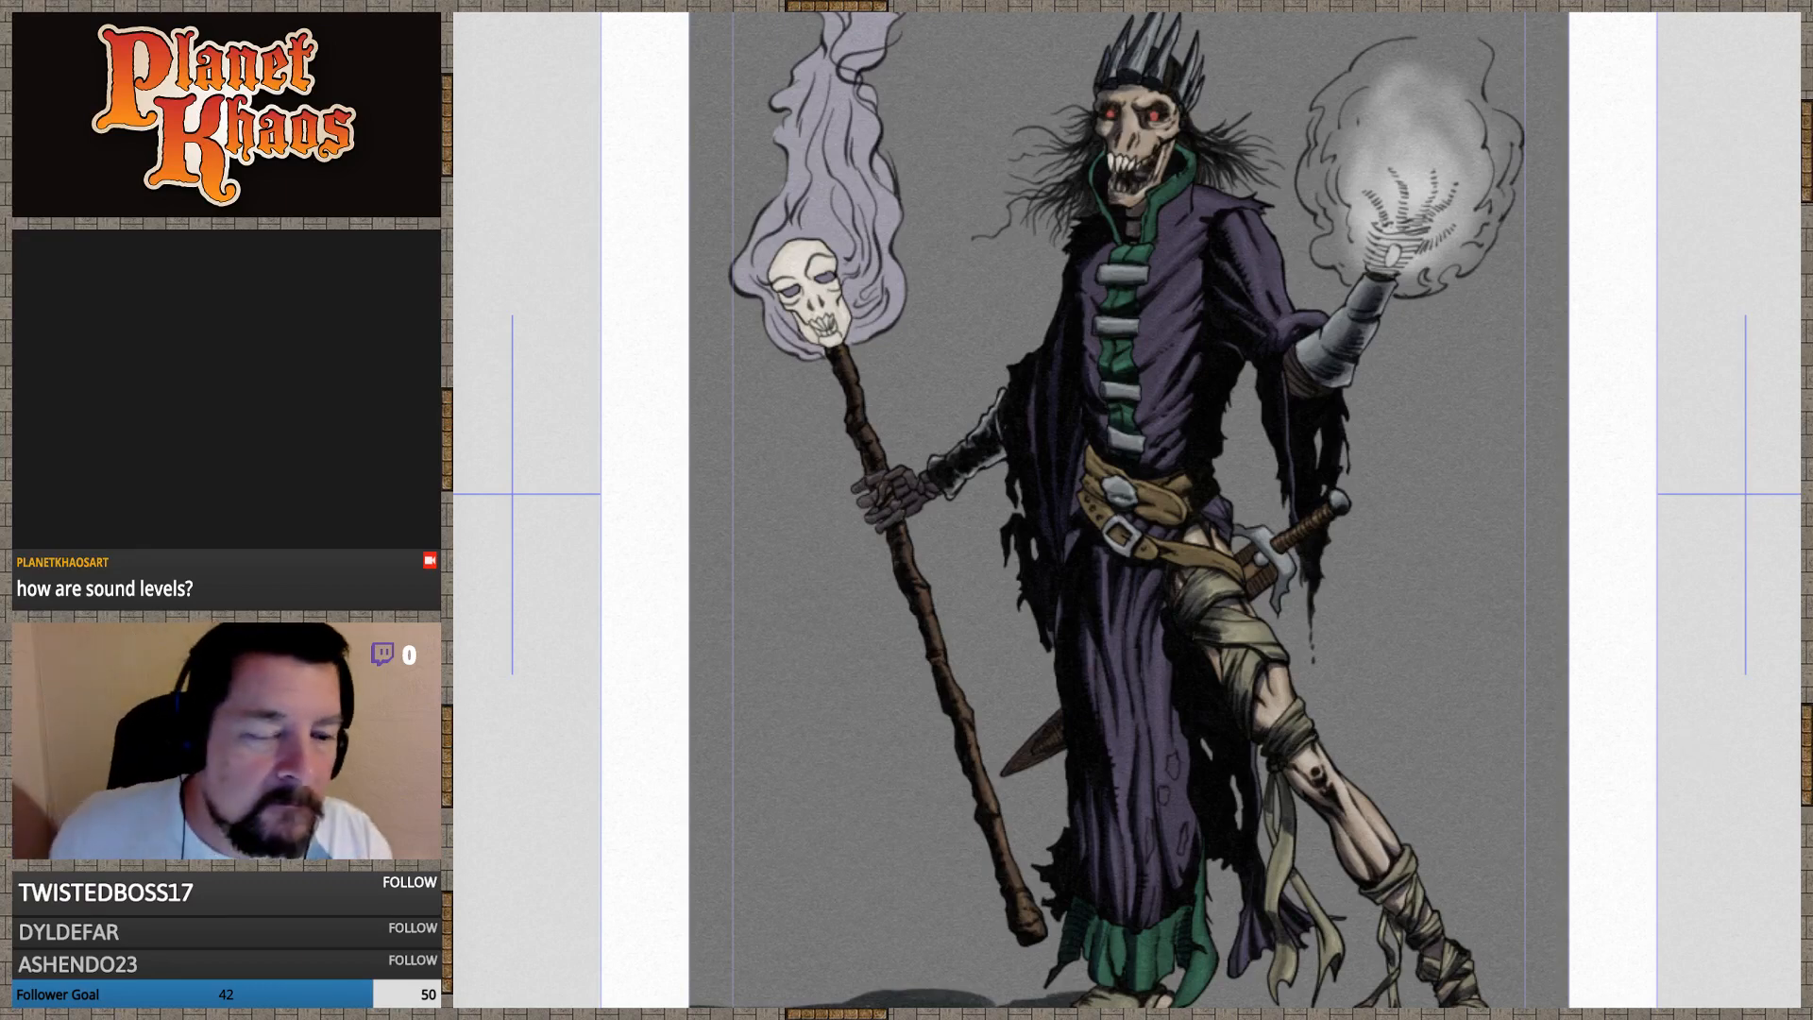
key(super+Tab)
click(577, 525)
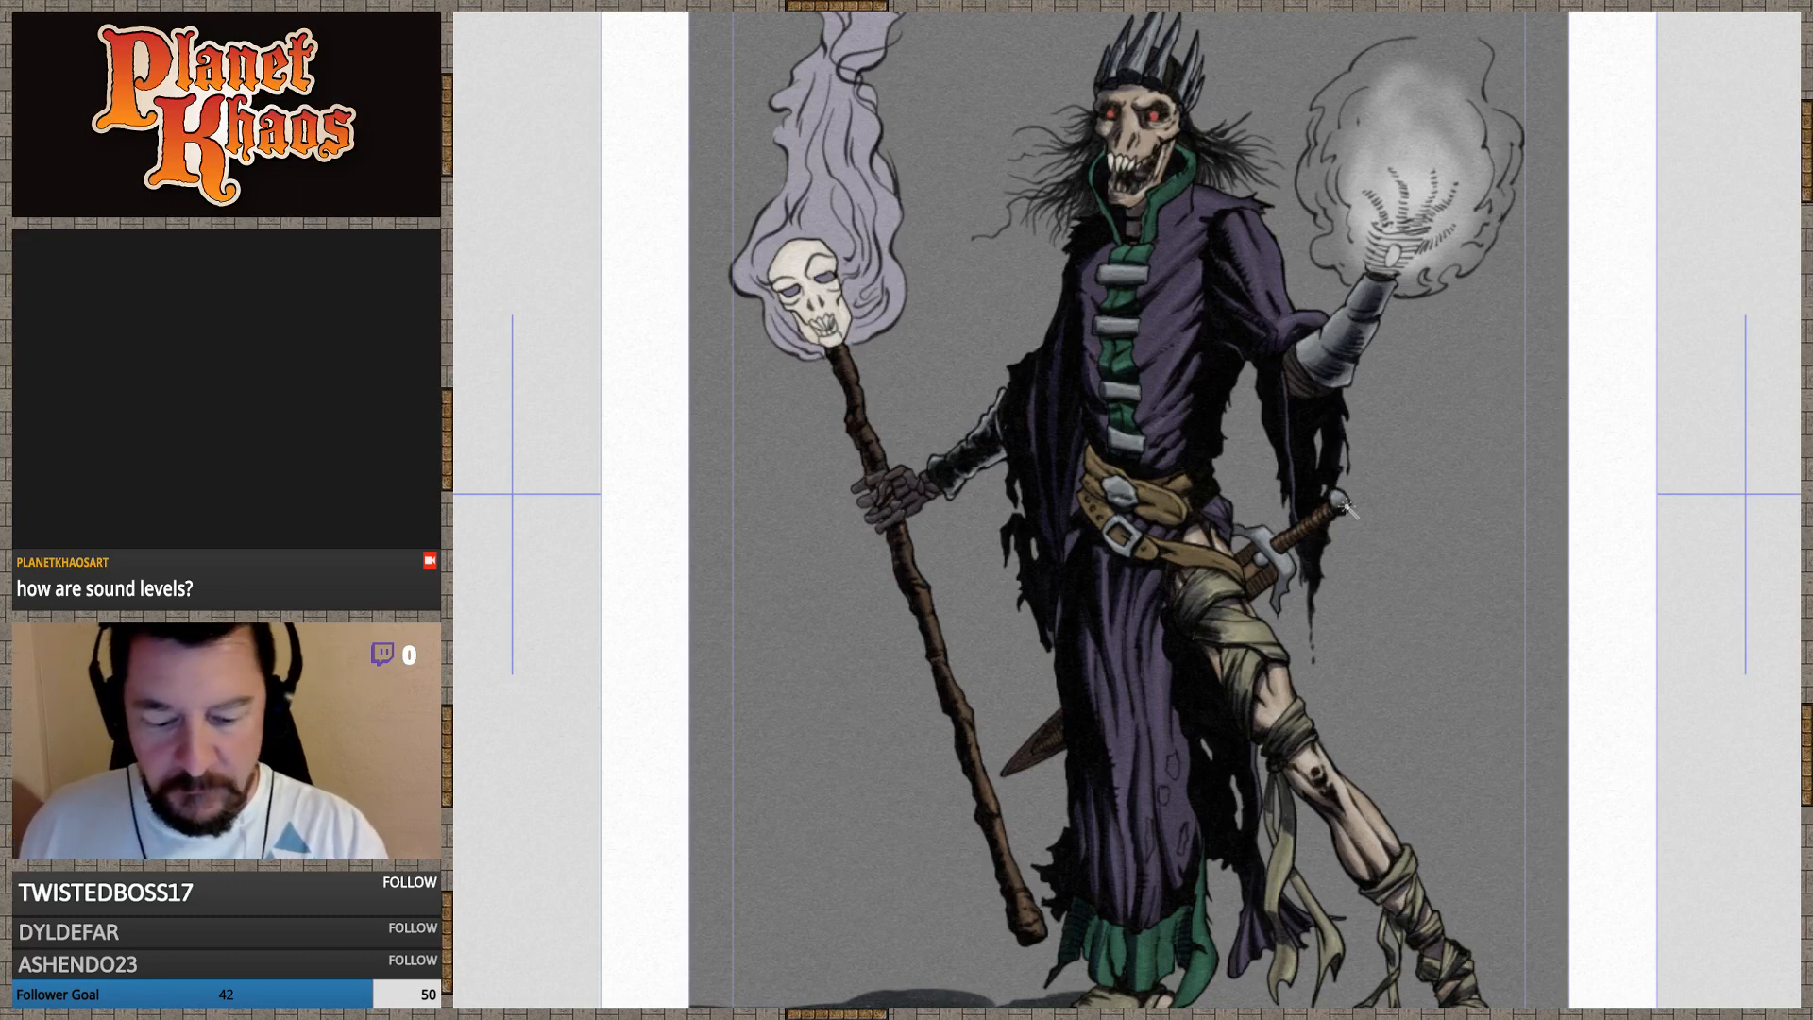
Restore the green glow around the lich's raised hand and the green light cast on the robe, leg and staff
scroll(1347, 507, down, 1)
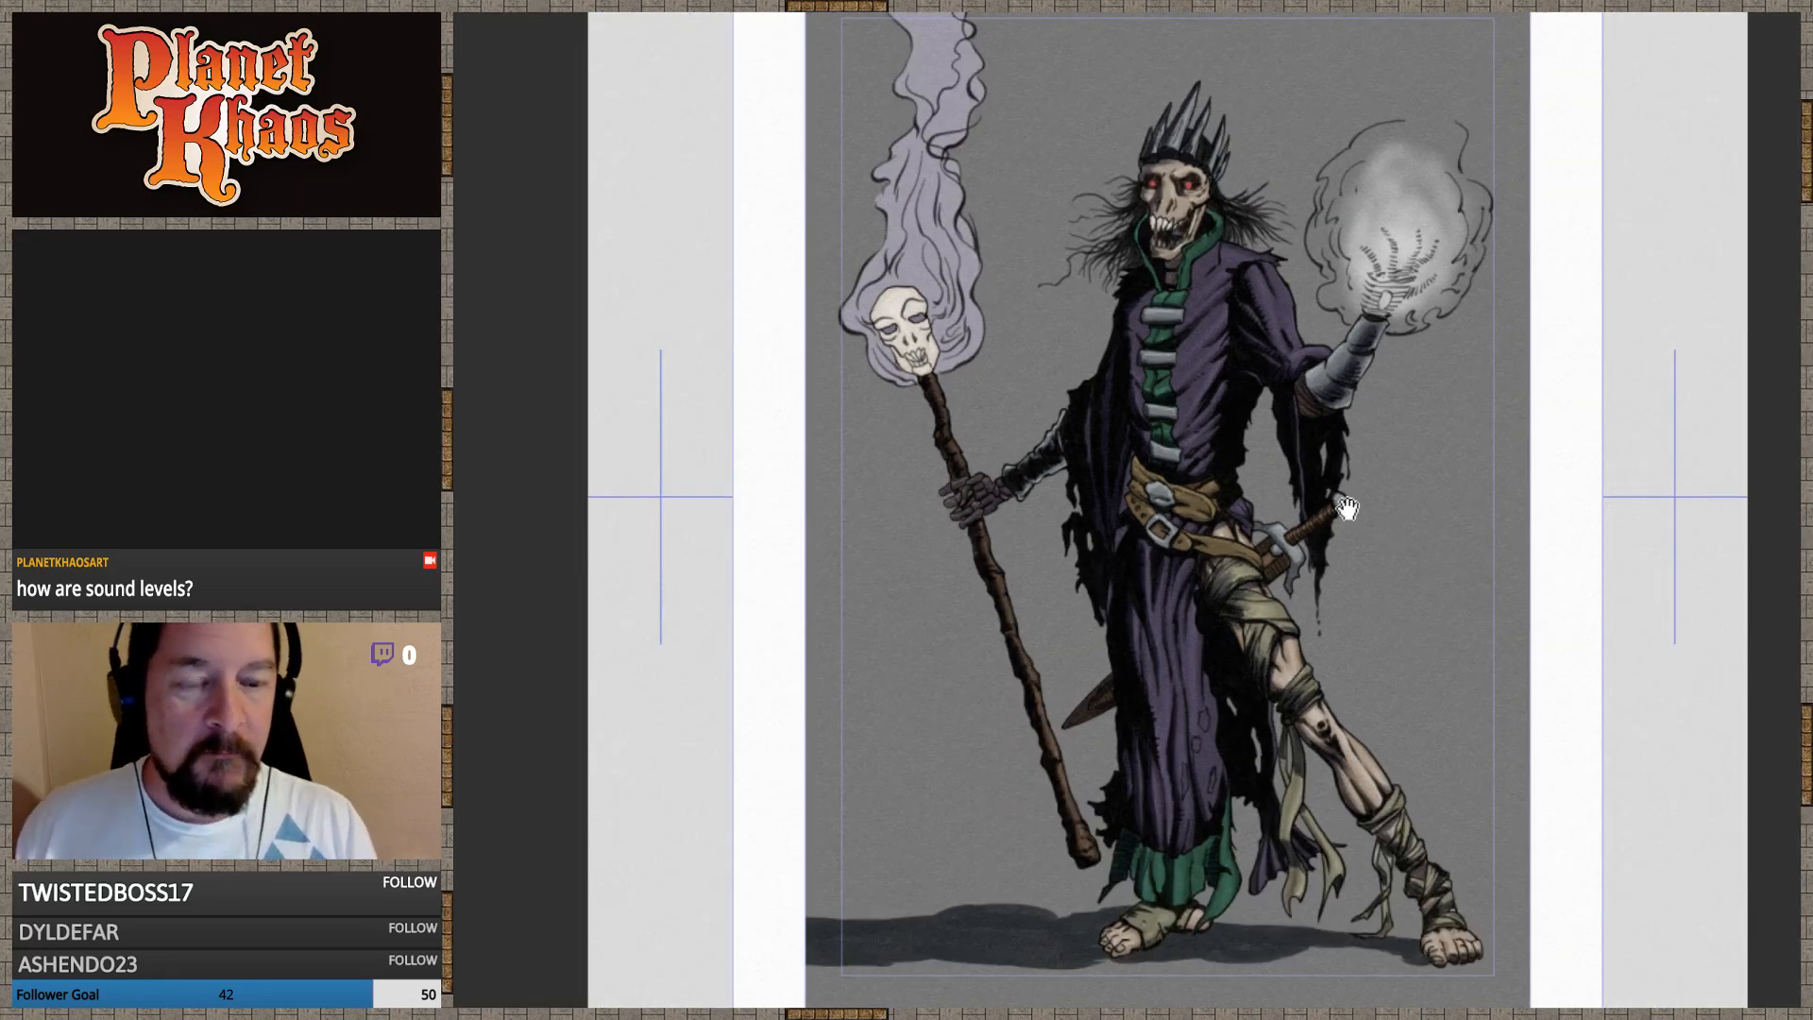
drag(1435, 903, 1327, 922)
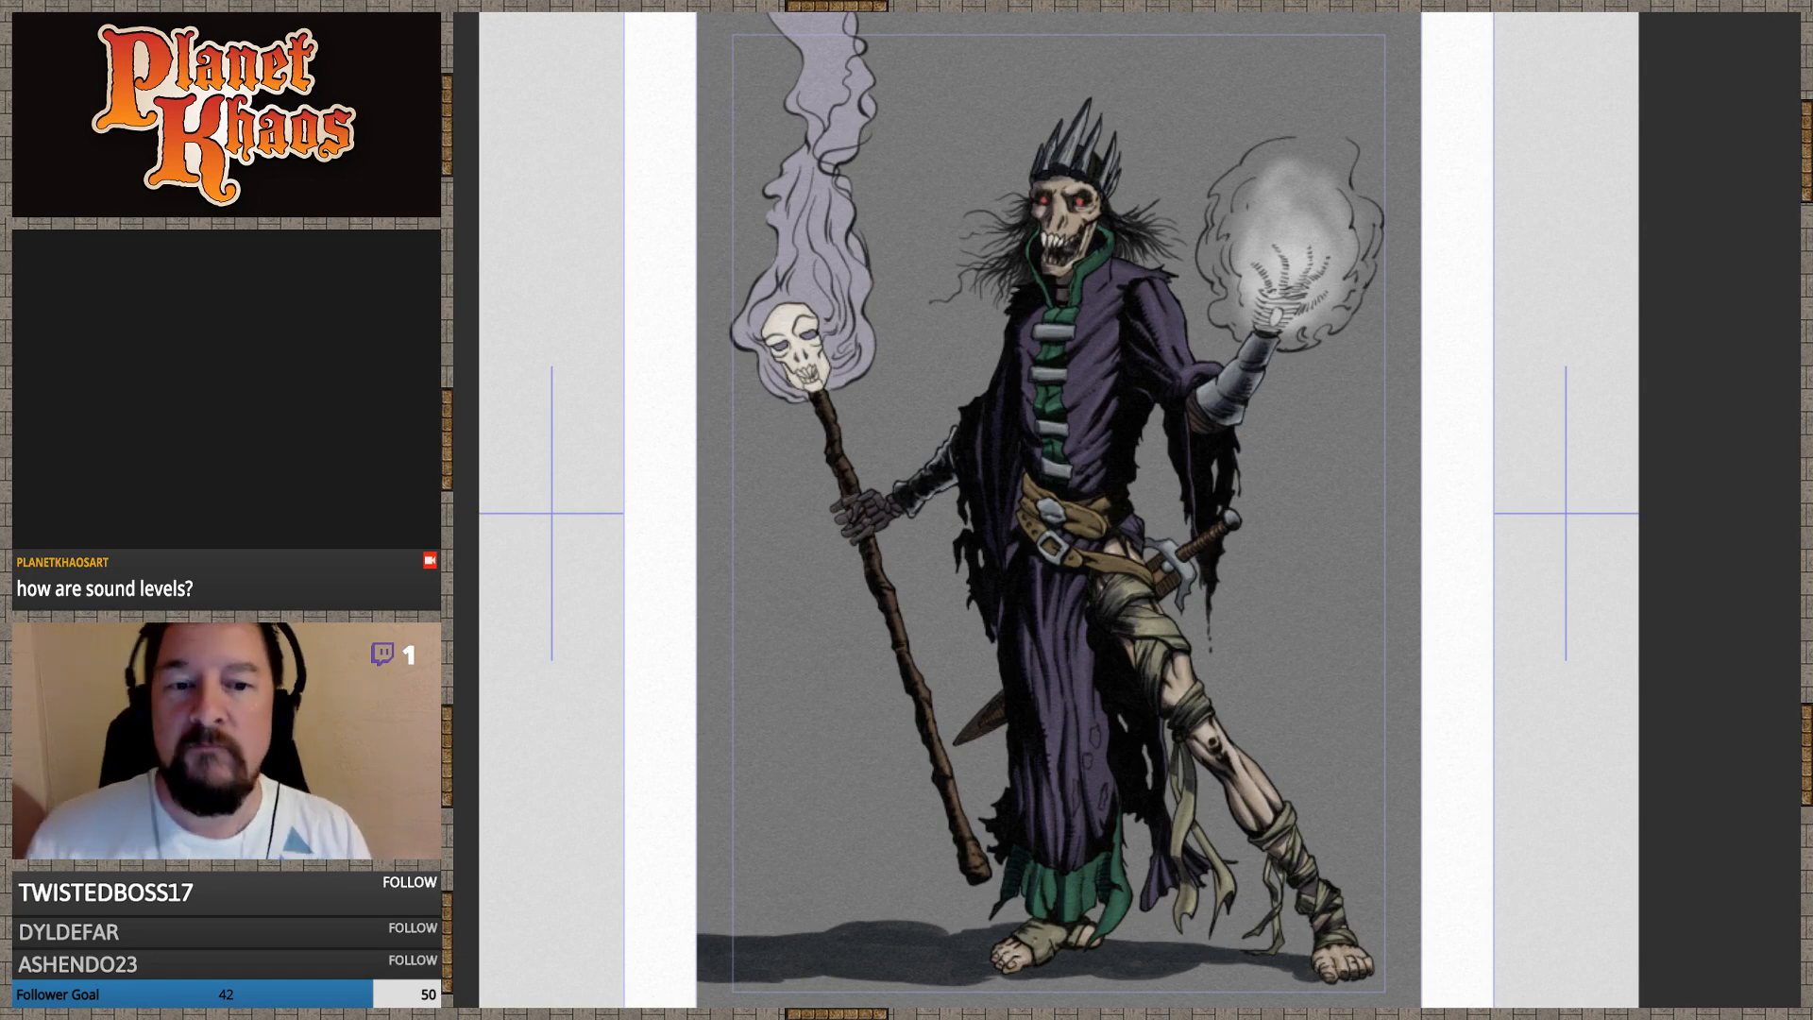
drag(1209, 784, 1231, 722)
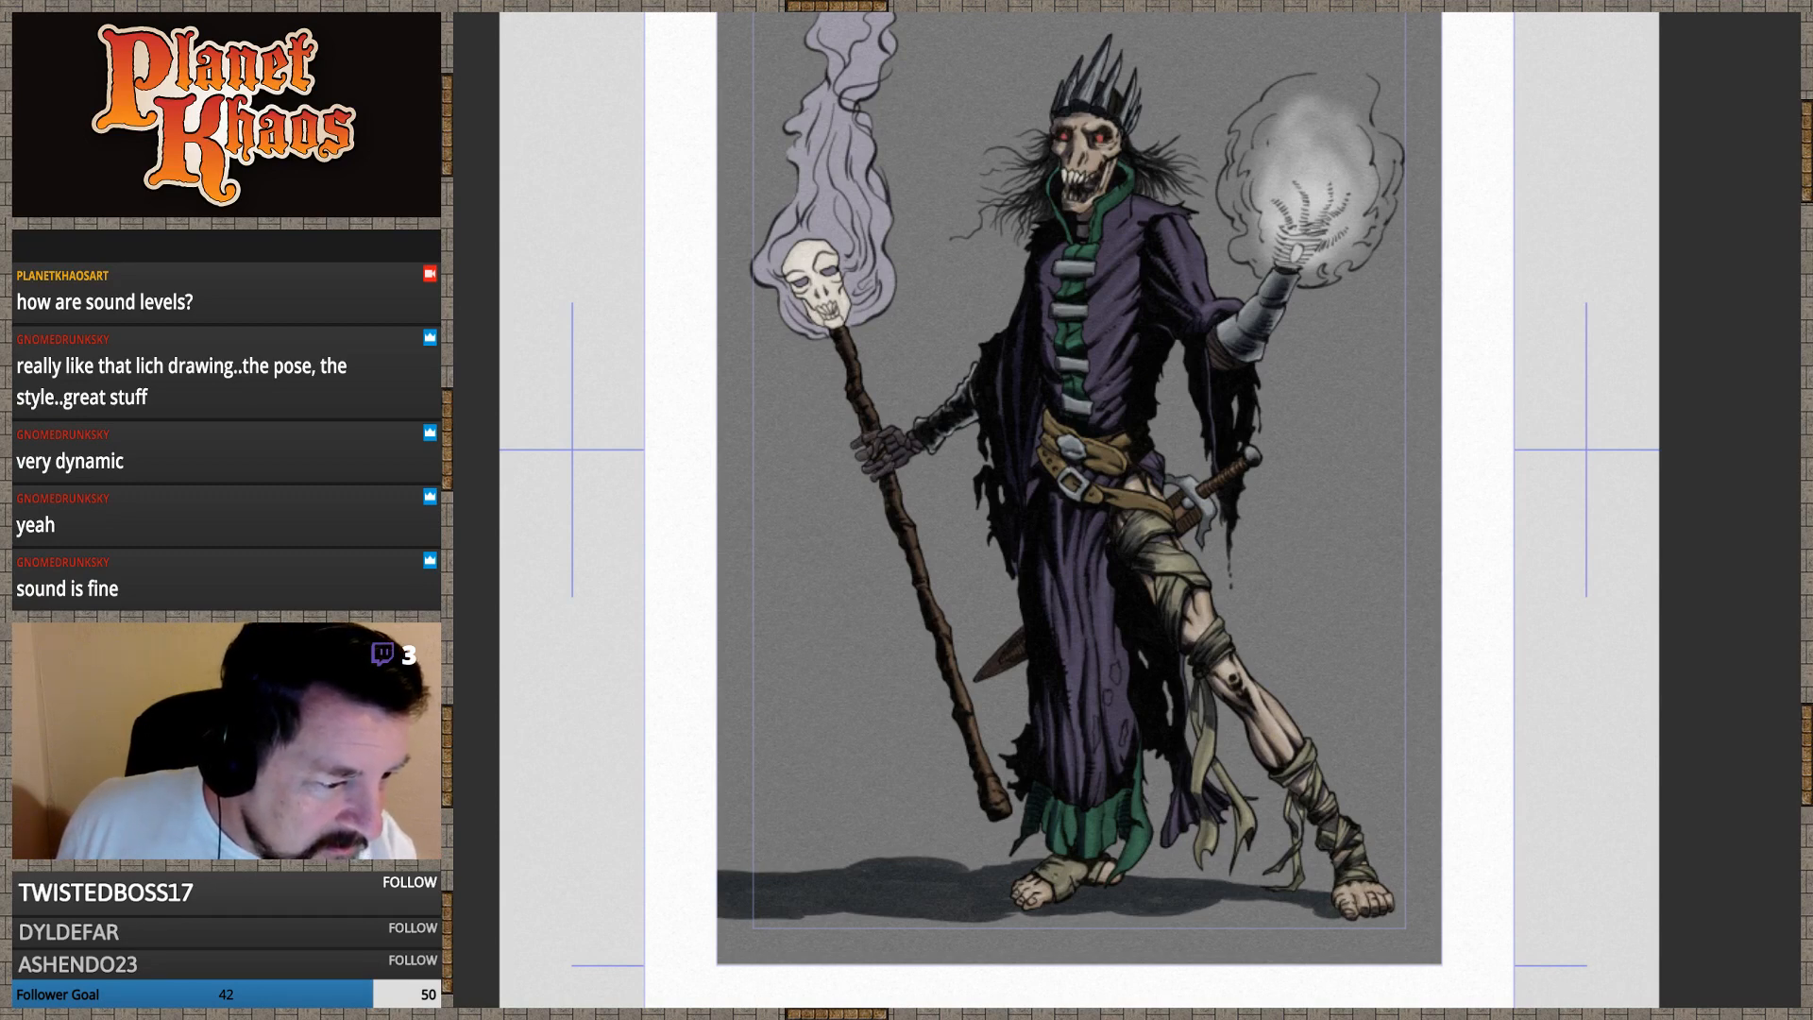
key(ctrl+z)
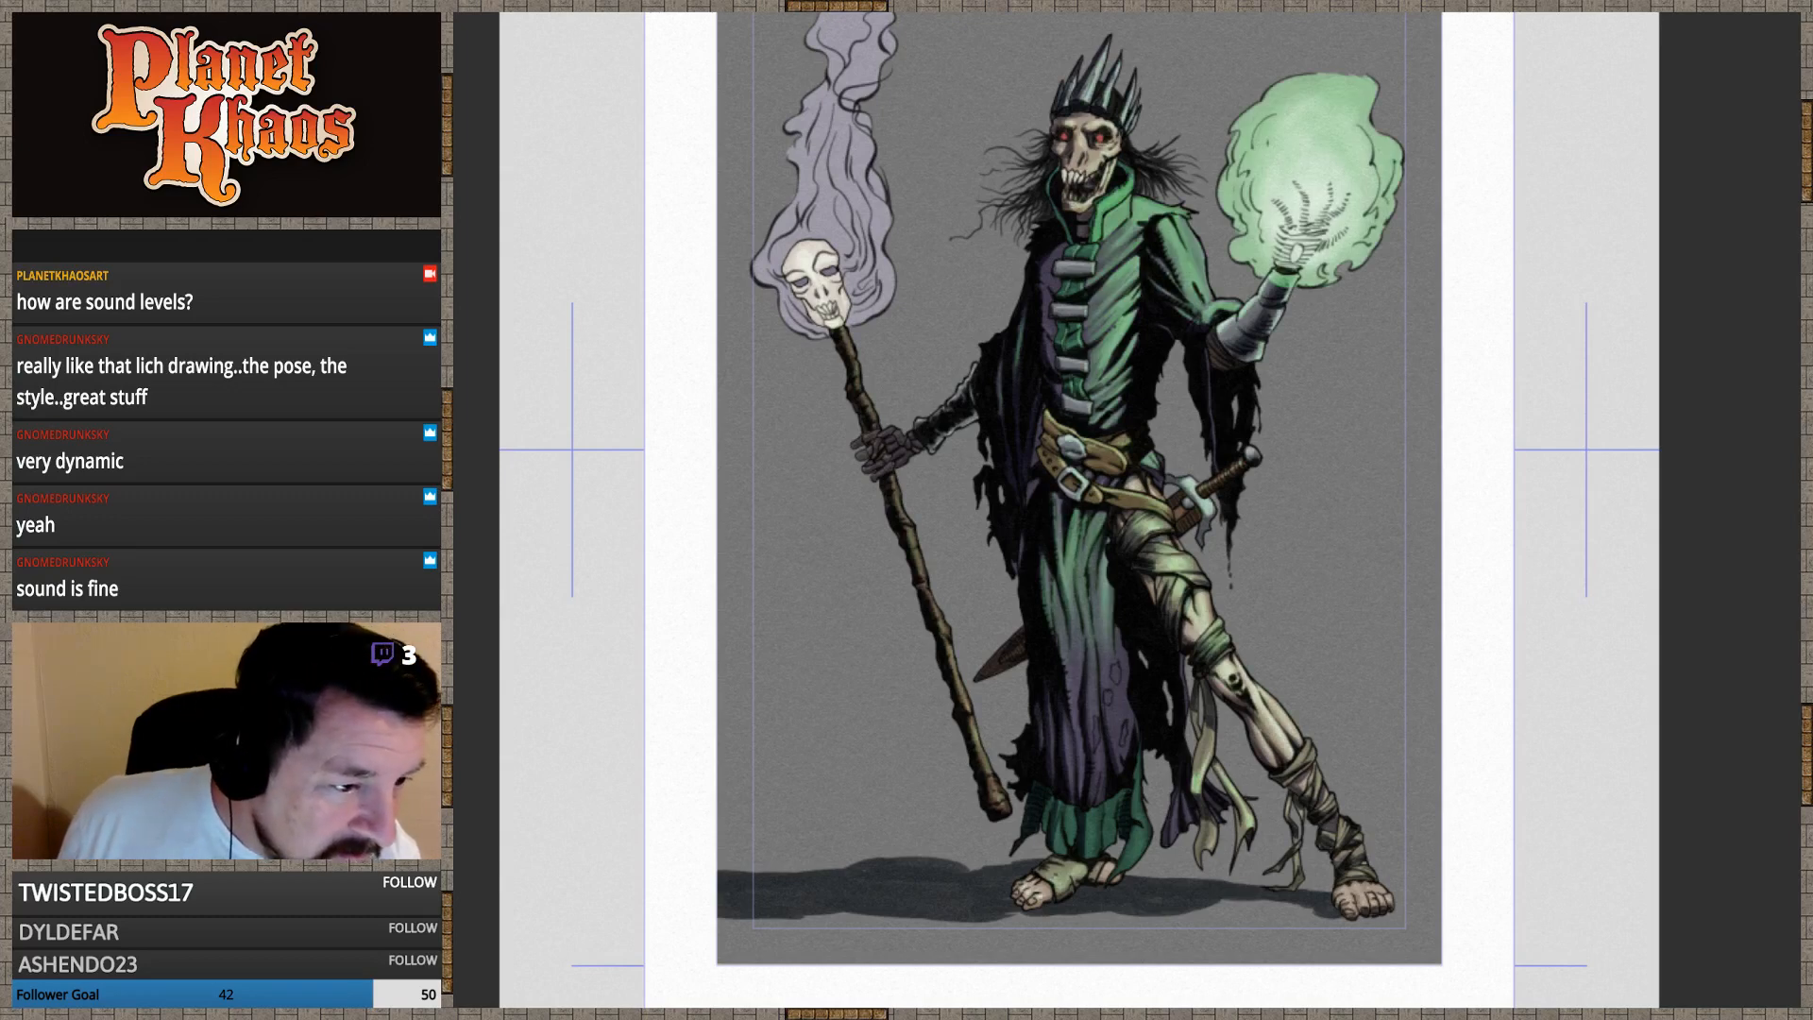
key(ctrl+z)
key(ctrl+z)
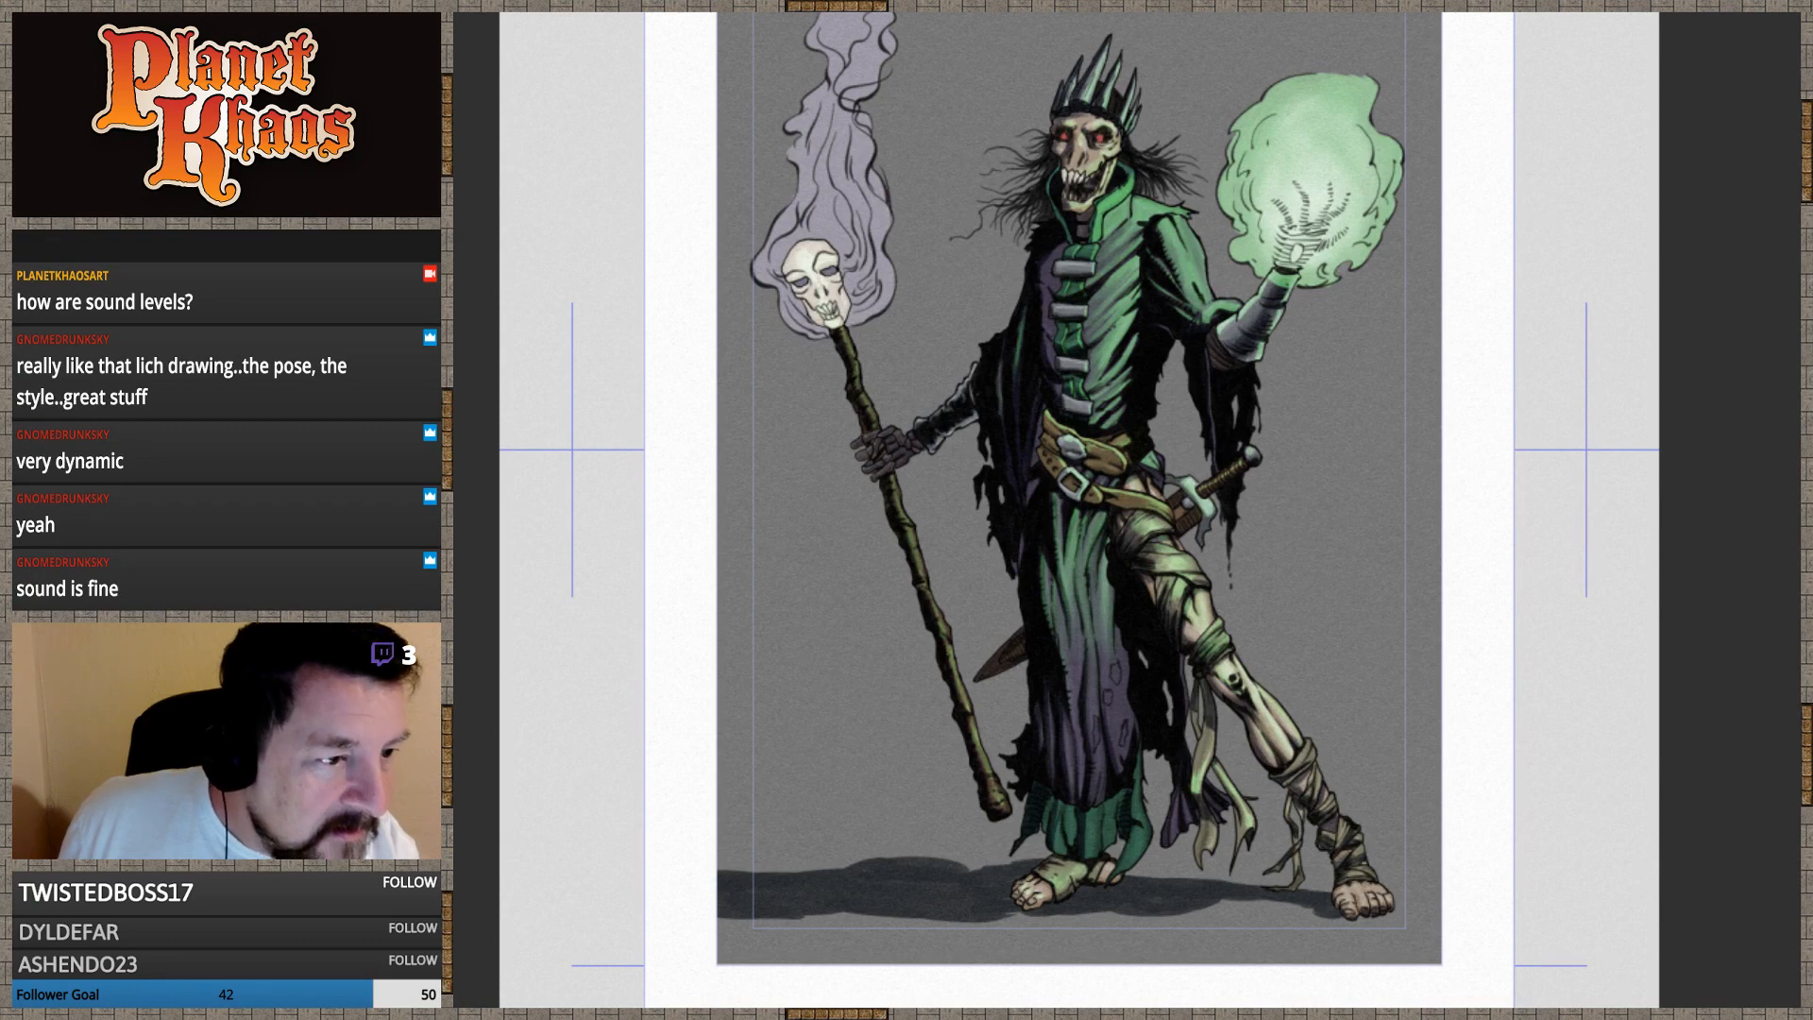
key(ctrl+z)
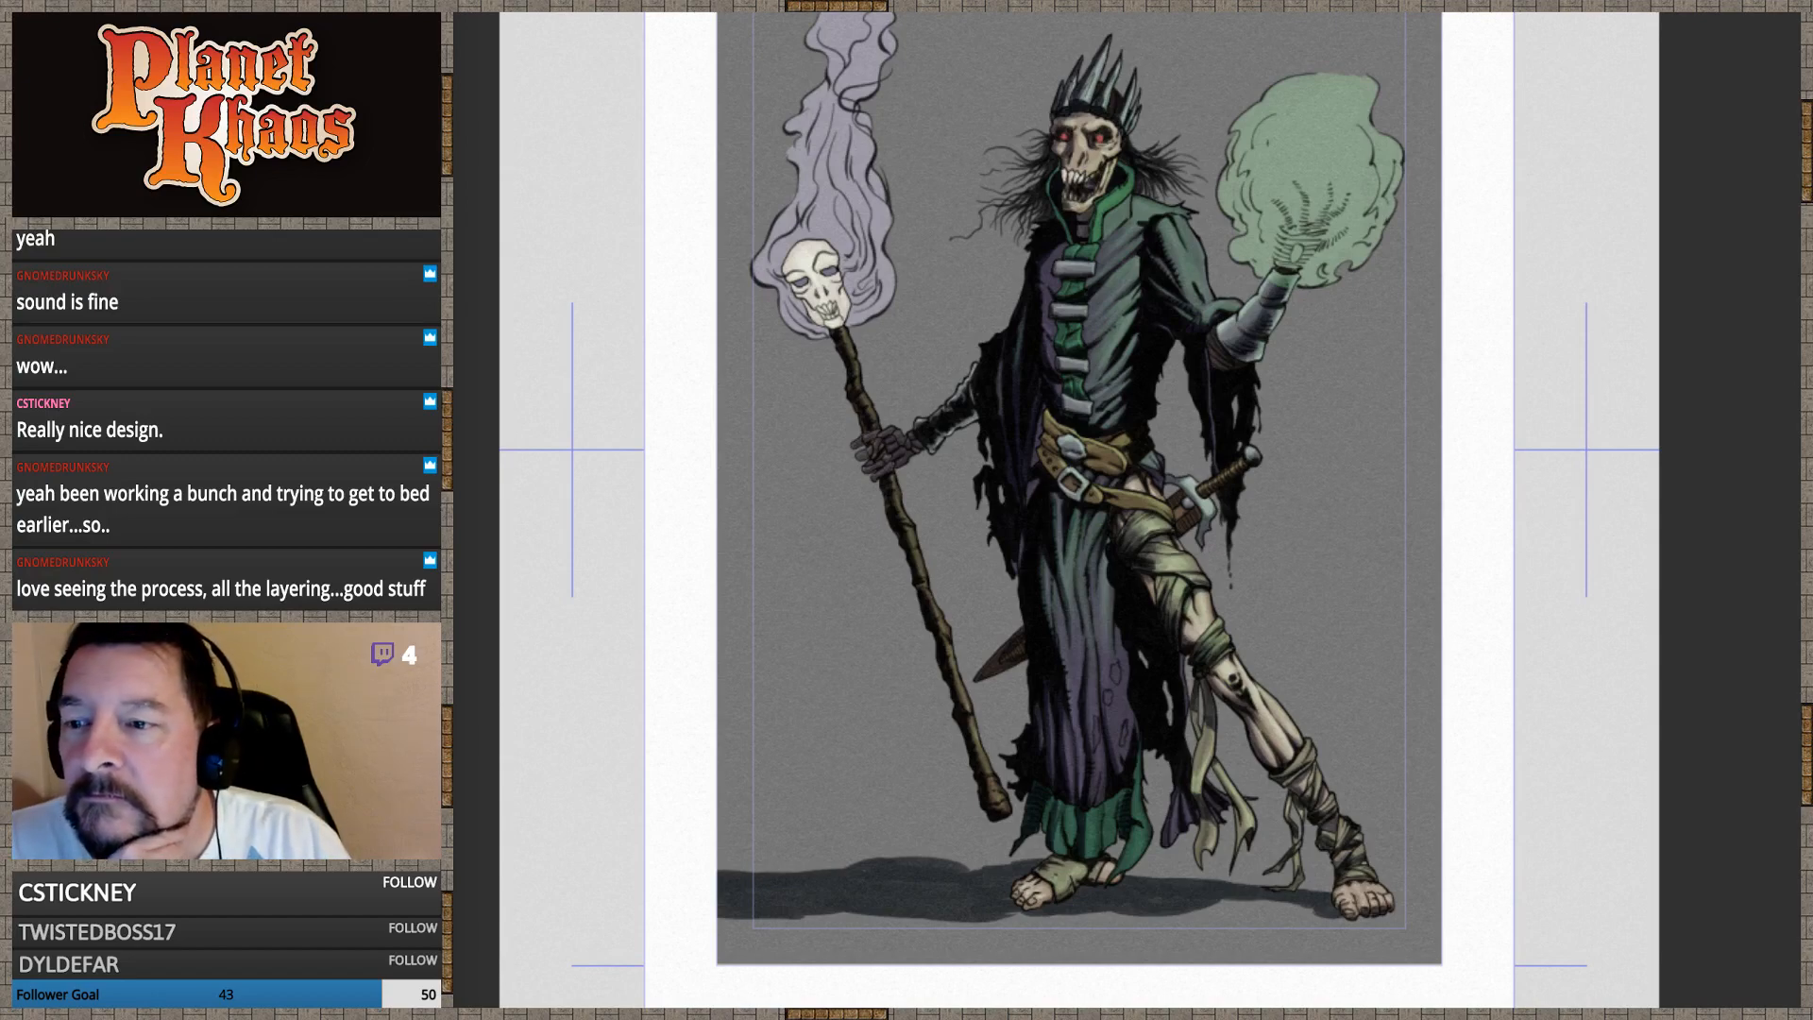
Switch to the web browser and view the illustration of the hooded merchant with a walking staff
drag(457, 156, 1199, 0)
text(wha)
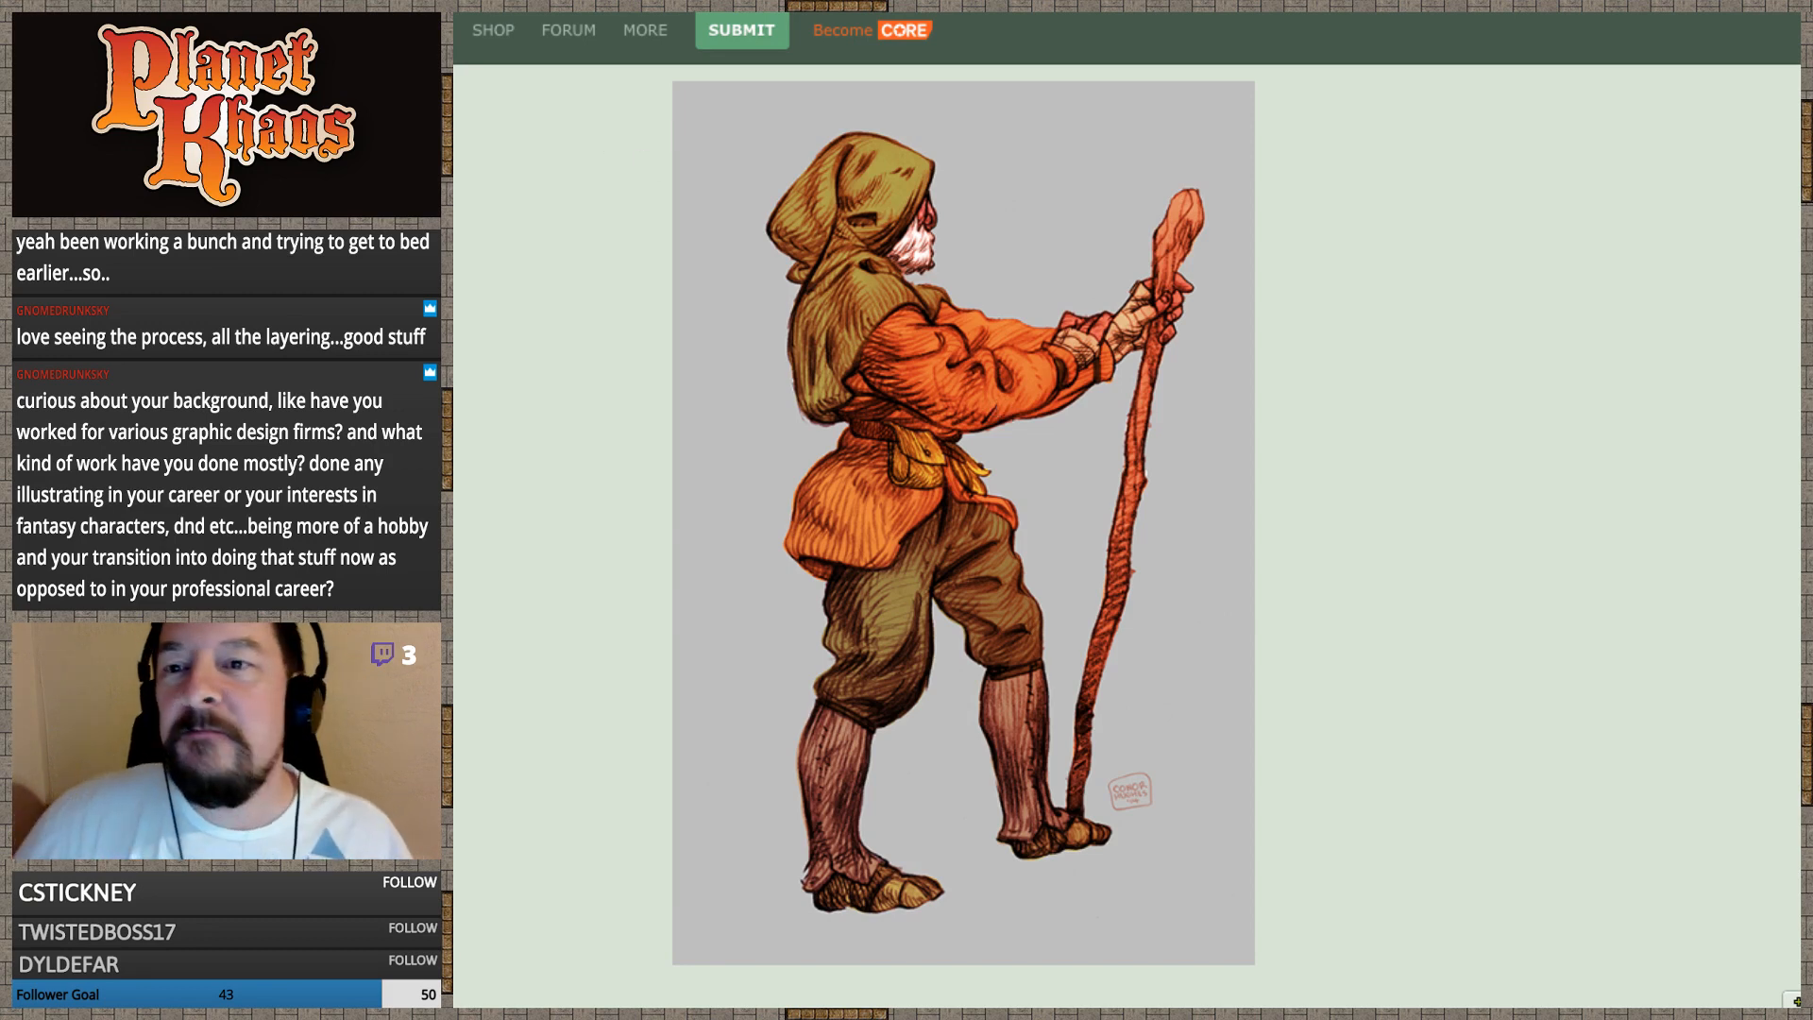
scroll(1127, 510, left, 1)
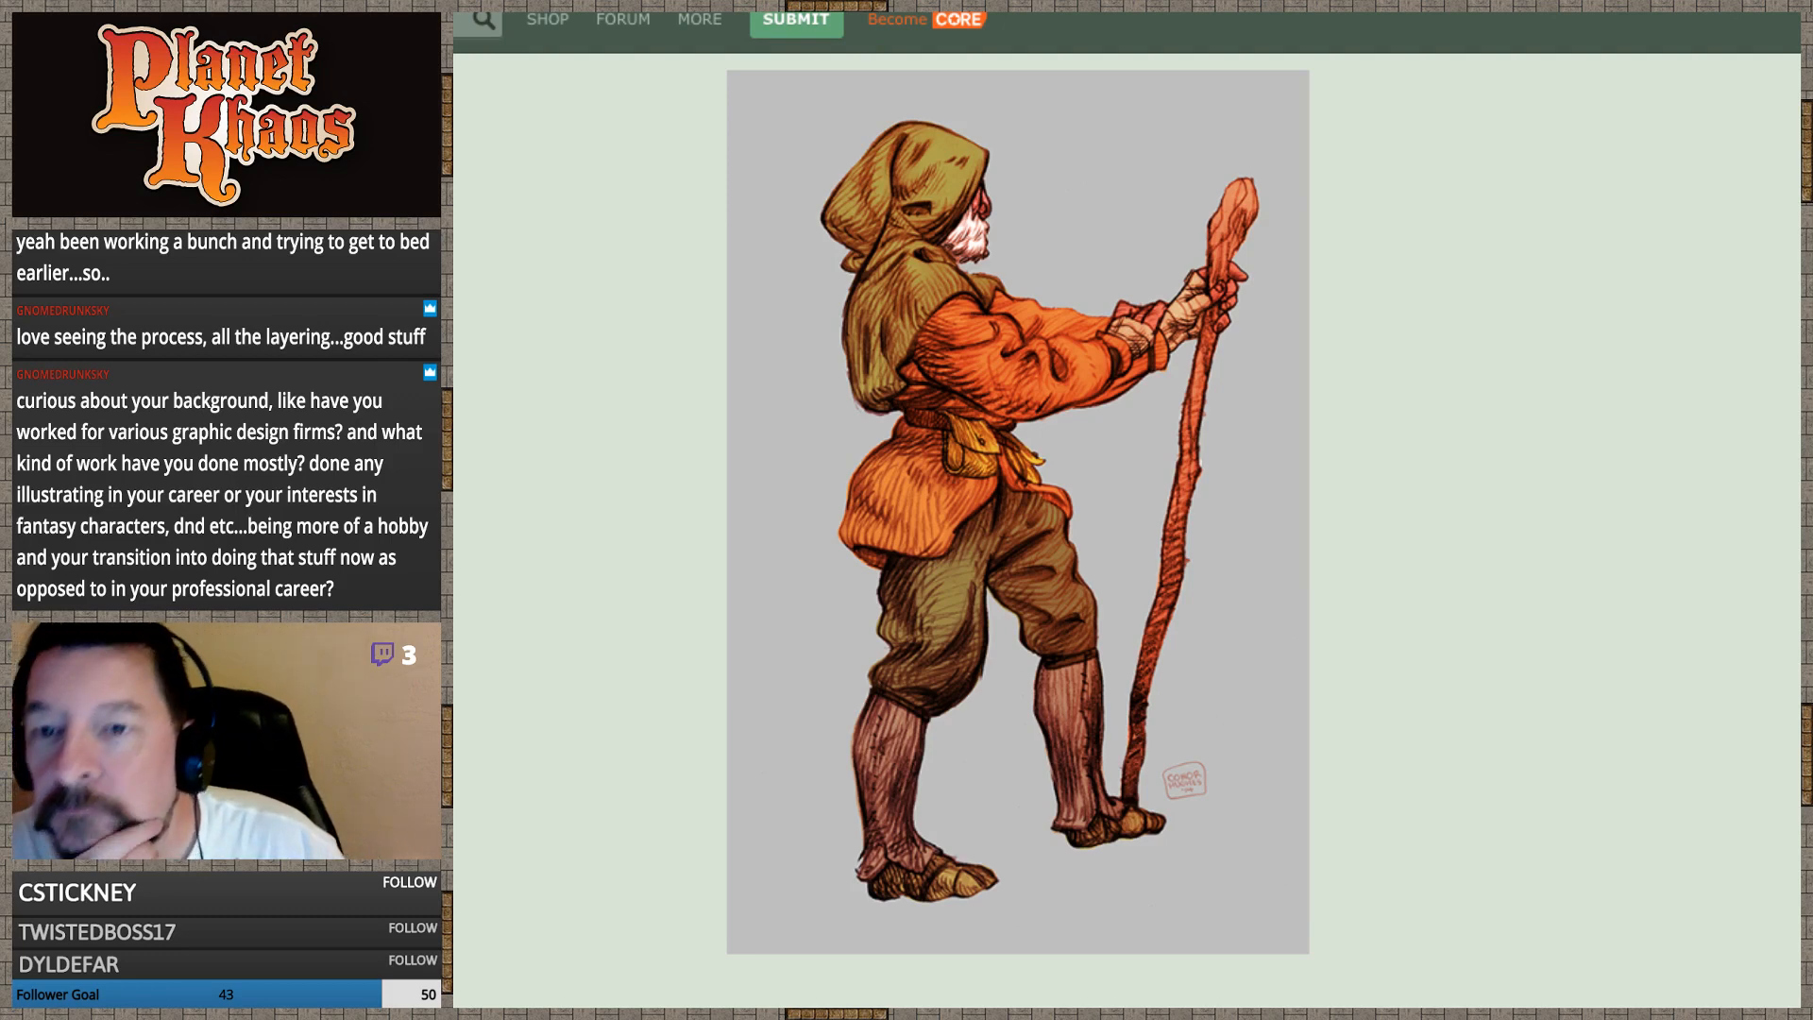
scroll(1128, 510, left, 3)
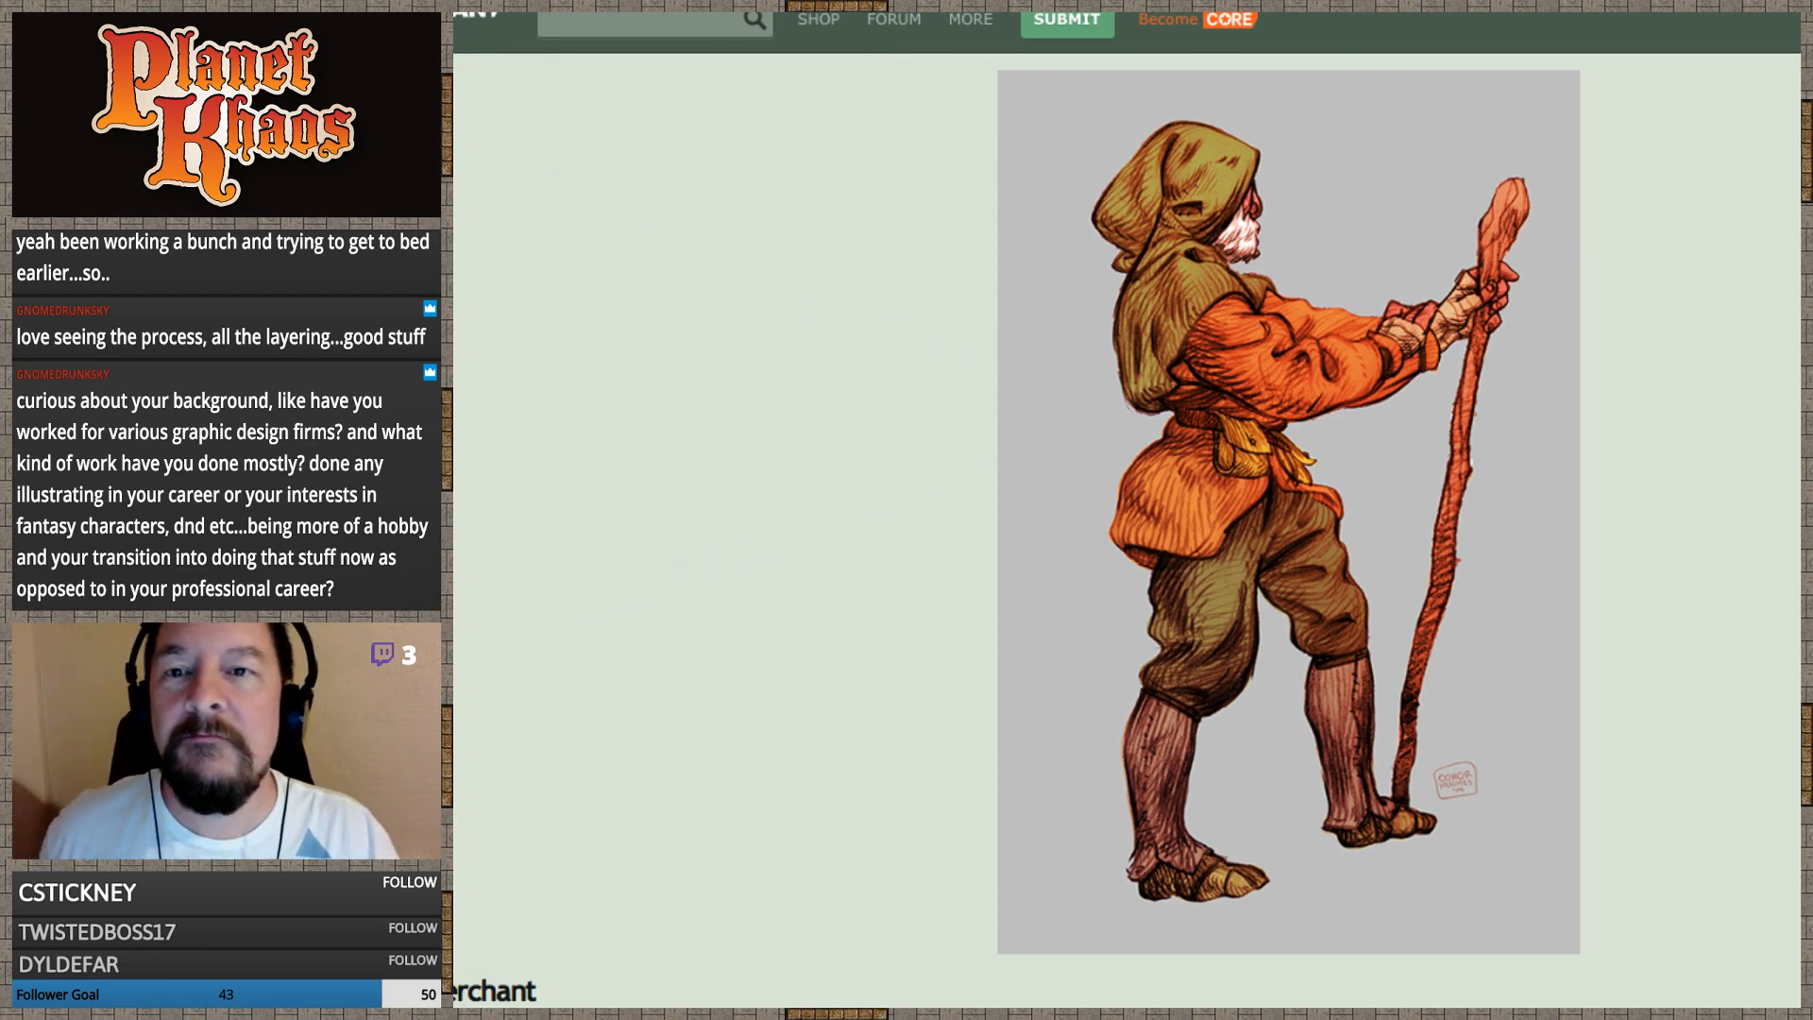
Return to the lich illustration and copy the kadgar.net stream link from the browser page
key(alt+Tab)
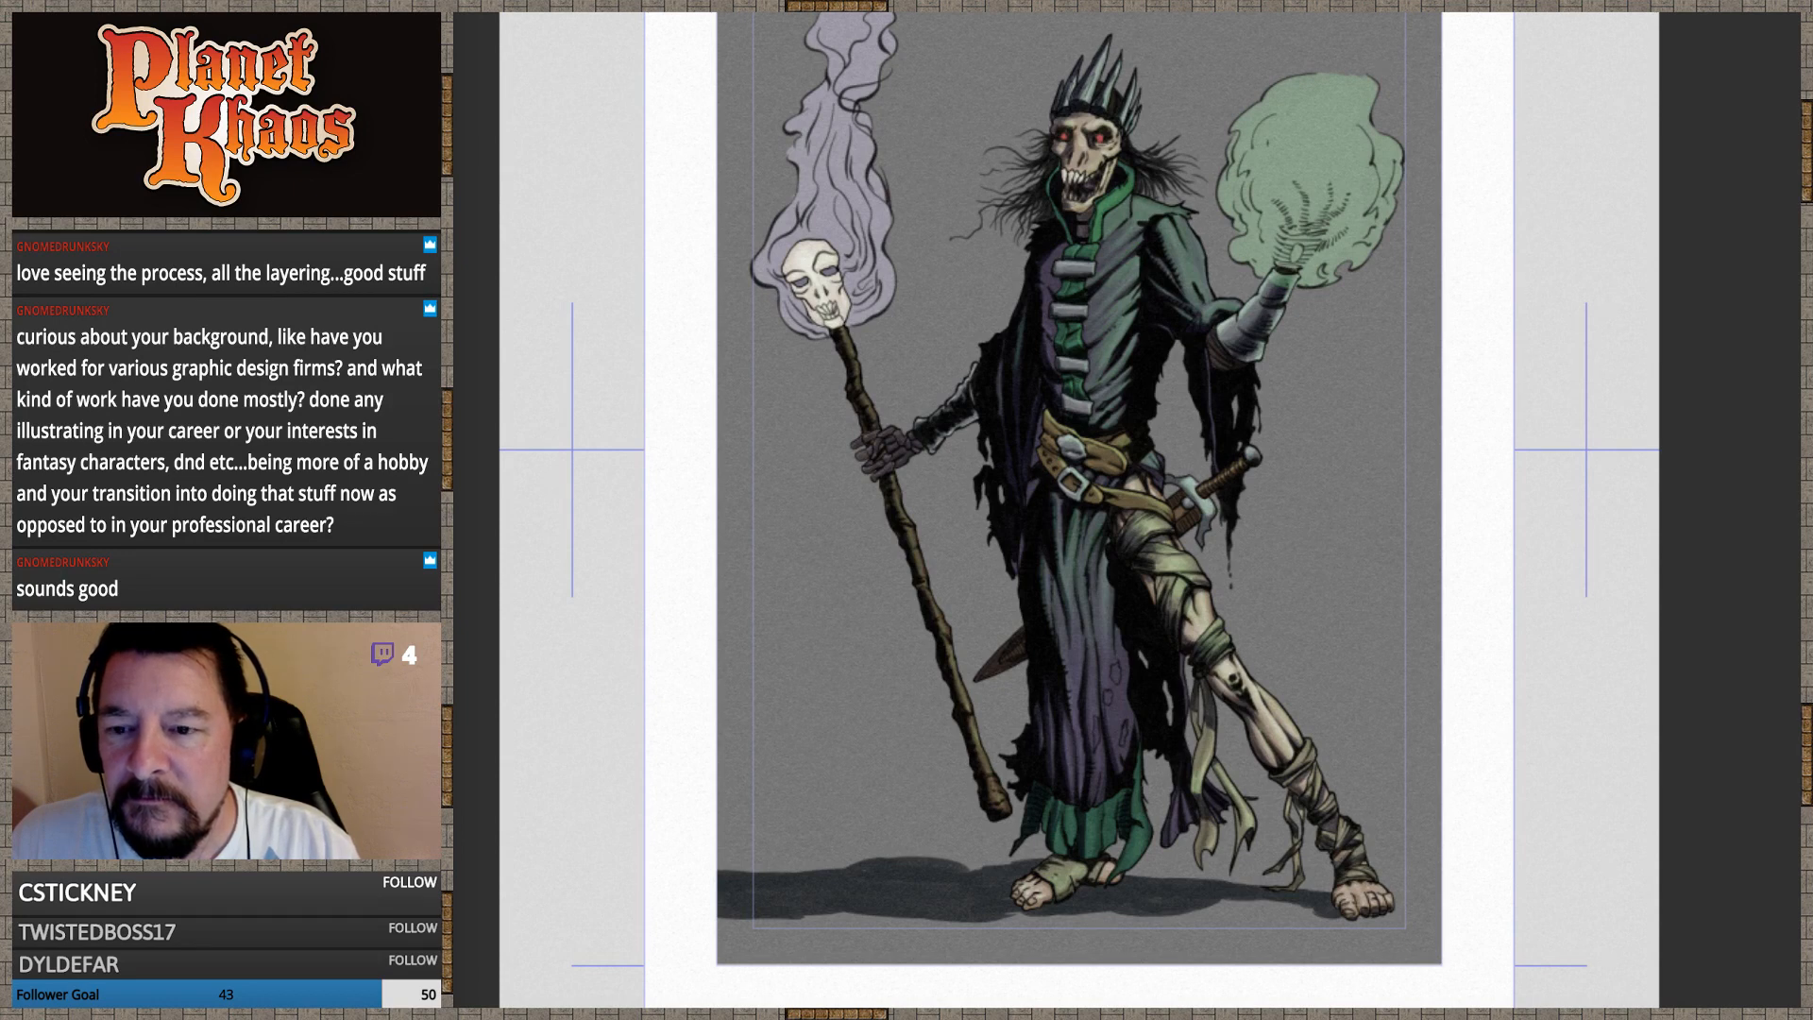
right_click(305, 554)
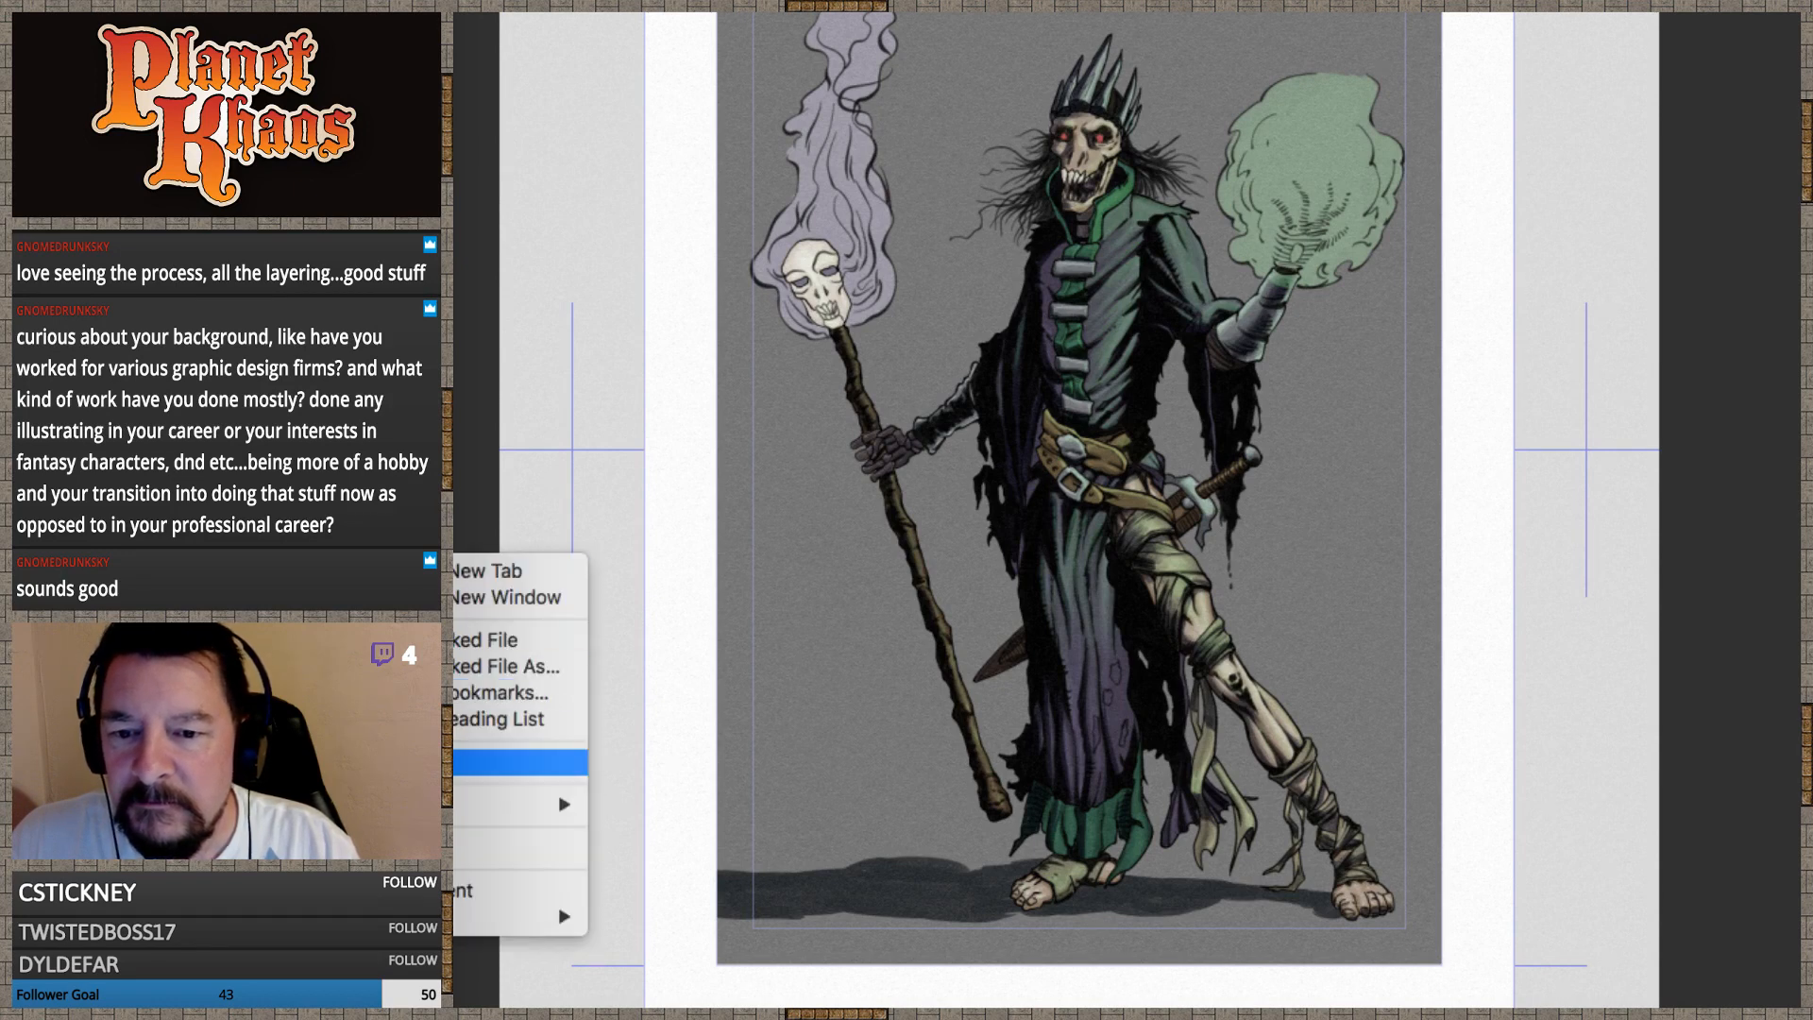
click(472, 762)
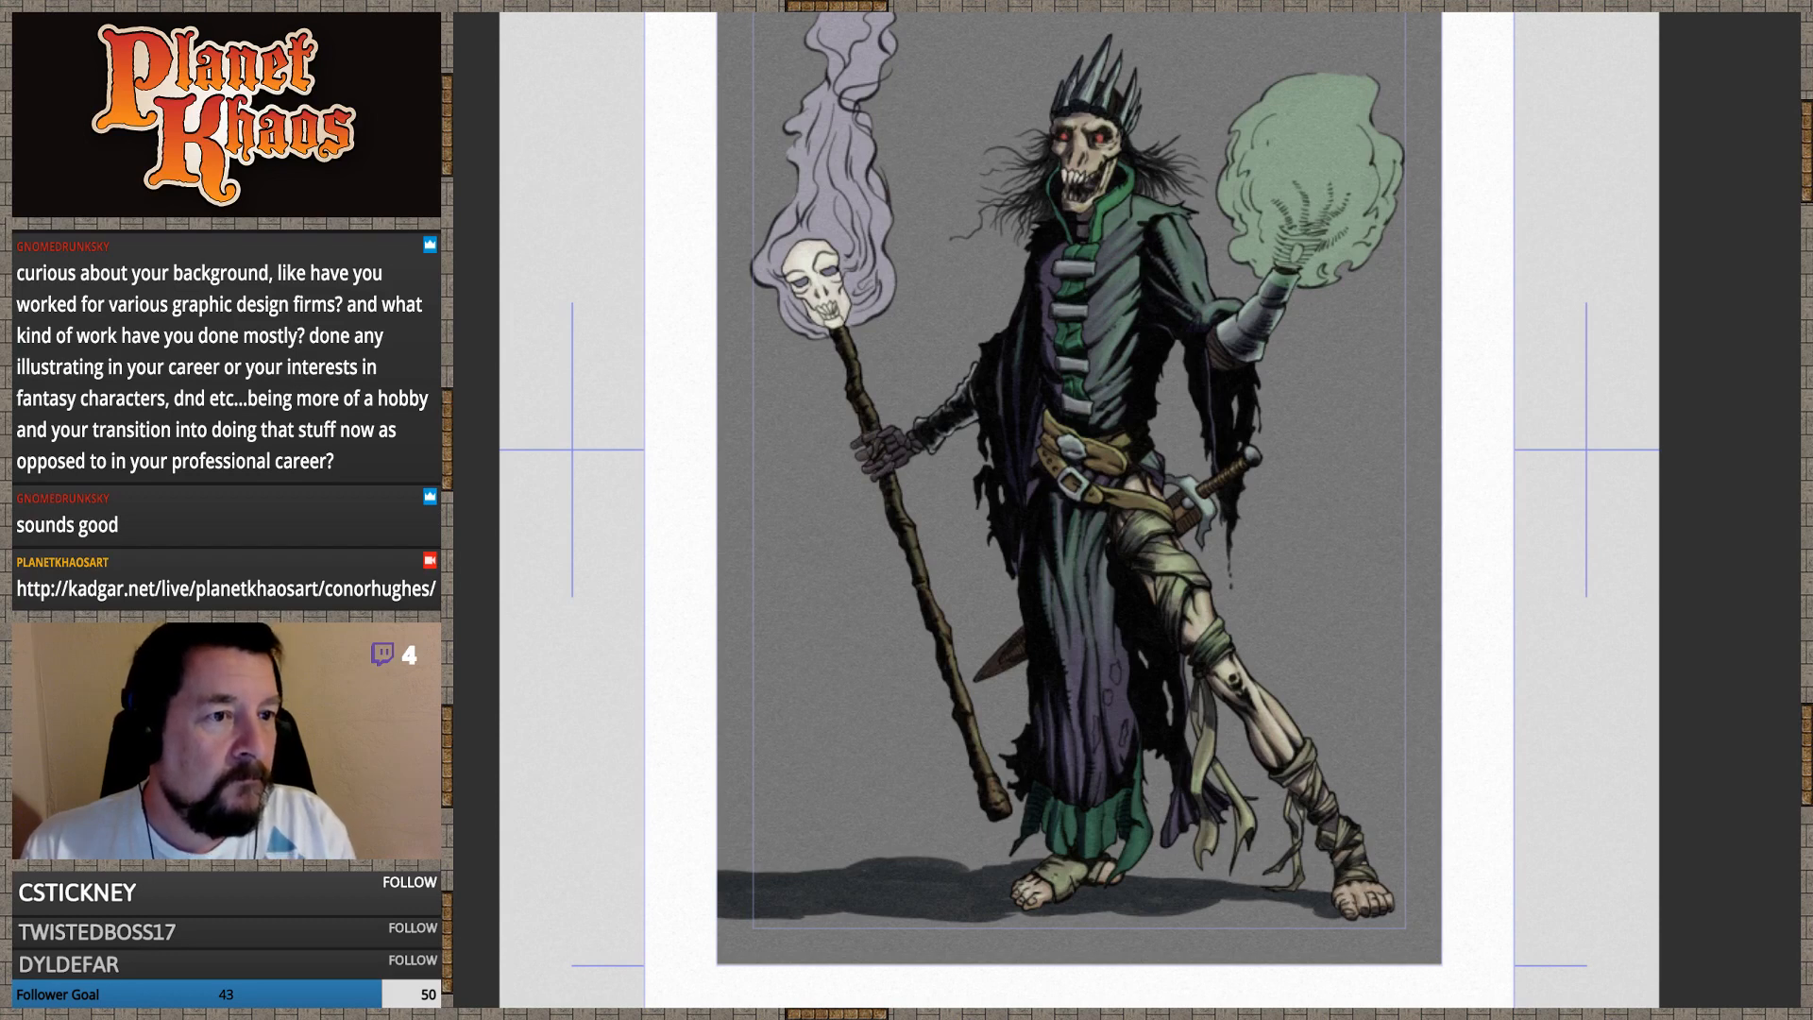
mouse_move(989, 500)
mouse_down()
mouse_move(899, 629)
mouse_move(947, 661)
mouse_up()
key(ctrl+z)
key(ctrl+z)
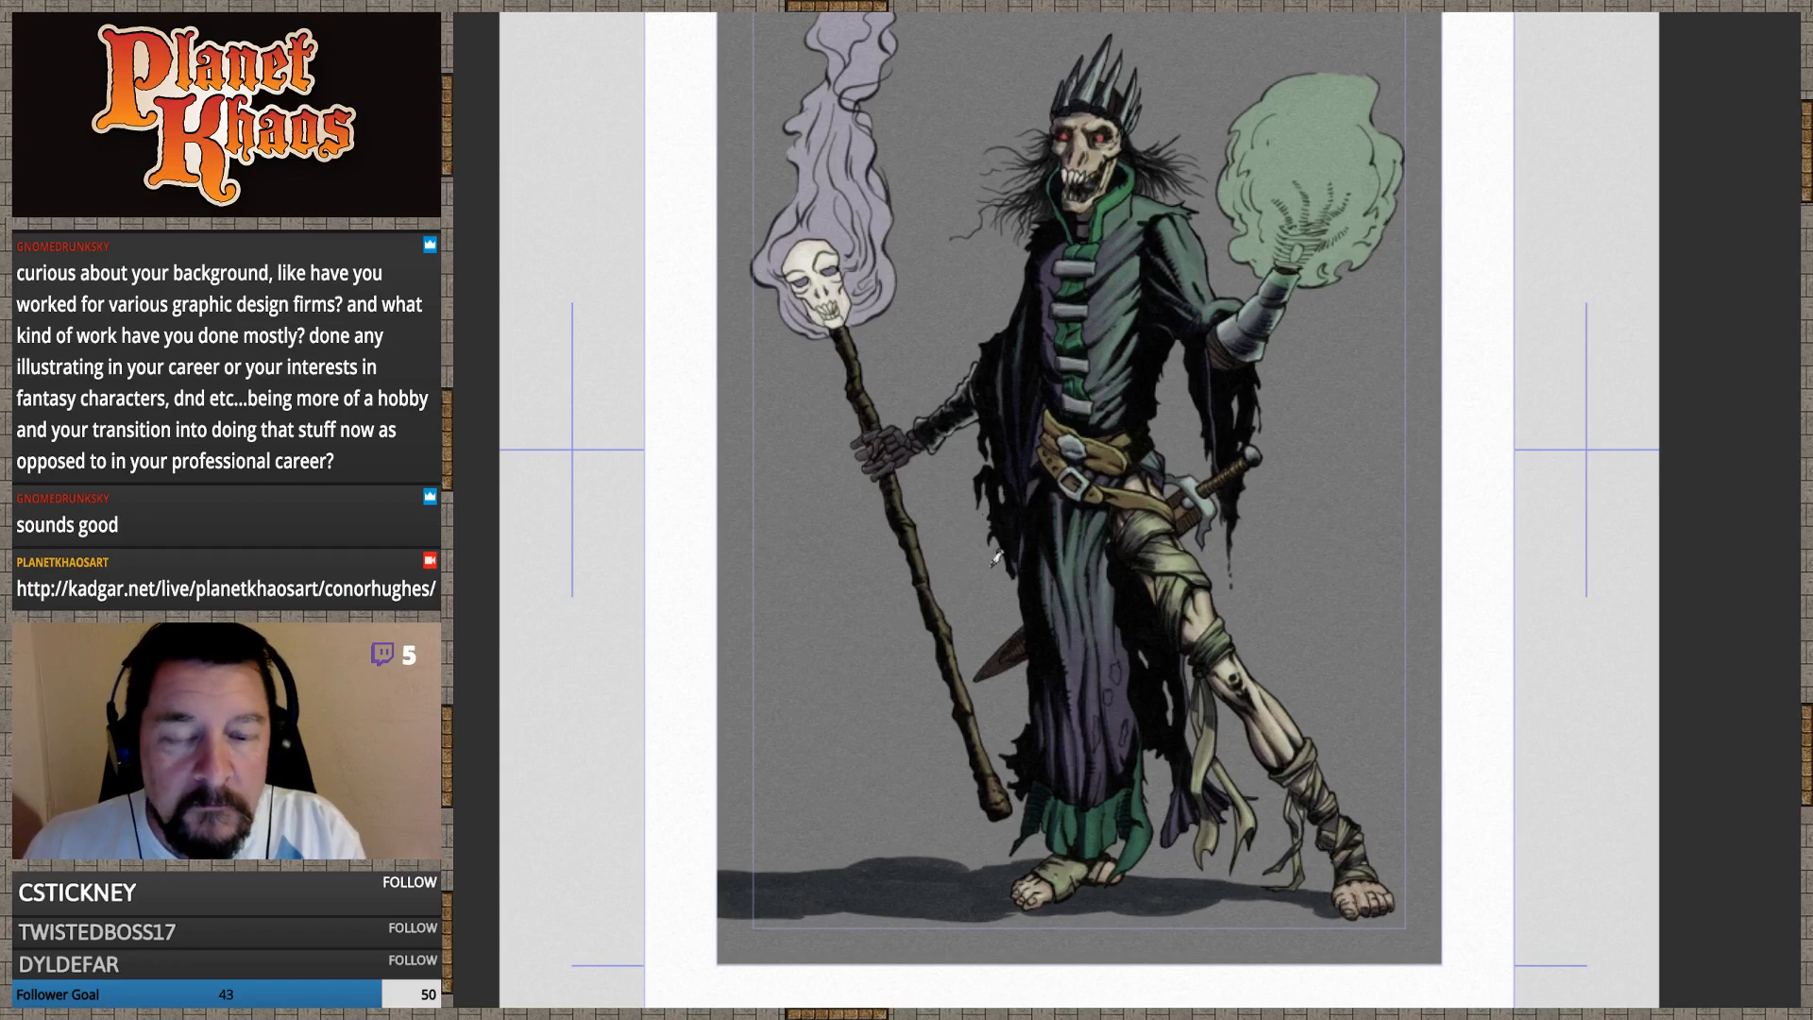
mouse_move(958, 526)
mouse_down()
mouse_move(905, 659)
mouse_move(946, 703)
mouse_move(959, 686)
mouse_up()
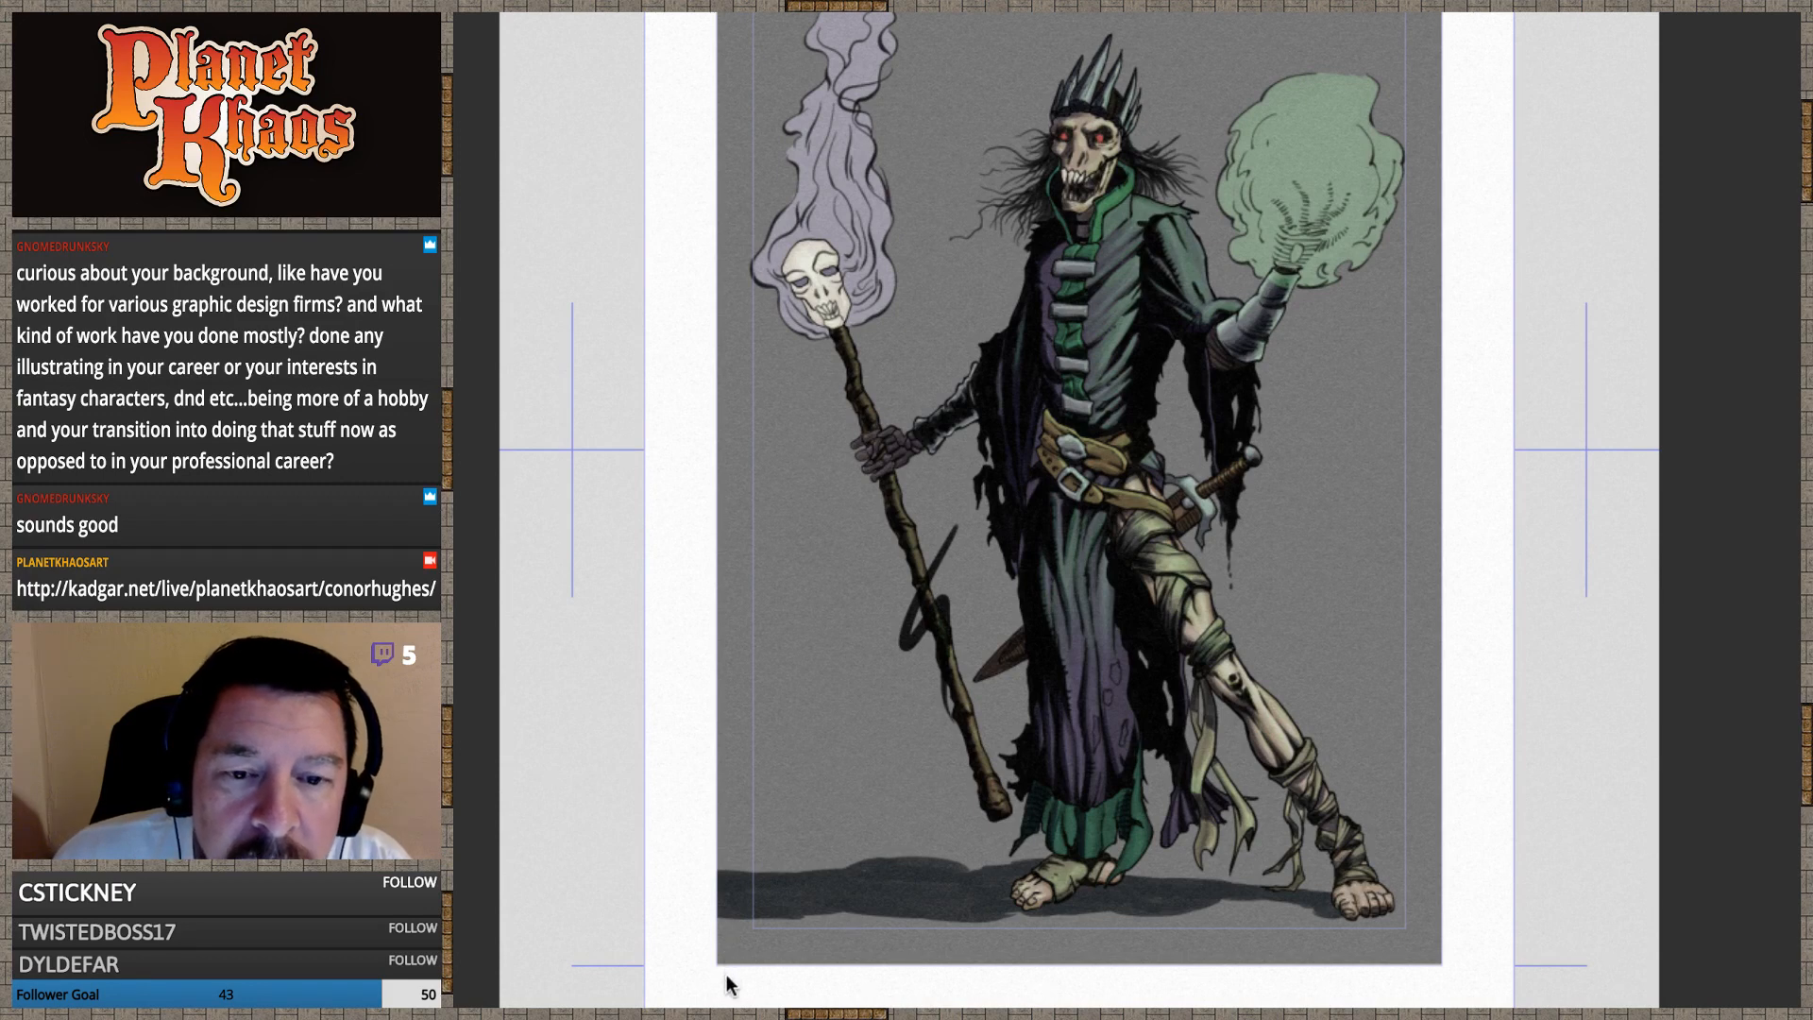
key(ctrl+z)
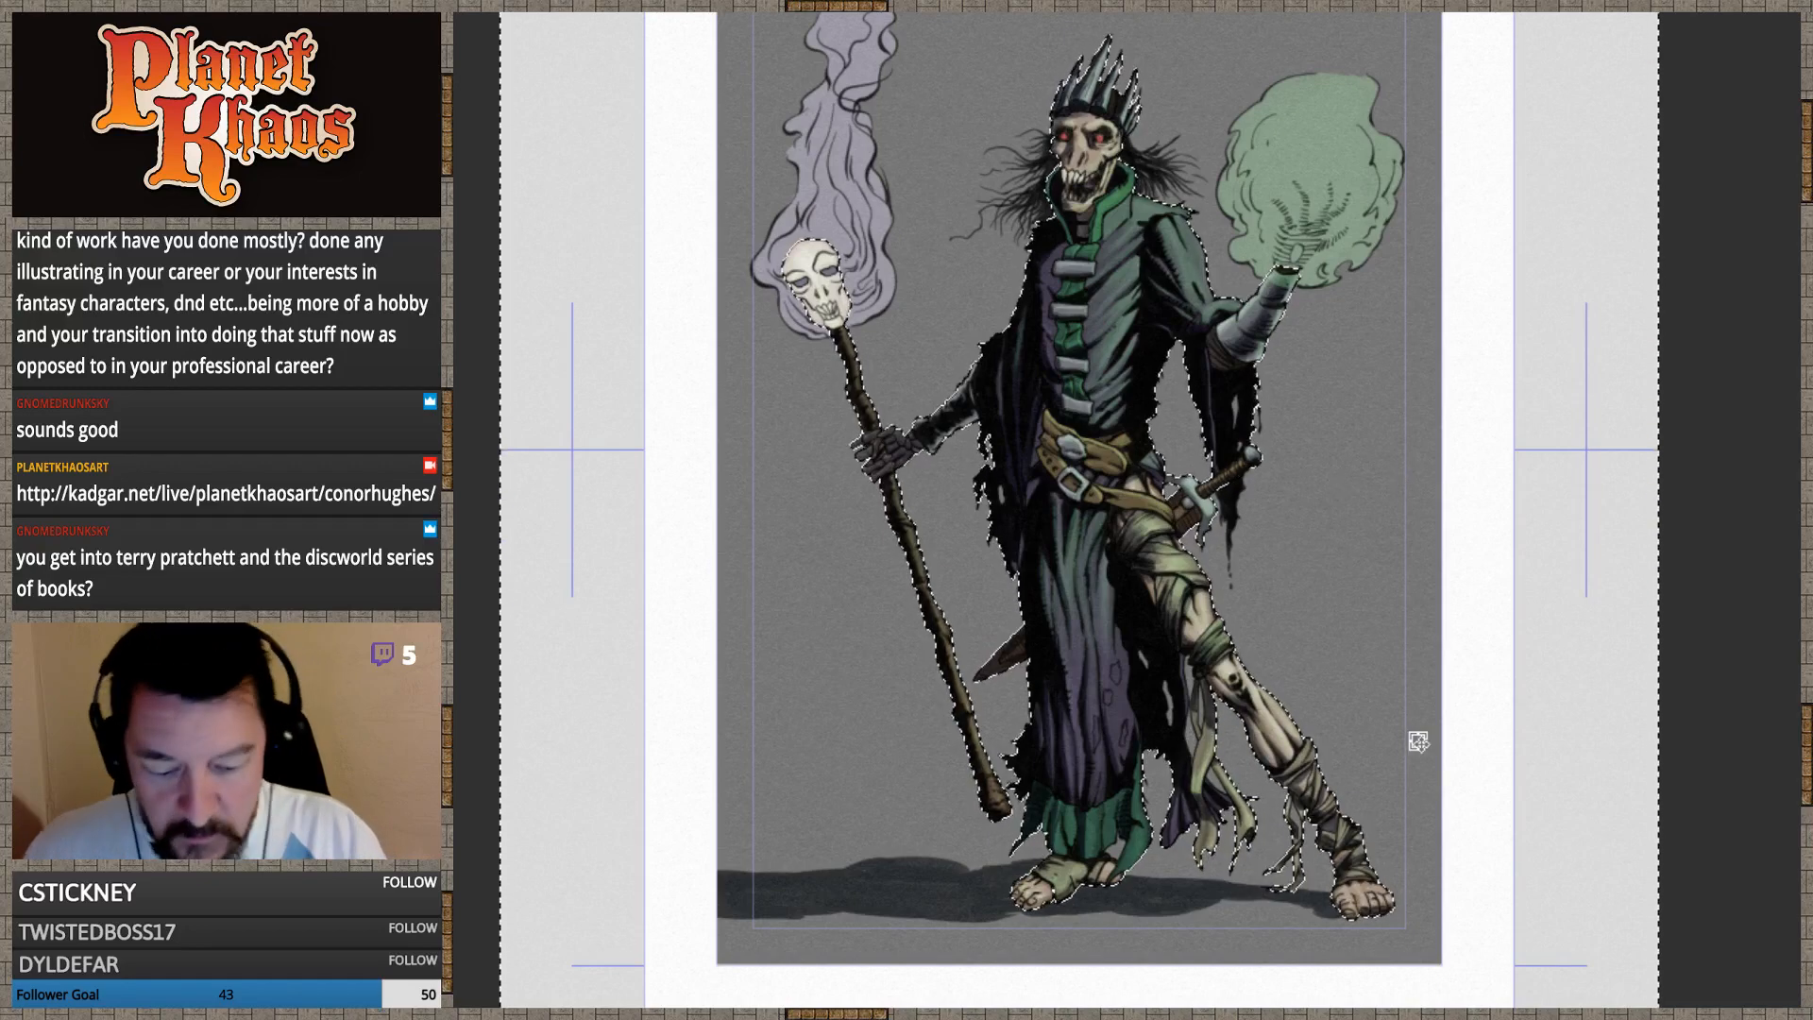
Examine the selection outline around the lich, from the feet and staff up to the robe, raised arm and crown
scroll(1417, 741, up, 3)
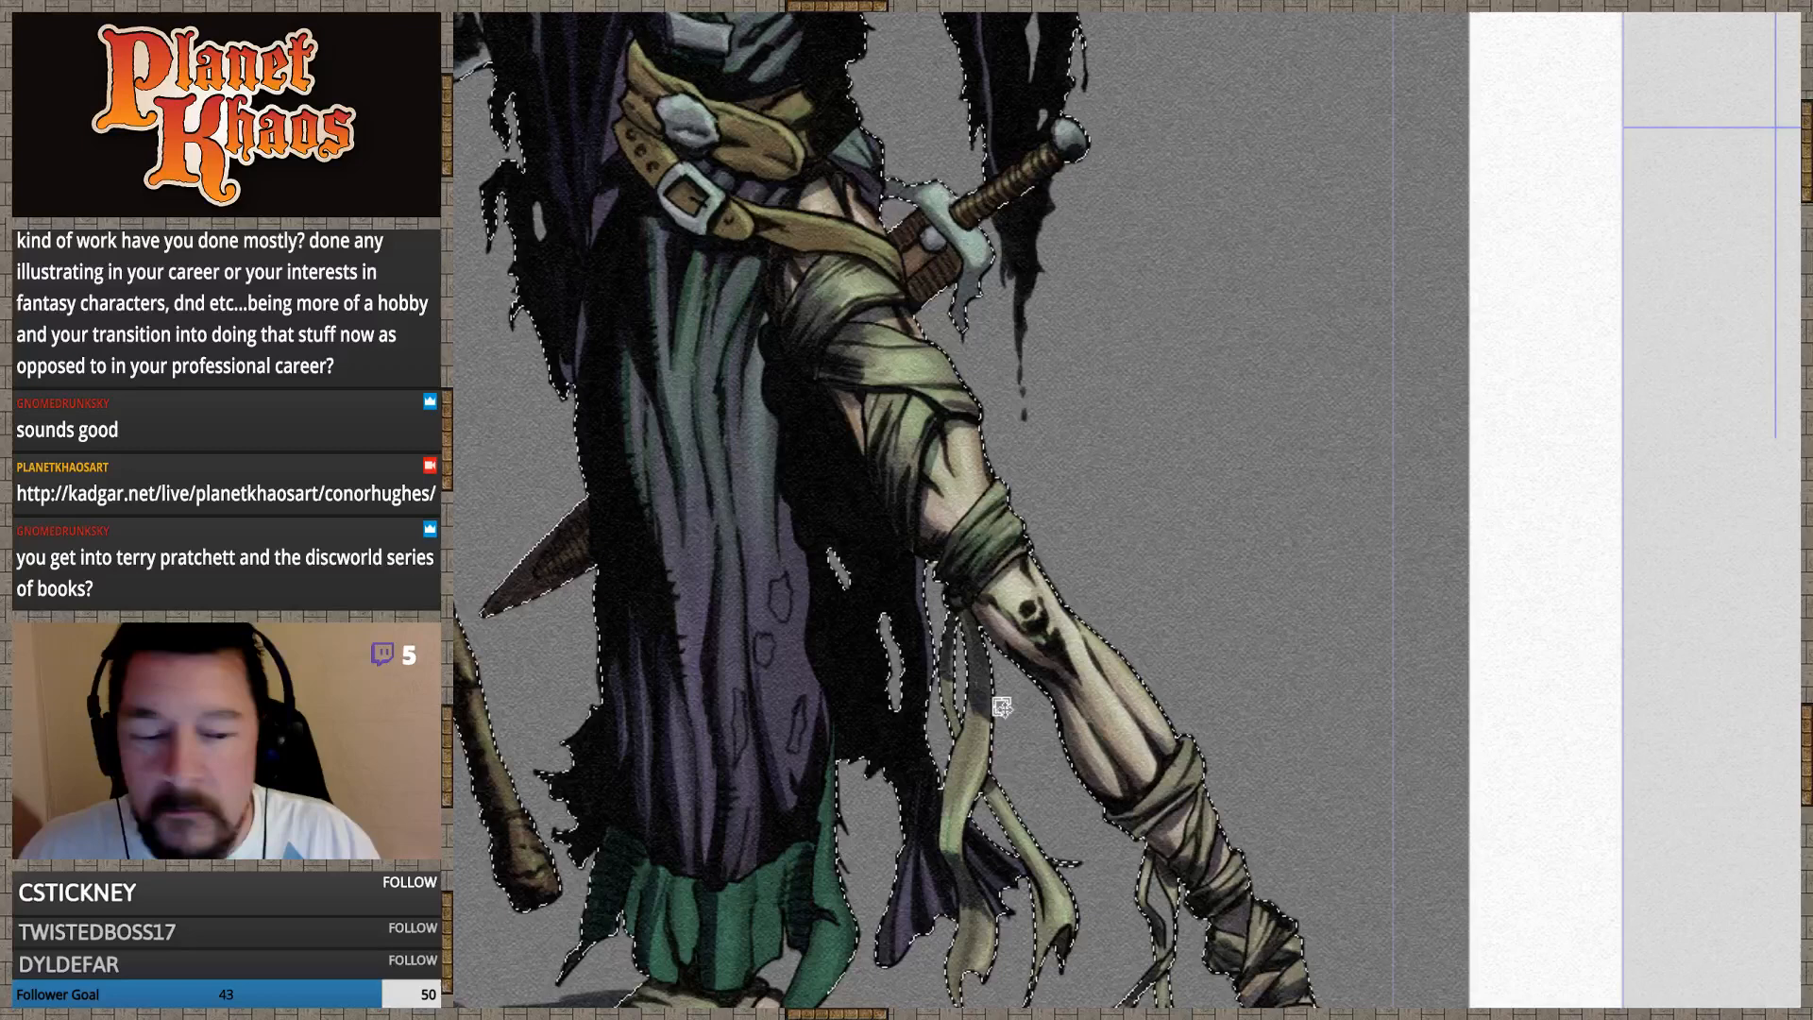
drag(1001, 706, 1207, 580)
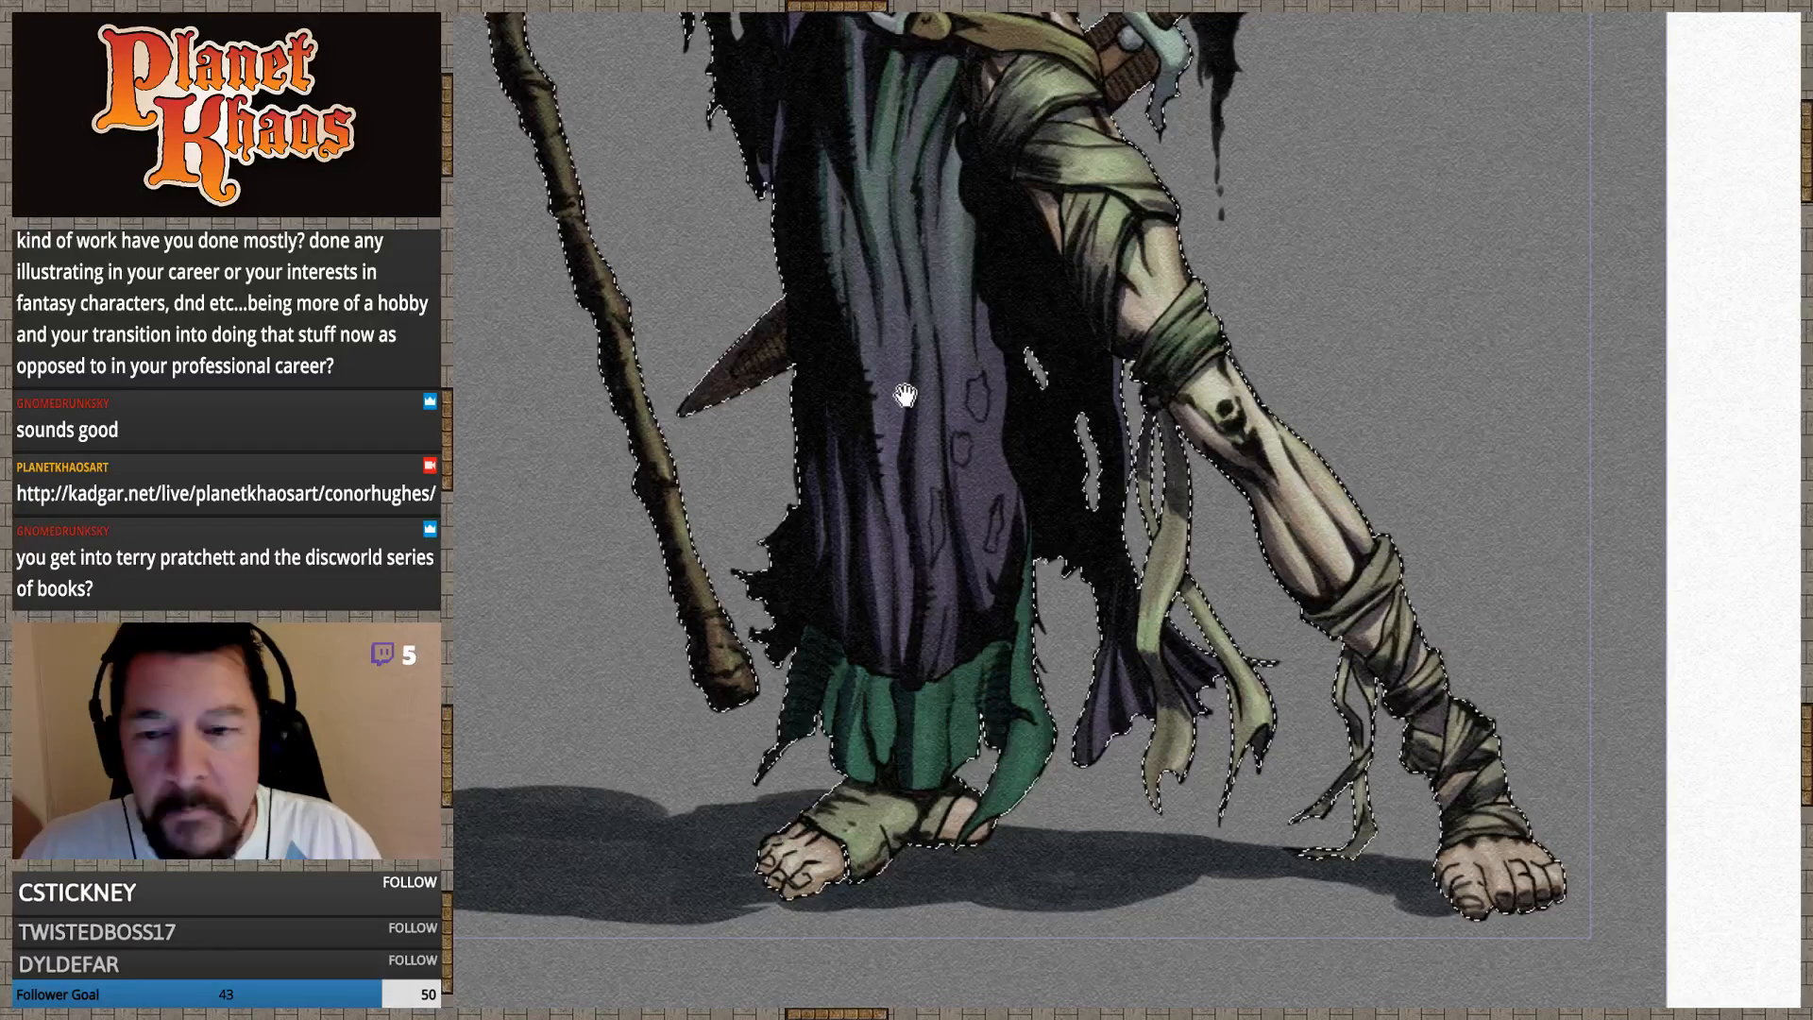
drag(905, 396, 1048, 998)
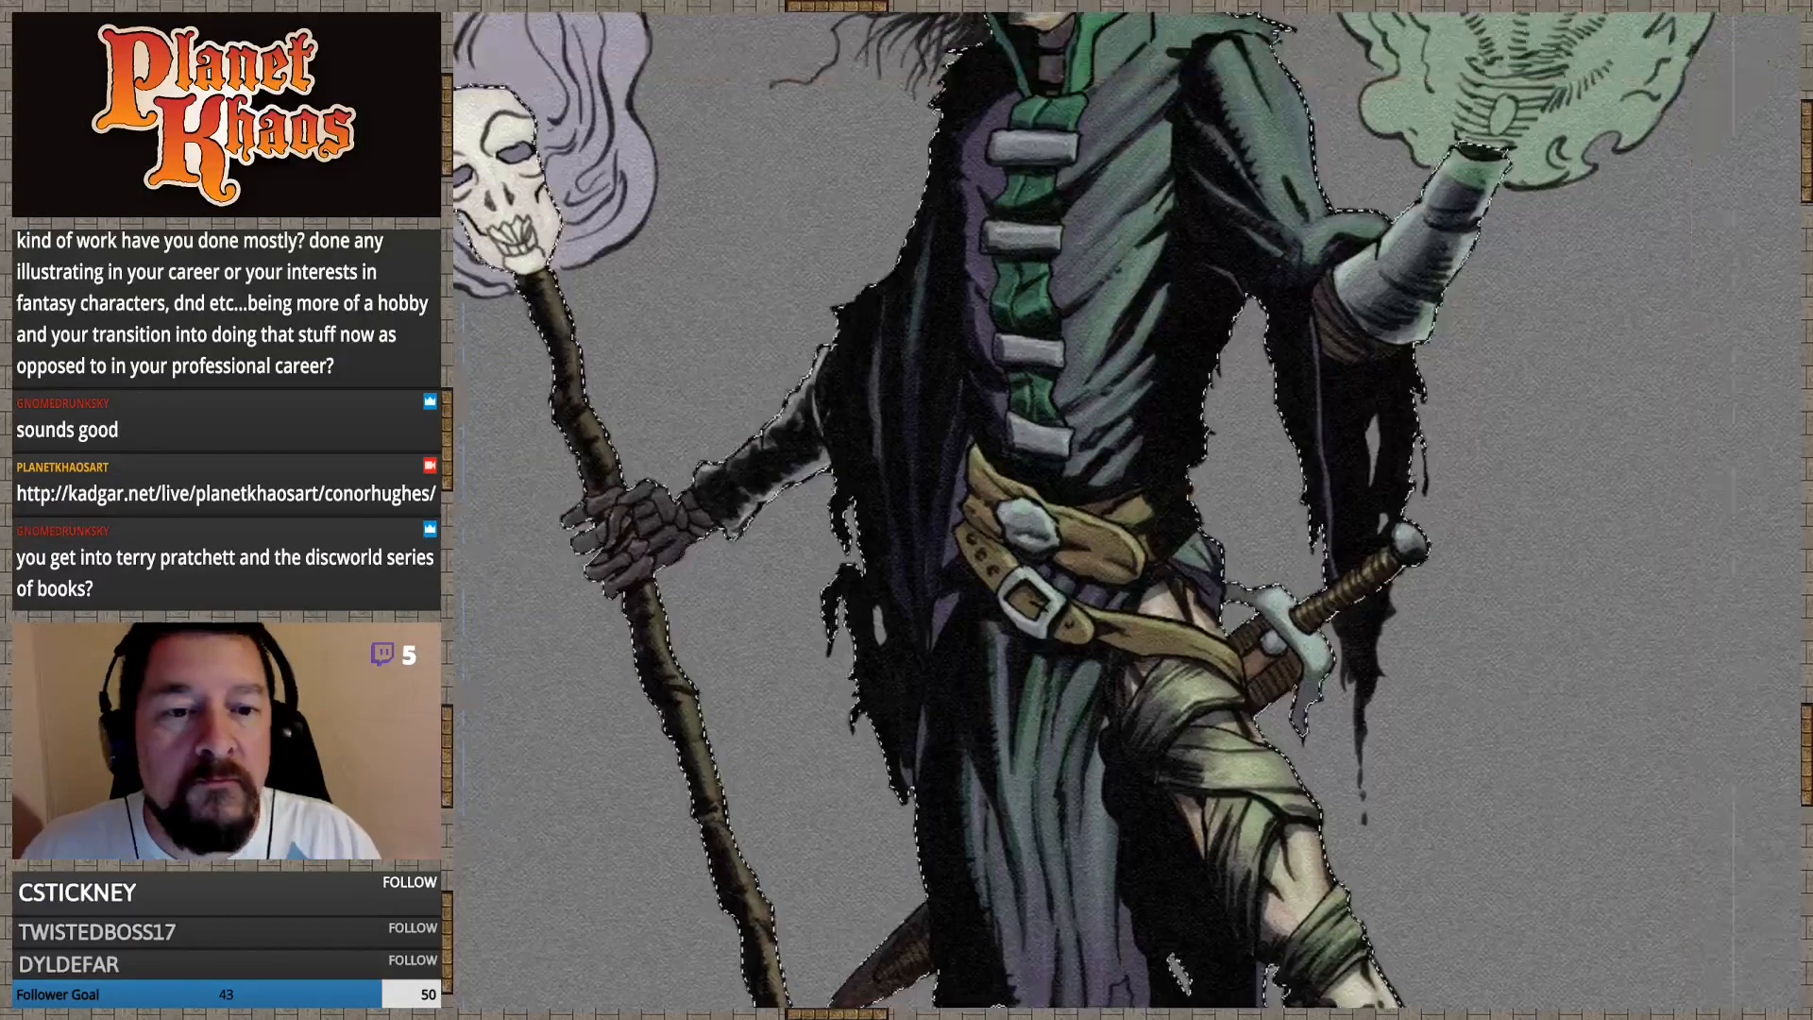
drag(1178, 187, 1332, 515)
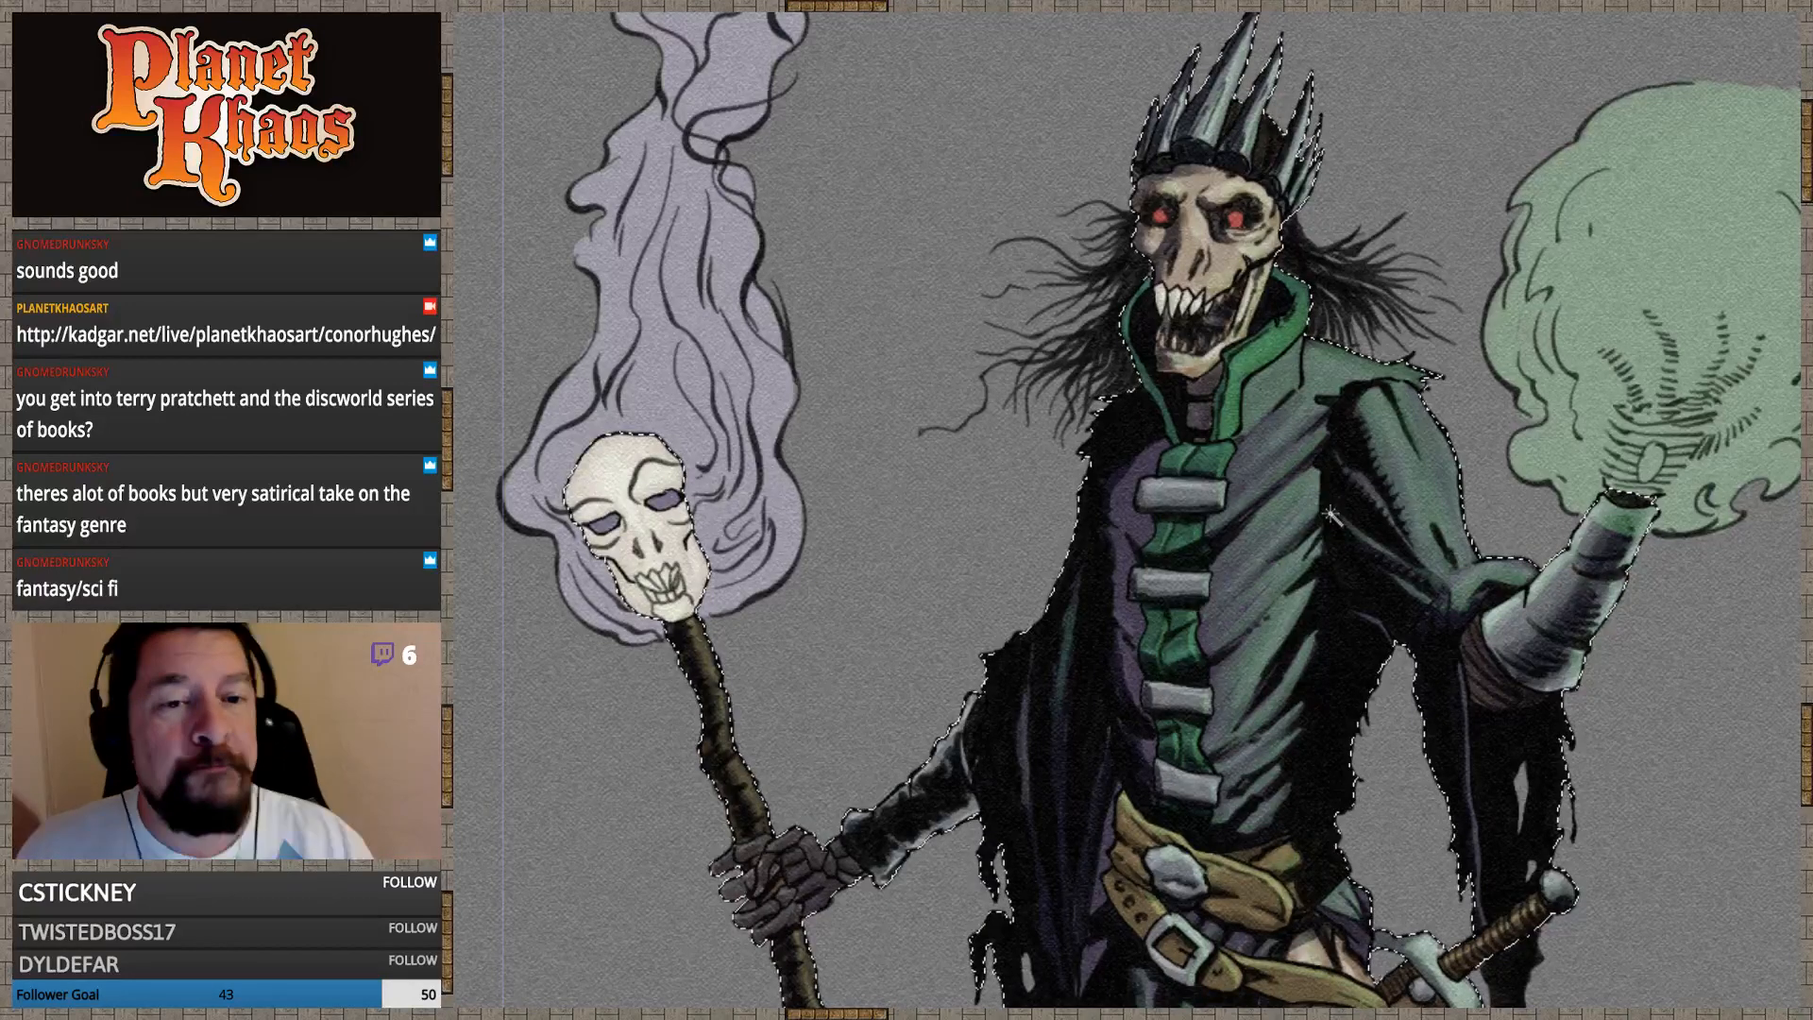
scroll(1555, 615, down, 2)
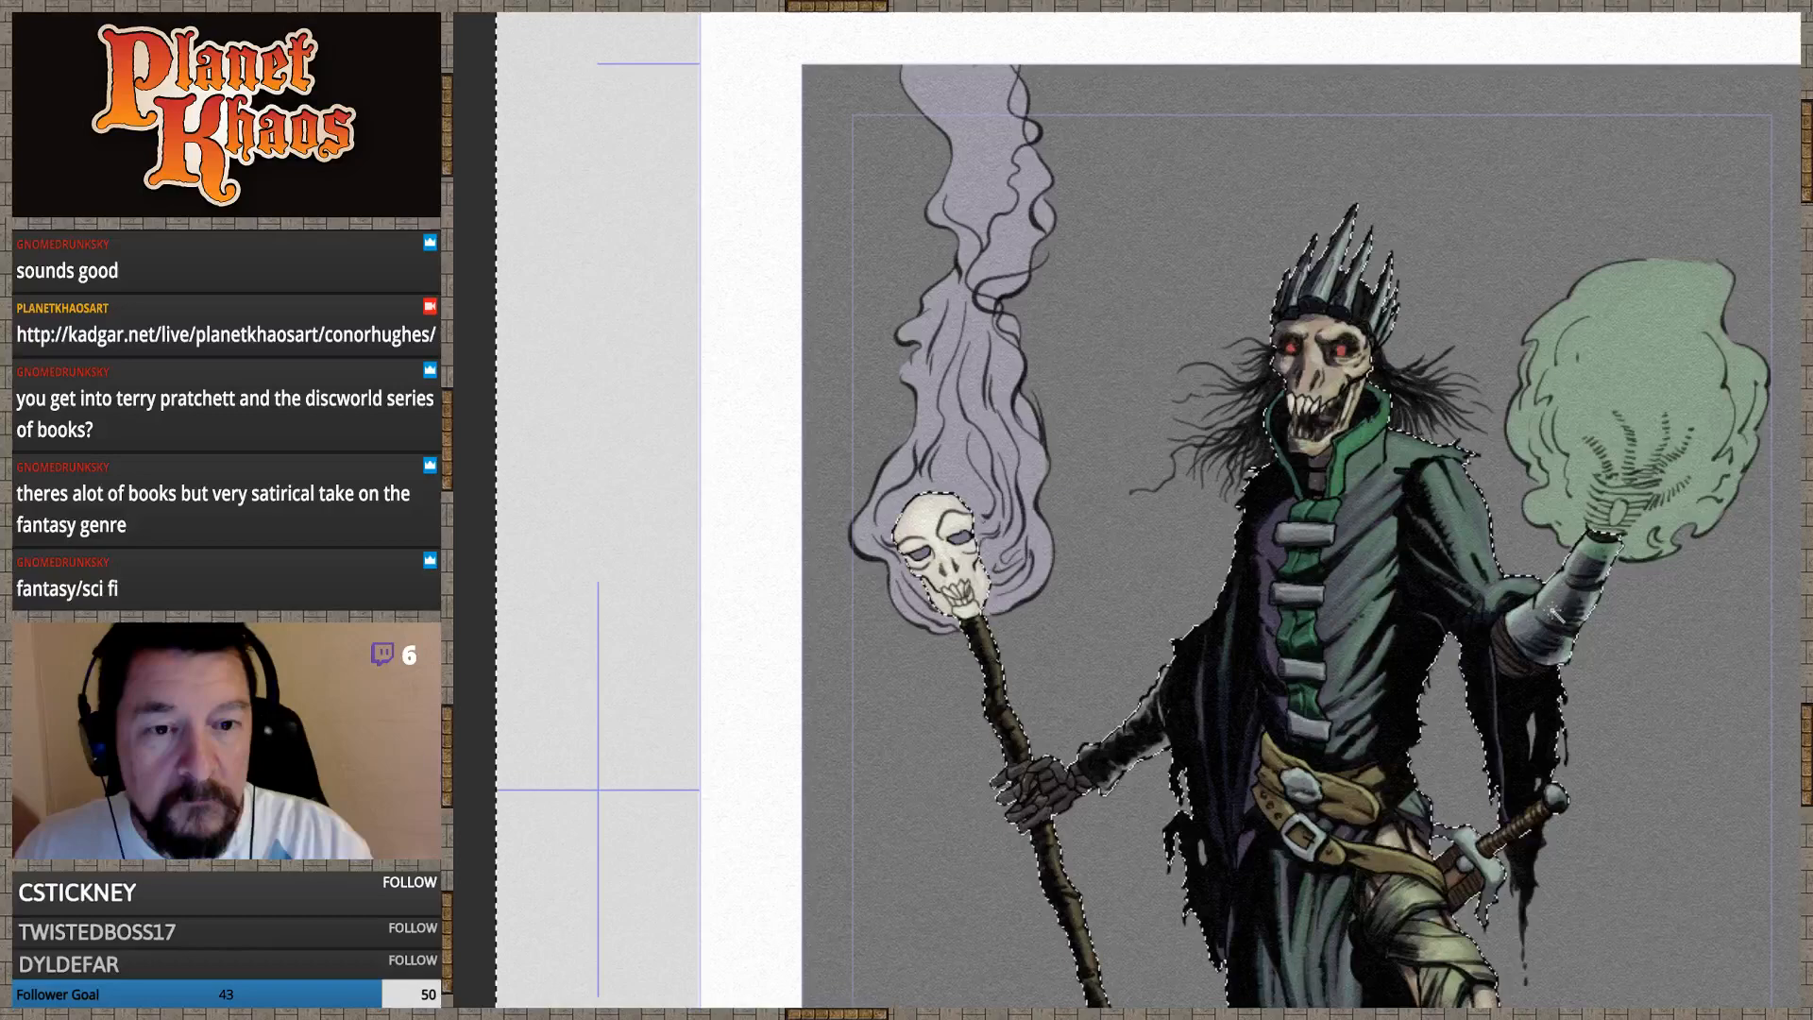
drag(1392, 620, 1187, 456)
scroll(1355, 607, up, 1)
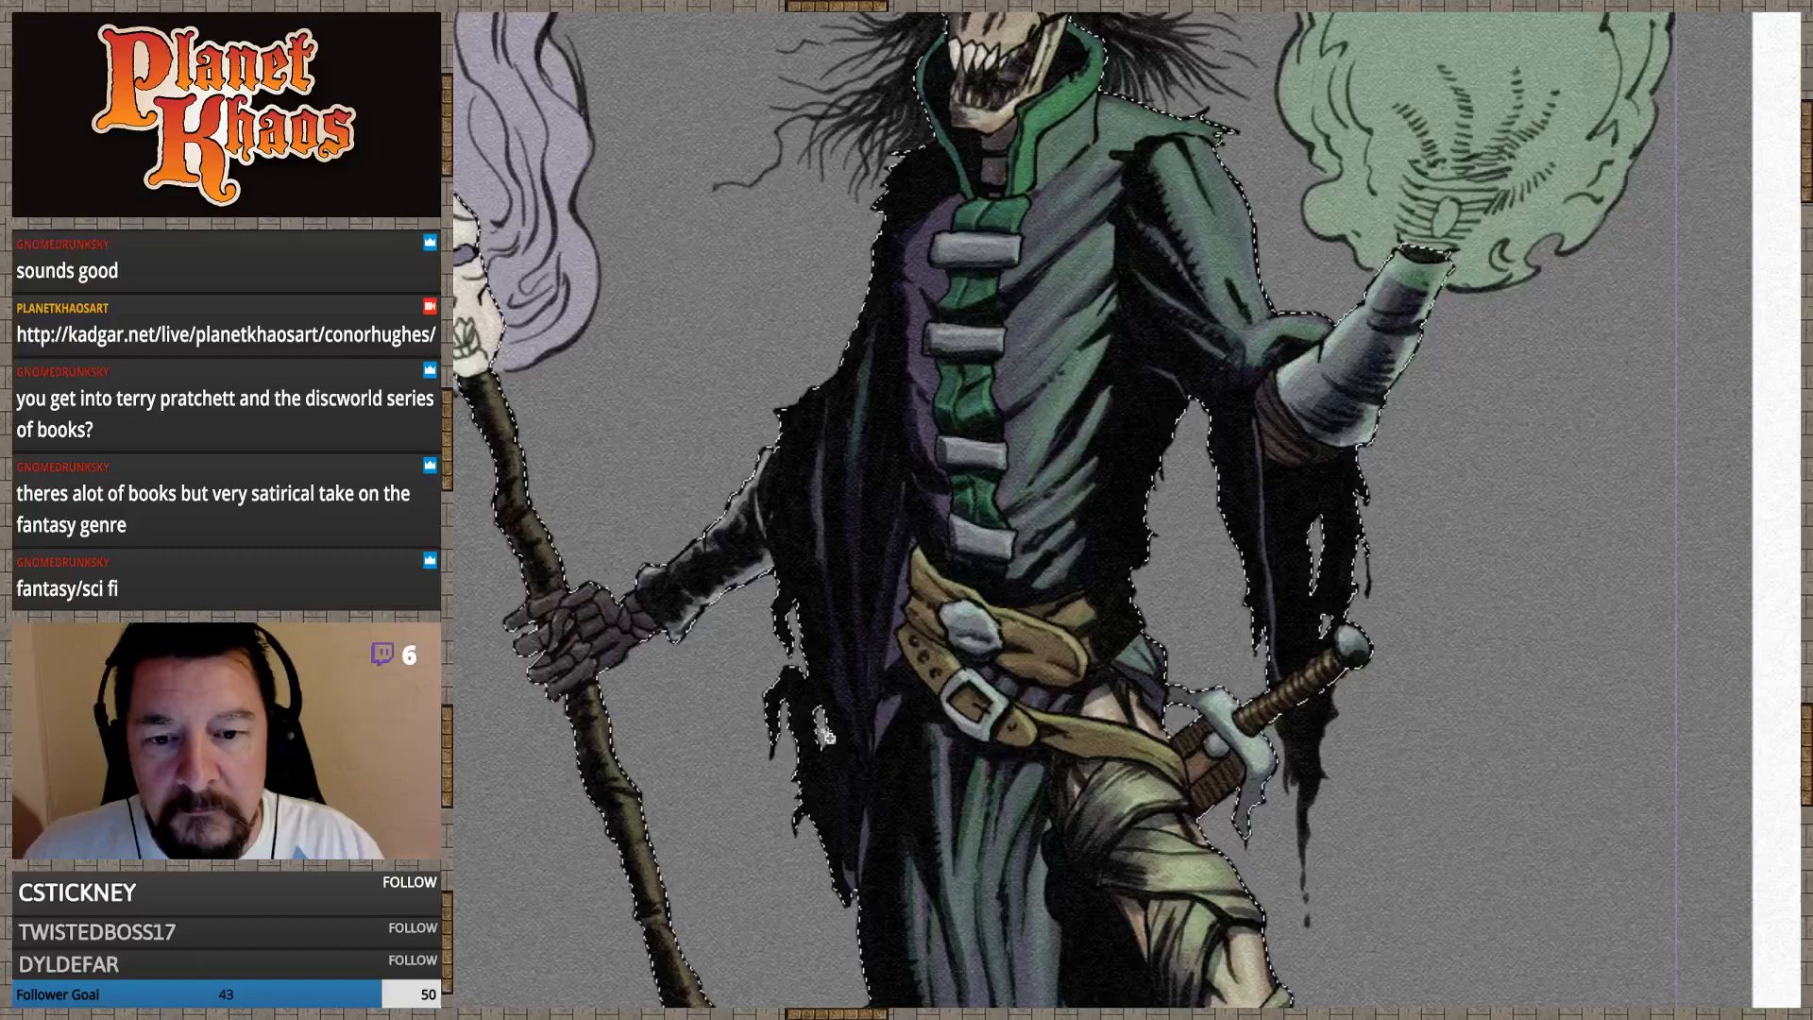
drag(824, 735, 1026, 888)
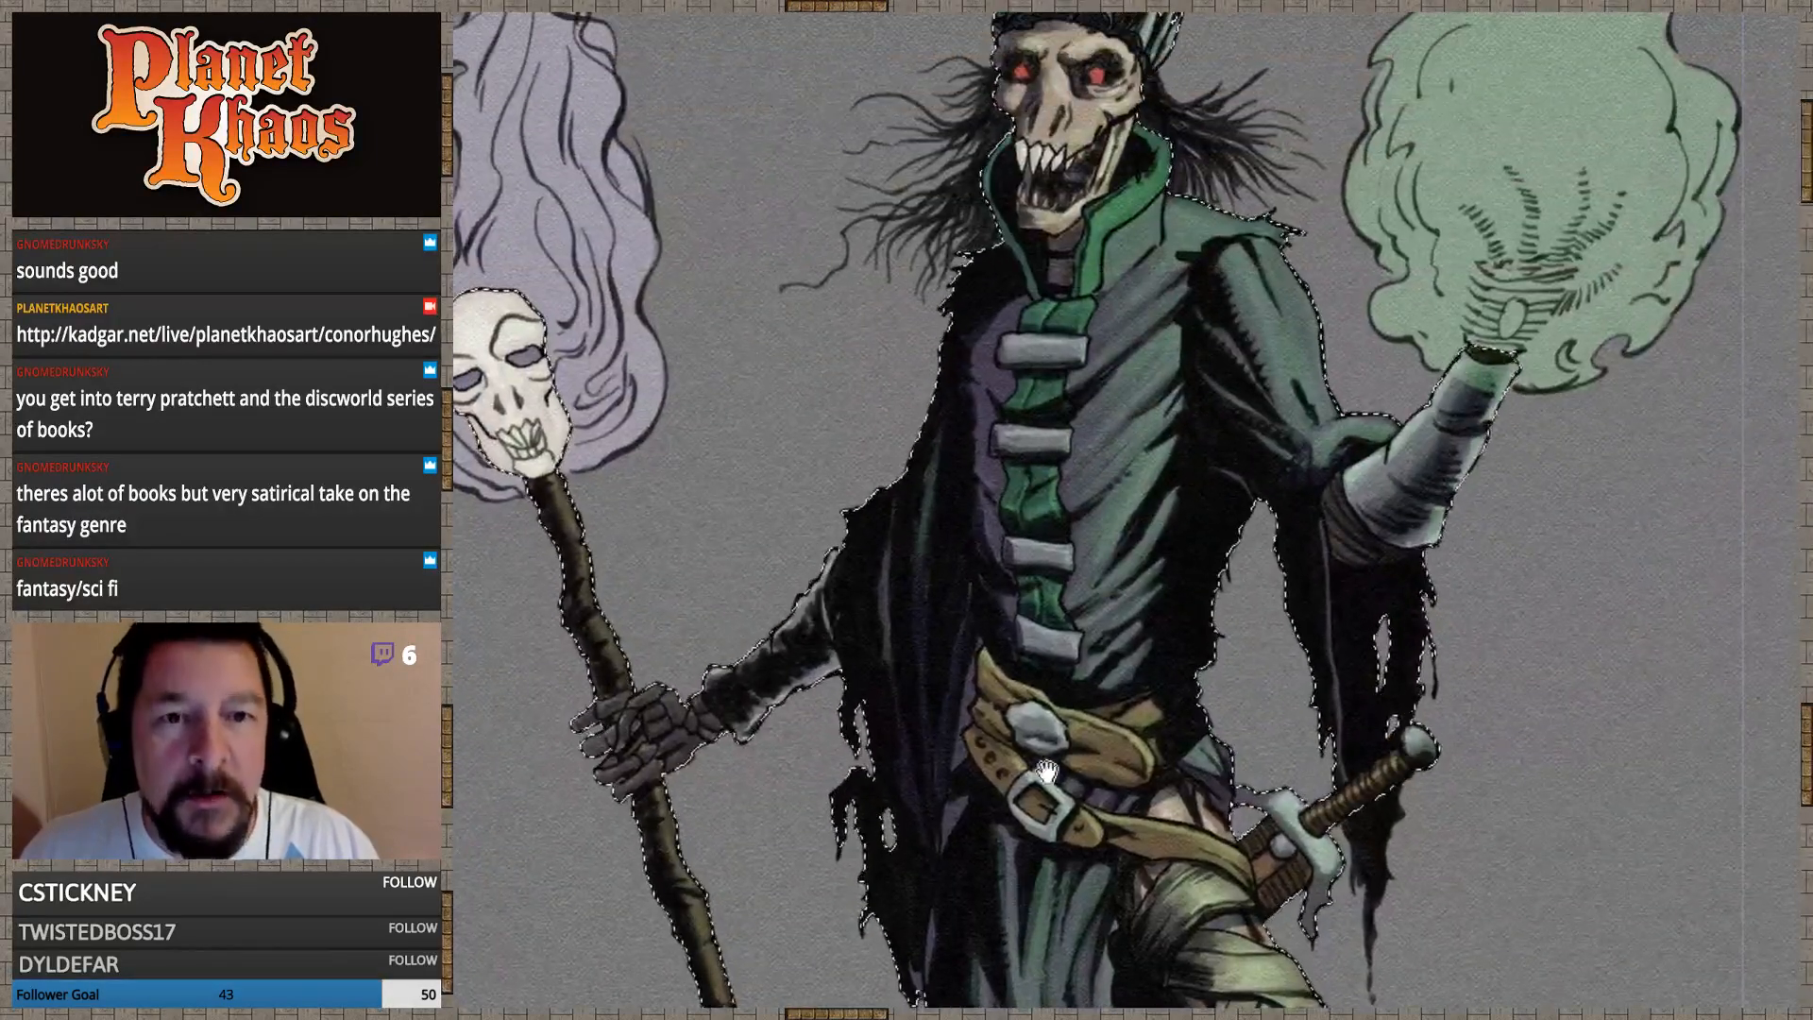
drag(1025, 382, 1212, 538)
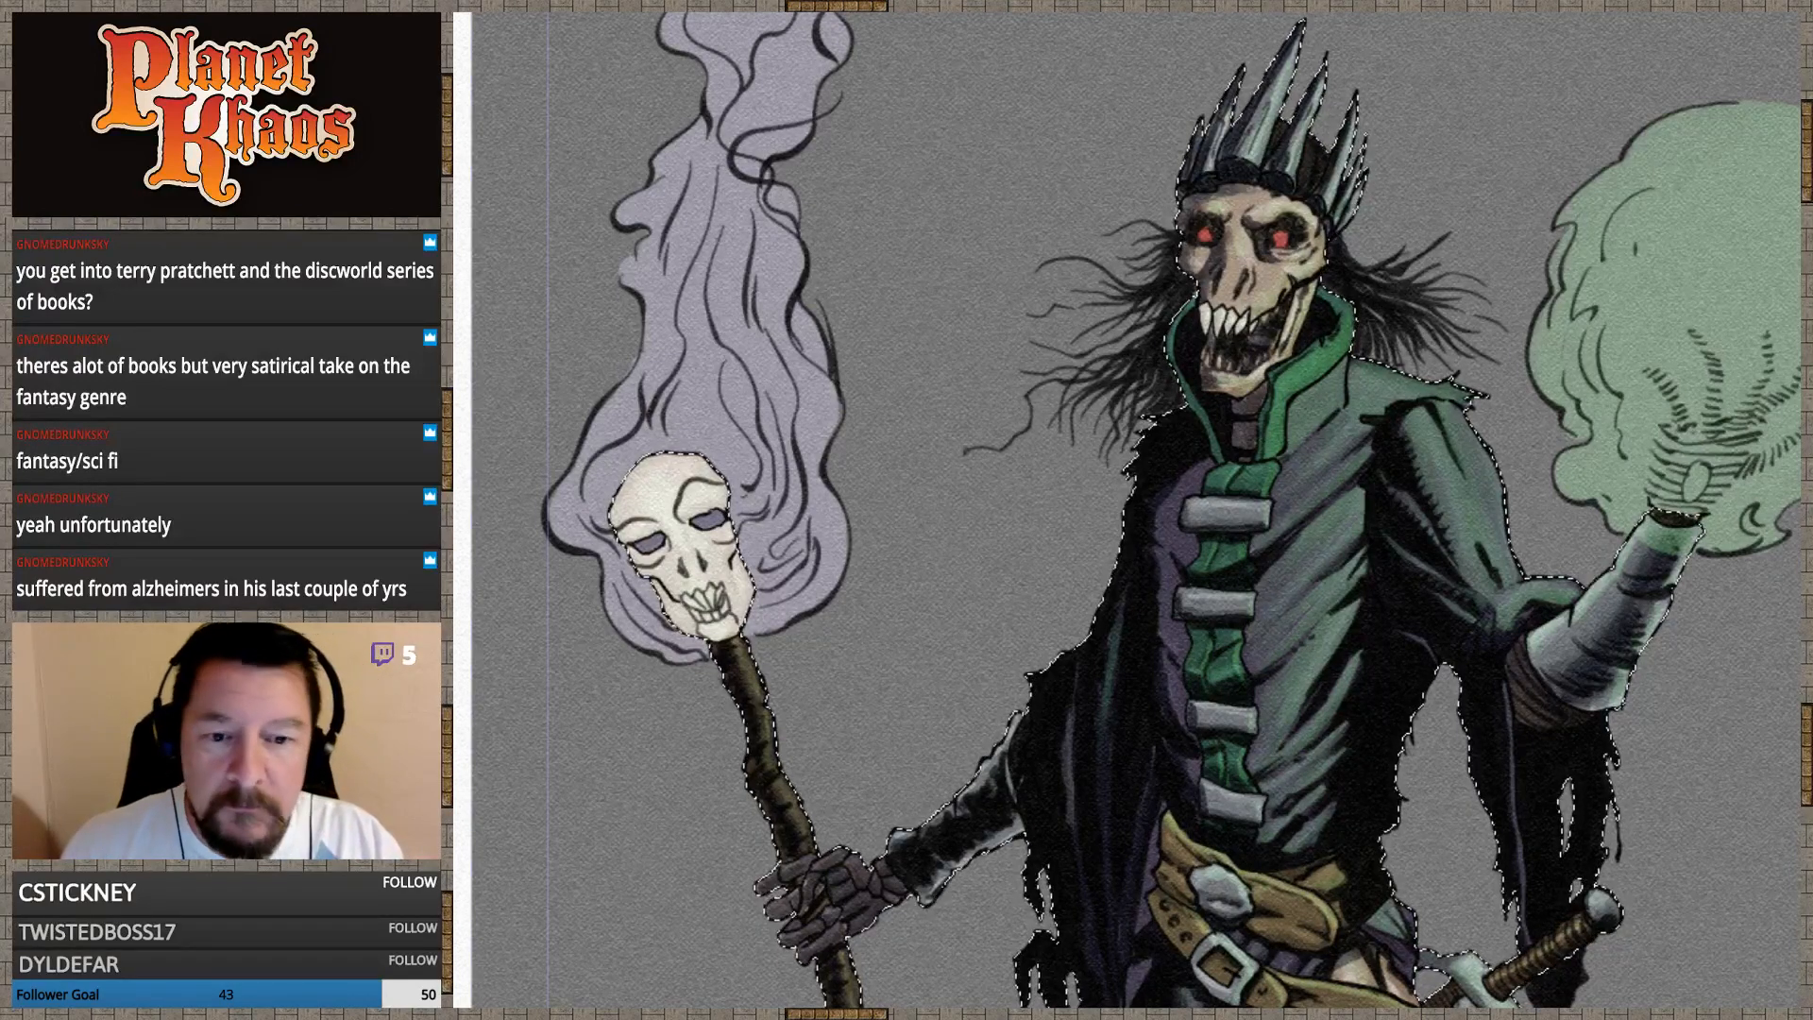
scroll(1475, 959, down, 1)
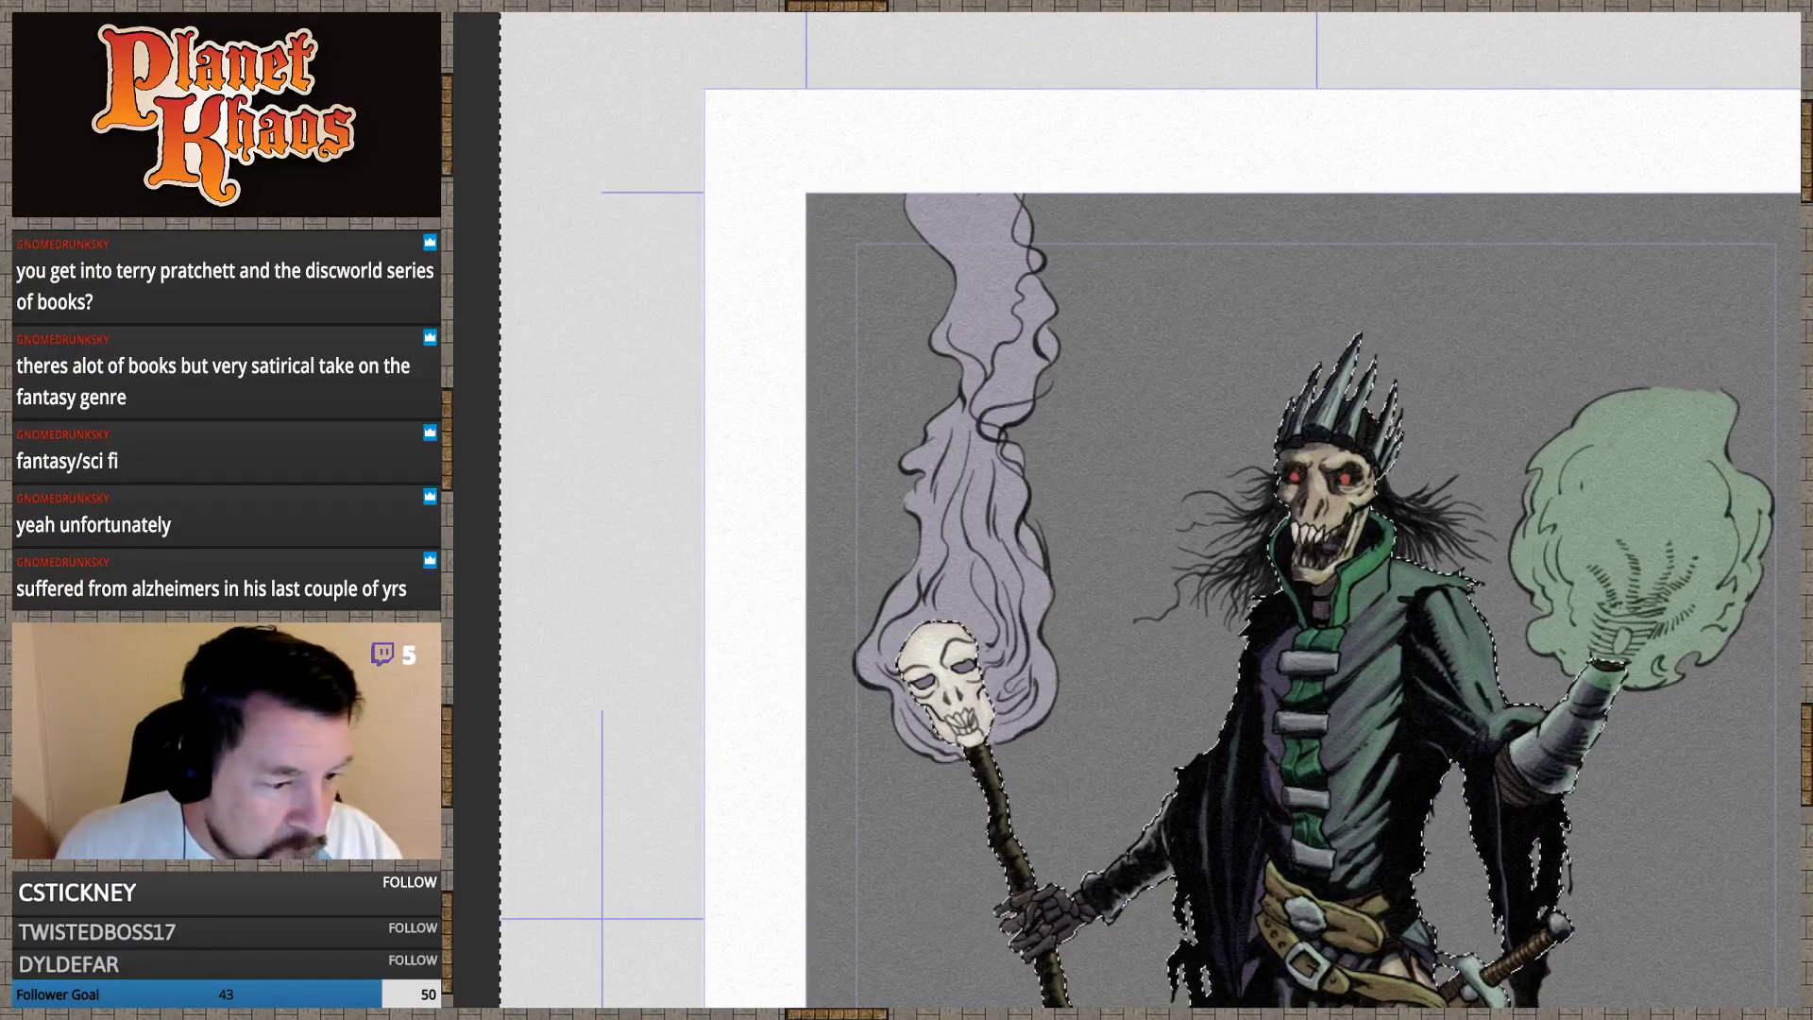
Remove the grey background behind the lich and compare the whole figure with and without it
key(Delete)
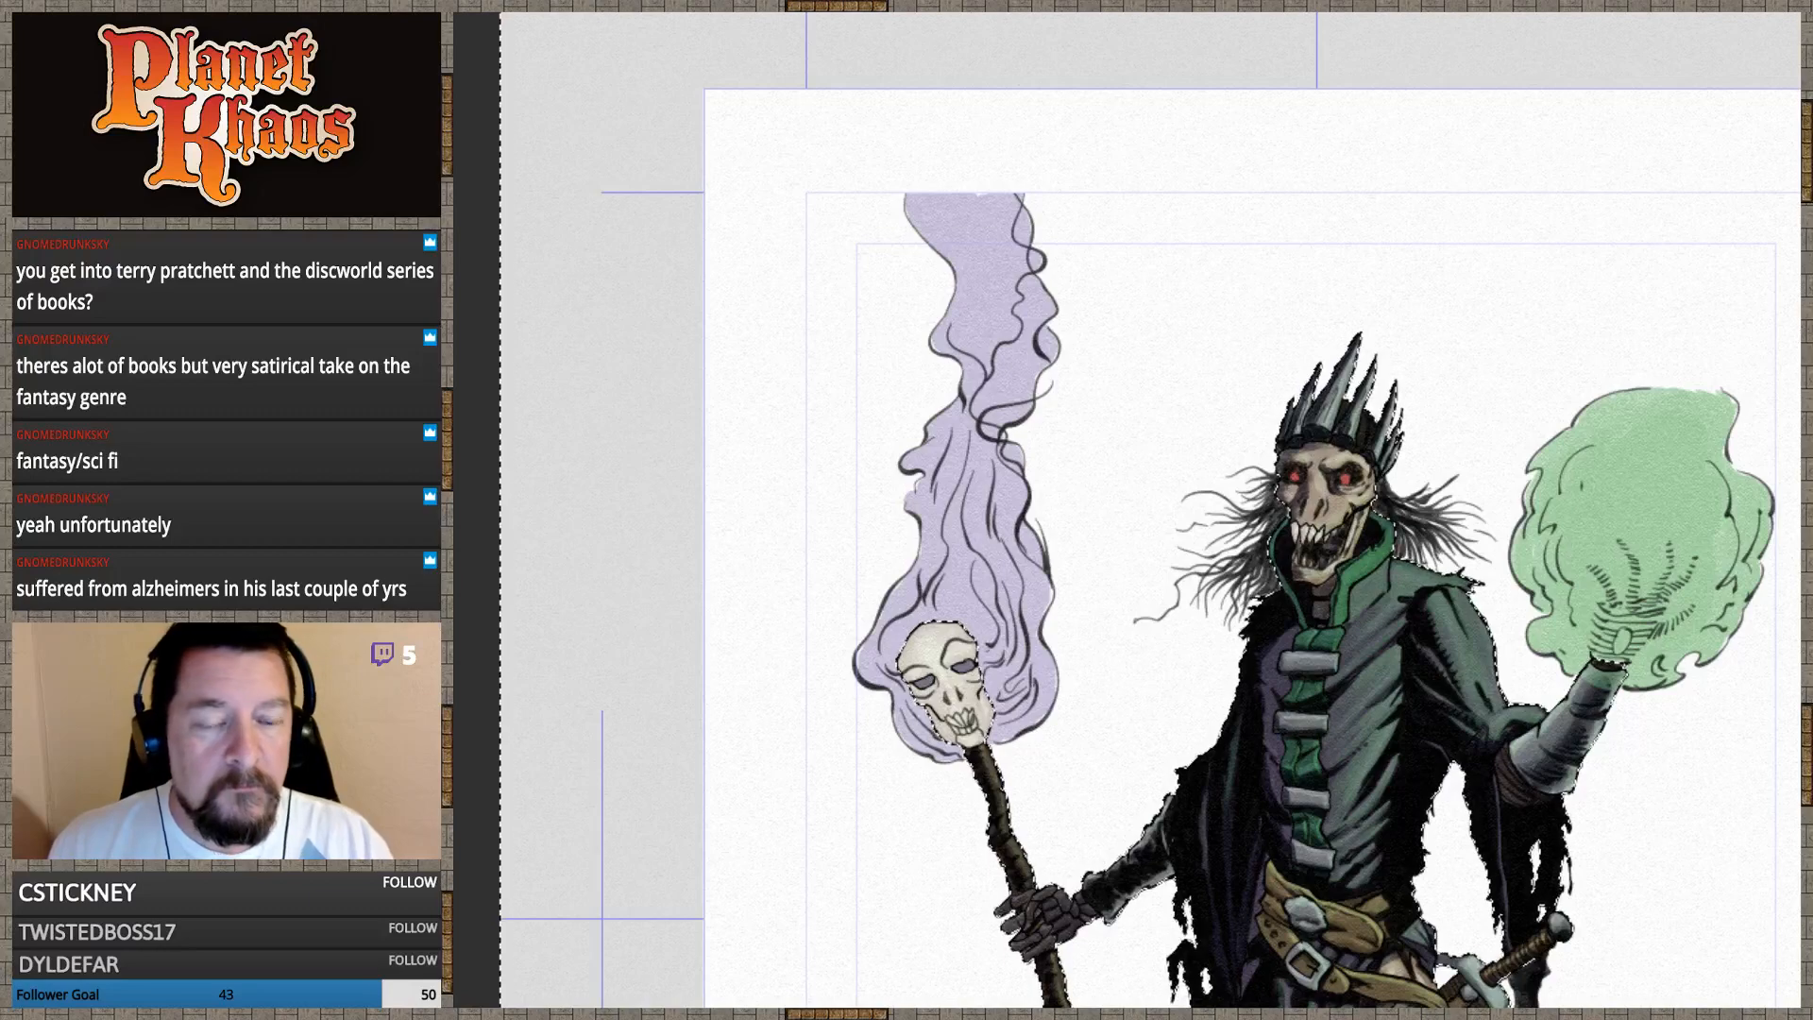
key(ctrl+minus)
key(ctrl+minus)
key(ctrl+minus)
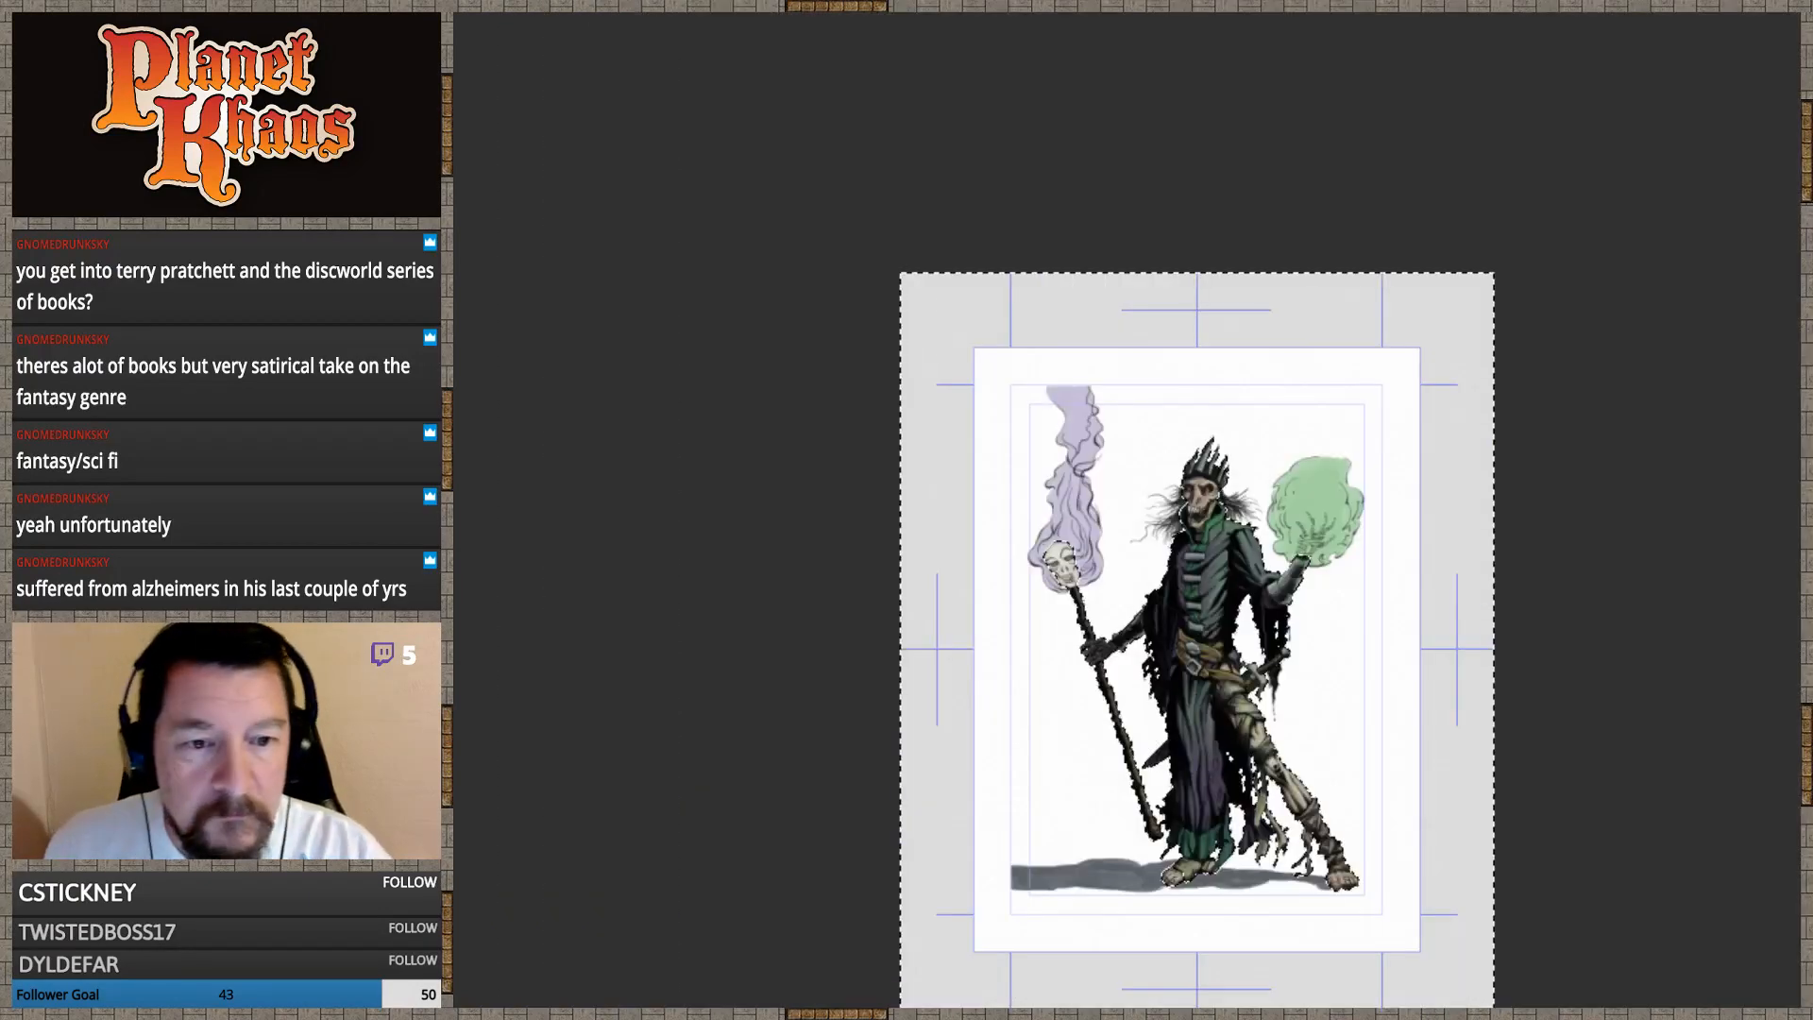
key(ctrl+0)
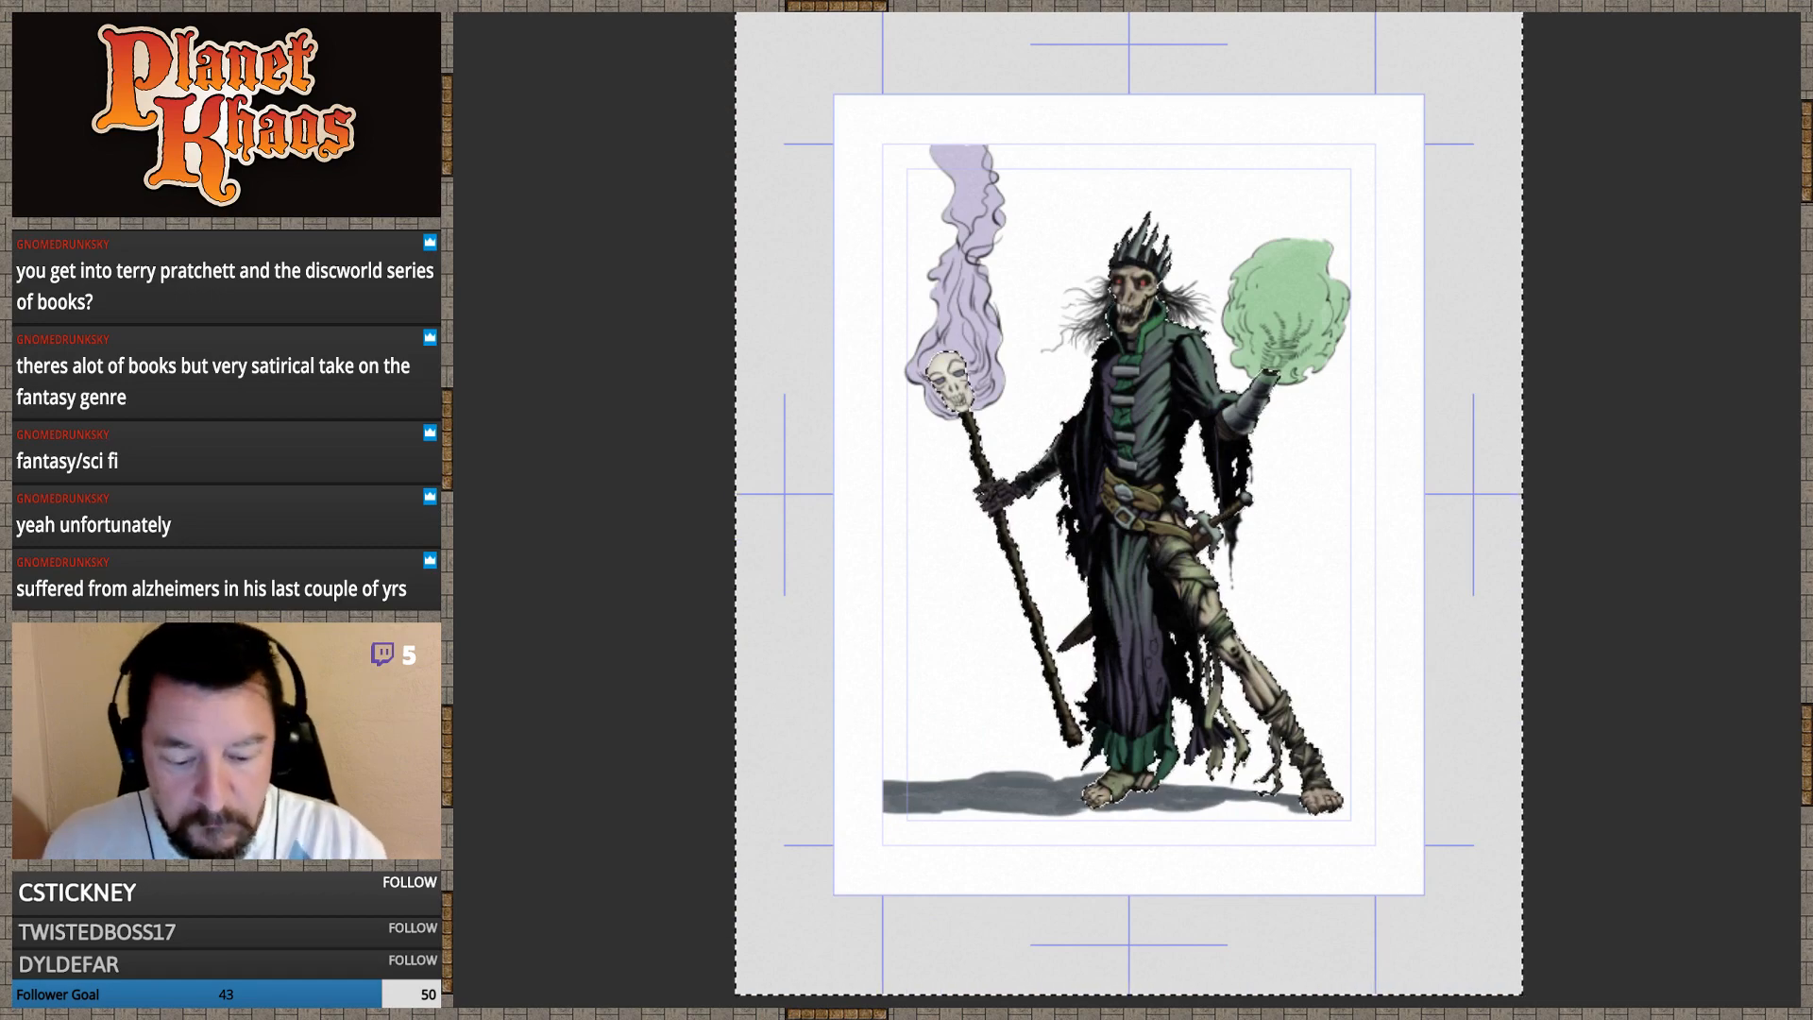
key(ctrl+plus)
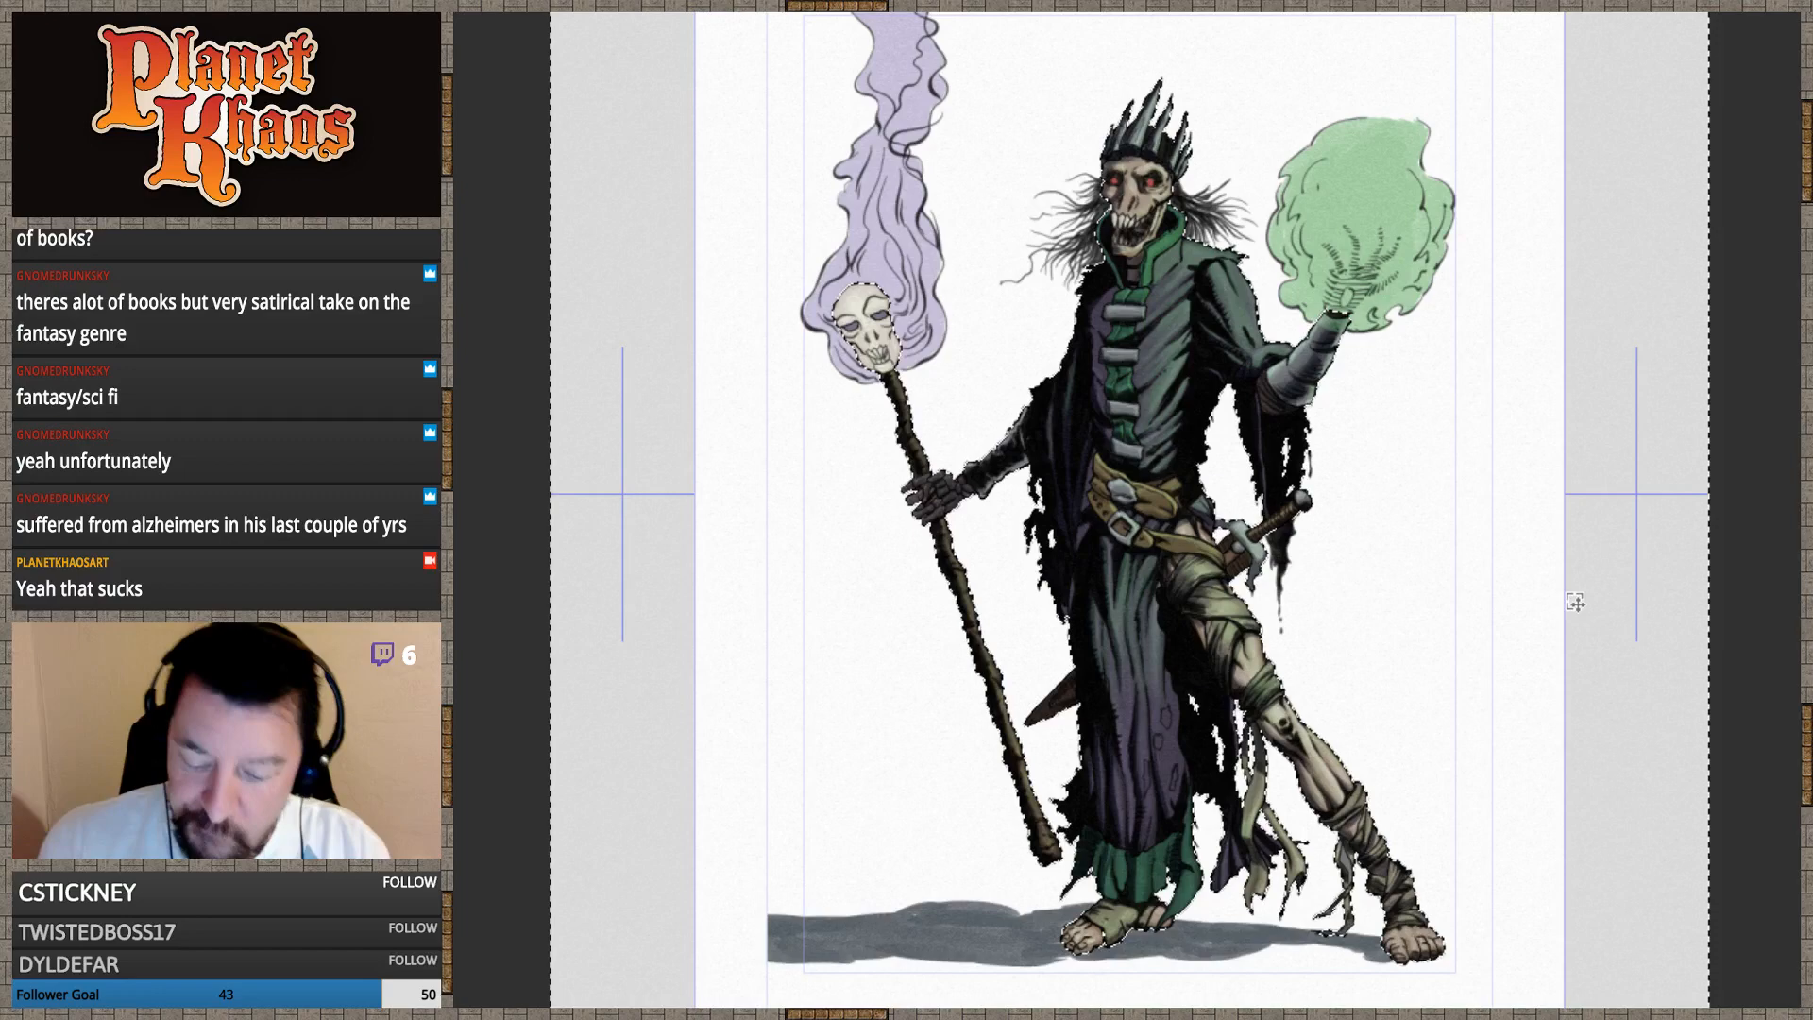
key(ctrl+z)
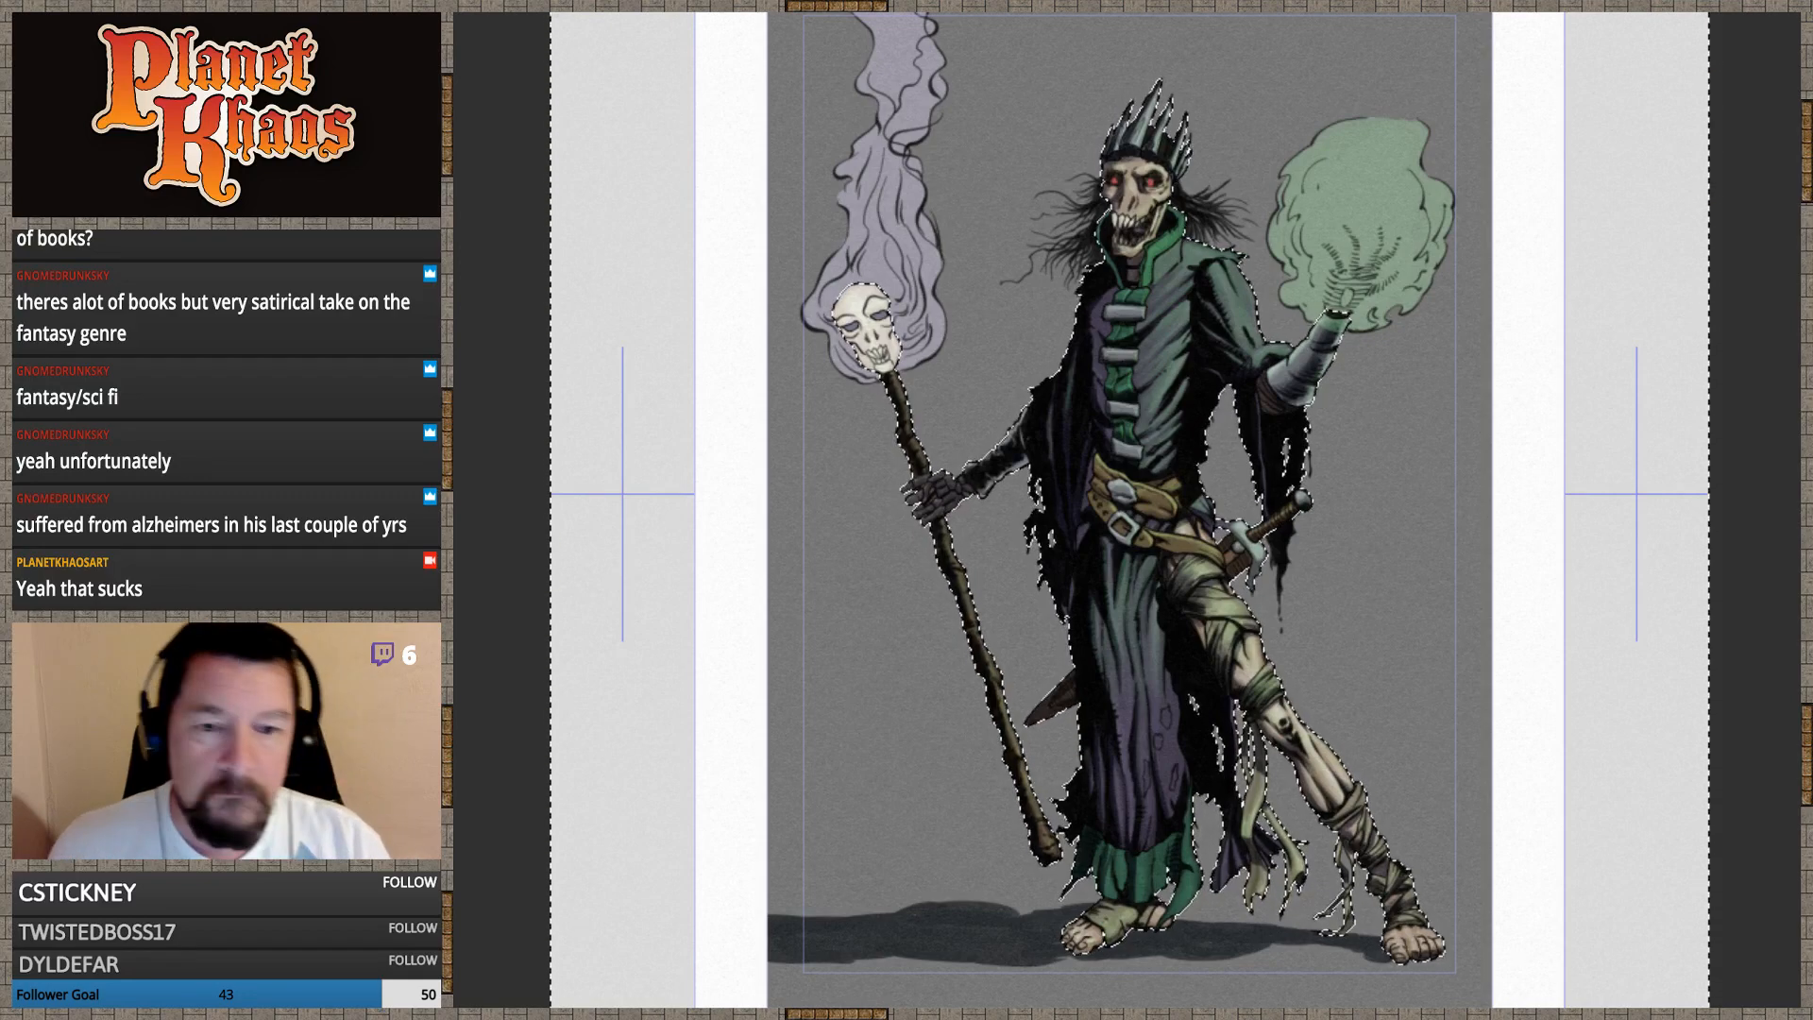
key(ctrl+z)
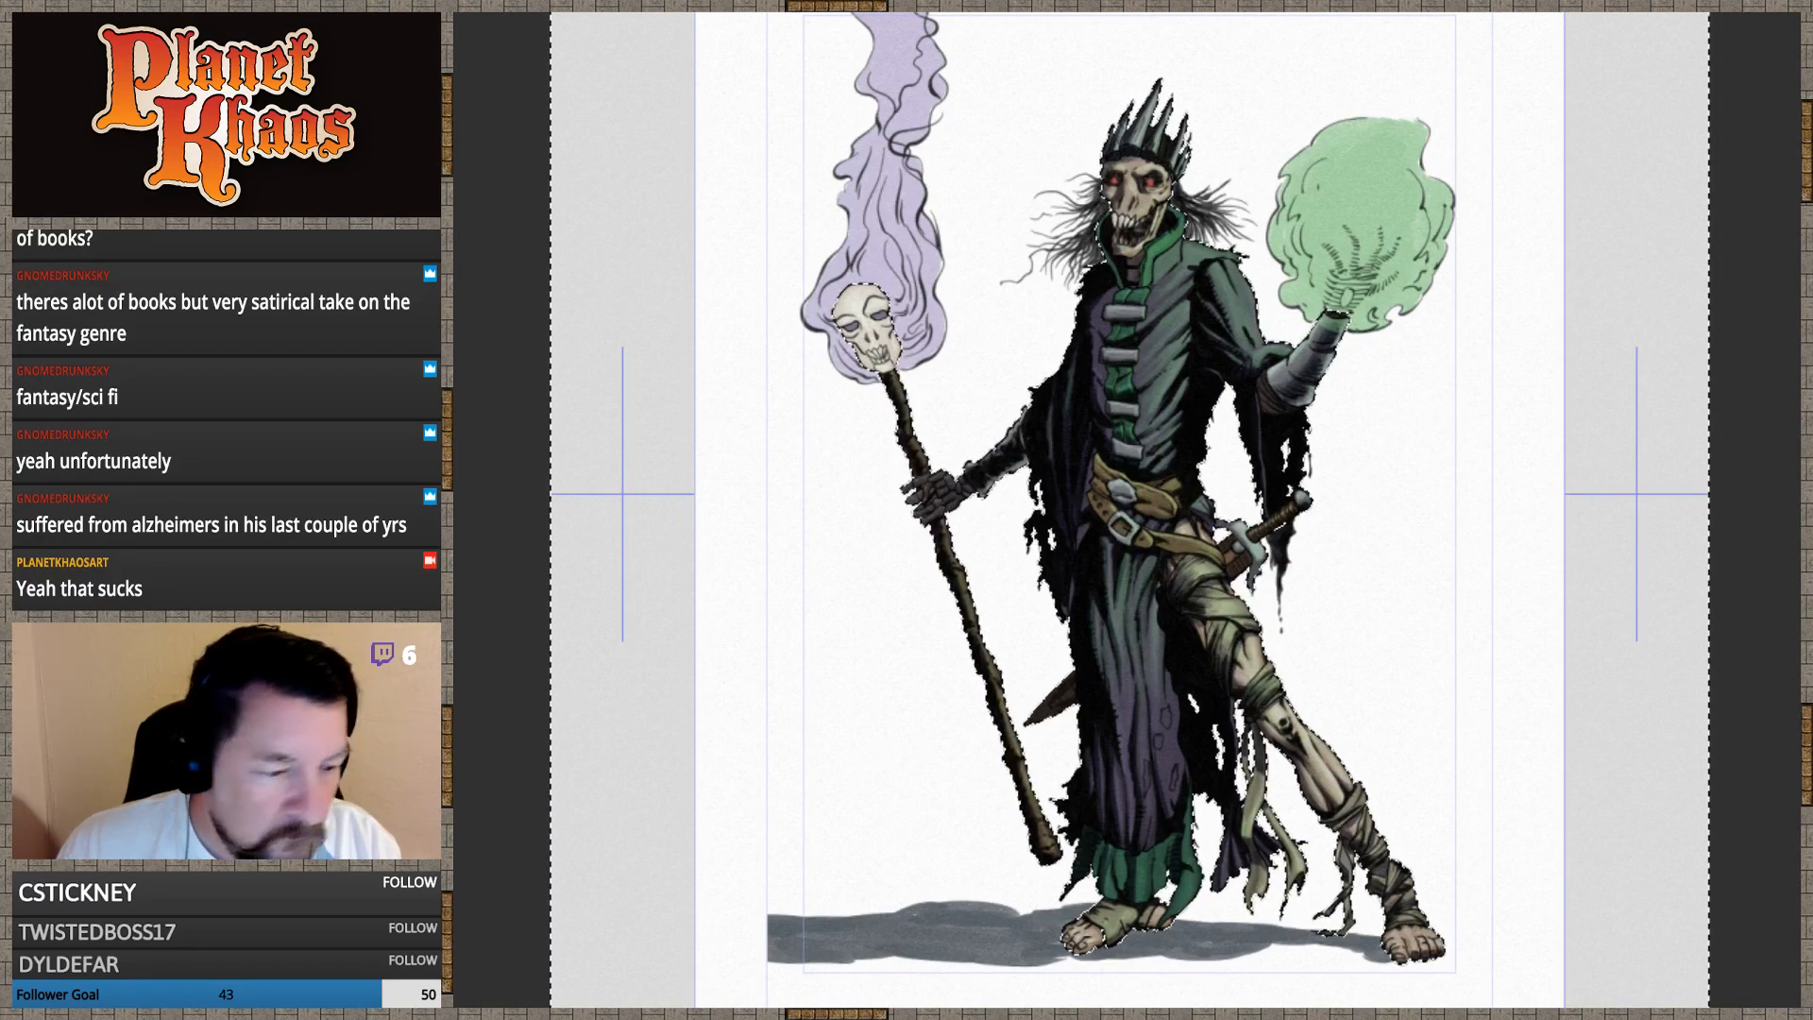
Restore the purple background behind the lich and clear the selection around the figure
key(ctrl+z)
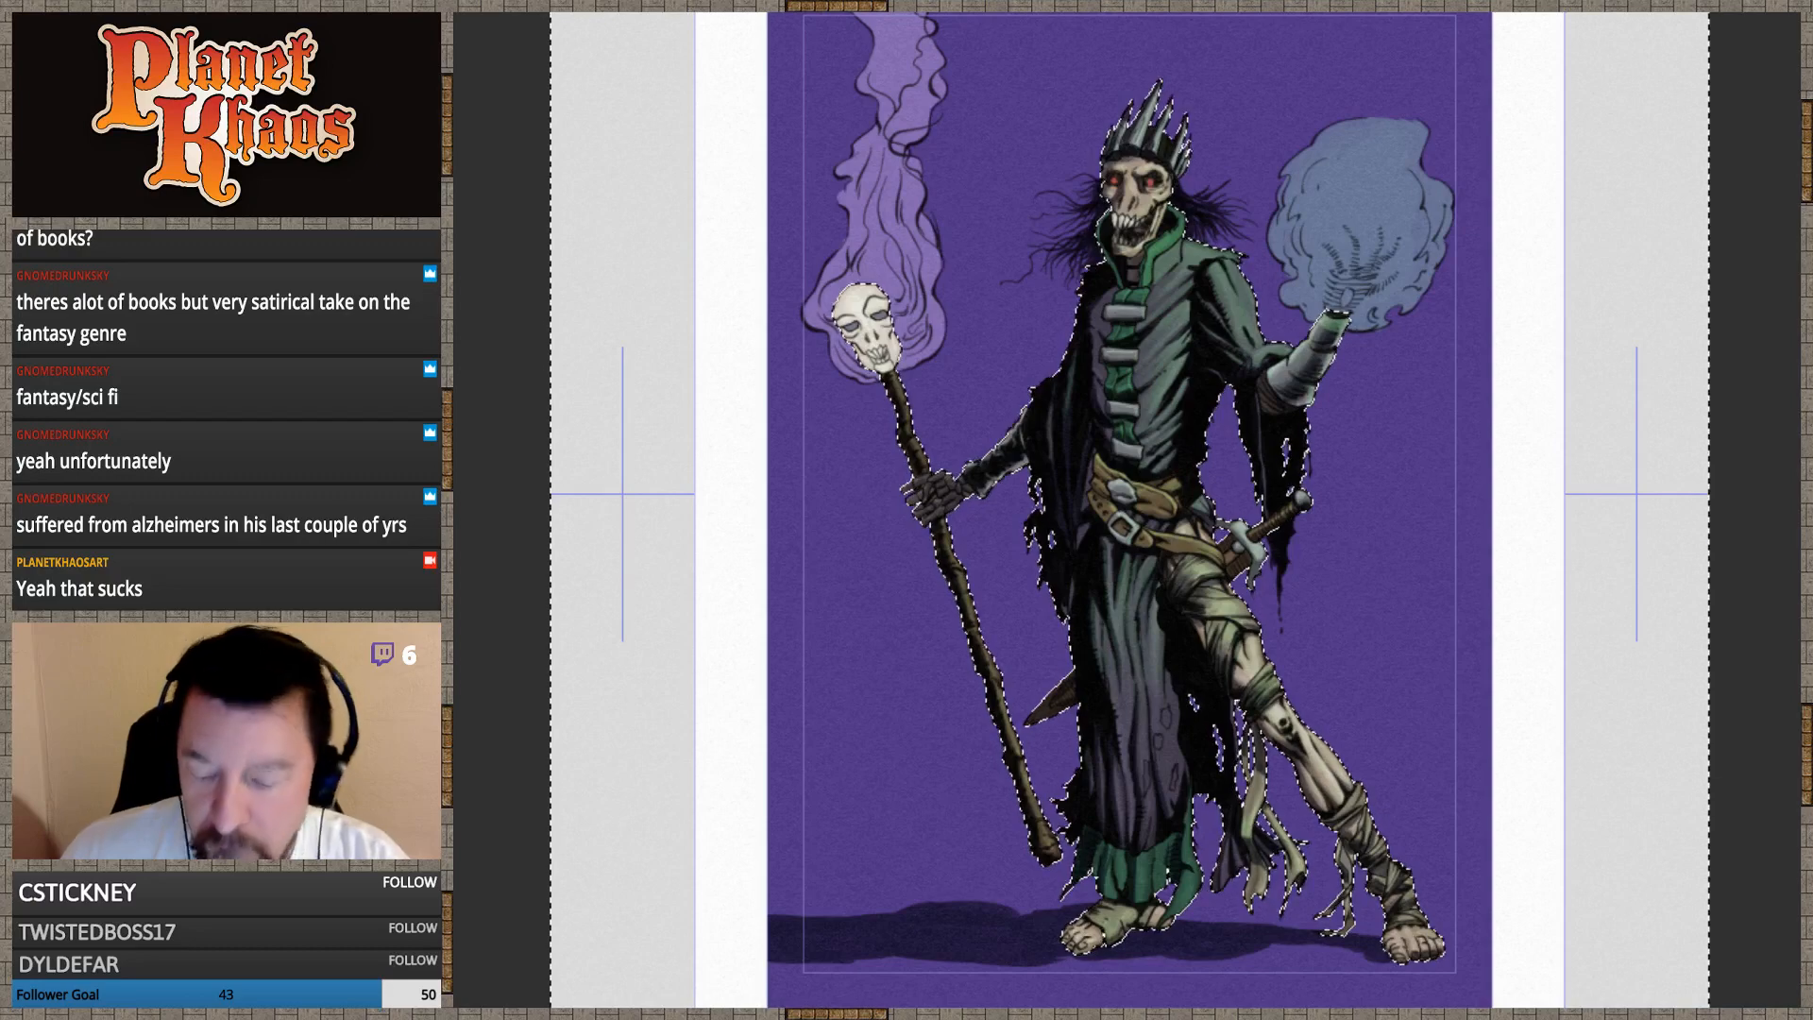
key(ctrl+d)
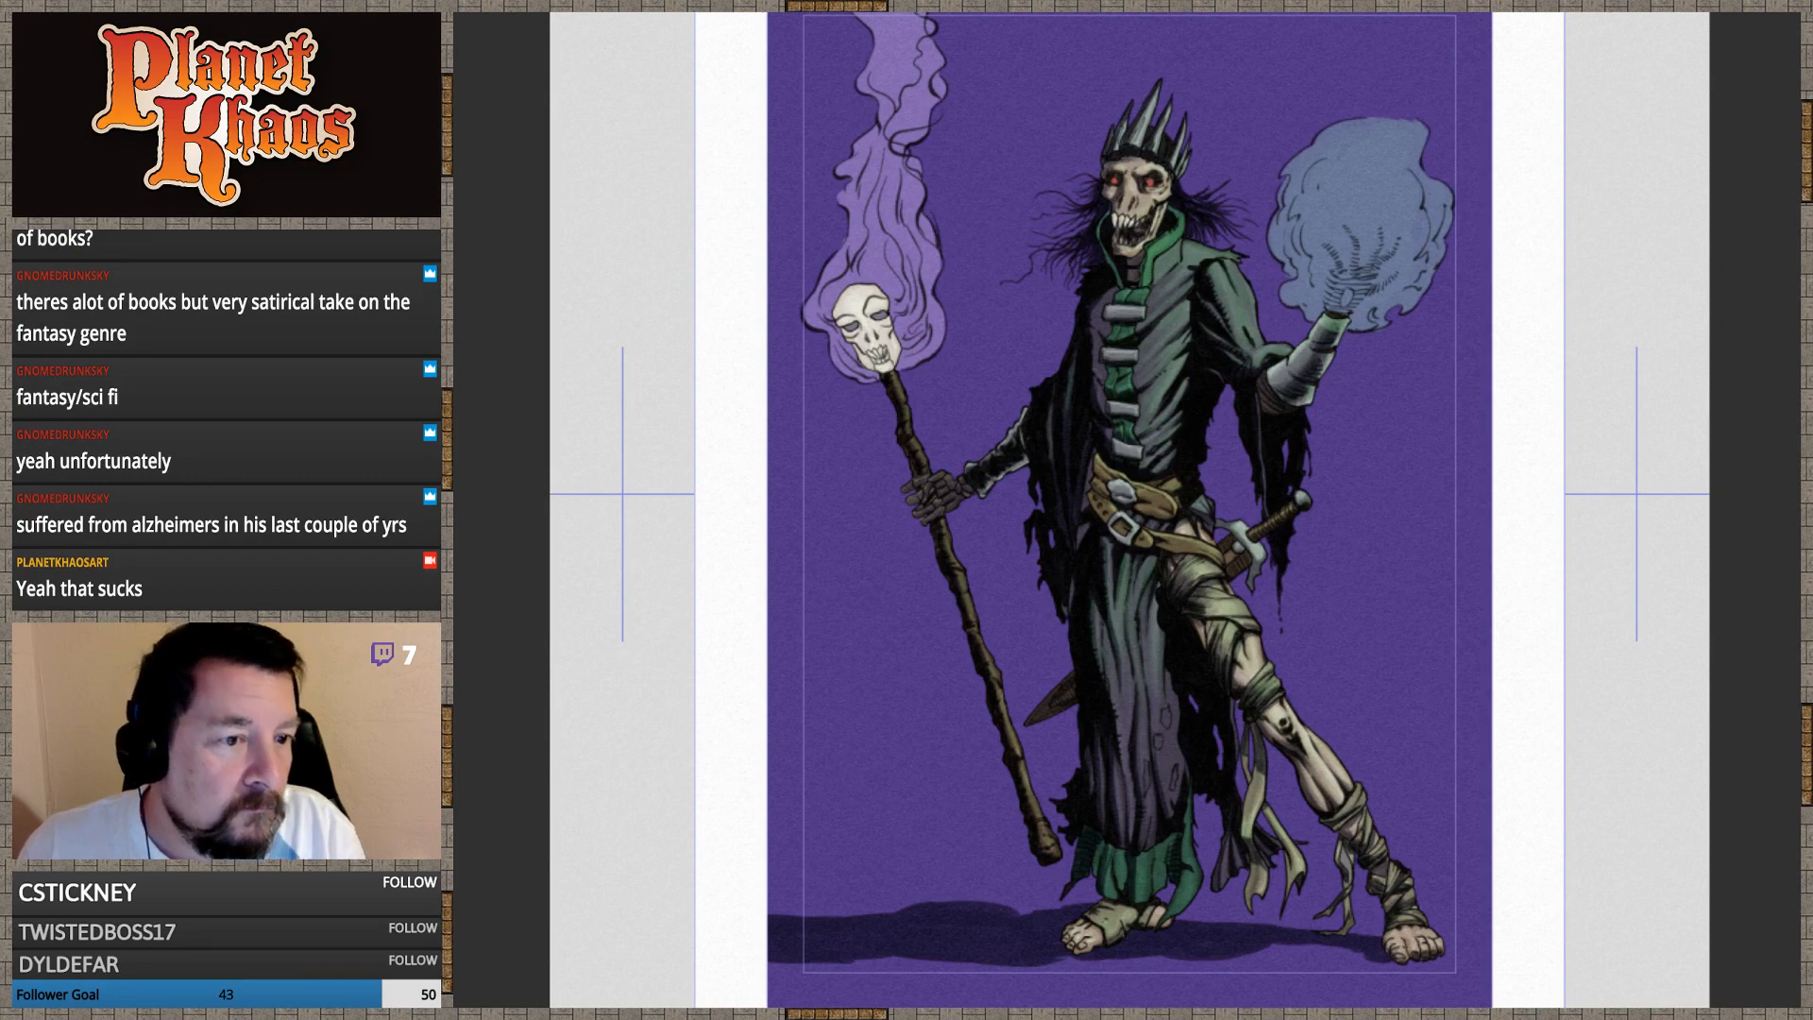
mouse_move(1417, 590)
mouse_down()
mouse_move(1242, 698)
mouse_move(895, 779)
mouse_up()
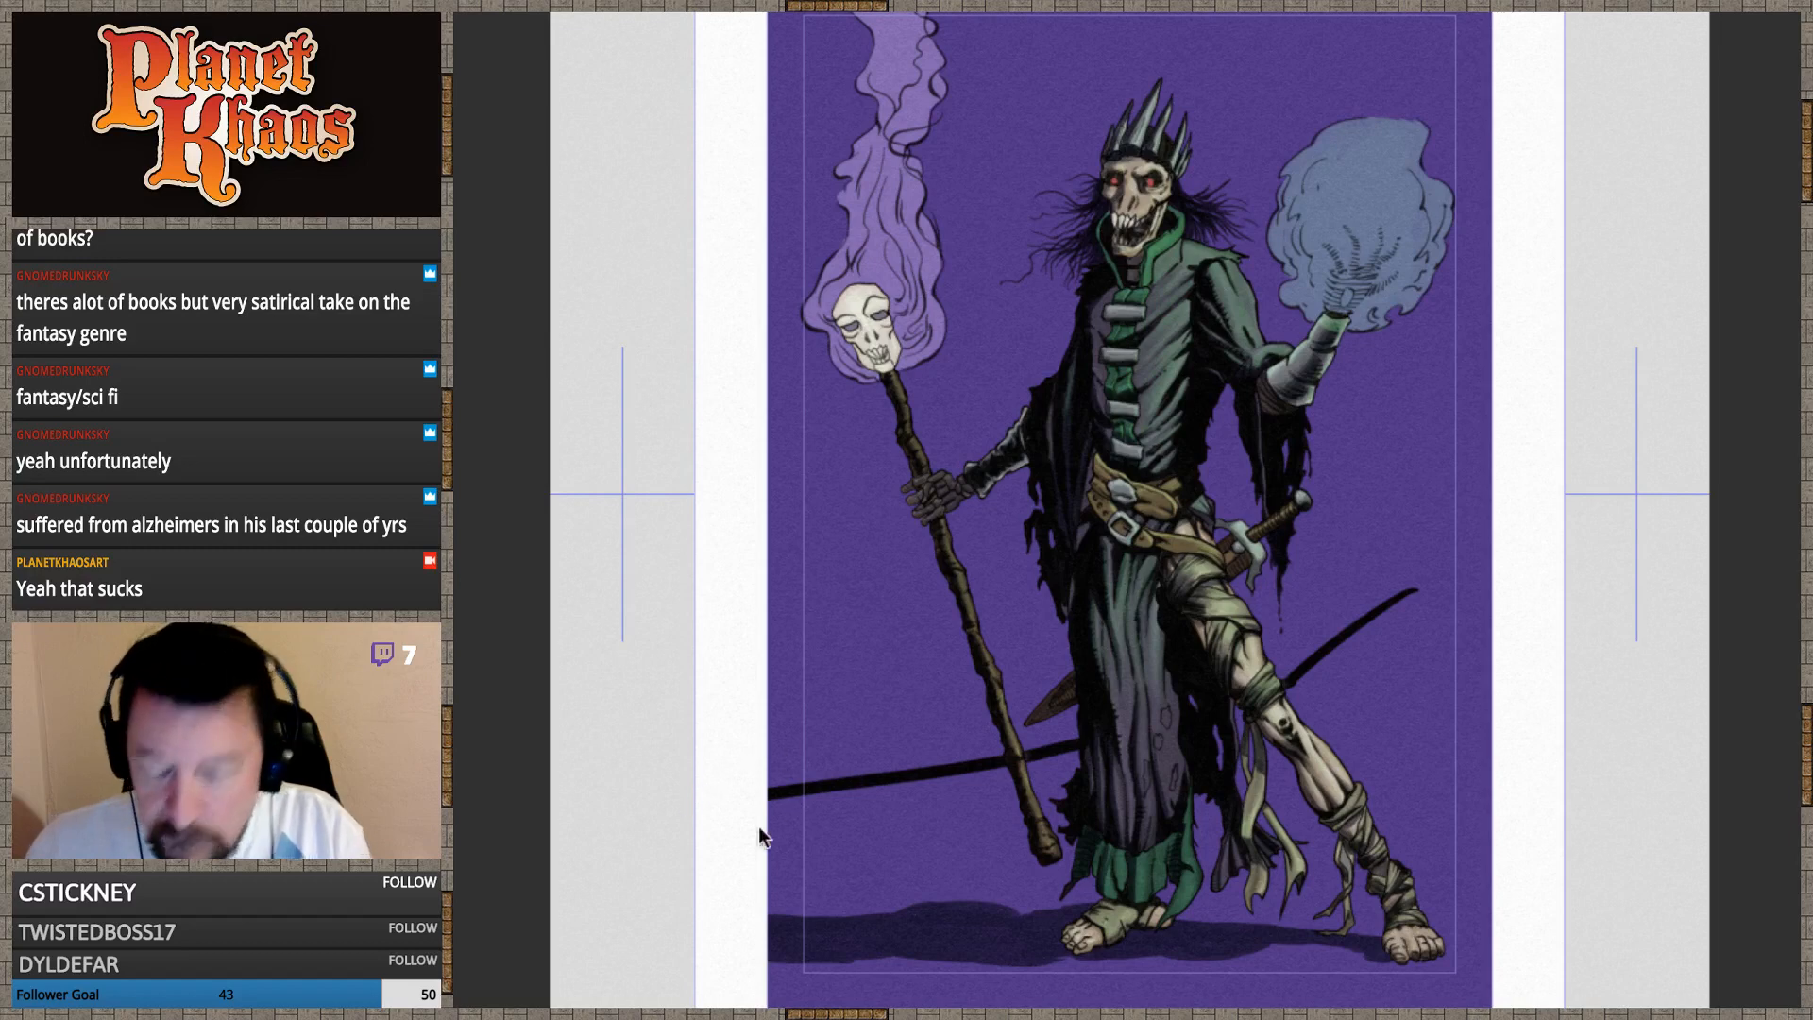
key(ctrl+z)
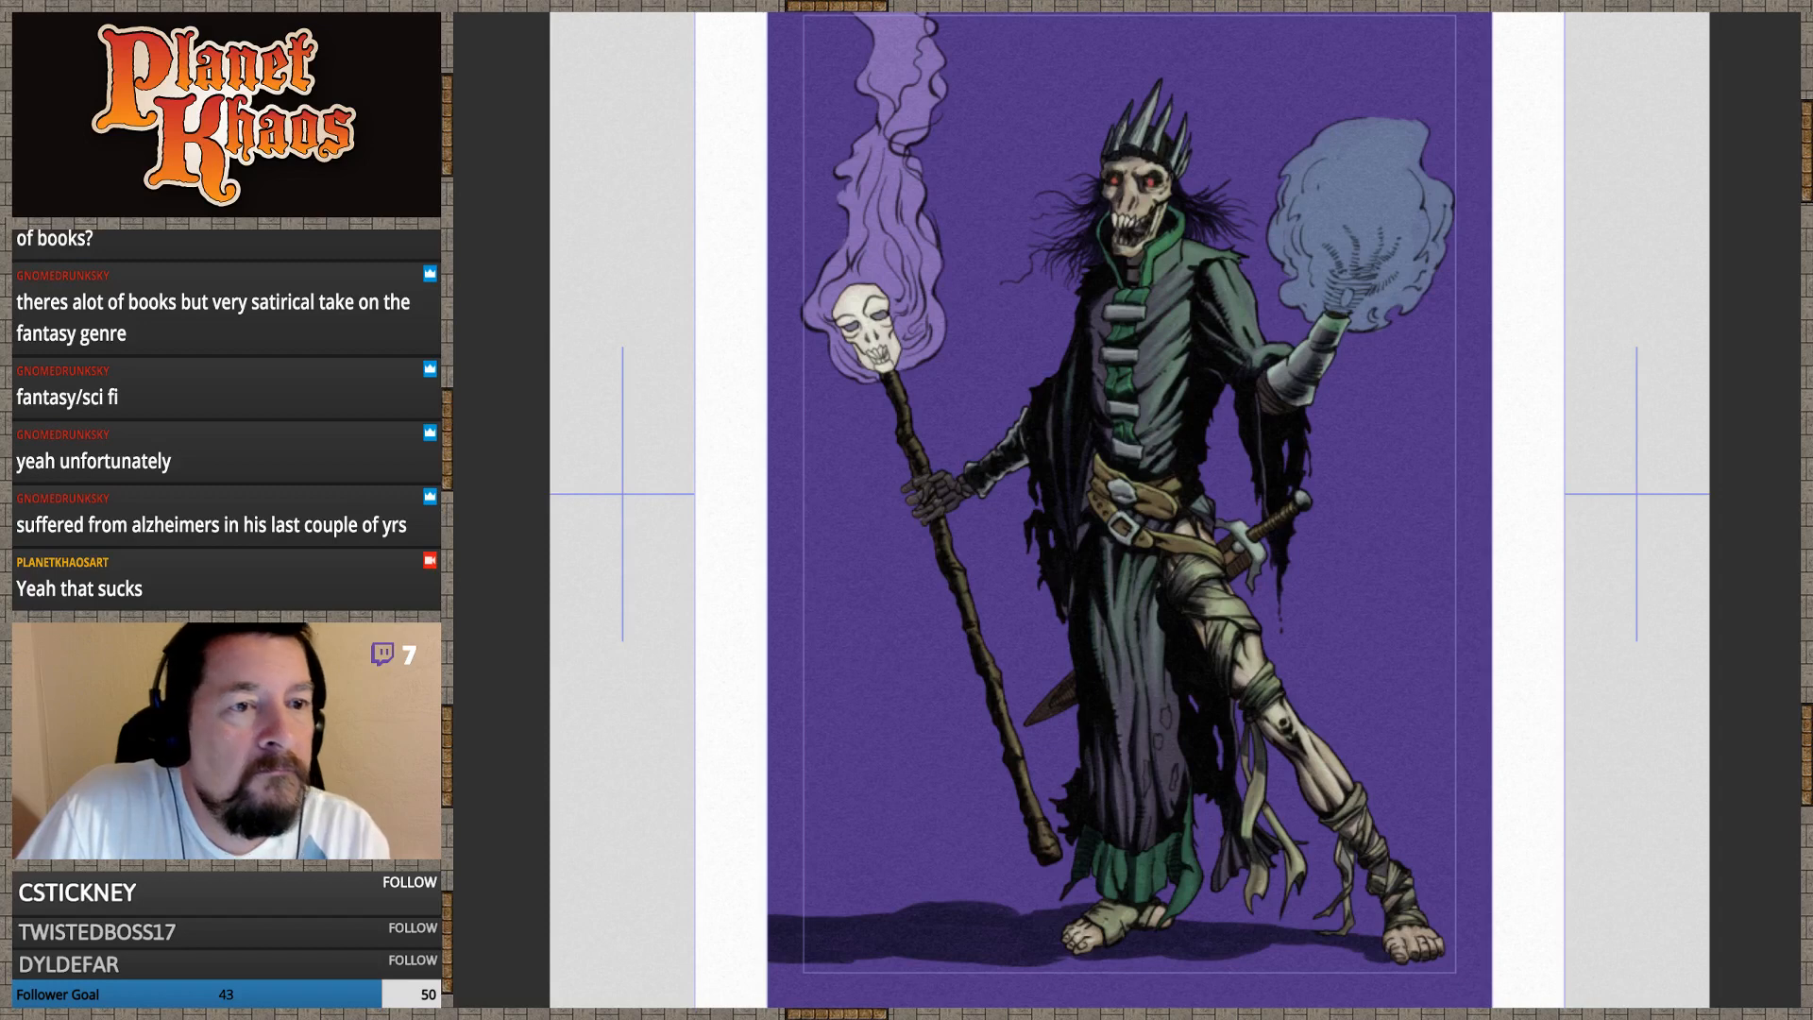
mouse_move(1353, 491)
mouse_down()
mouse_move(1280, 634)
mouse_move(1303, 727)
mouse_move(1301, 690)
mouse_up()
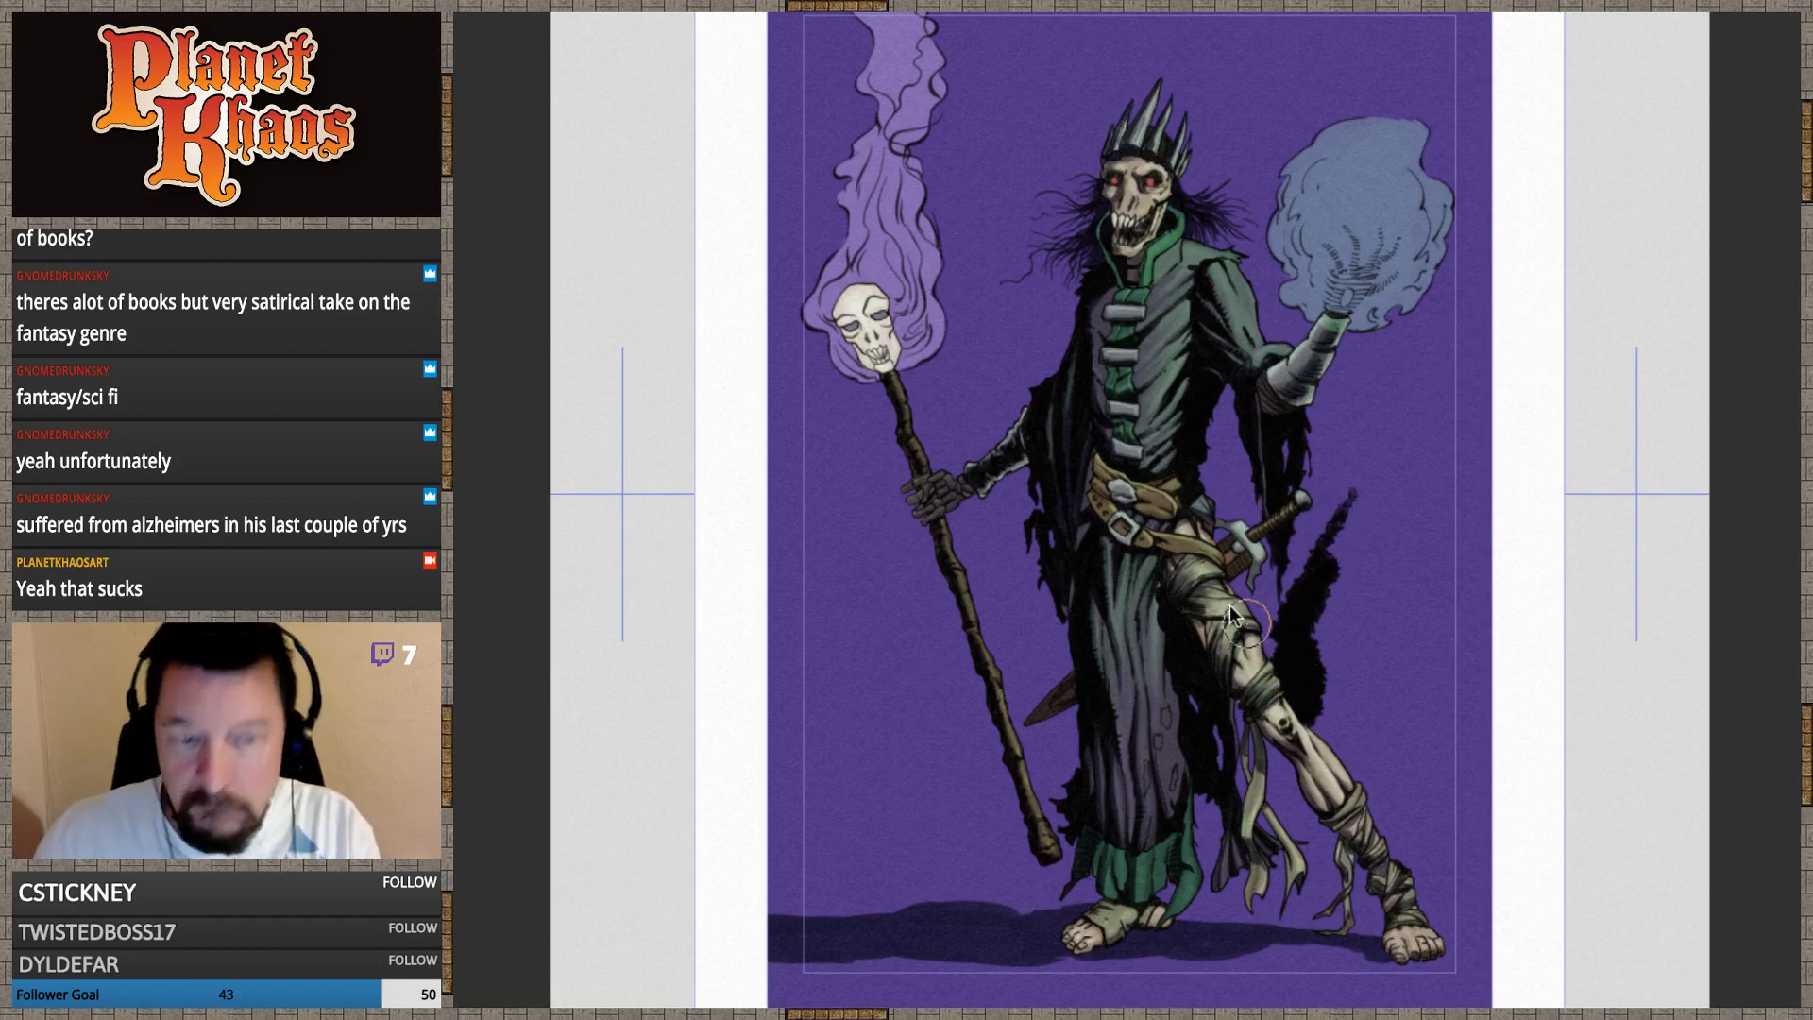
key(ctrl+z)
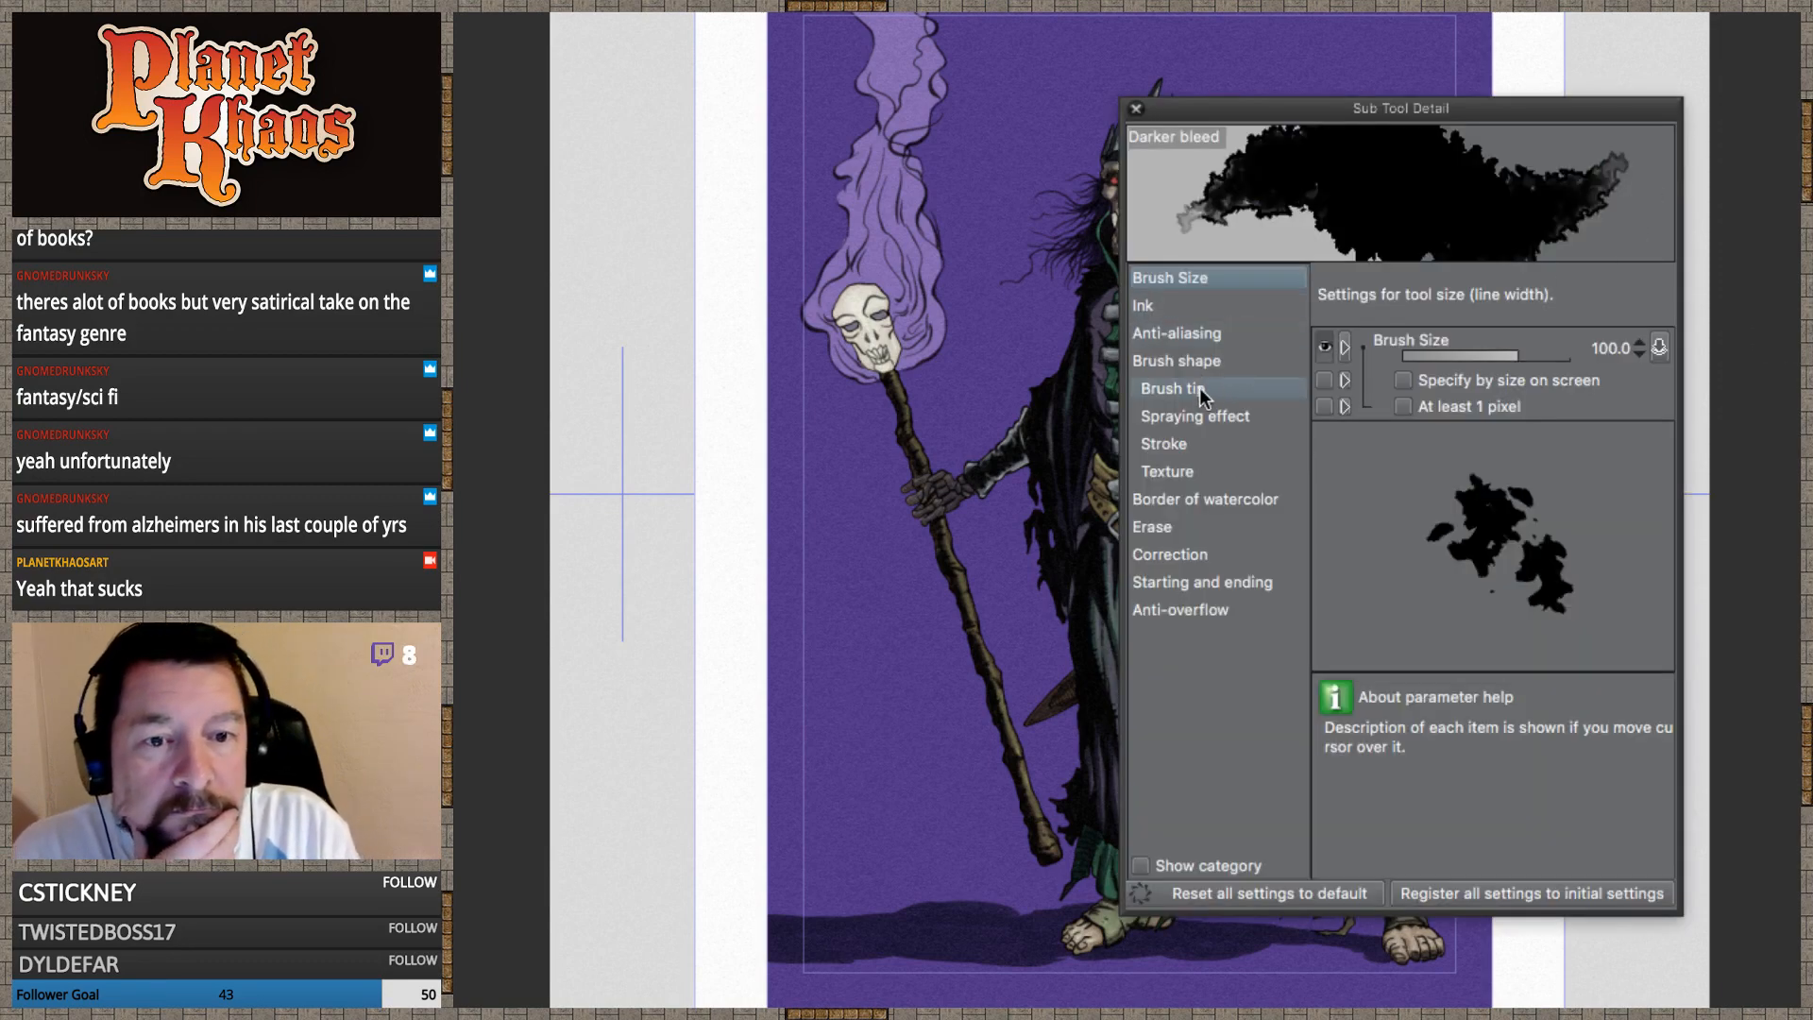
Set the Darker bleed brush's ink opacity to 100
click(1150, 305)
click(1480, 354)
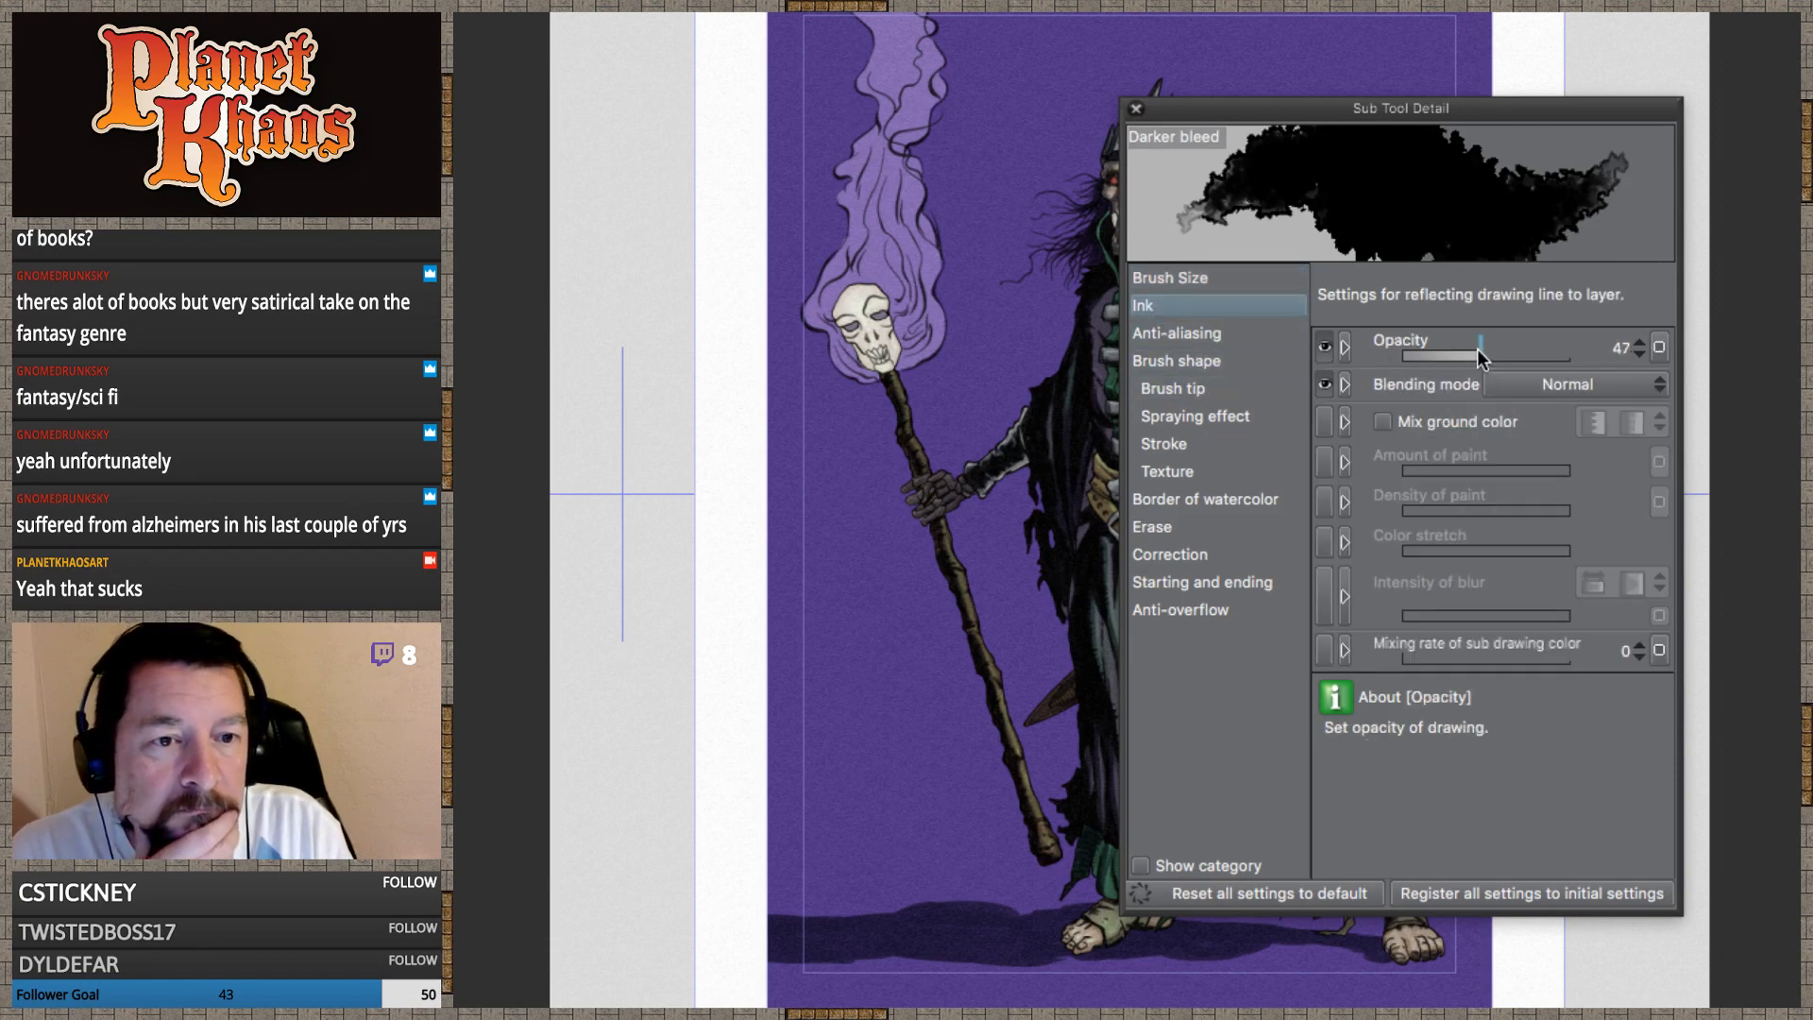
drag(1479, 357, 1621, 361)
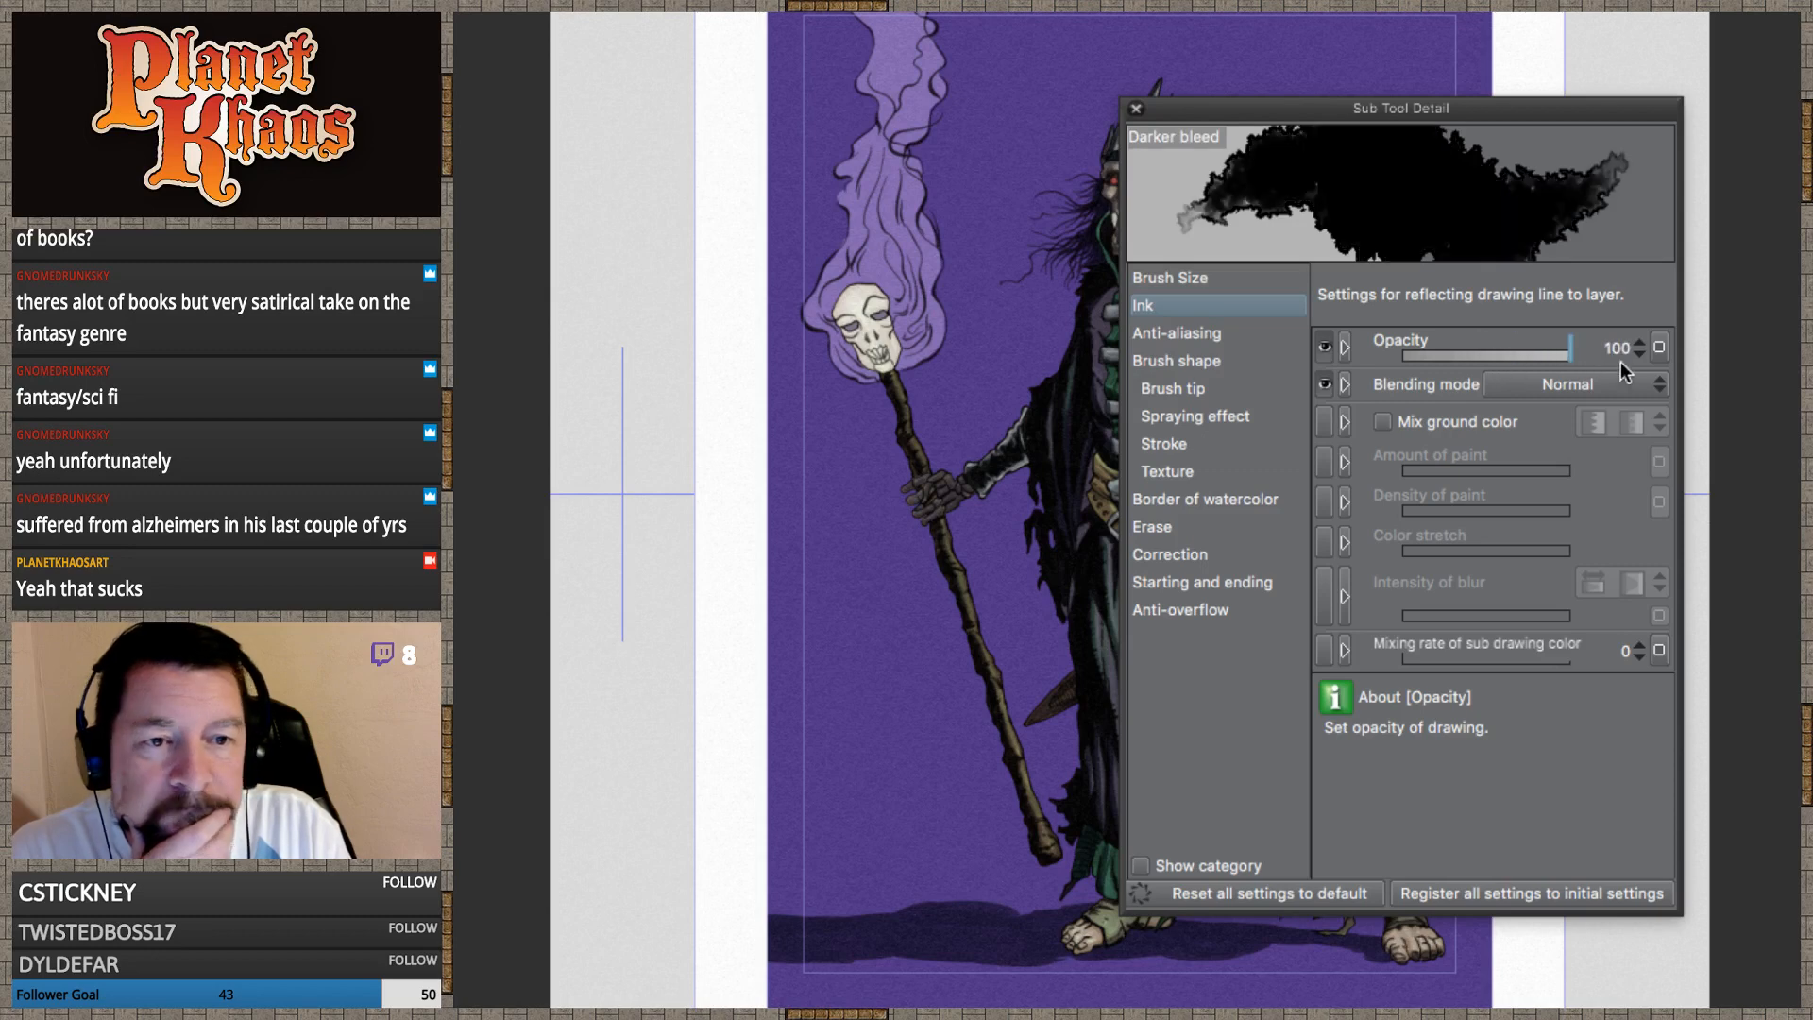
click(1136, 109)
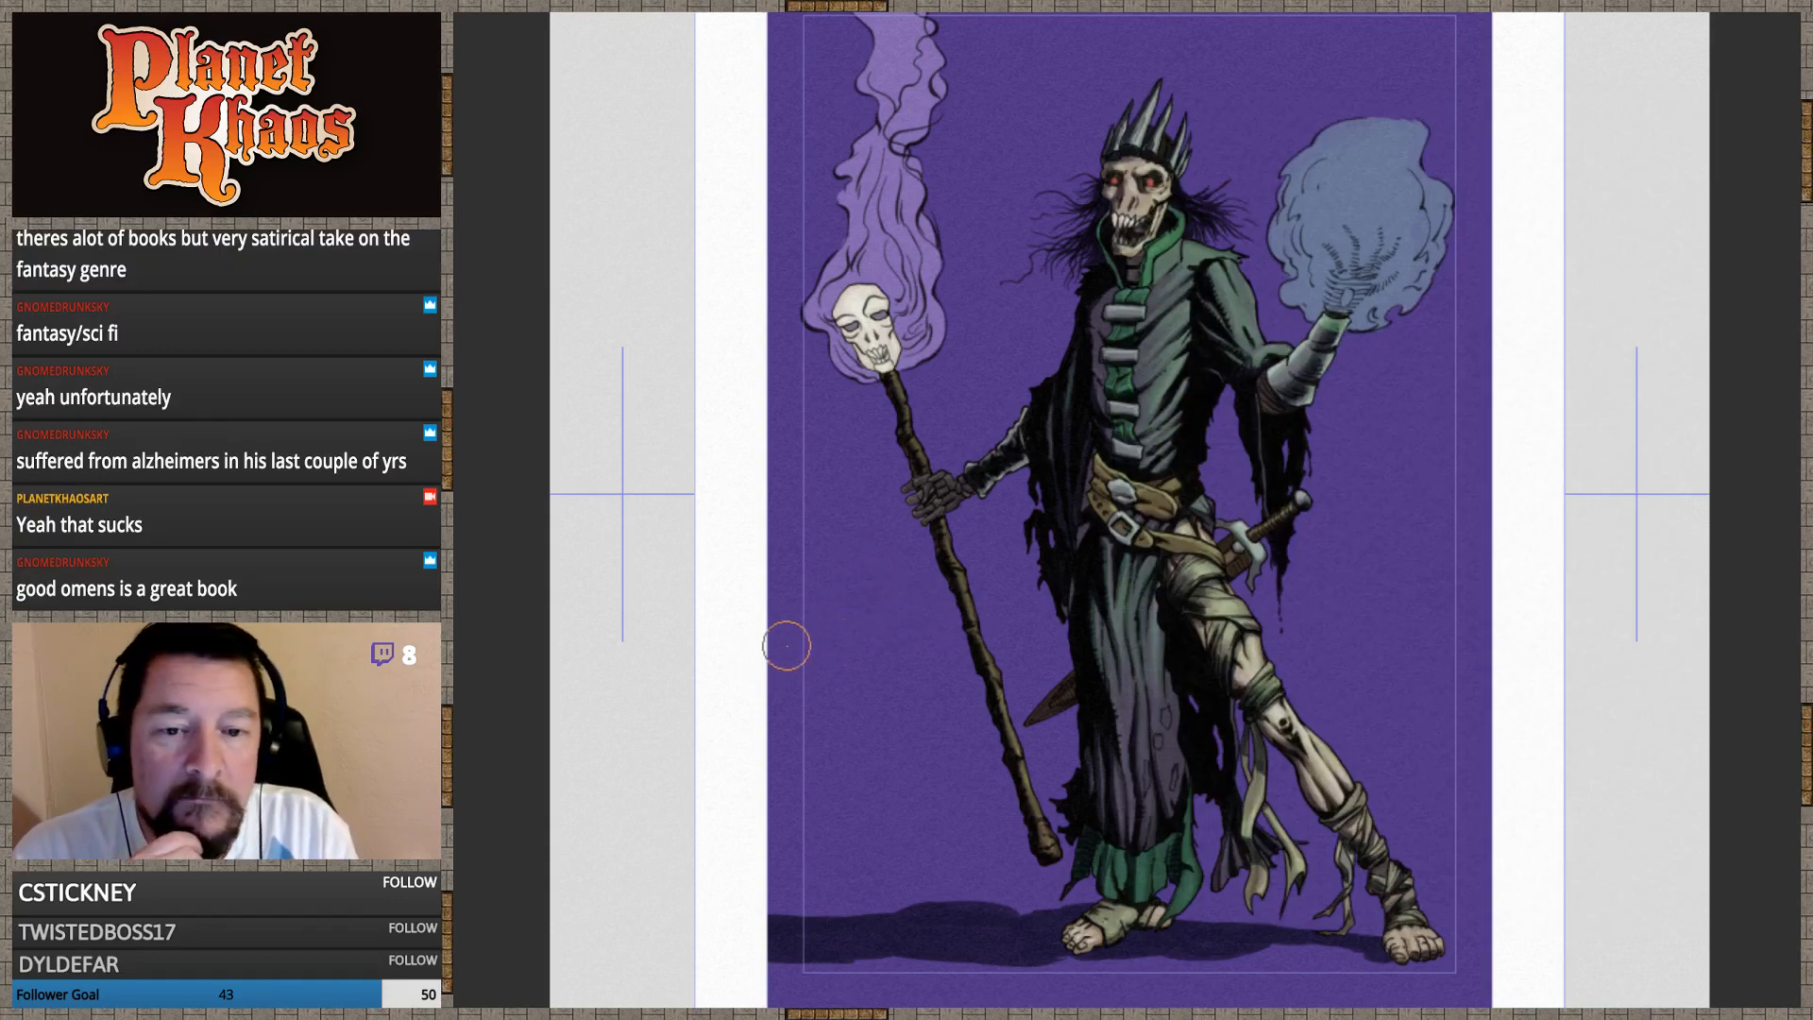
Paint a solid black, rough-edged hillside behind the lich, rising gently to the right and filling the background from knee height down
drag(733, 664, 1057, 625)
mouse_move(1235, 605)
mouse_down()
mouse_move(1529, 575)
mouse_move(752, 676)
mouse_move(911, 665)
mouse_up()
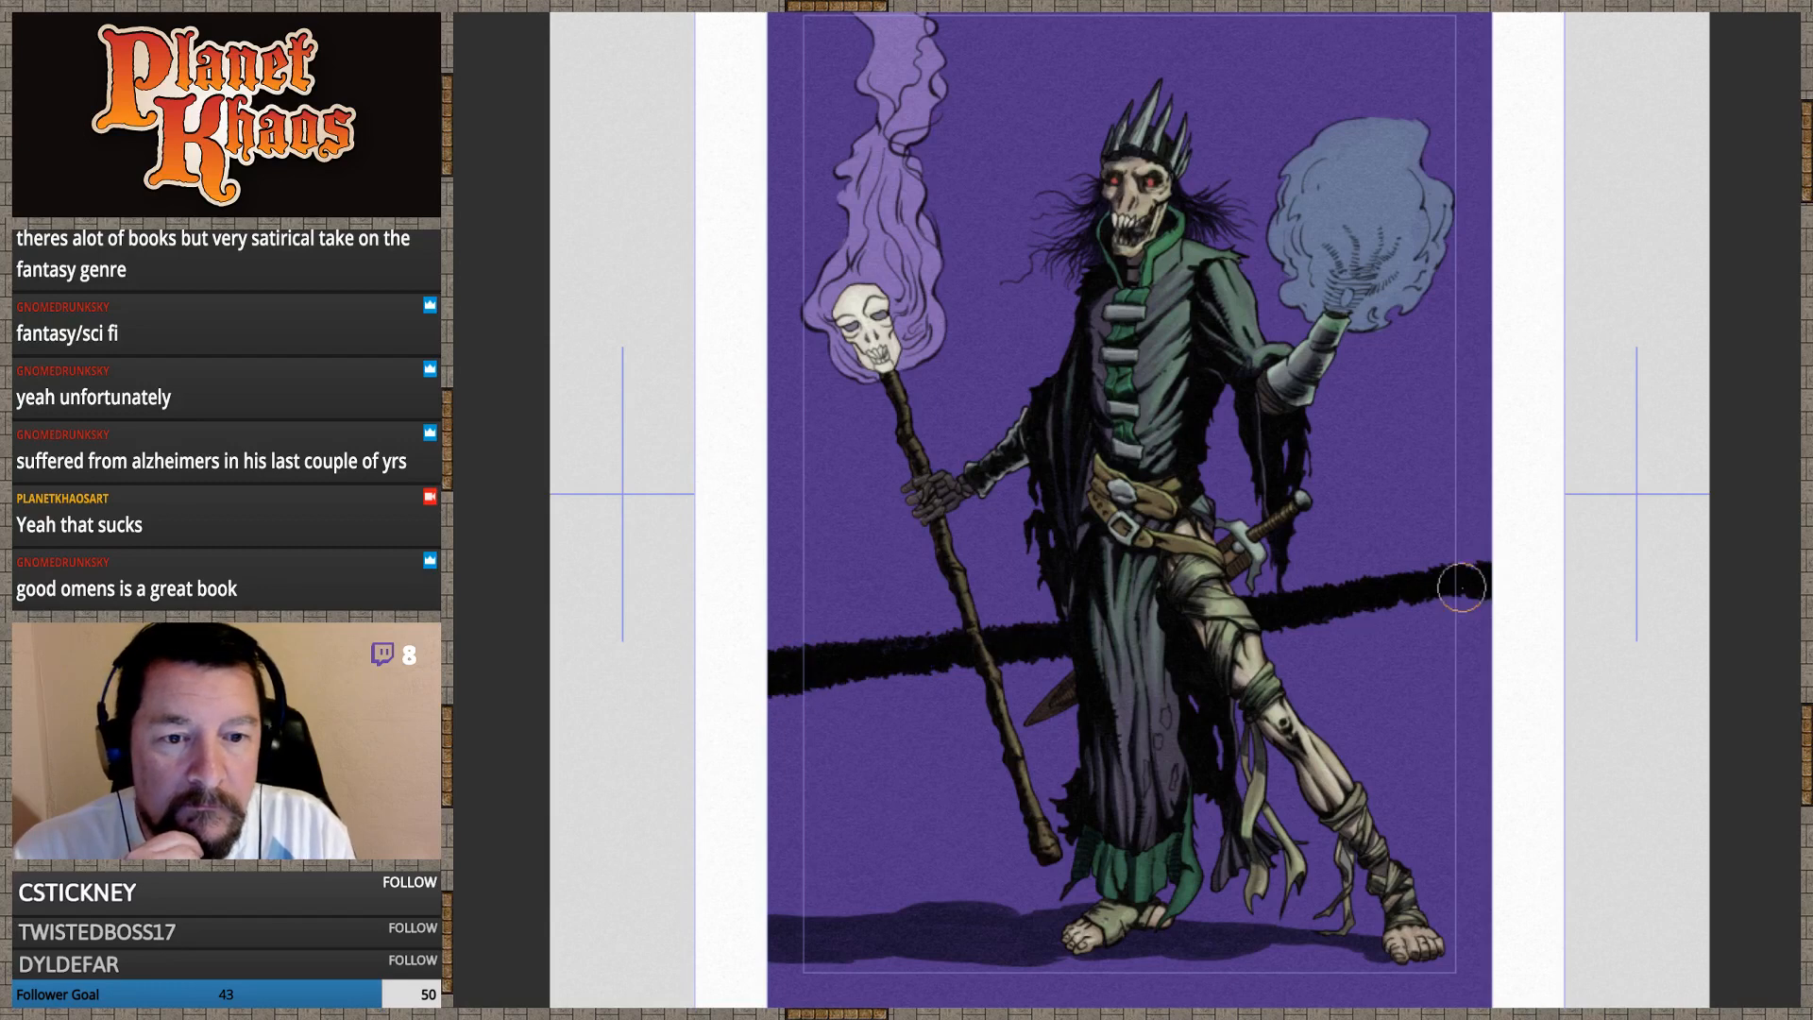
mouse_move(1461, 588)
mouse_down()
mouse_move(1322, 619)
mouse_move(1545, 586)
mouse_move(814, 715)
mouse_move(1085, 705)
mouse_up()
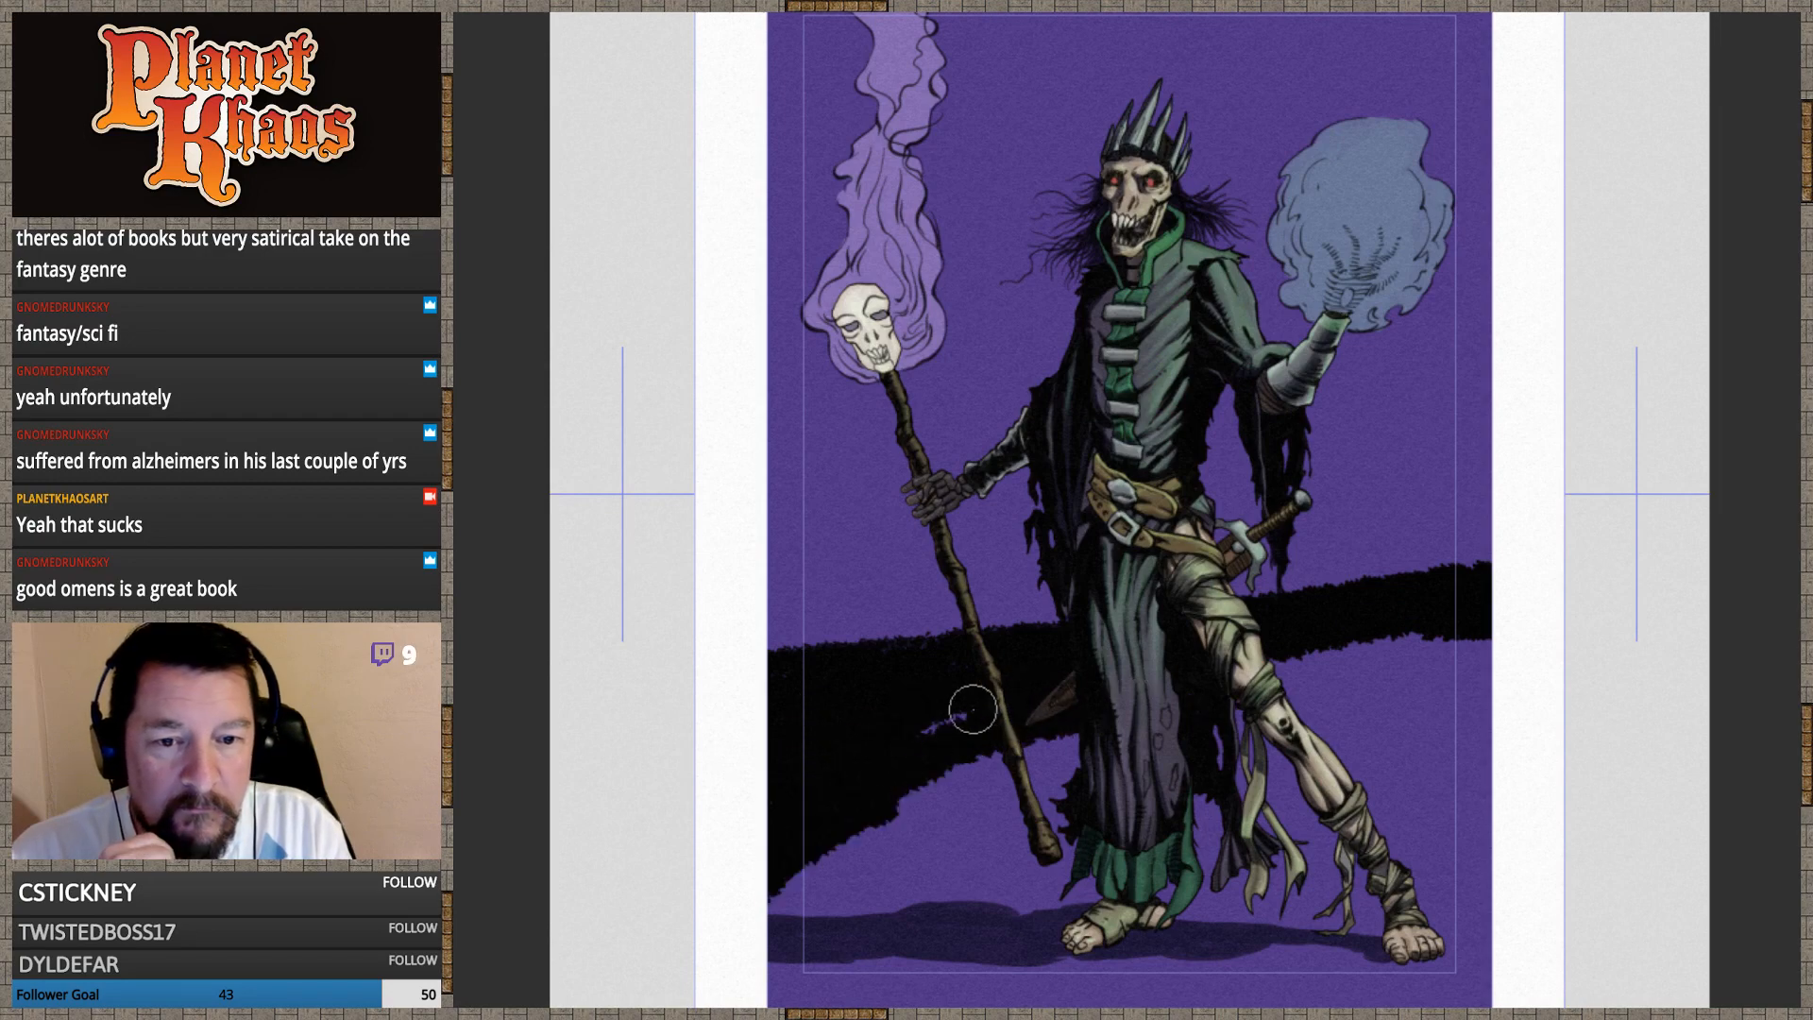
mouse_move(1367, 634)
mouse_down()
mouse_move(985, 714)
mouse_move(1565, 627)
mouse_move(1094, 729)
mouse_move(1437, 689)
mouse_up()
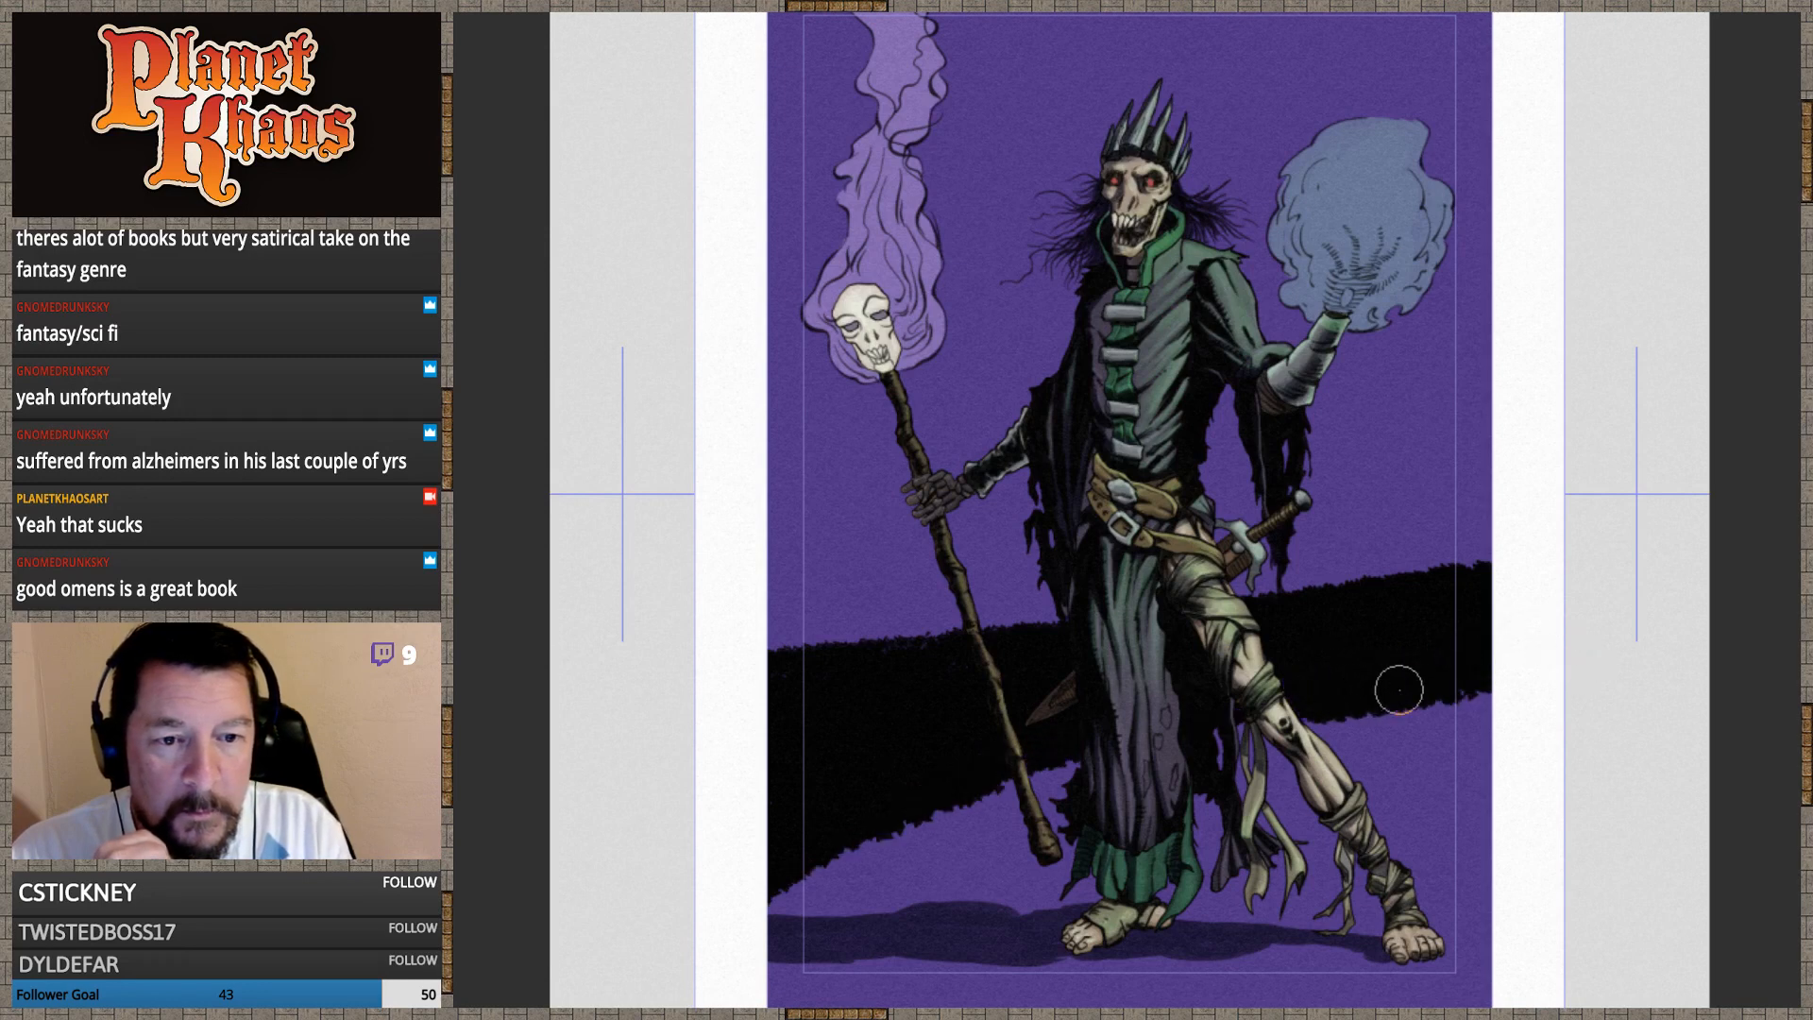
drag(1053, 783, 763, 925)
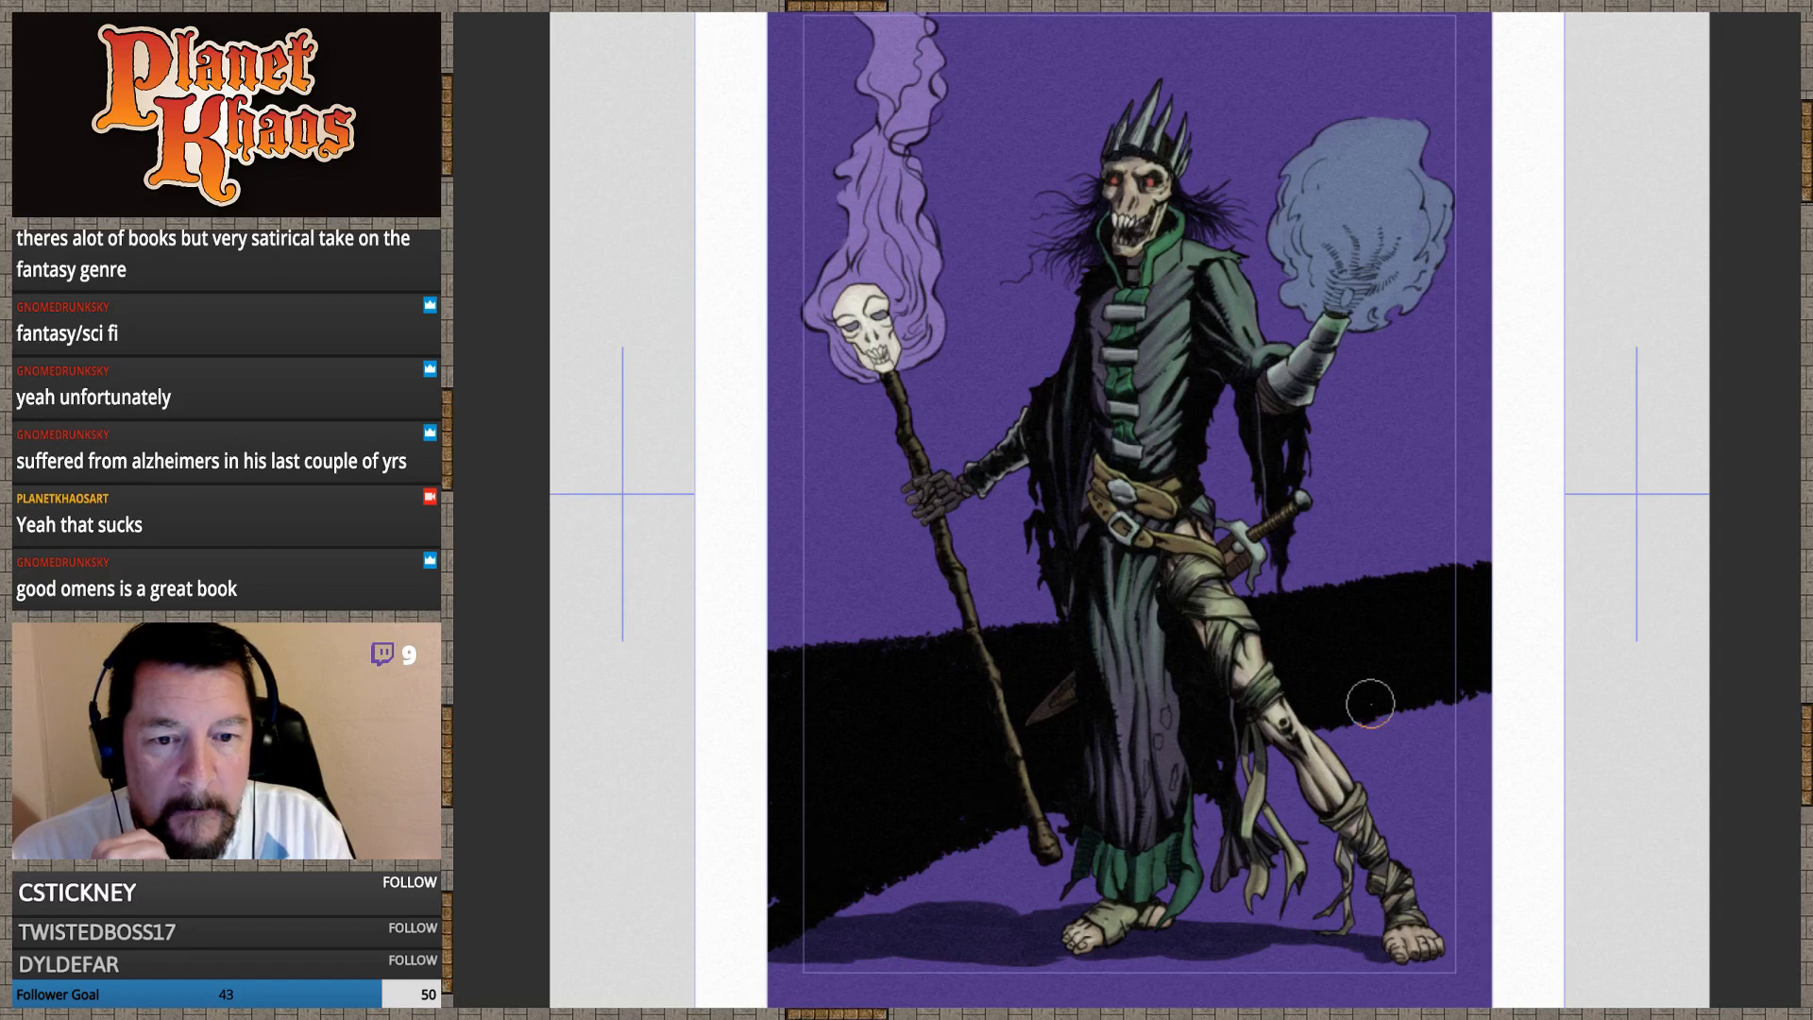
mouse_move(1317, 727)
mouse_down()
mouse_move(1475, 699)
mouse_move(987, 840)
mouse_move(1251, 814)
mouse_move(1282, 899)
mouse_move(1388, 855)
mouse_move(1448, 859)
mouse_move(1497, 789)
mouse_move(1308, 817)
mouse_move(1303, 783)
mouse_move(1501, 721)
mouse_move(1419, 756)
mouse_up()
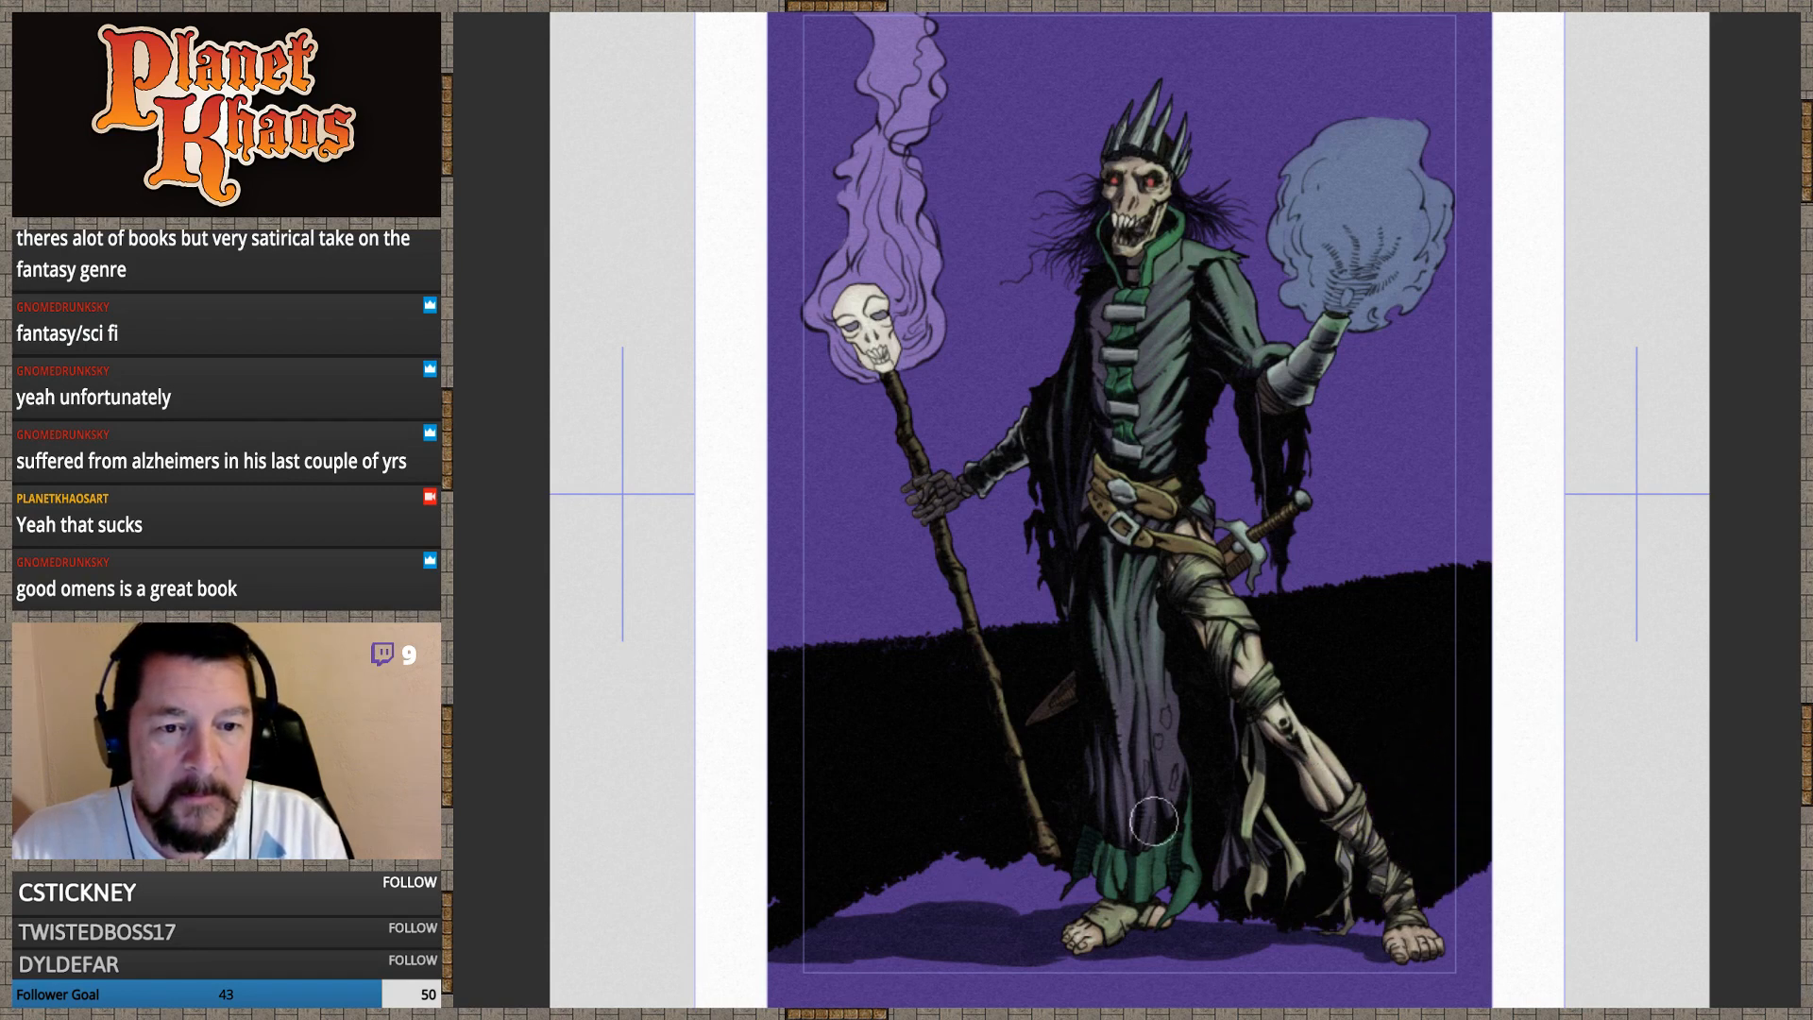
drag(1154, 822, 780, 915)
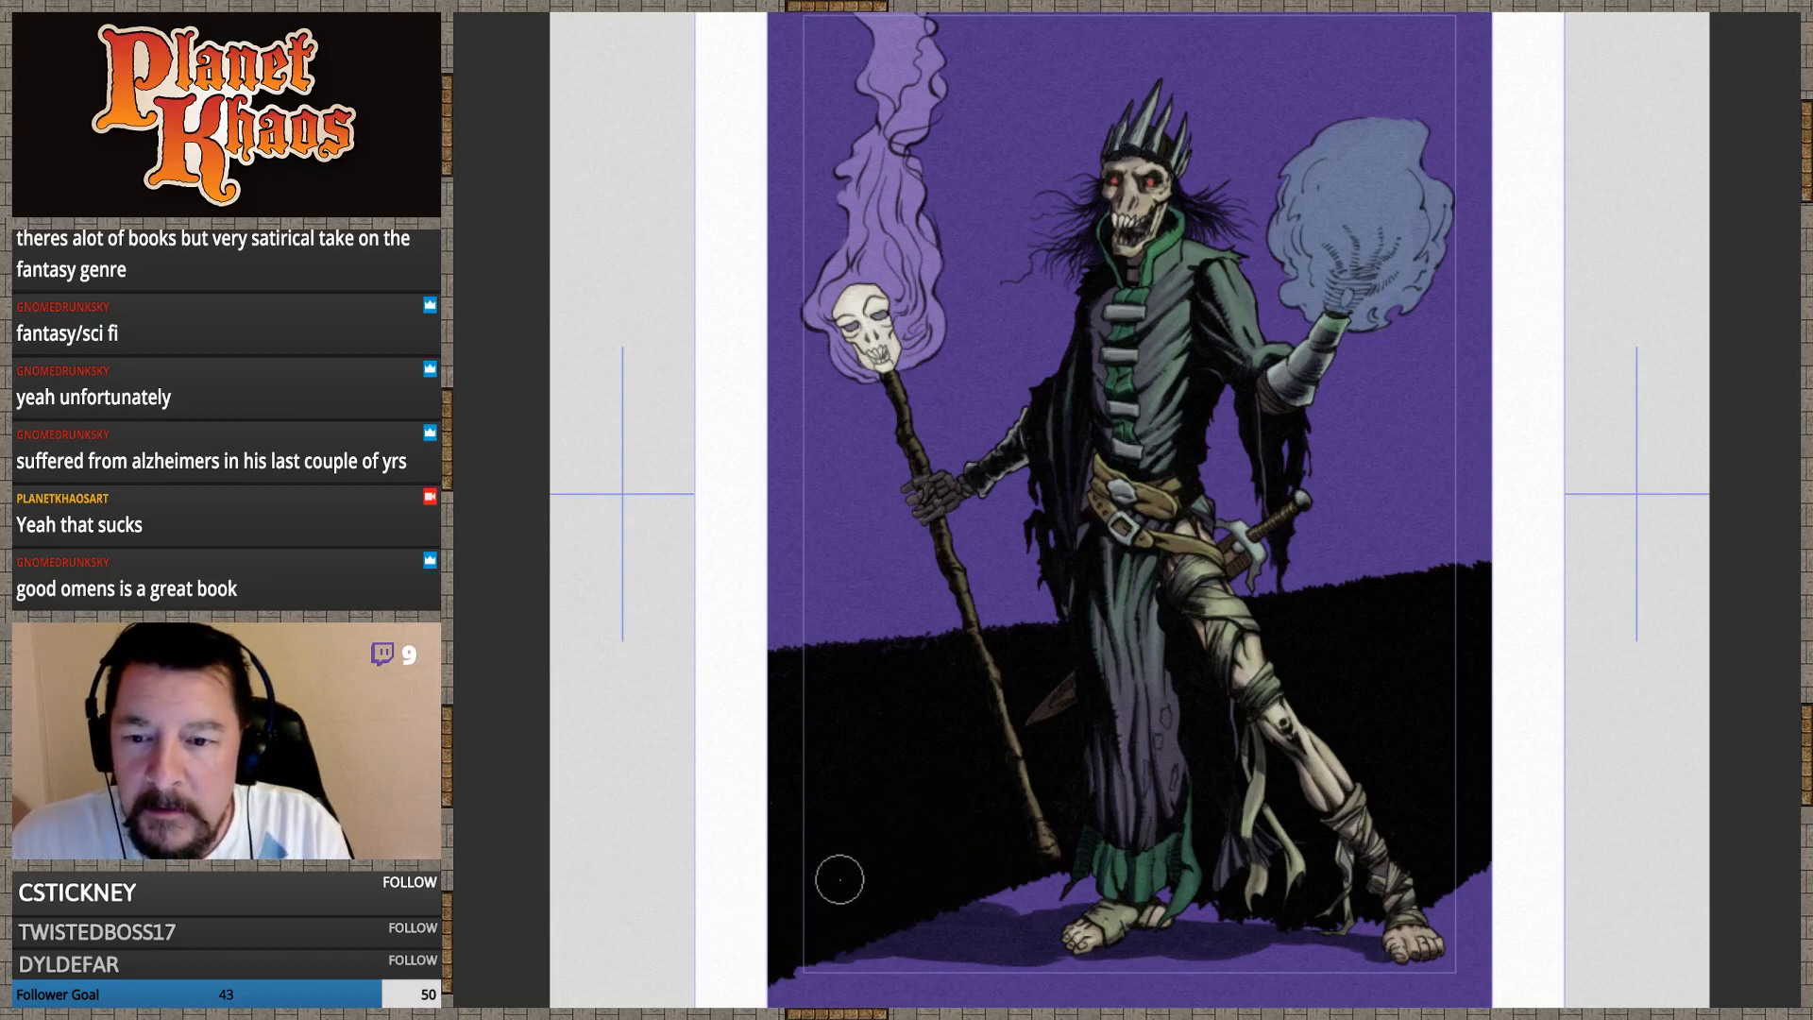
mouse_move(819, 952)
mouse_down()
mouse_move(1145, 868)
mouse_move(1048, 919)
mouse_move(826, 964)
mouse_move(803, 992)
mouse_move(1045, 975)
mouse_move(1281, 875)
mouse_move(1228, 945)
mouse_move(1251, 963)
mouse_move(1359, 982)
mouse_move(1454, 907)
mouse_move(1491, 956)
mouse_move(1459, 992)
mouse_move(1498, 841)
mouse_move(1430, 897)
mouse_up()
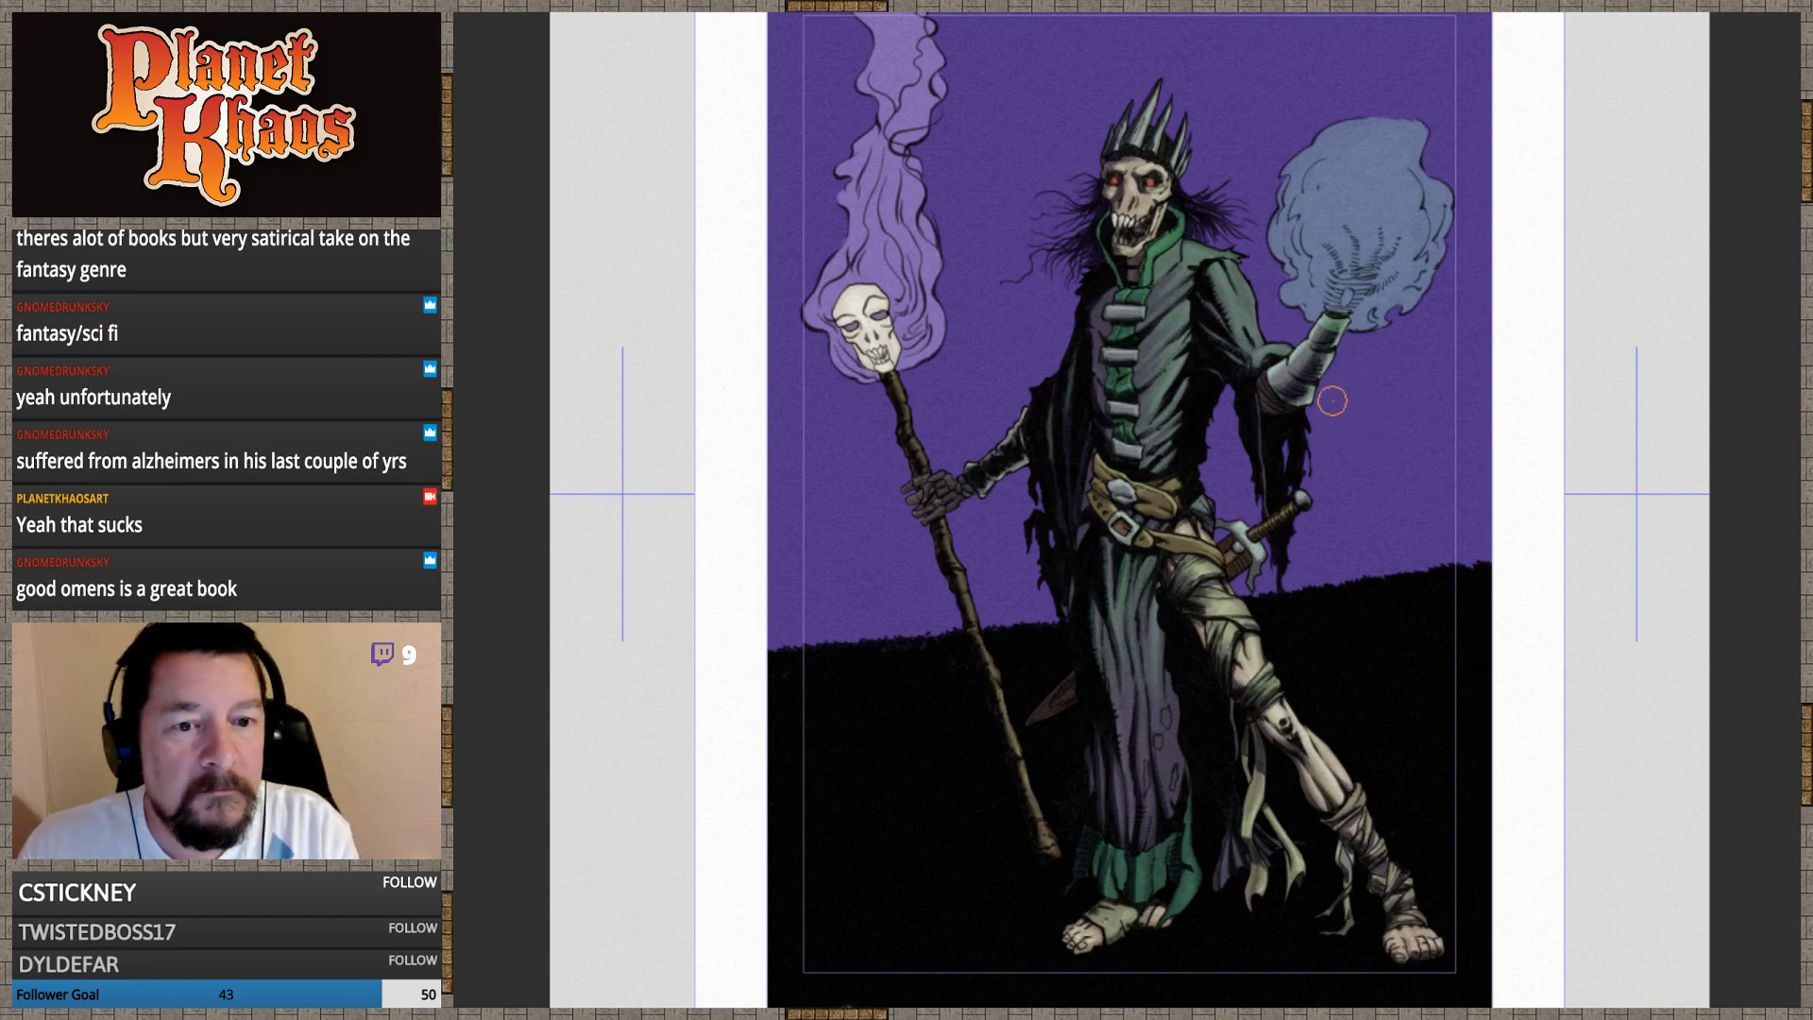
Paint a large solid black tombstone silhouette on the horizon below the lich's raised glowing hand
drag(1328, 404, 1338, 581)
key(ctrl+z)
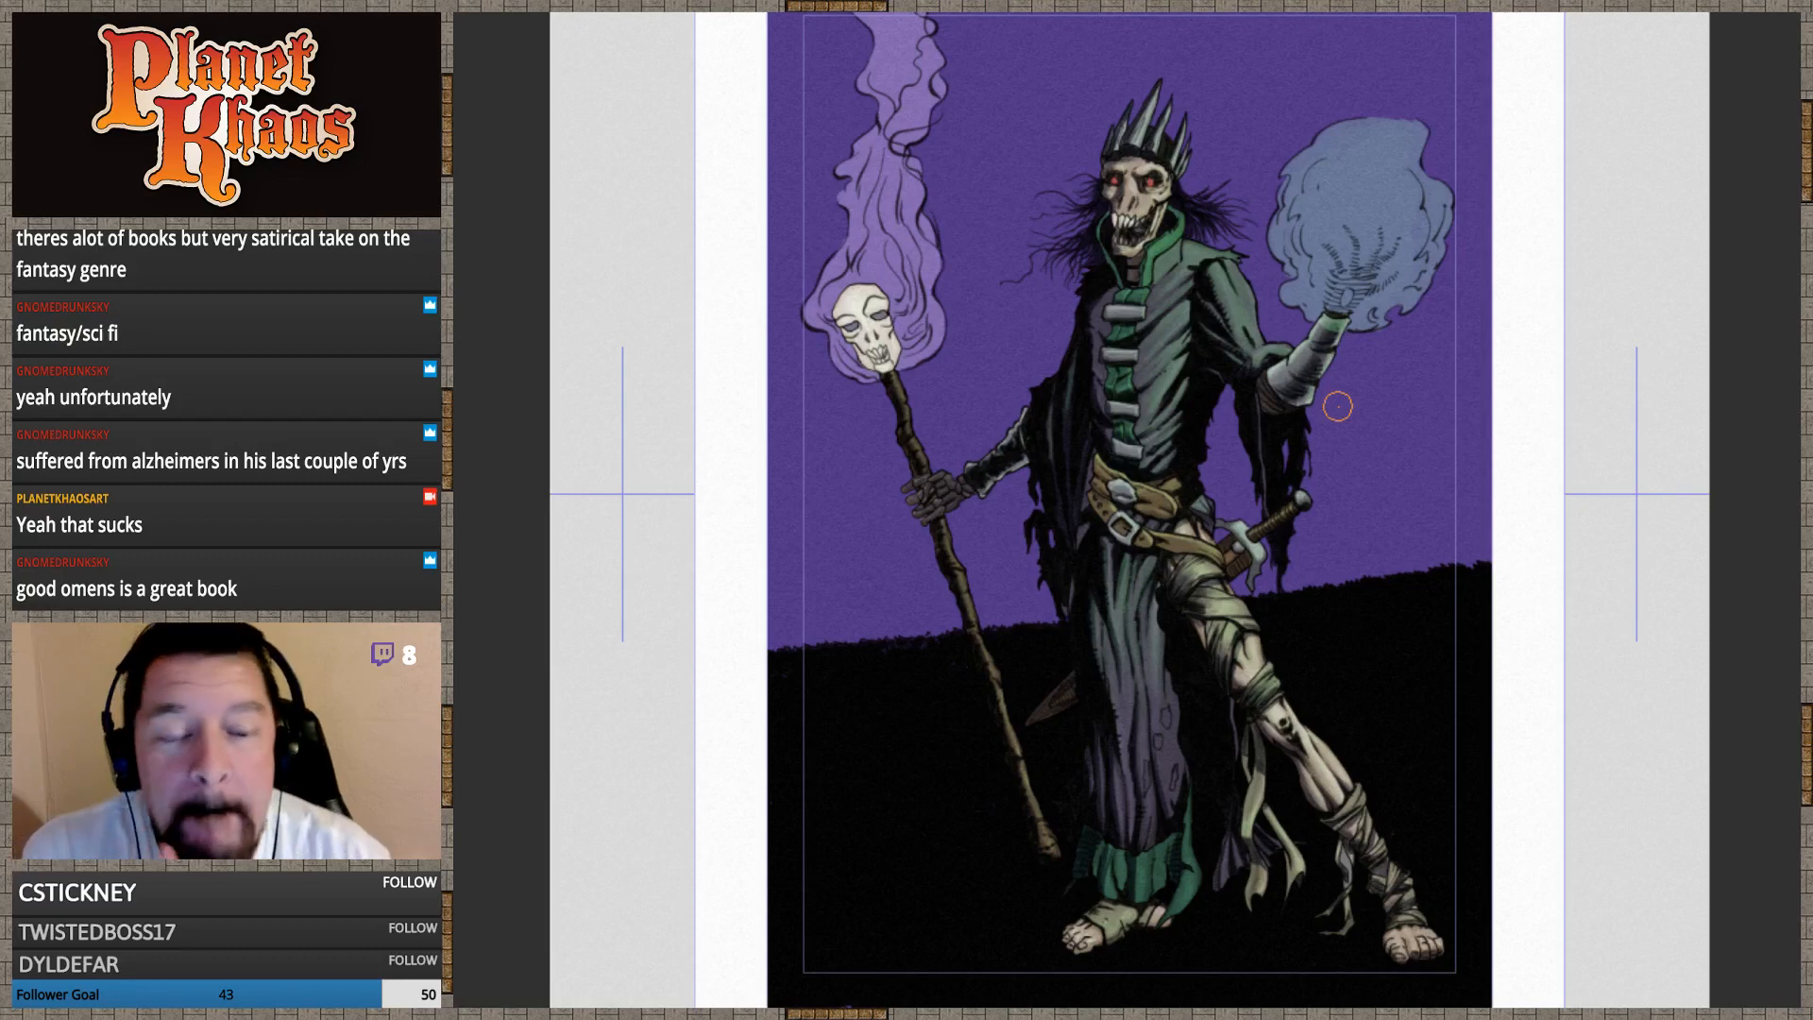
drag(1344, 525, 1238, 574)
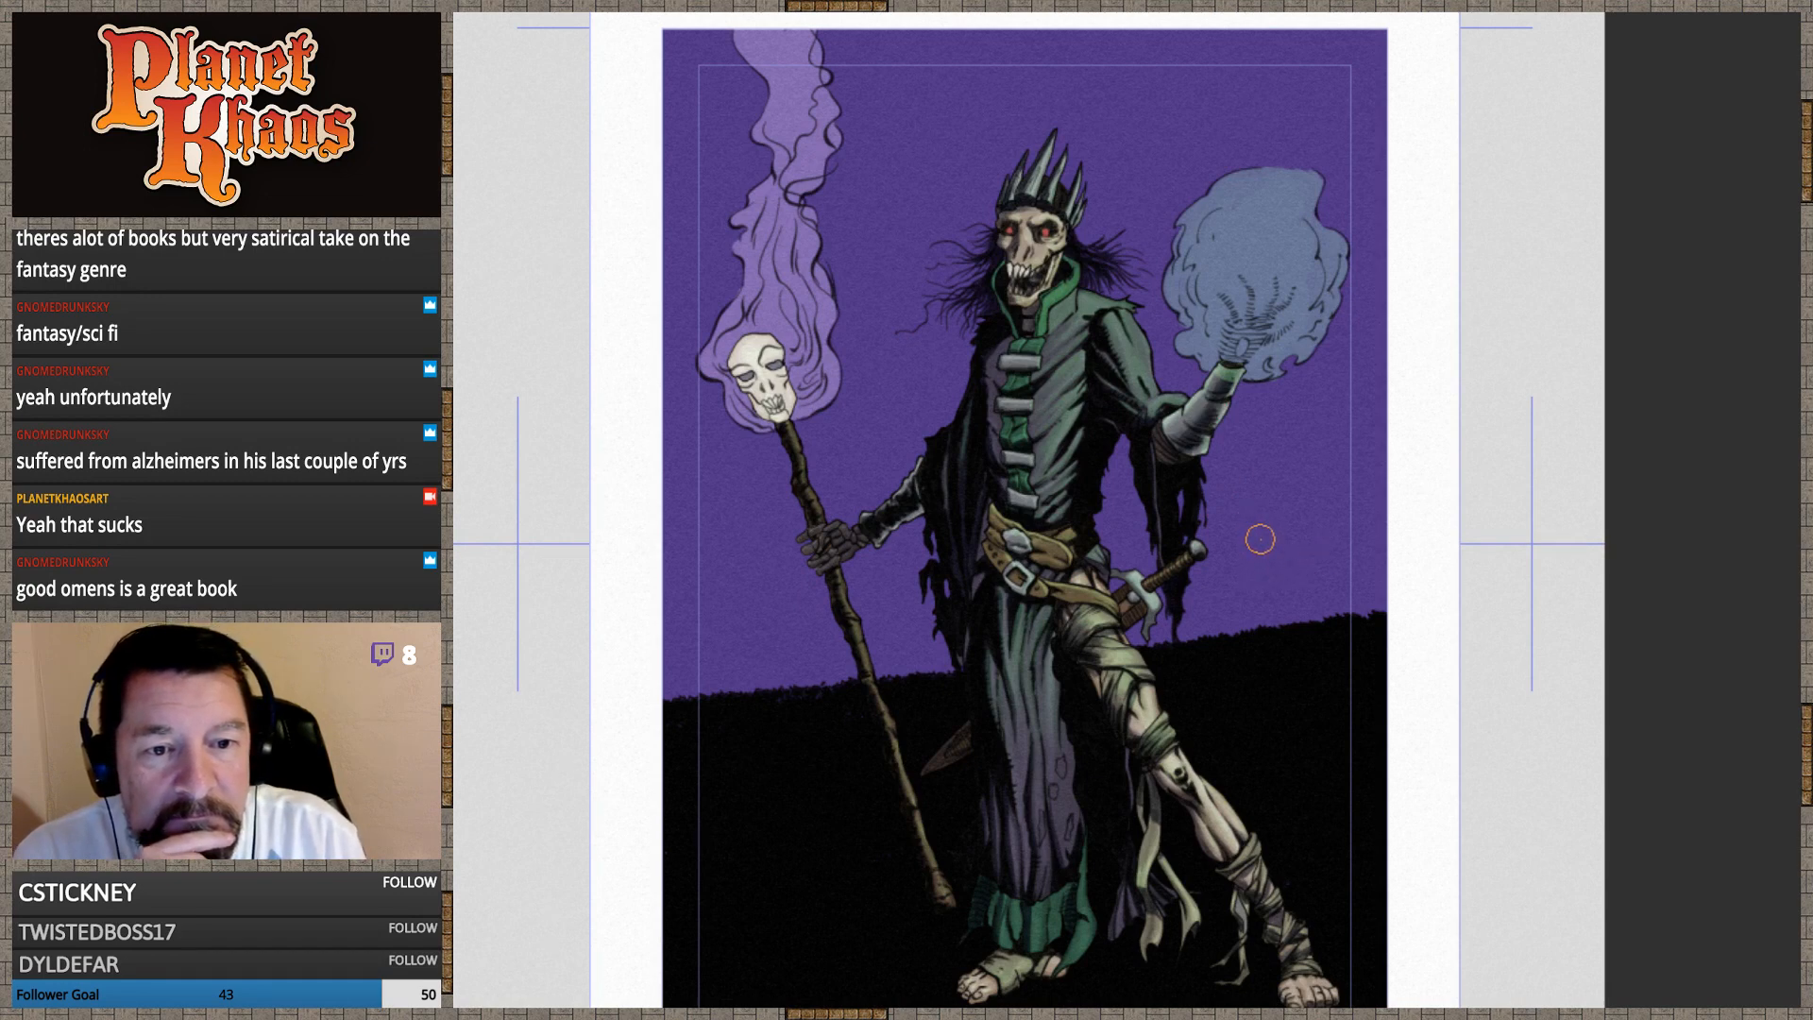
mouse_move(1264, 520)
mouse_down()
mouse_move(1250, 623)
mouse_move(1270, 511)
mouse_move(1360, 612)
mouse_up()
drag(1336, 499, 1324, 626)
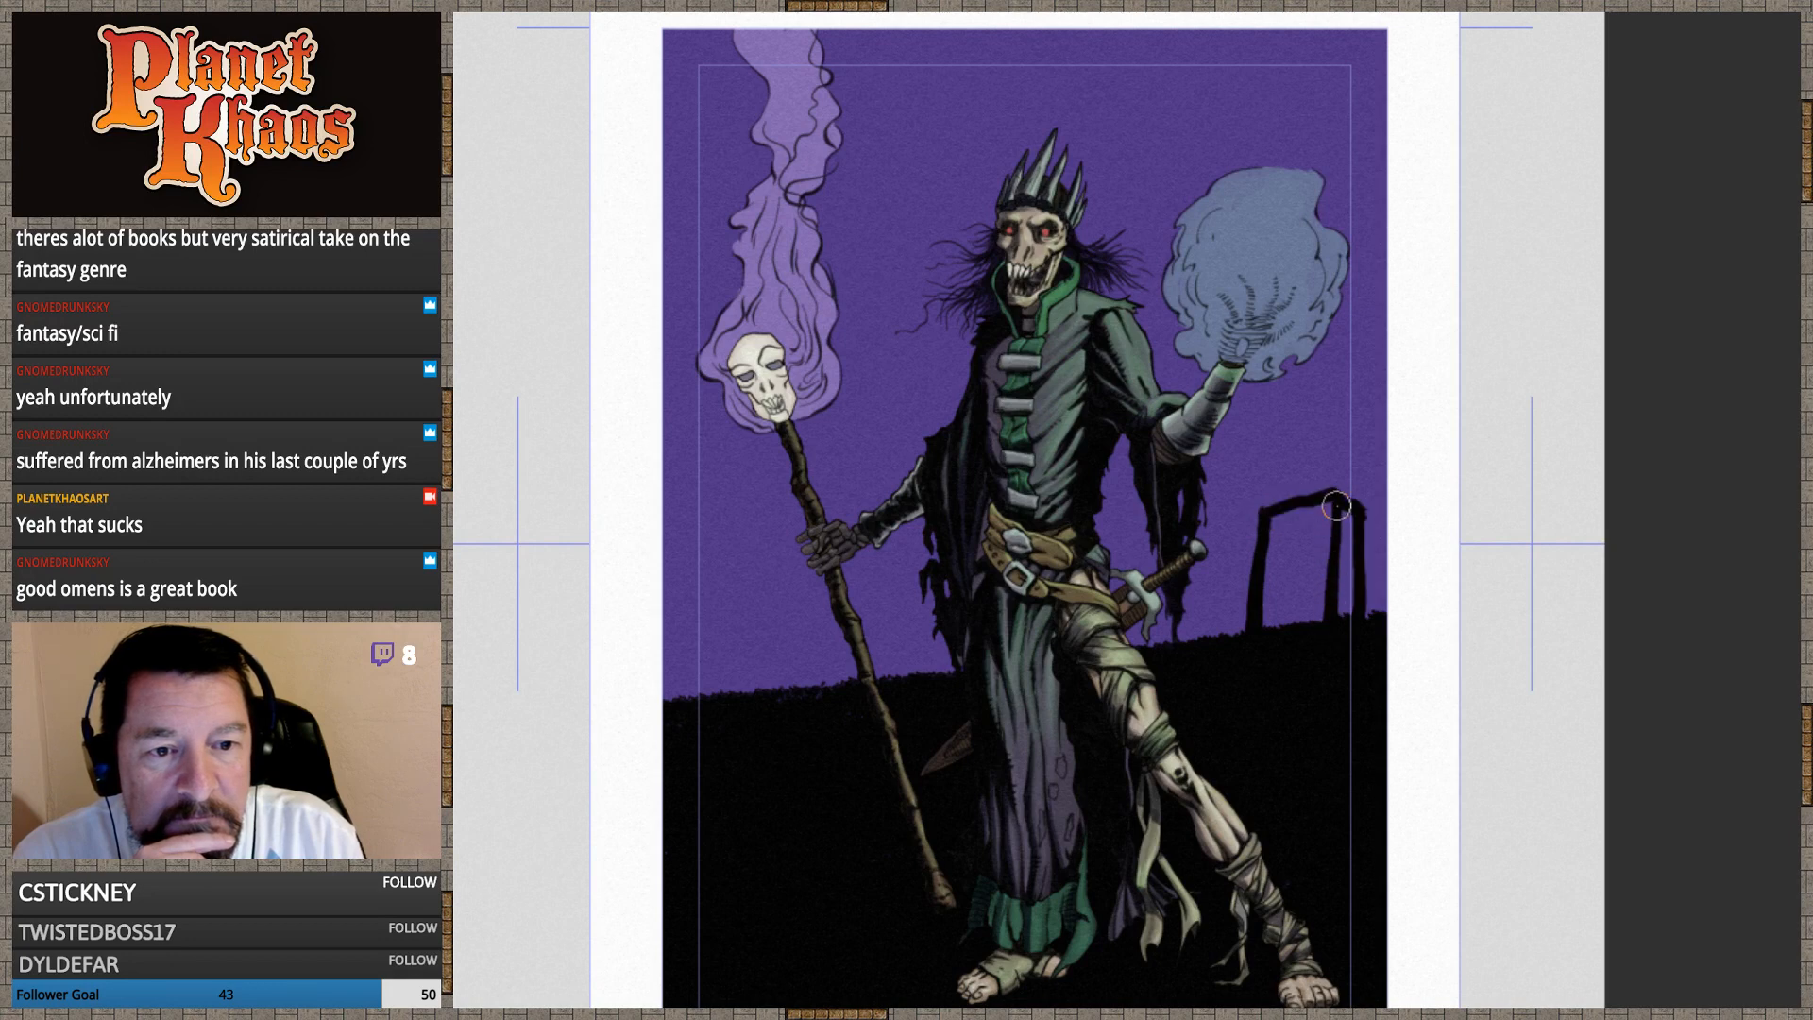
drag(1338, 510, 1326, 626)
mouse_move(1325, 626)
mouse_down()
mouse_move(1341, 505)
mouse_move(1336, 614)
mouse_move(1348, 587)
mouse_move(1346, 507)
mouse_move(1286, 500)
mouse_move(1267, 514)
mouse_move(1308, 524)
mouse_move(1295, 638)
mouse_move(1323, 542)
mouse_move(1329, 605)
mouse_up()
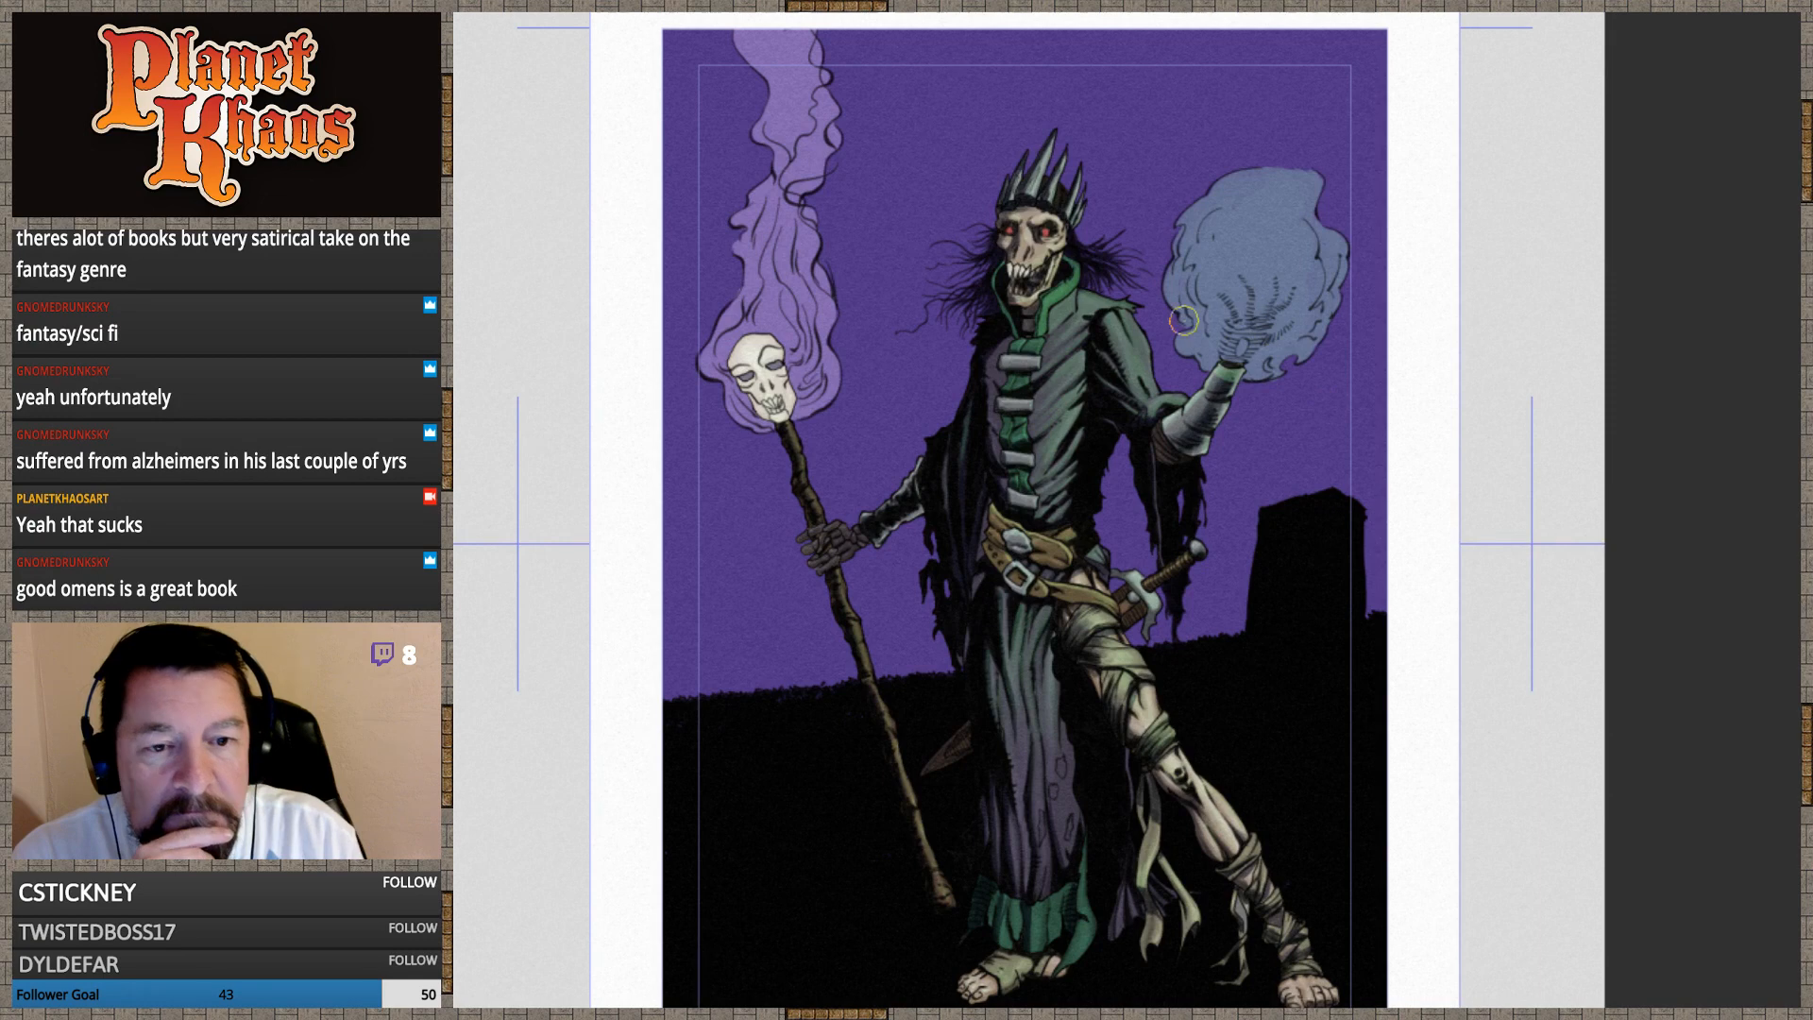
Paint black grave crosses in the background: two on the horizon beside the staff and a small one on top of the large tombstone
mouse_move(733, 566)
mouse_down()
mouse_move(733, 652)
mouse_move(729, 551)
mouse_move(763, 573)
mouse_move(724, 591)
mouse_move(767, 575)
mouse_move(708, 597)
mouse_move(725, 545)
mouse_move(736, 708)
mouse_move(734, 691)
mouse_up()
mouse_move(783, 604)
mouse_down()
mouse_move(786, 625)
mouse_move(779, 589)
mouse_move(769, 625)
mouse_move(793, 615)
mouse_move(763, 634)
mouse_move(798, 625)
mouse_move(790, 699)
mouse_move(776, 687)
mouse_up()
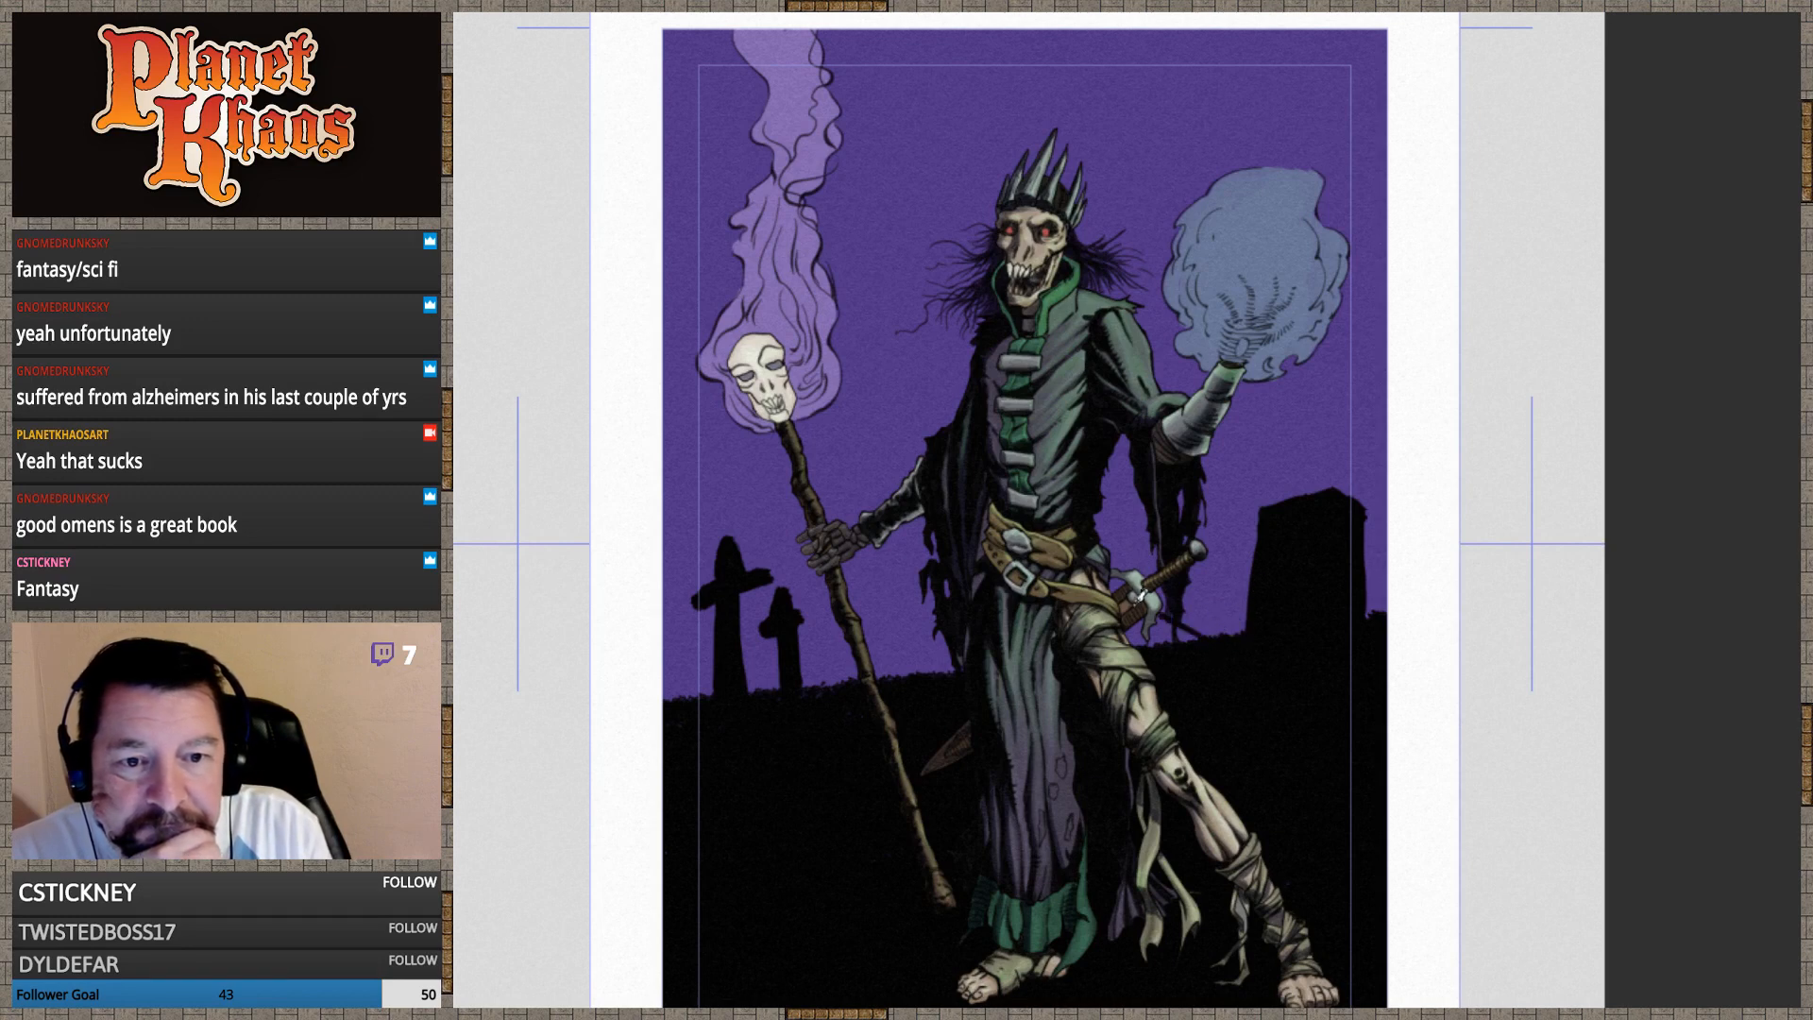
drag(899, 644, 875, 663)
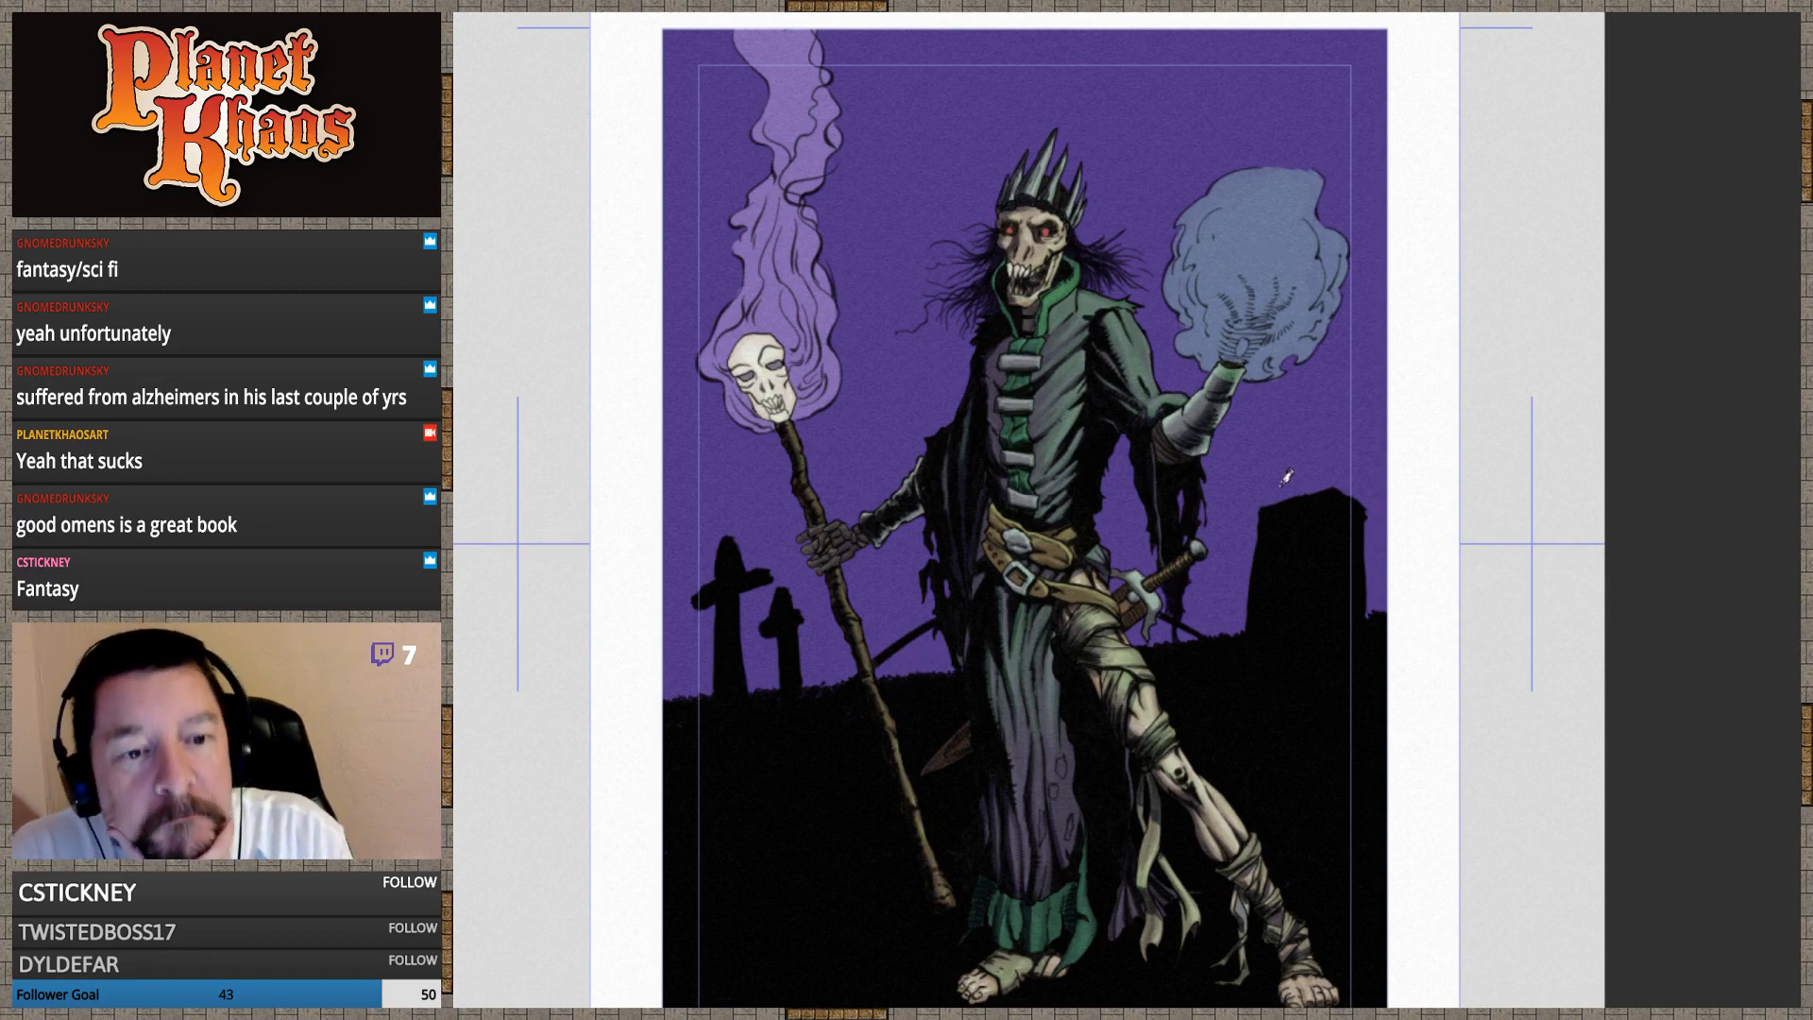
drag(1302, 490, 1307, 459)
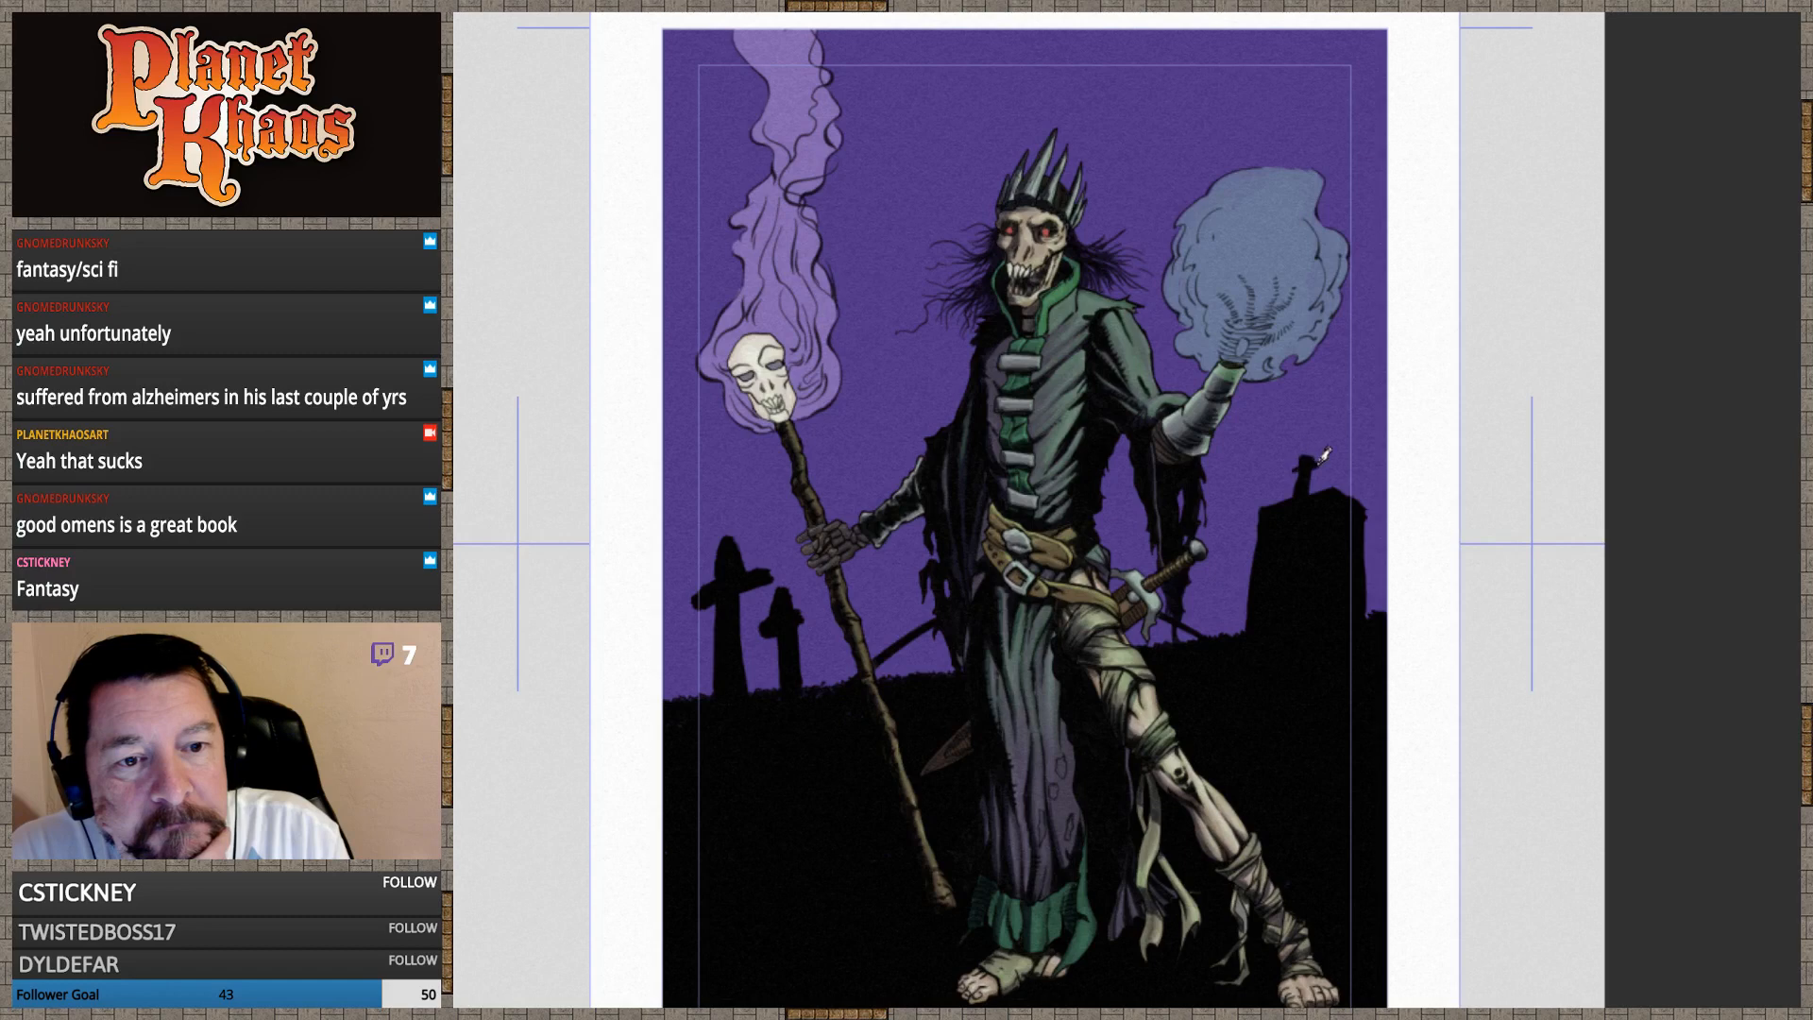
drag(1287, 463, 1318, 460)
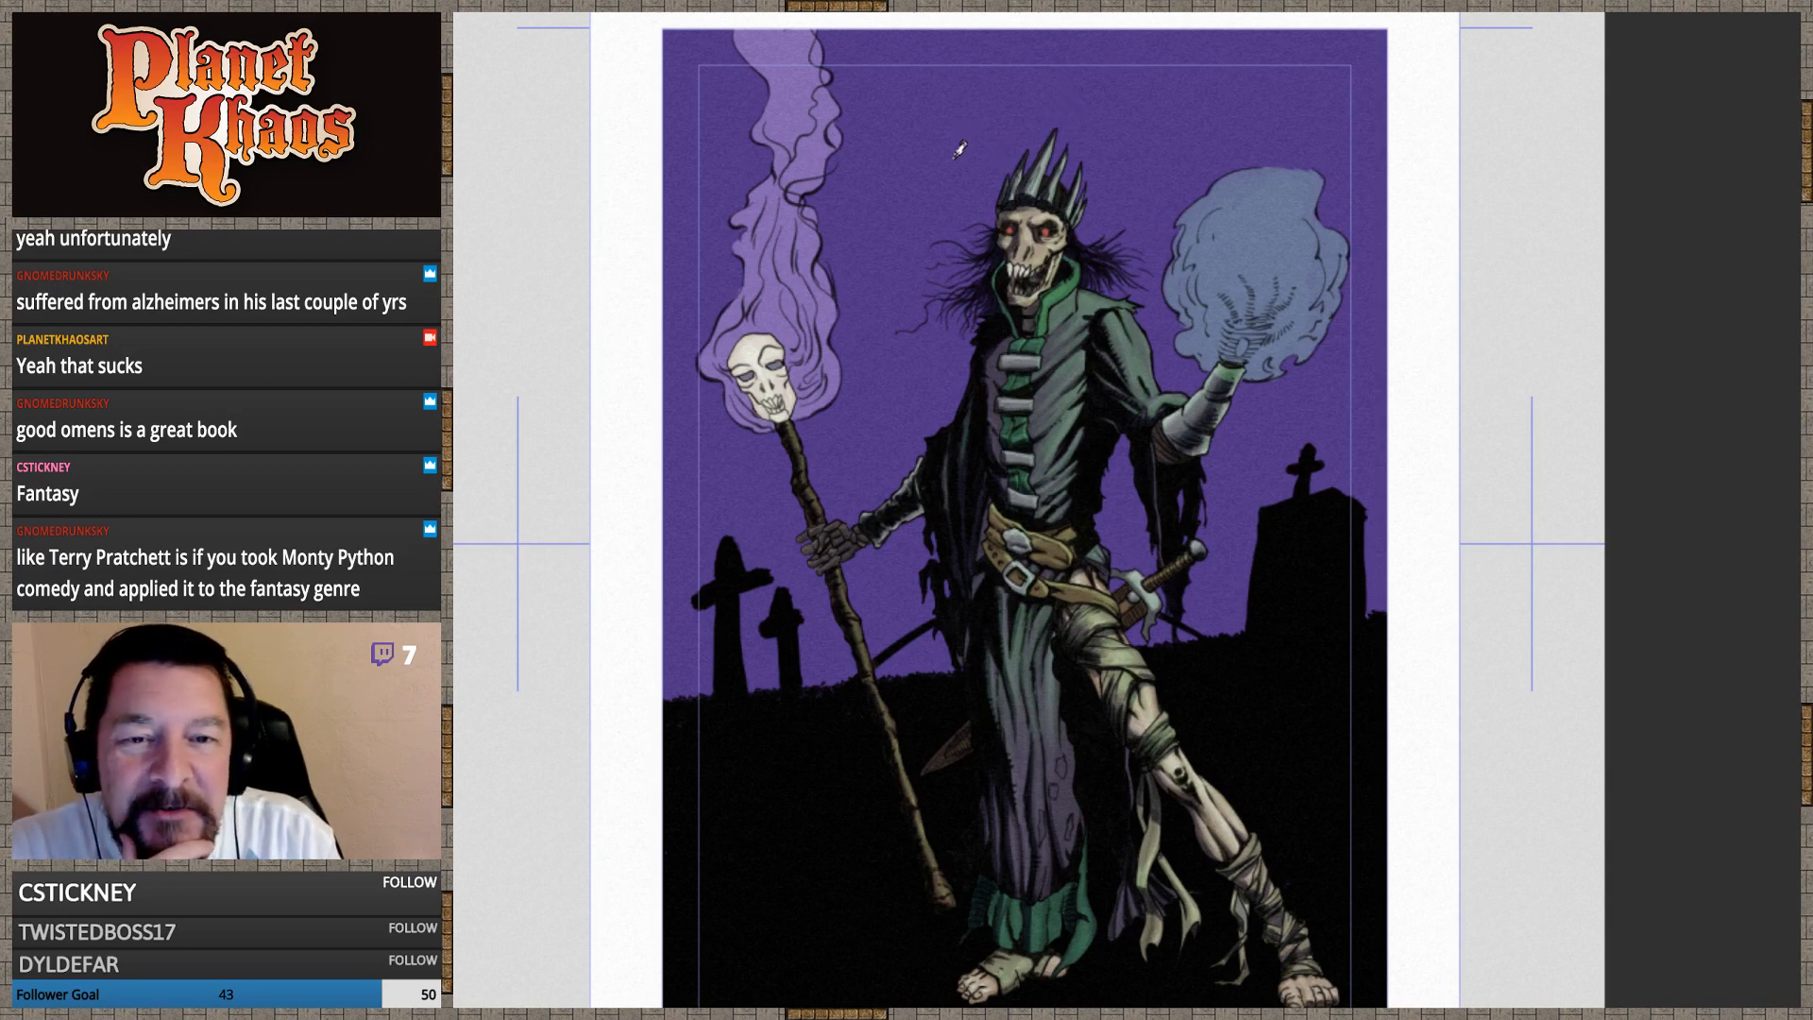
Paint bare, twisting black tree branches reaching down from the artwork's upper edge toward the lich's crown
drag(956, 156, 1192, 30)
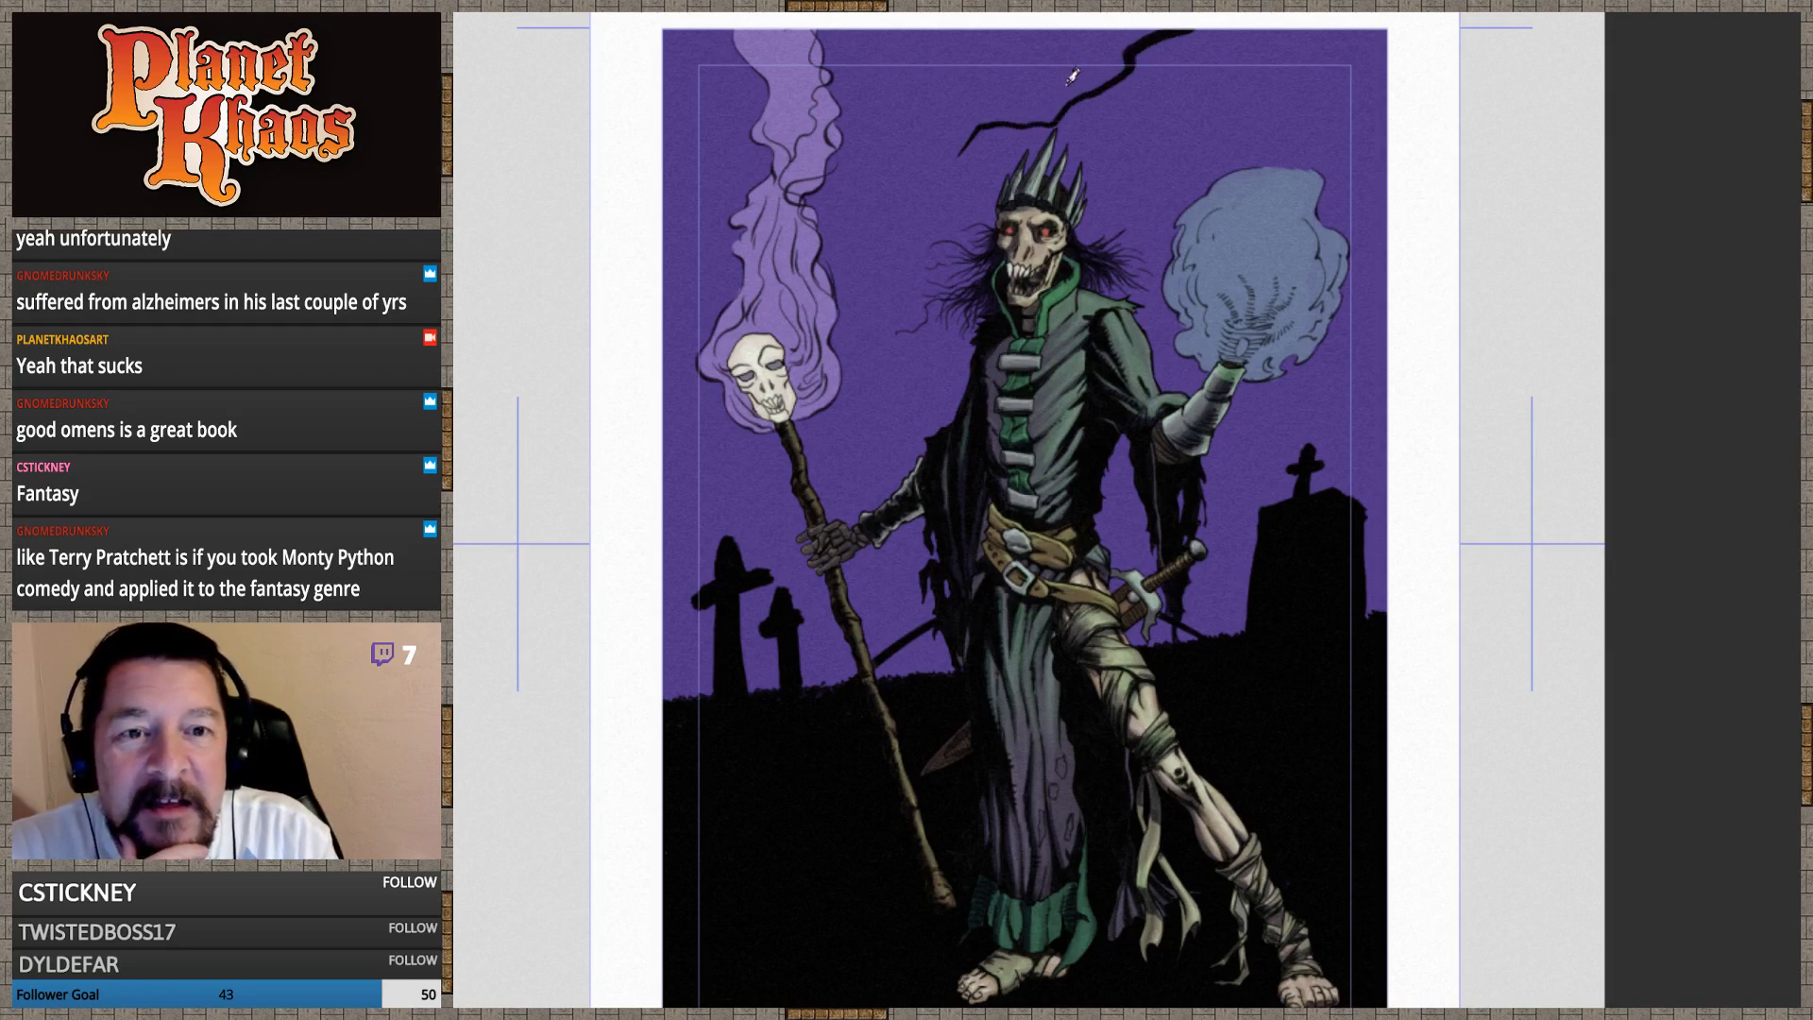
drag(1072, 75, 1190, 17)
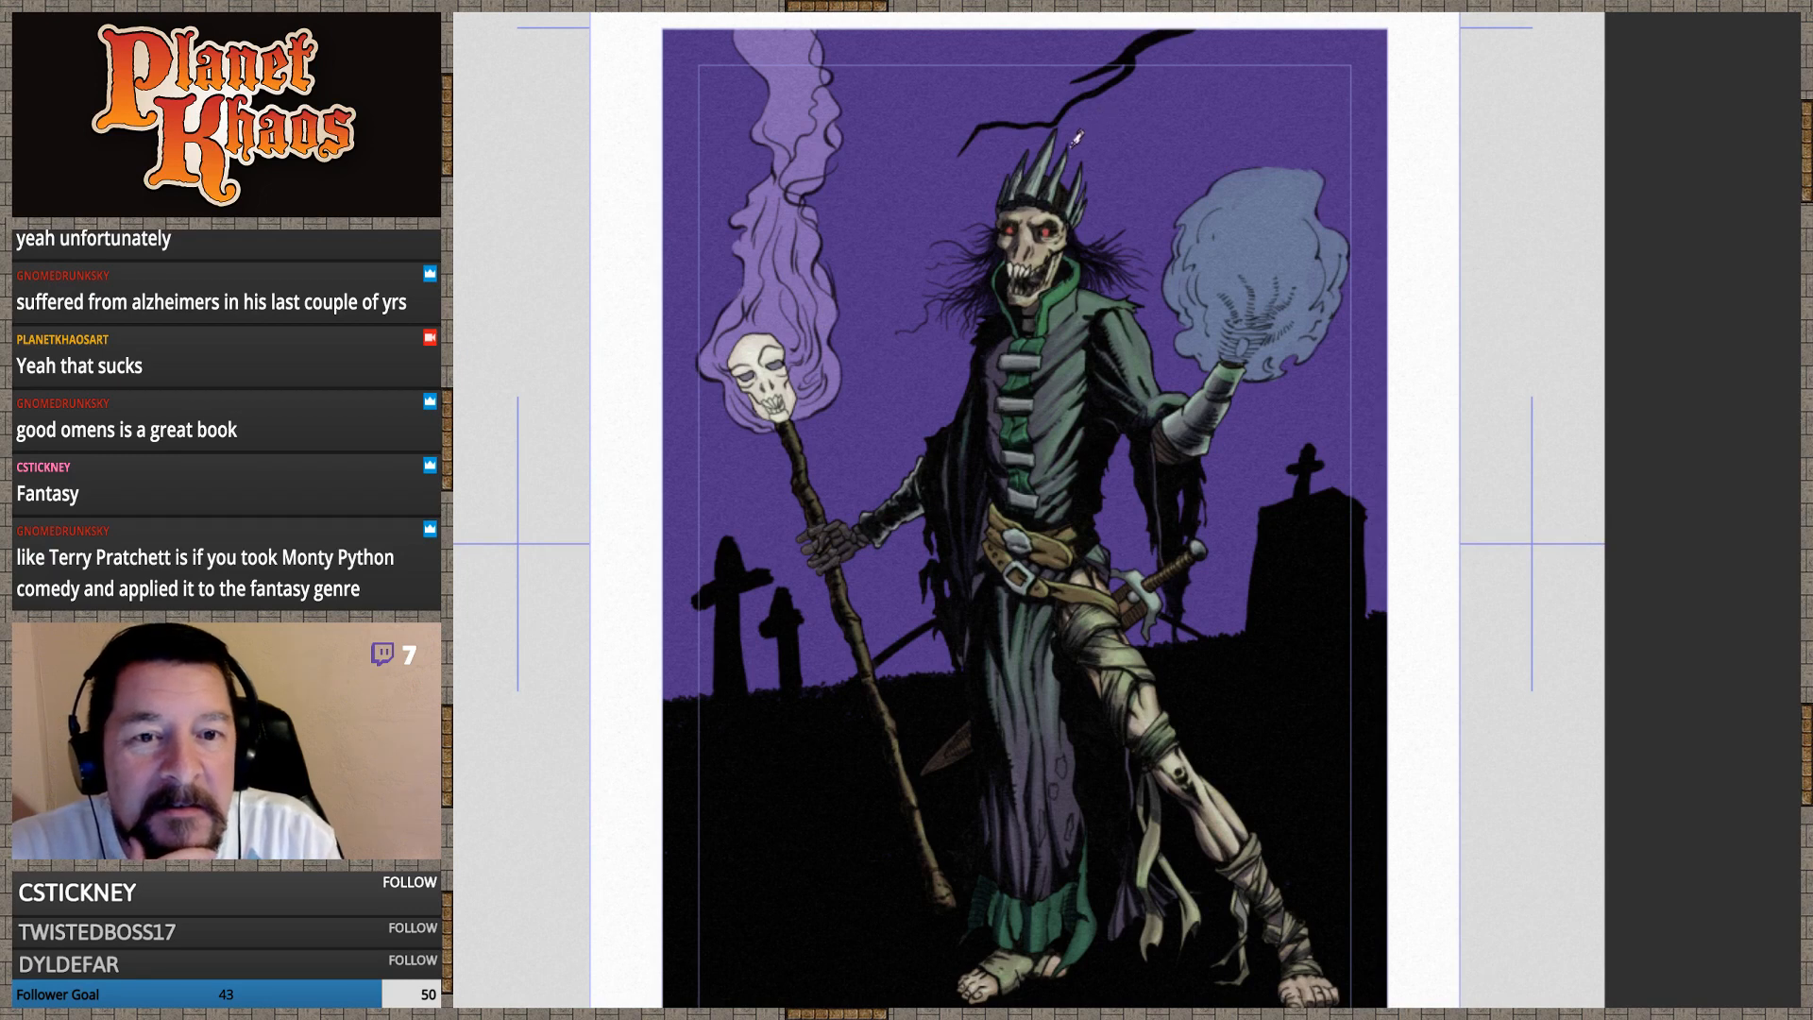
mouse_move(959, 208)
mouse_down()
mouse_move(1123, 141)
mouse_move(1144, 48)
mouse_move(1180, 24)
mouse_up()
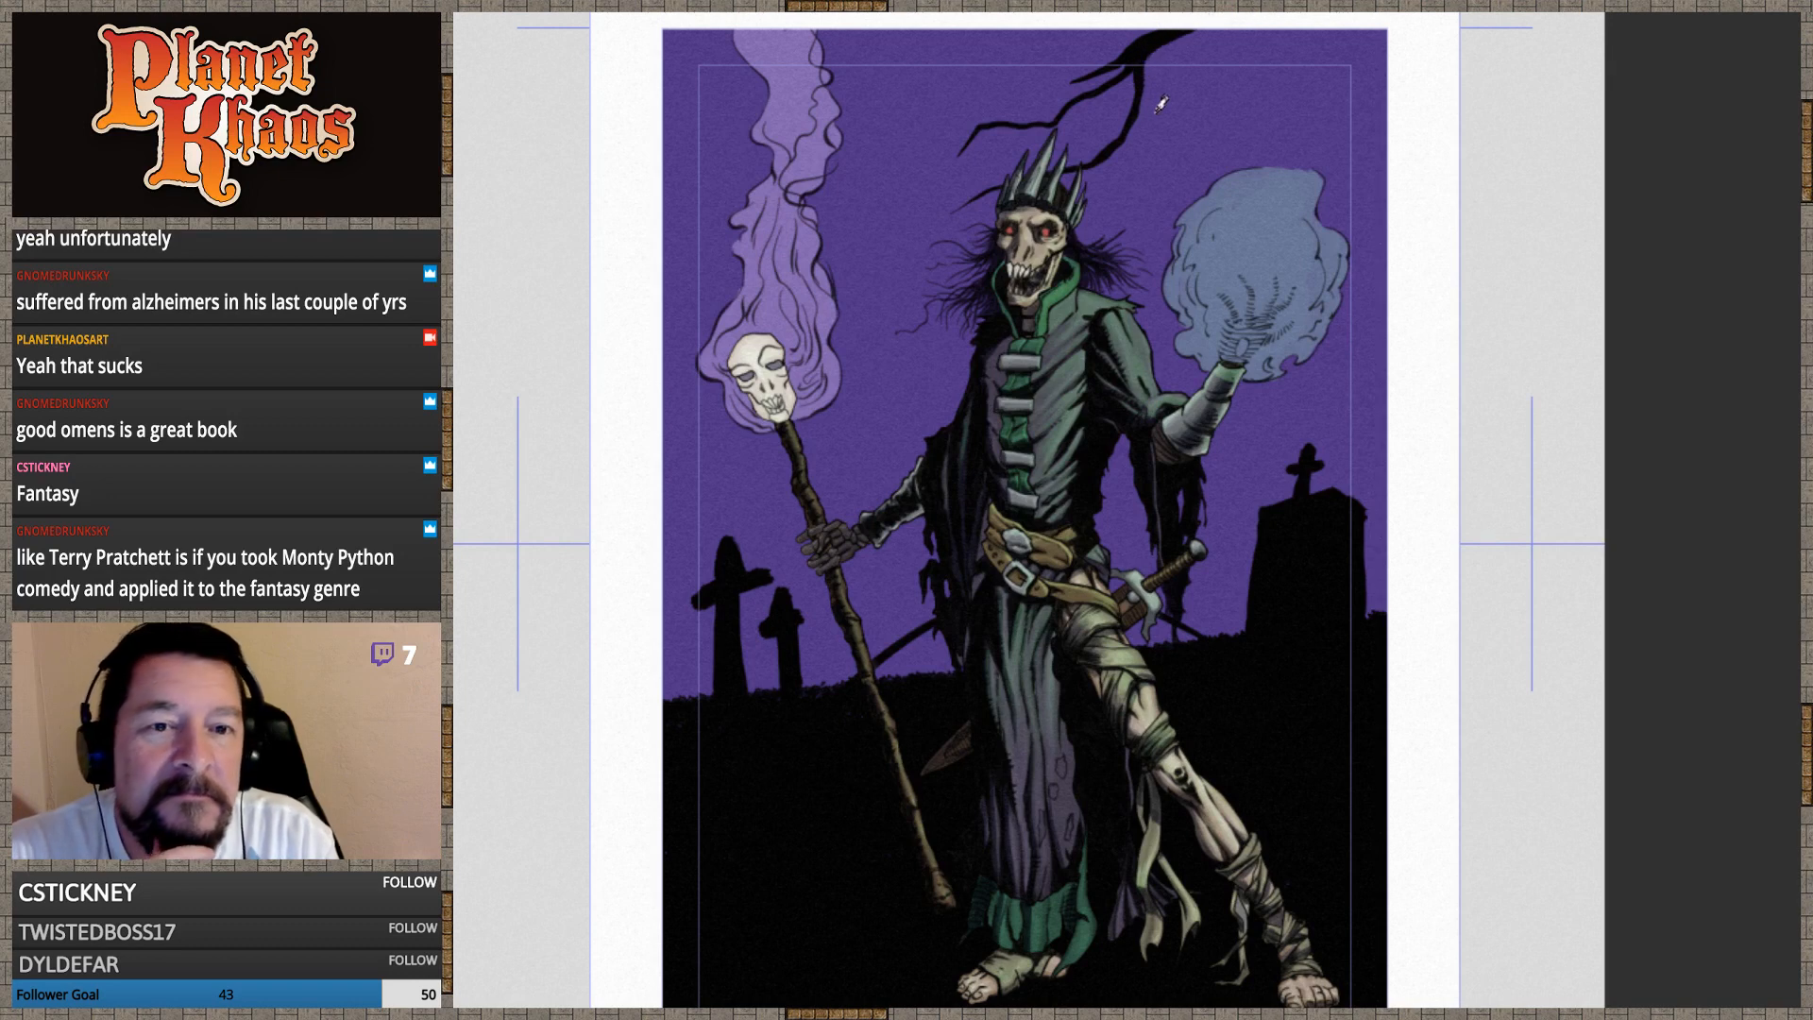
drag(1150, 91, 1204, 23)
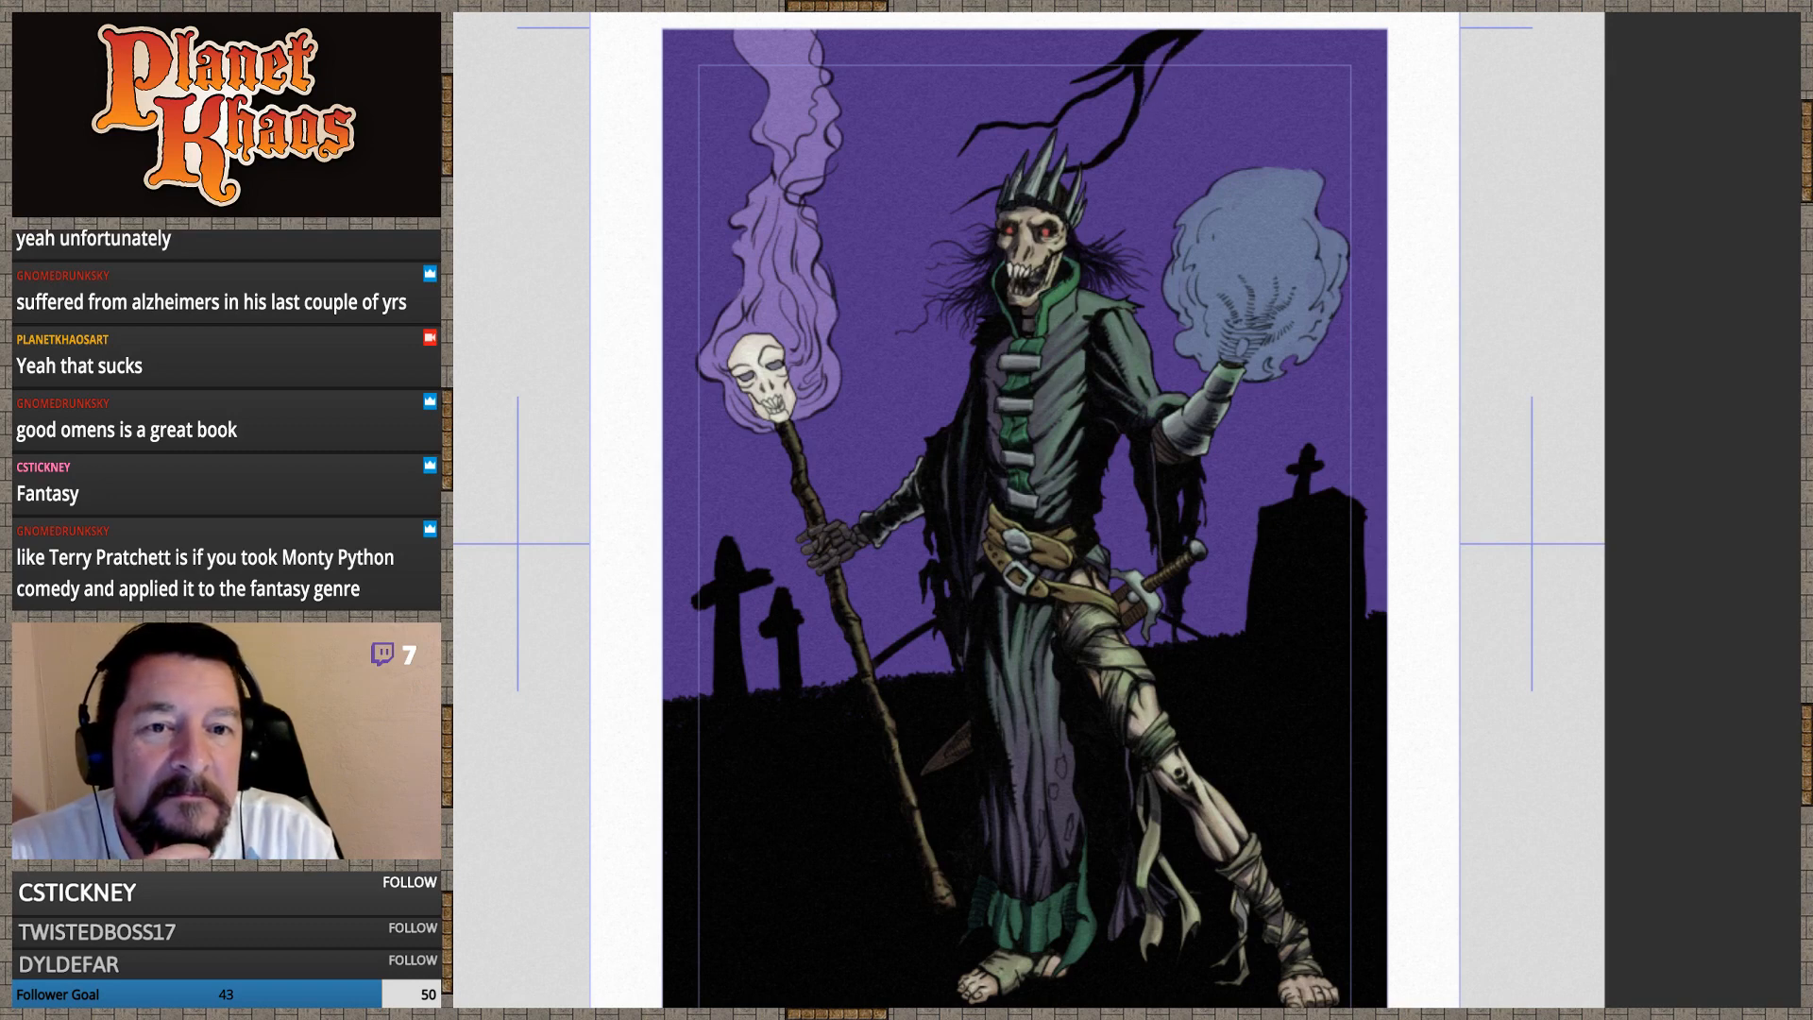
drag(1136, 115, 1197, 26)
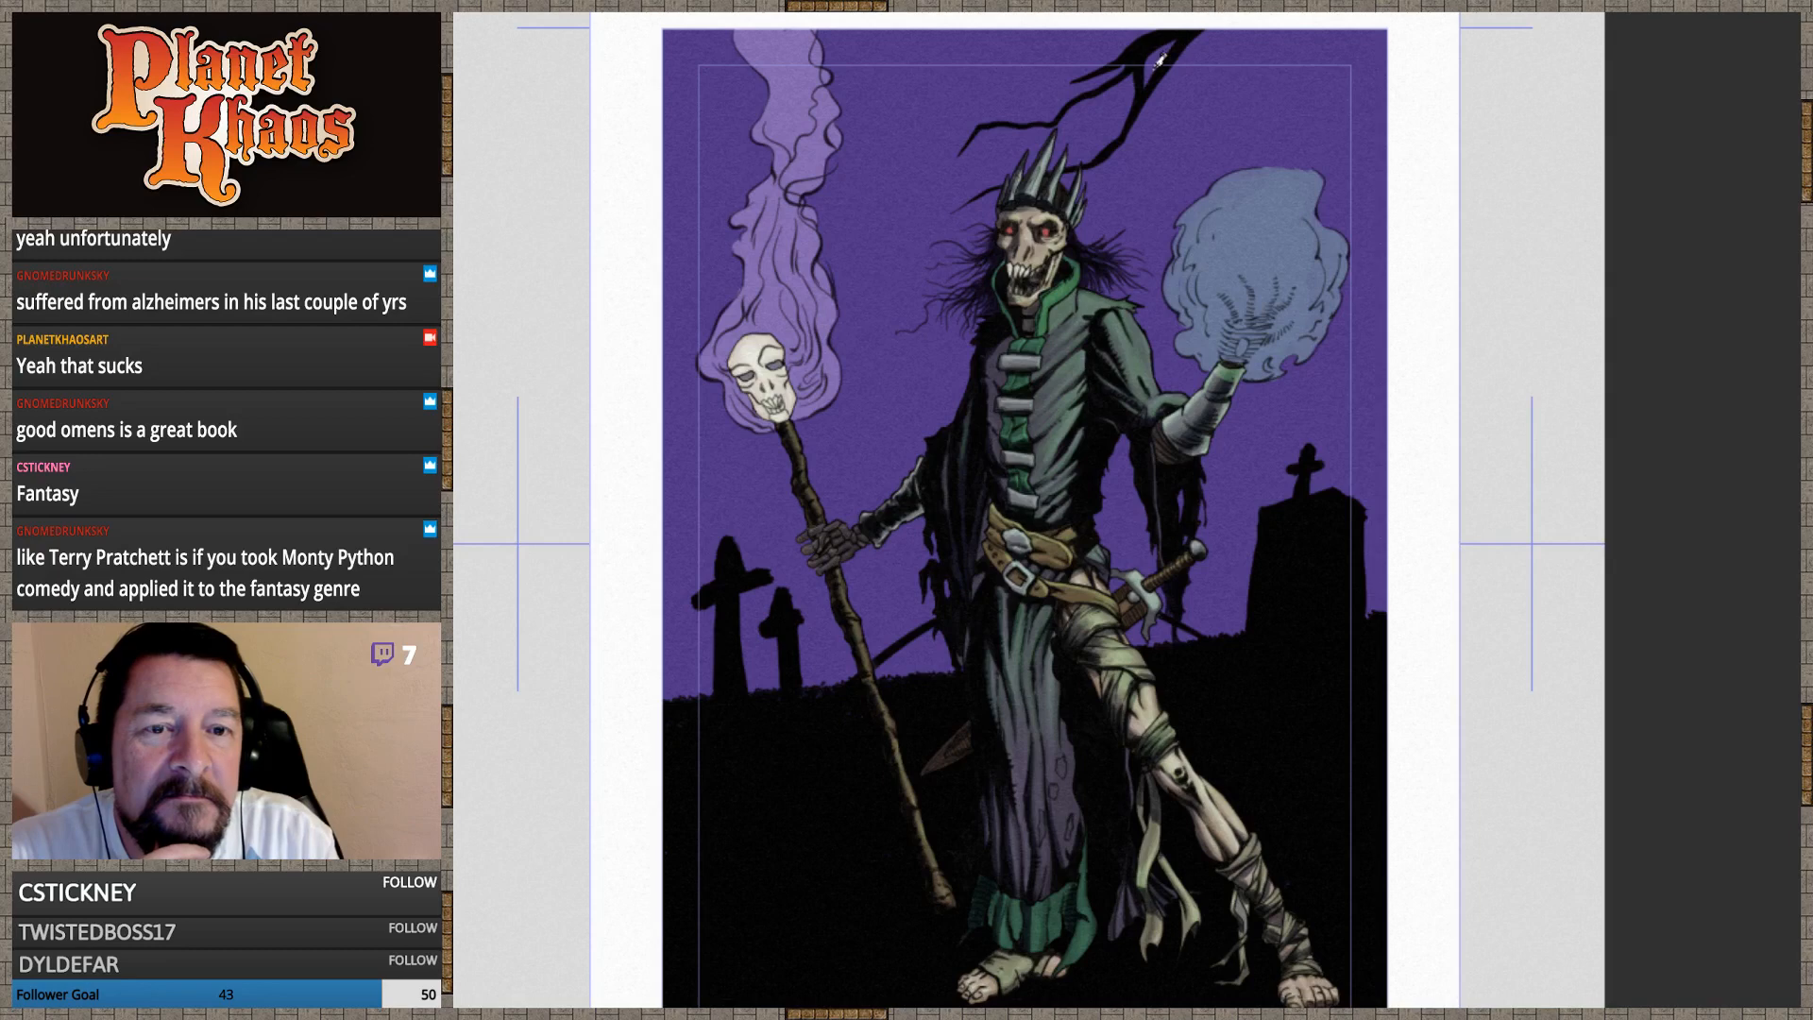
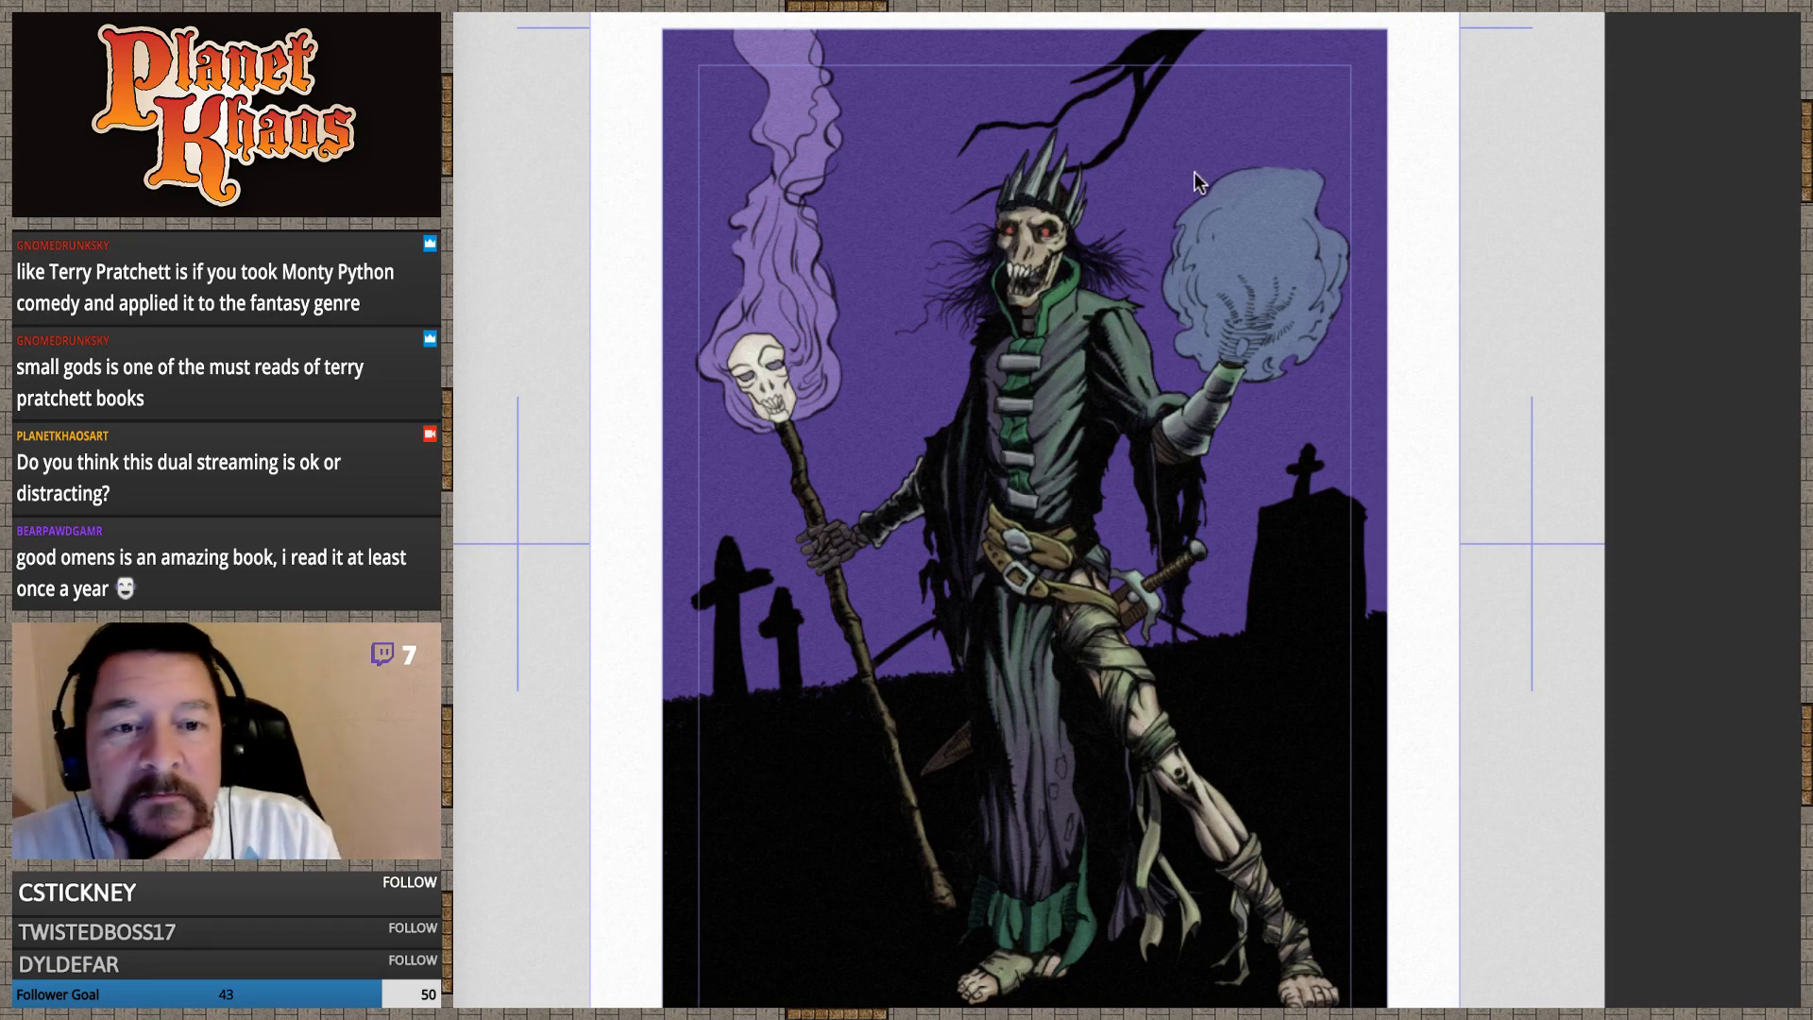
drag(1153, 72, 1176, 47)
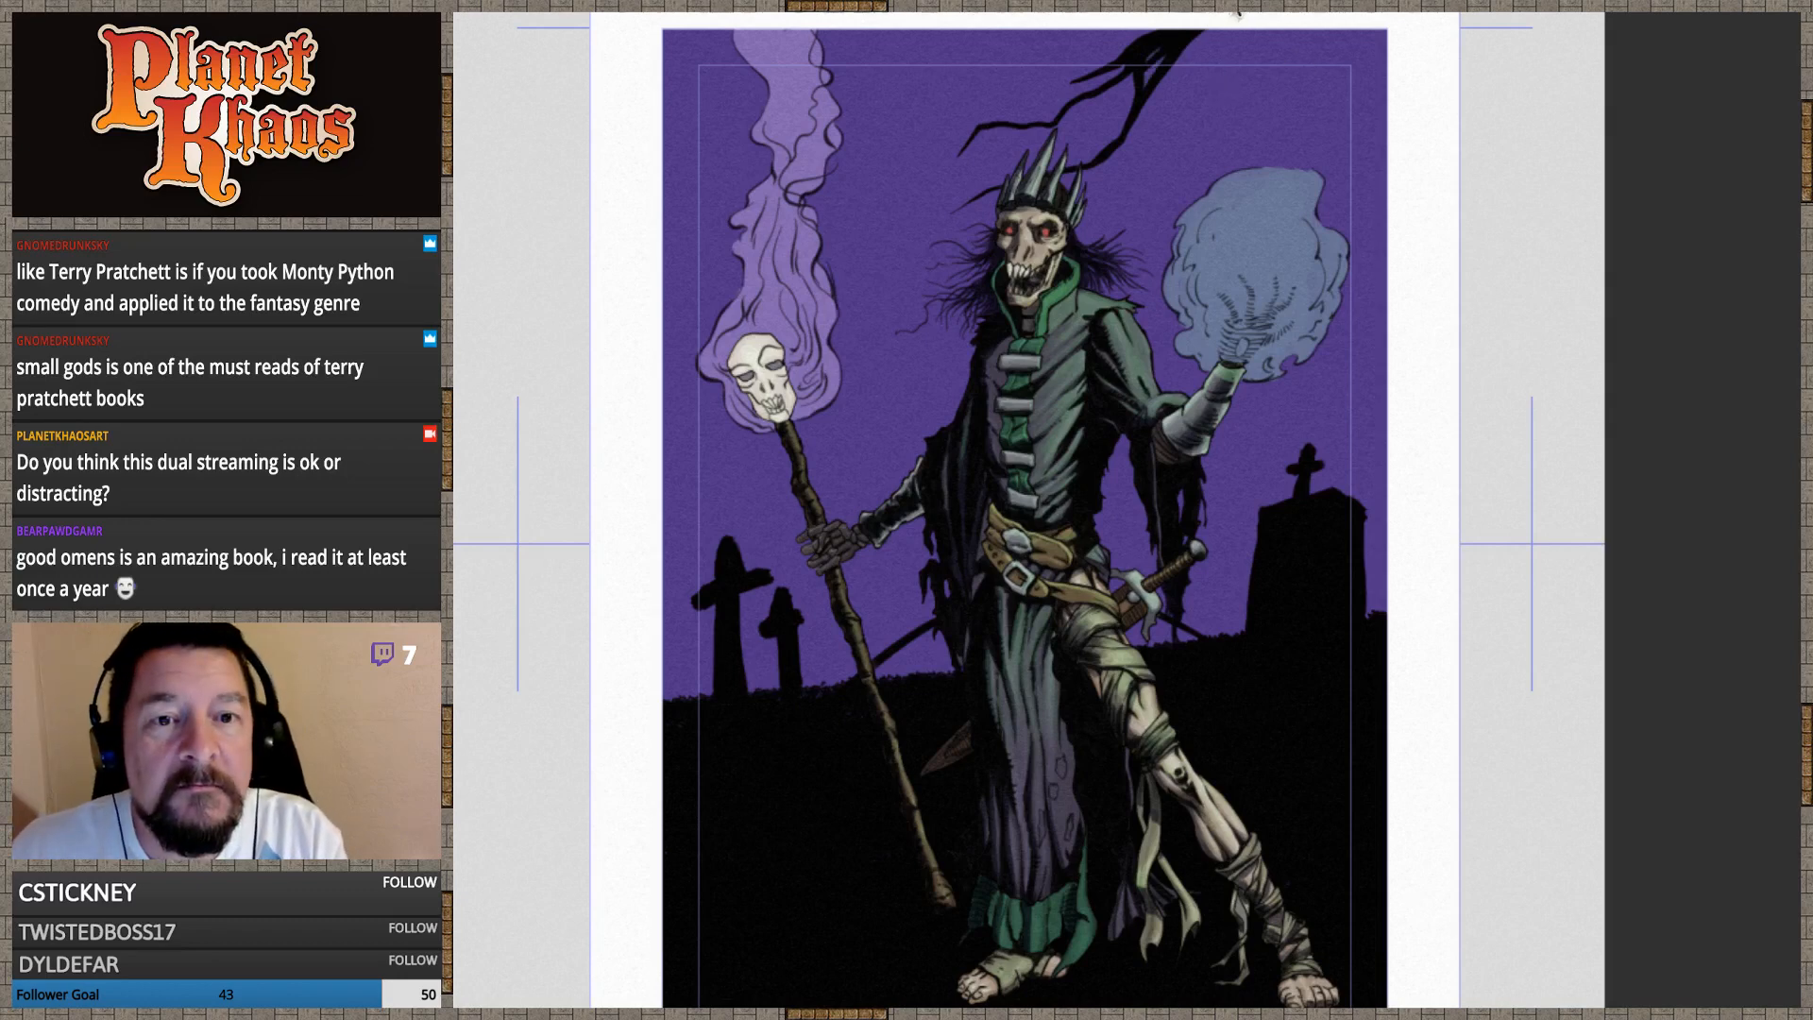
key(ctrl+z)
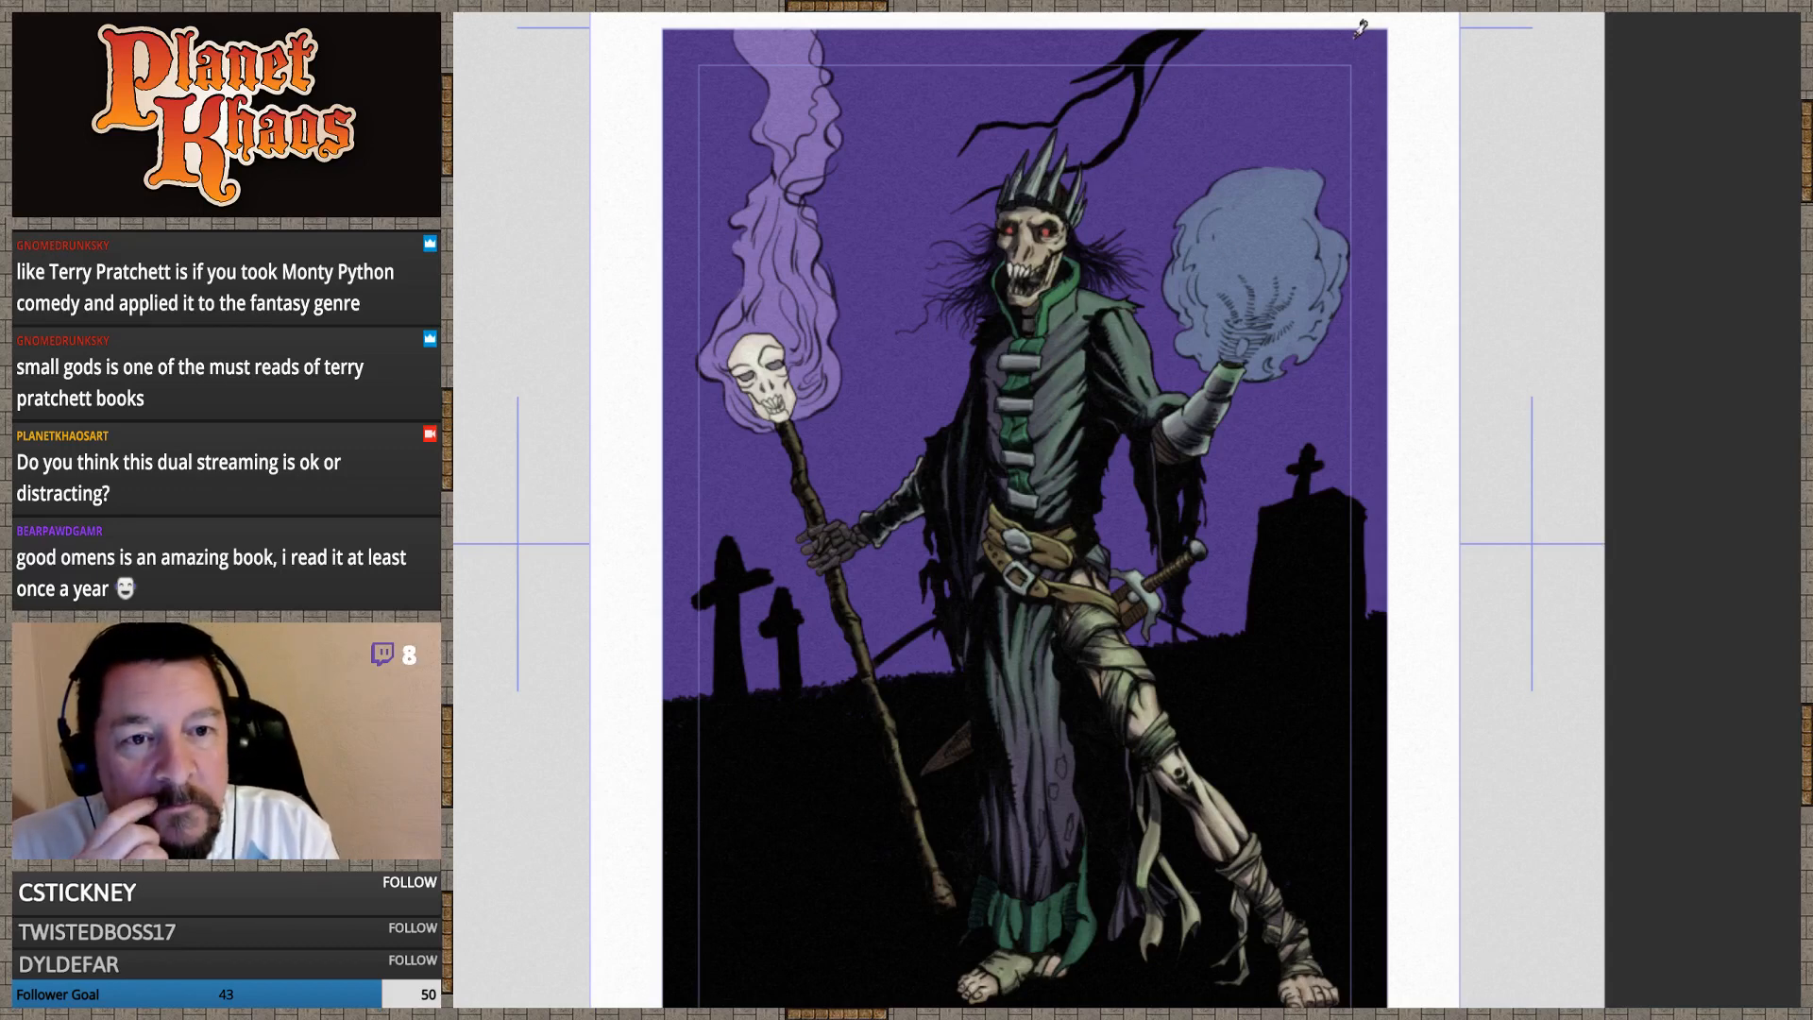
Paint a black tree silhouette in the artwork's upper right corner with a thin branch hanging down past the magical glow
mouse_move(1339, 31)
mouse_down()
mouse_move(1380, 321)
mouse_move(1412, 397)
mouse_up()
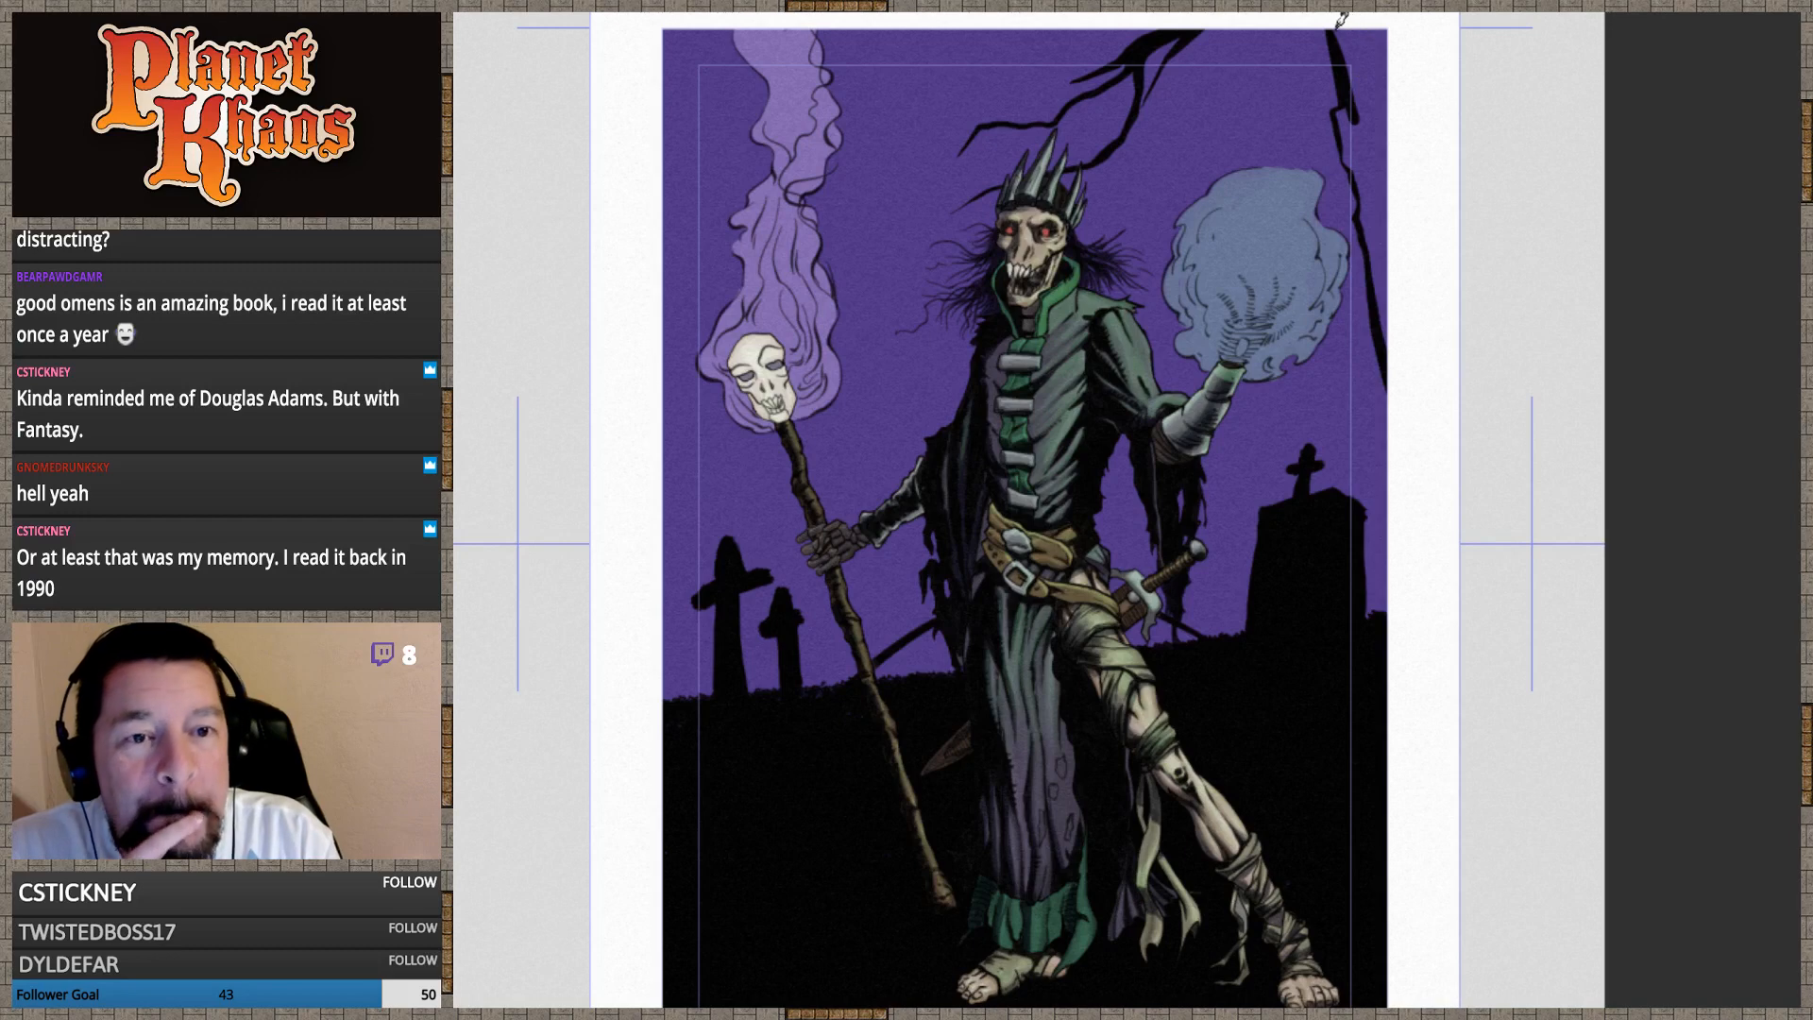
drag(1343, 43, 1390, 159)
drag(1348, 28, 1400, 156)
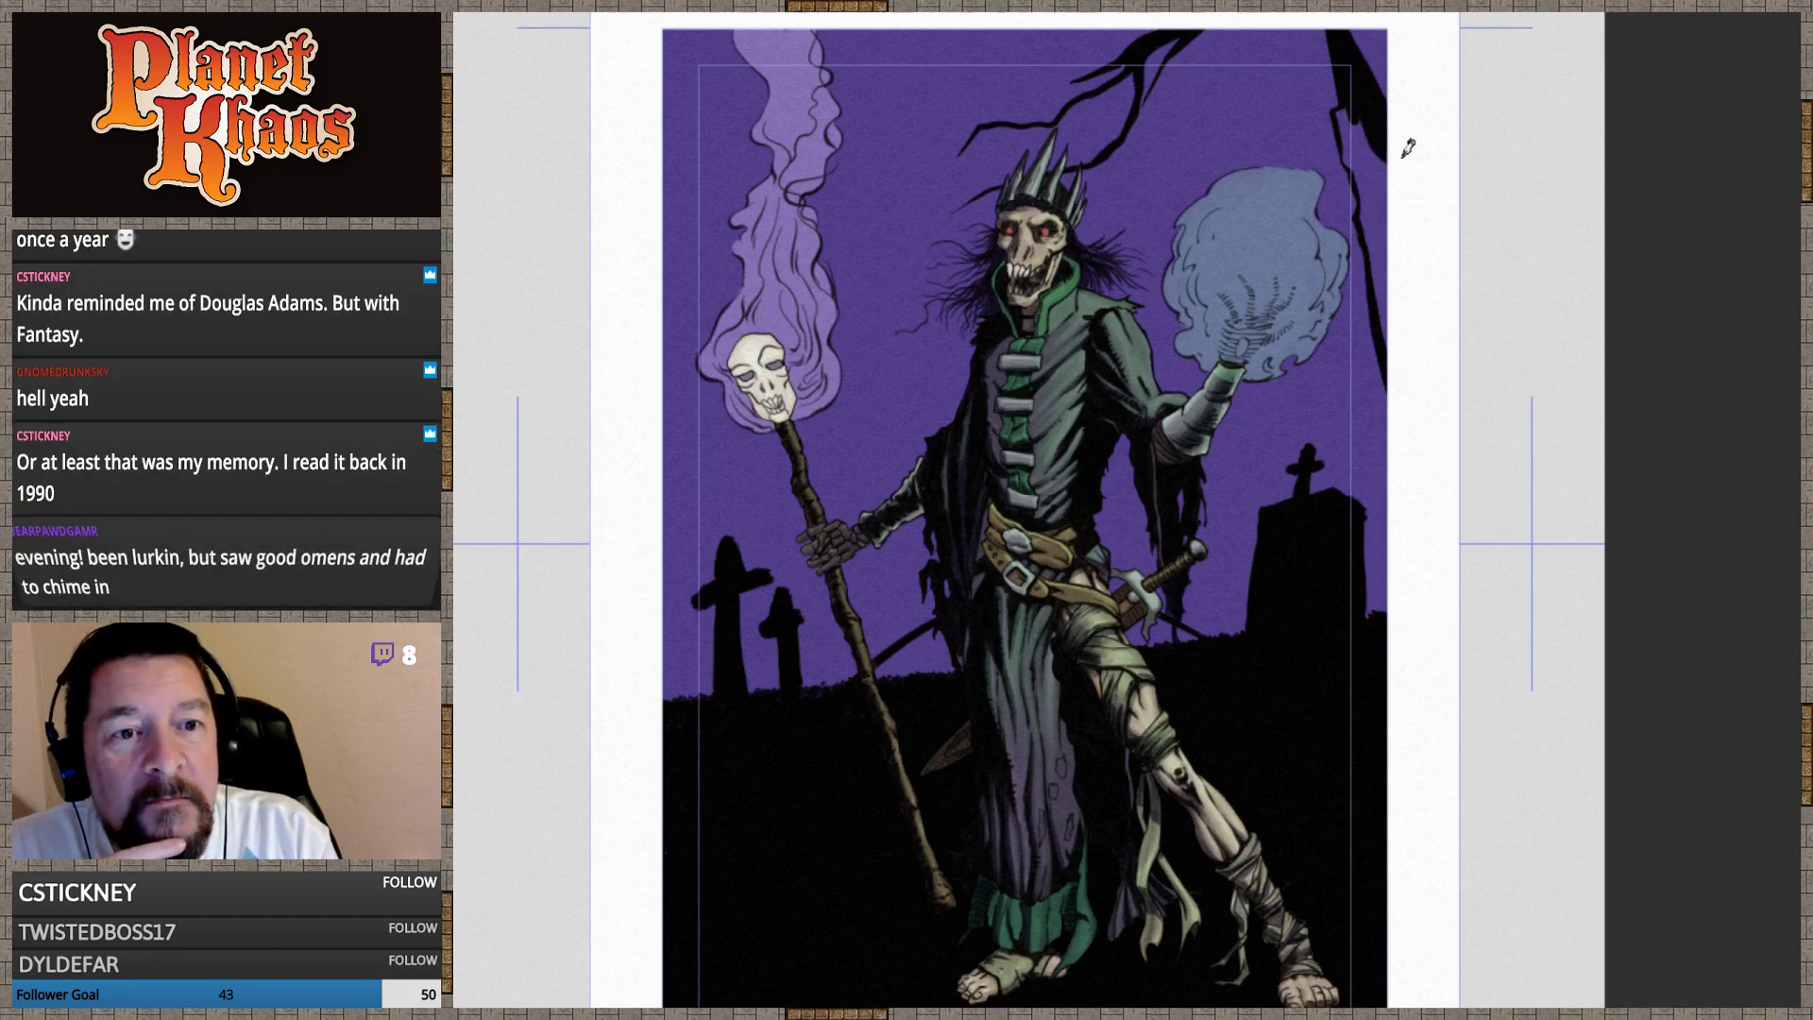
drag(1405, 146, 1353, 28)
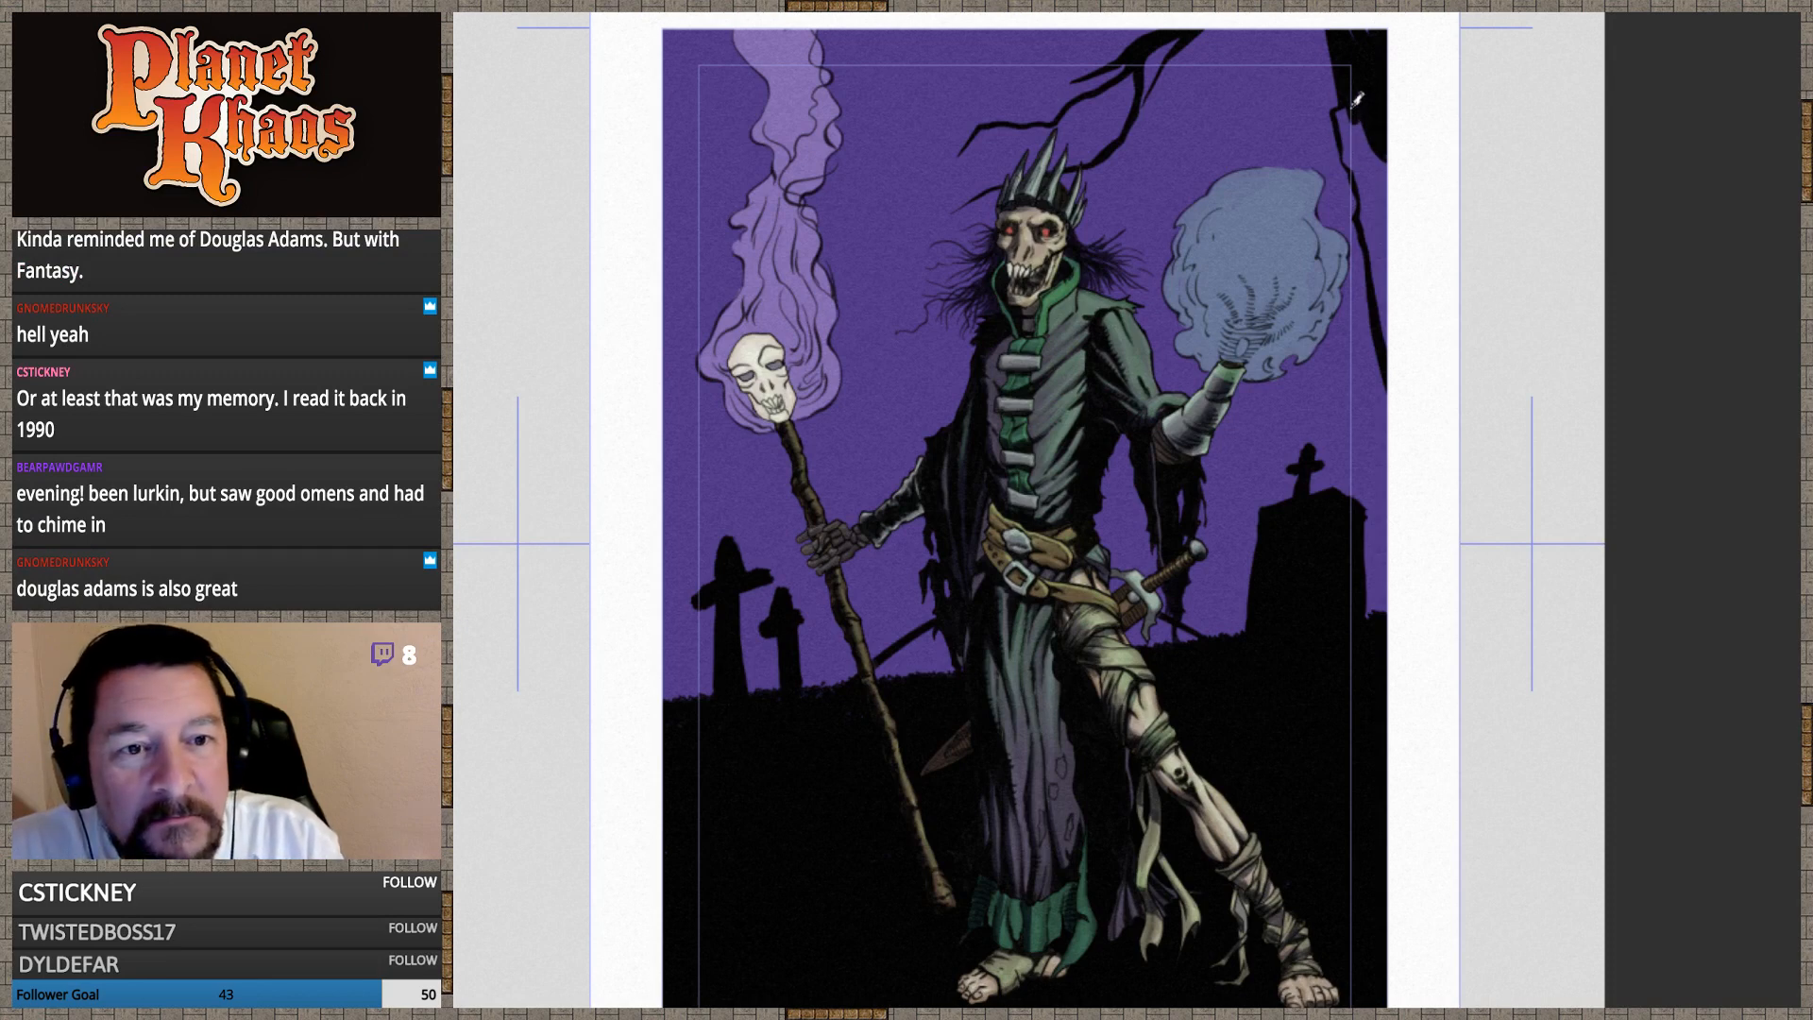
Fill out the black tree trunk along the artwork's edge and paint a forked branch reaching behind the magical glow
drag(1347, 162, 1376, 323)
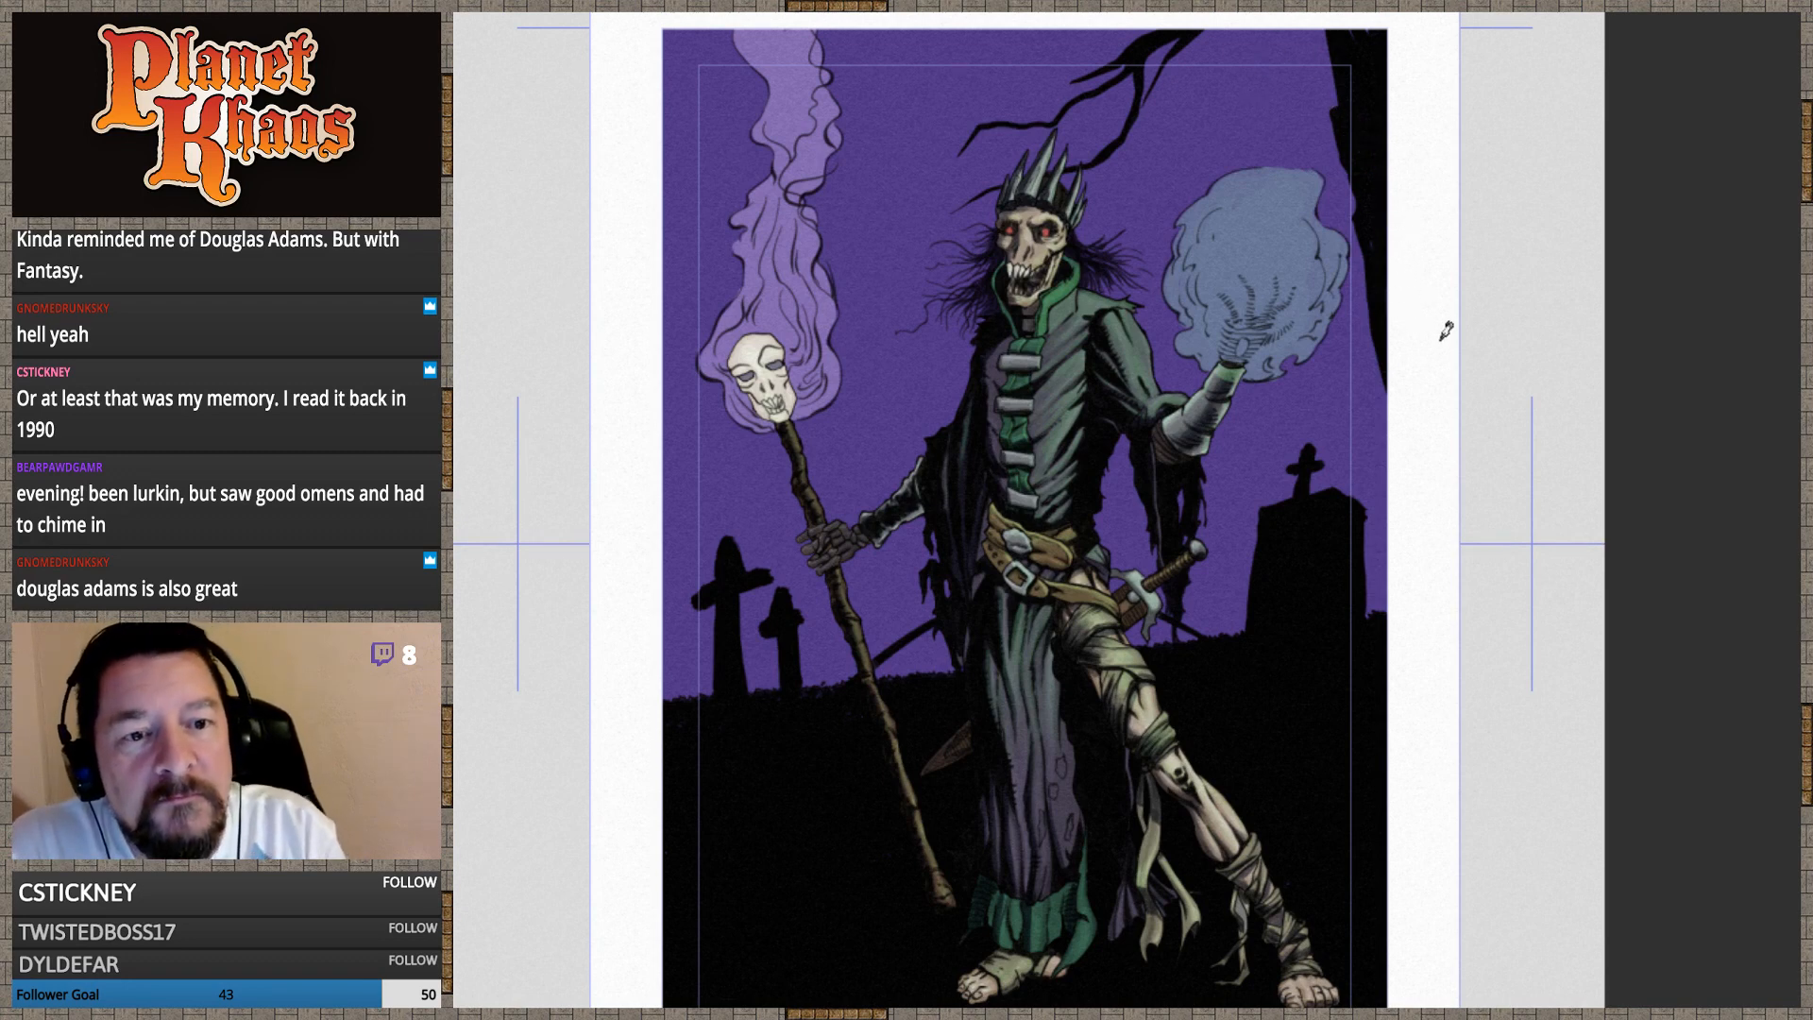
mouse_move(1380, 346)
mouse_down()
mouse_move(1191, 227)
mouse_move(1133, 222)
mouse_move(1270, 238)
mouse_move(1332, 297)
mouse_move(1380, 312)
mouse_up()
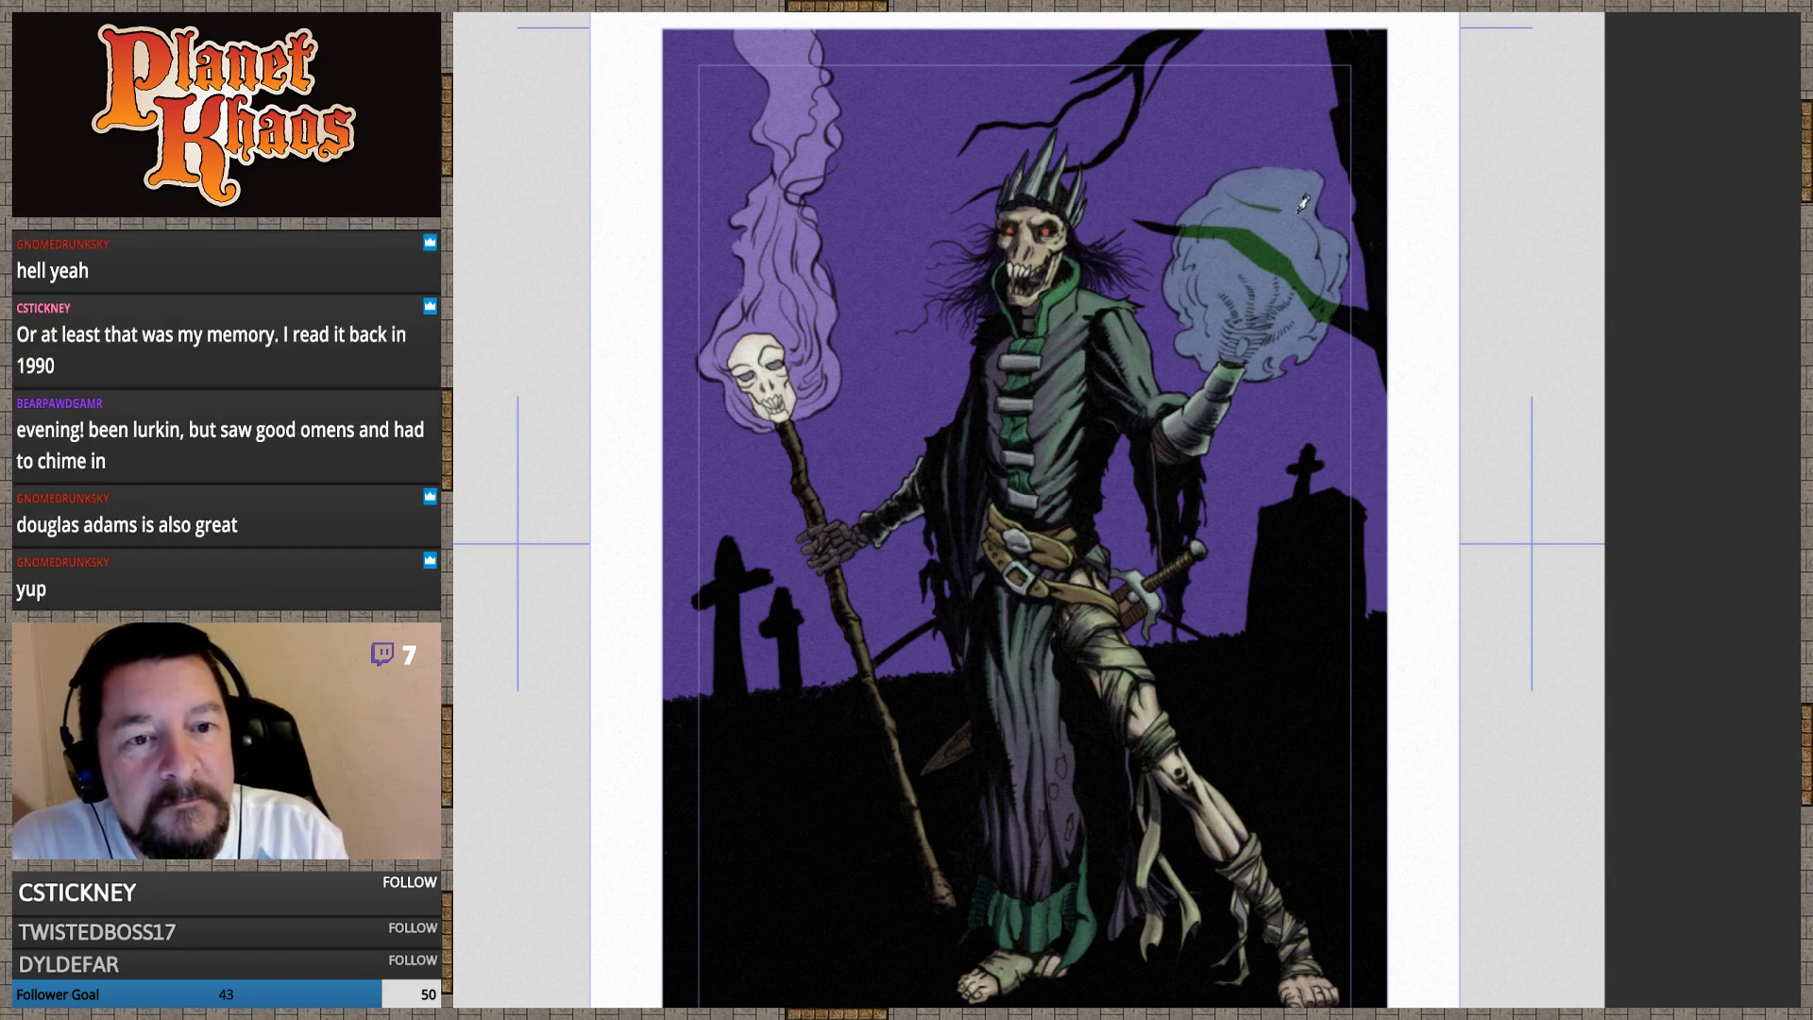
drag(1344, 233, 1365, 255)
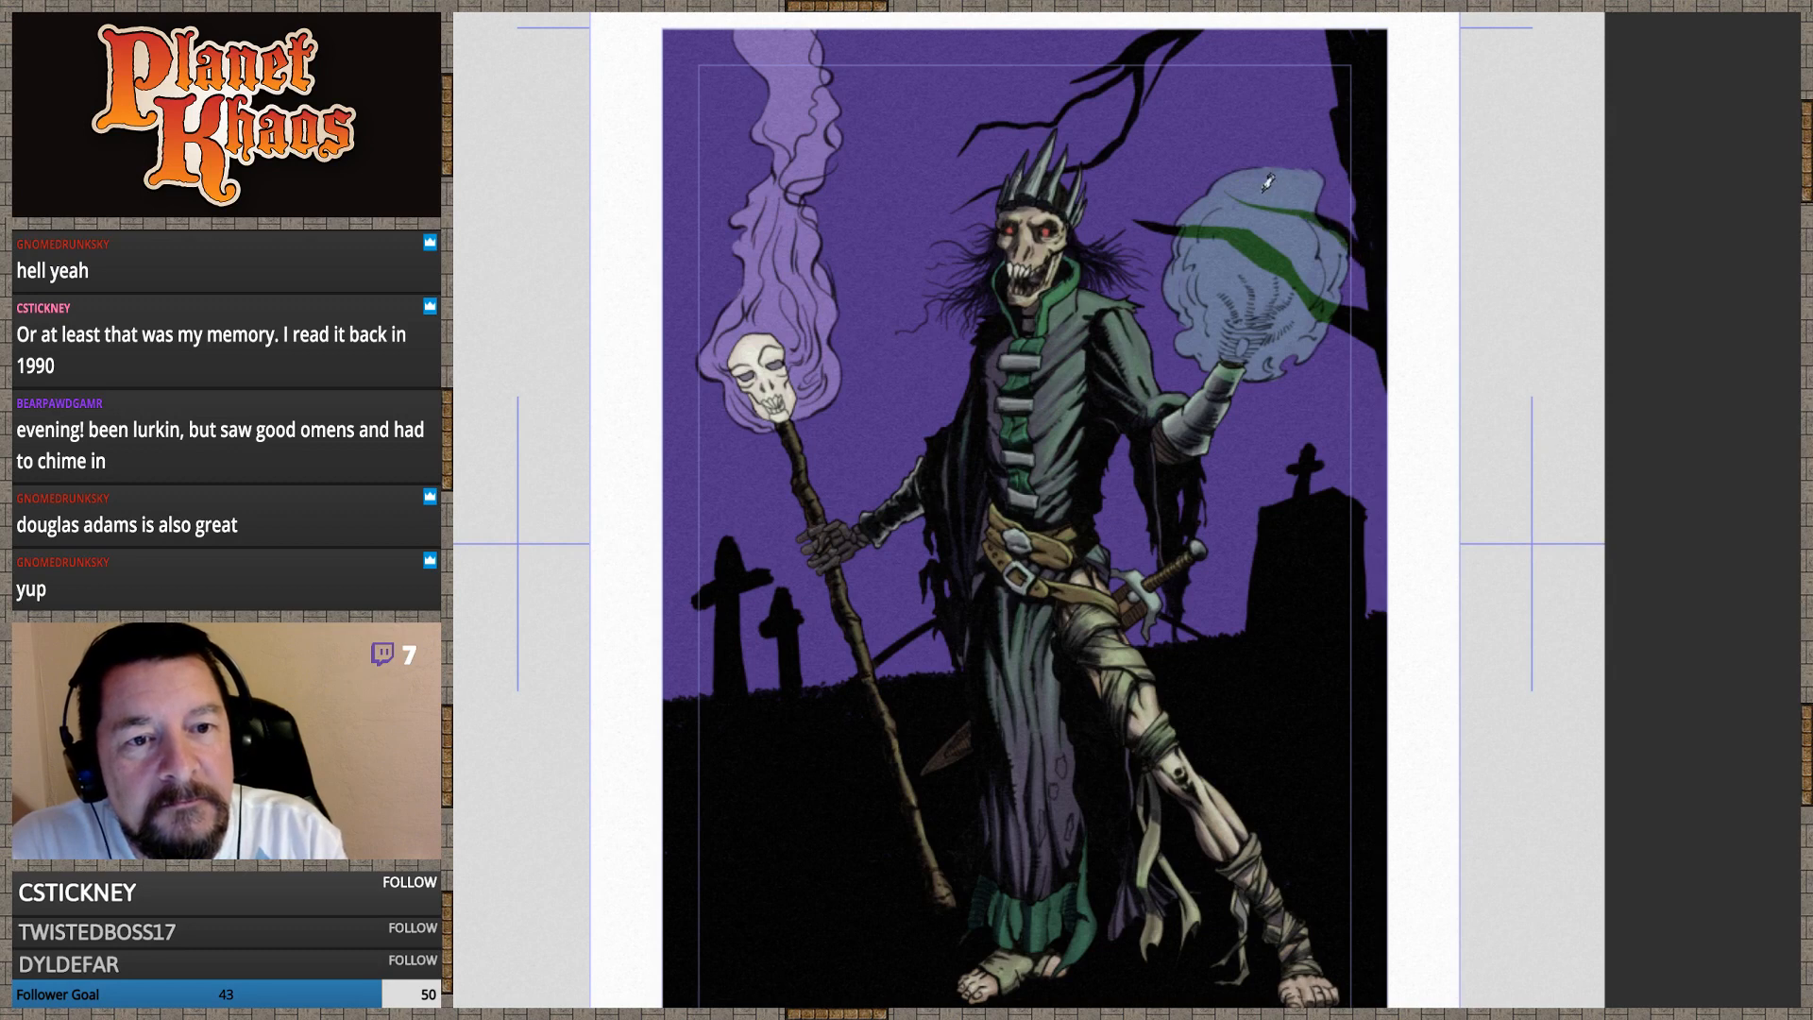
drag(1263, 192, 1318, 204)
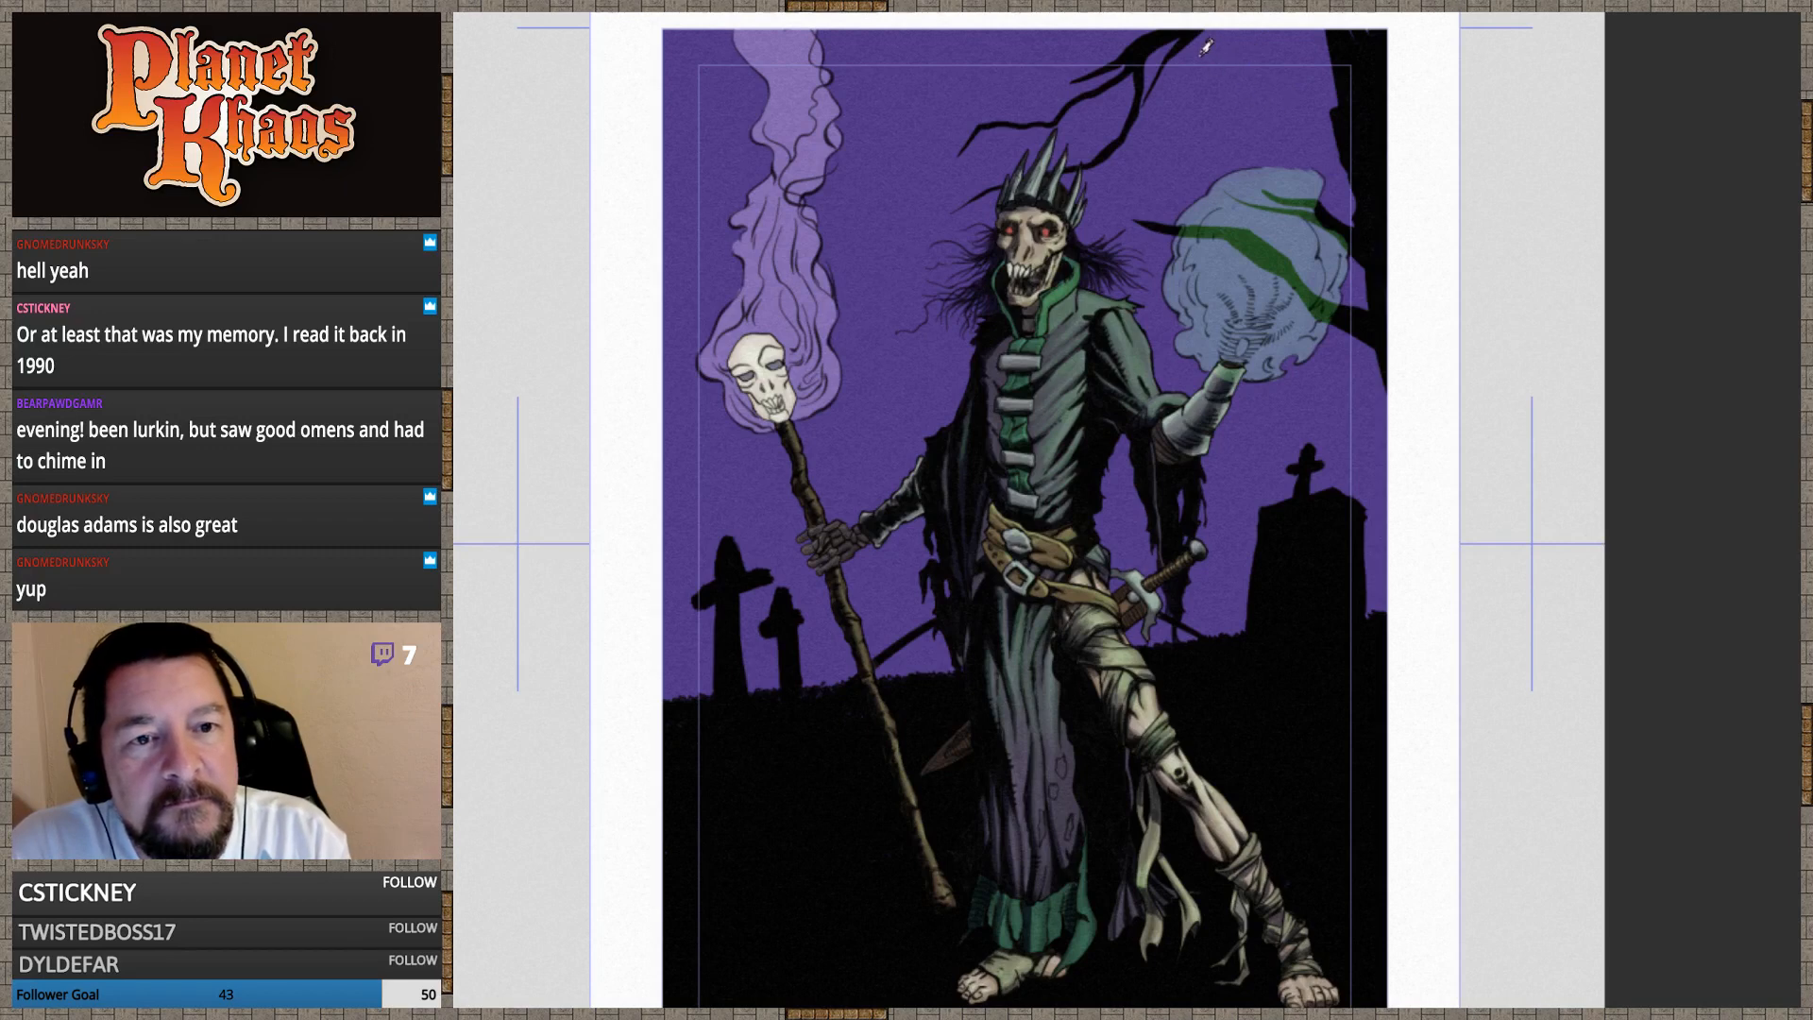
Paint more bare black branches hanging from the artwork's upper edge, on both sides of the lich's crown
mouse_move(1145, 179)
mouse_down()
mouse_move(1262, 117)
mouse_move(1350, 22)
mouse_up()
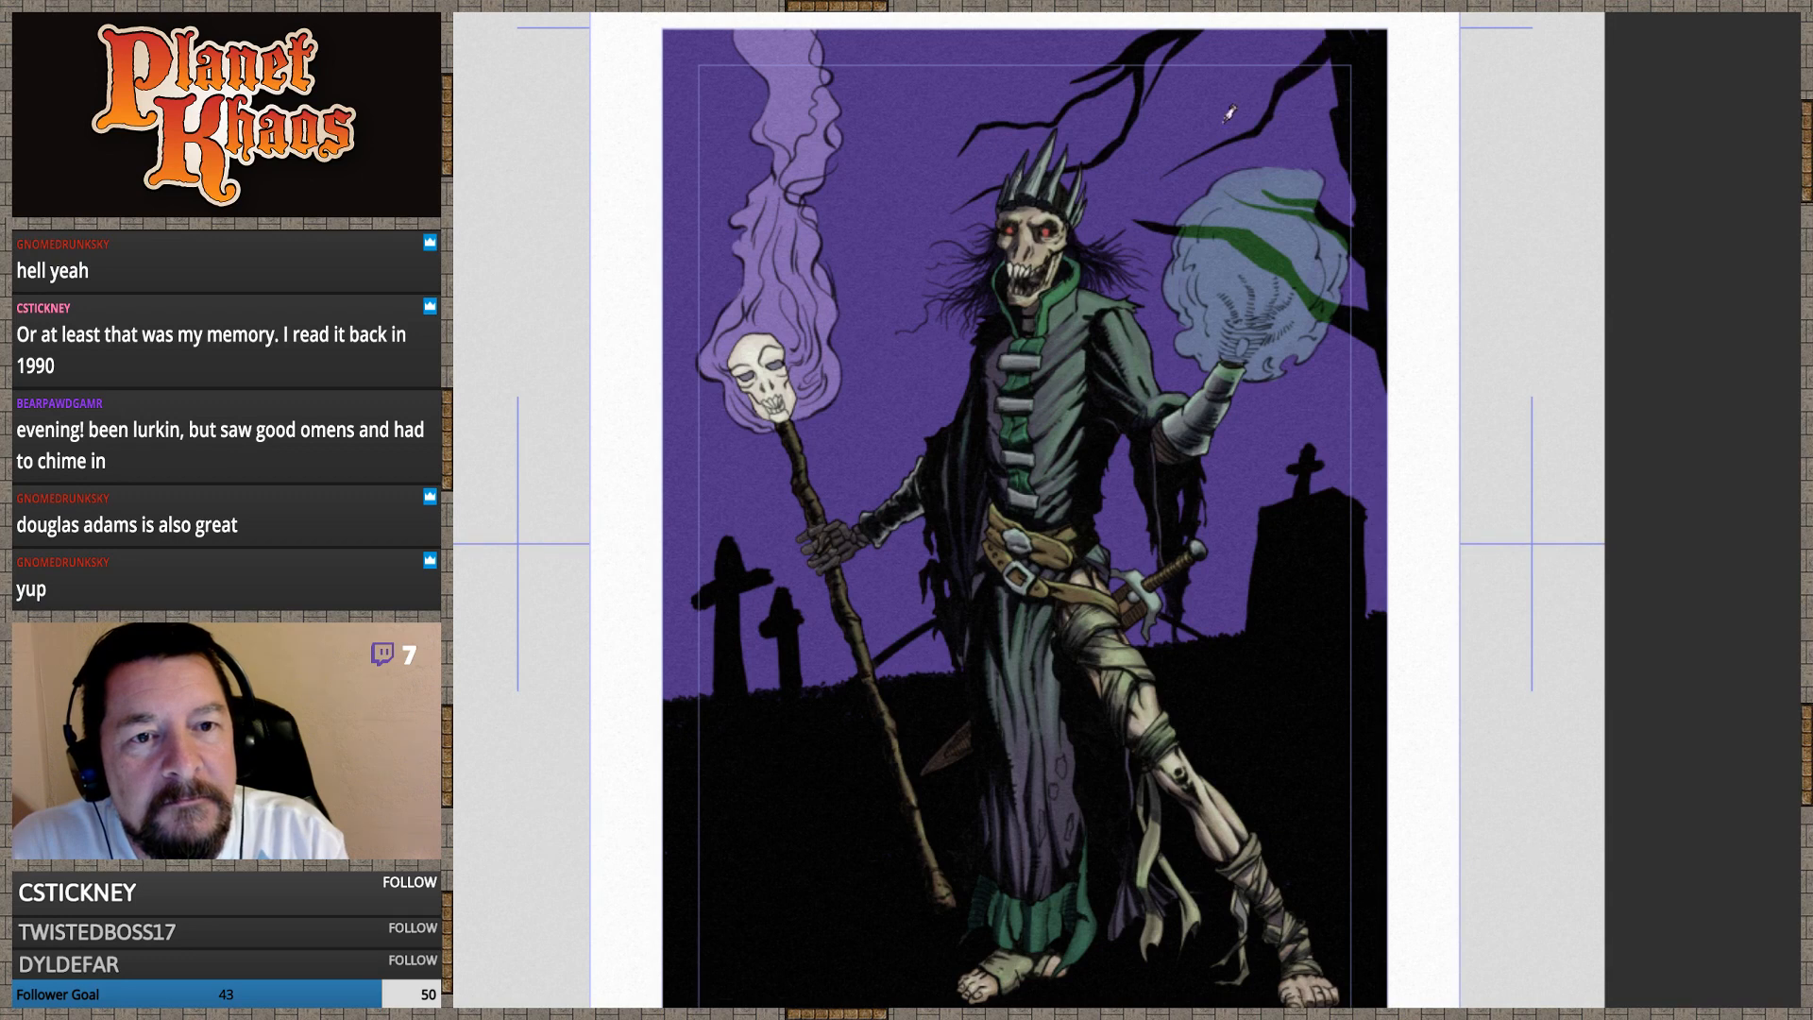
drag(1209, 126, 1351, 21)
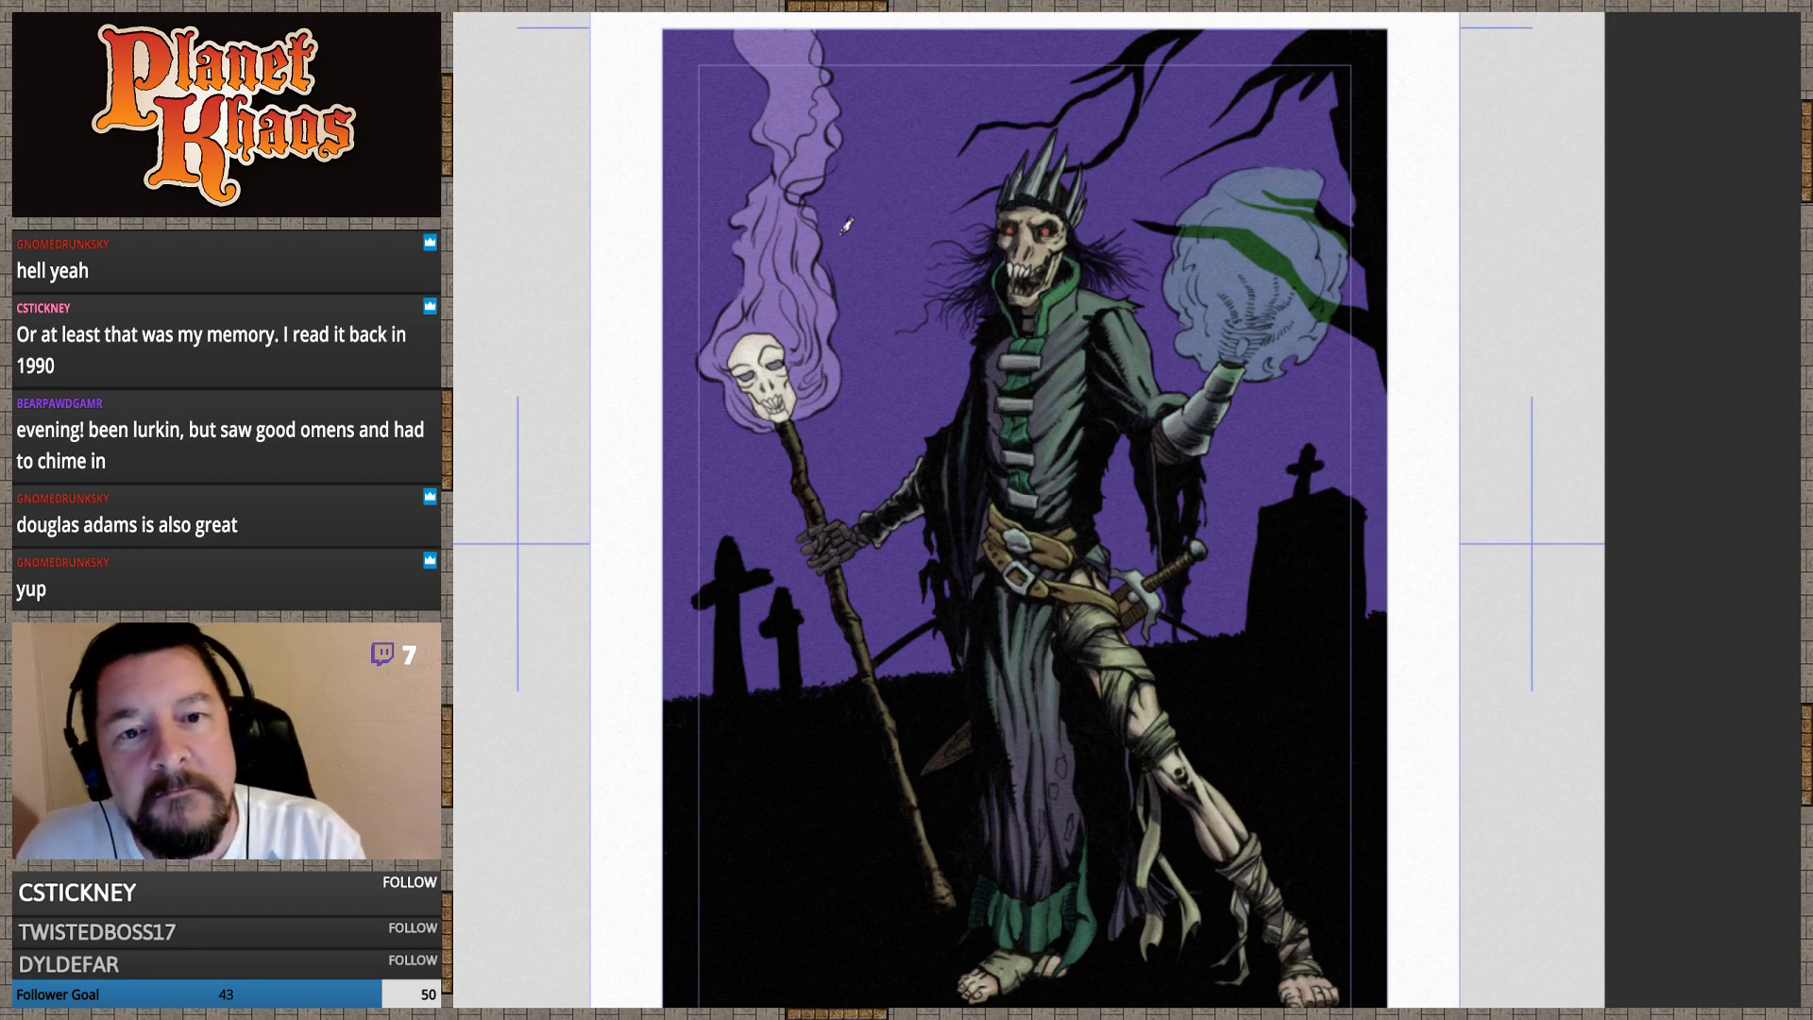
mouse_move(842, 236)
mouse_down()
mouse_move(966, 31)
mouse_move(988, 27)
mouse_up()
mouse_move(936, 86)
mouse_down()
mouse_move(1006, 24)
mouse_move(965, 86)
mouse_move(1035, 33)
mouse_up()
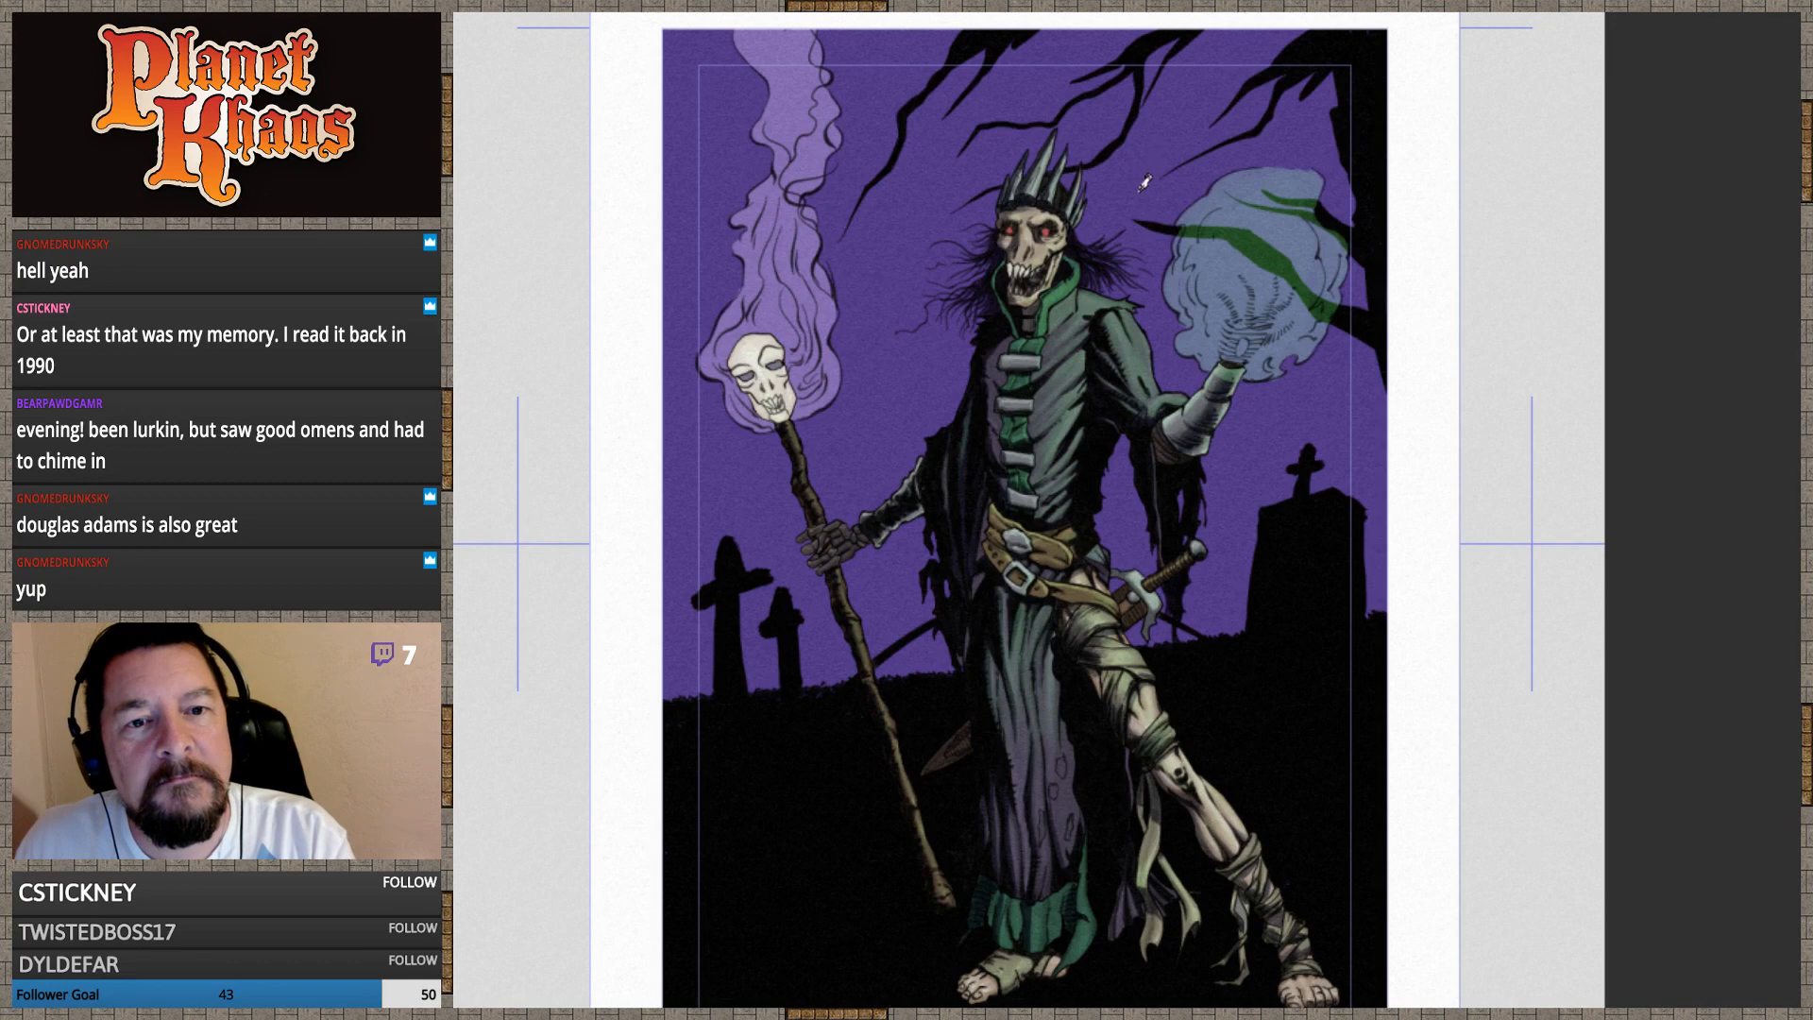
mouse_move(1144, 183)
mouse_down()
mouse_move(1182, 94)
mouse_move(1187, 11)
mouse_move(1214, 47)
mouse_move(1268, 17)
mouse_move(1238, 26)
mouse_up()
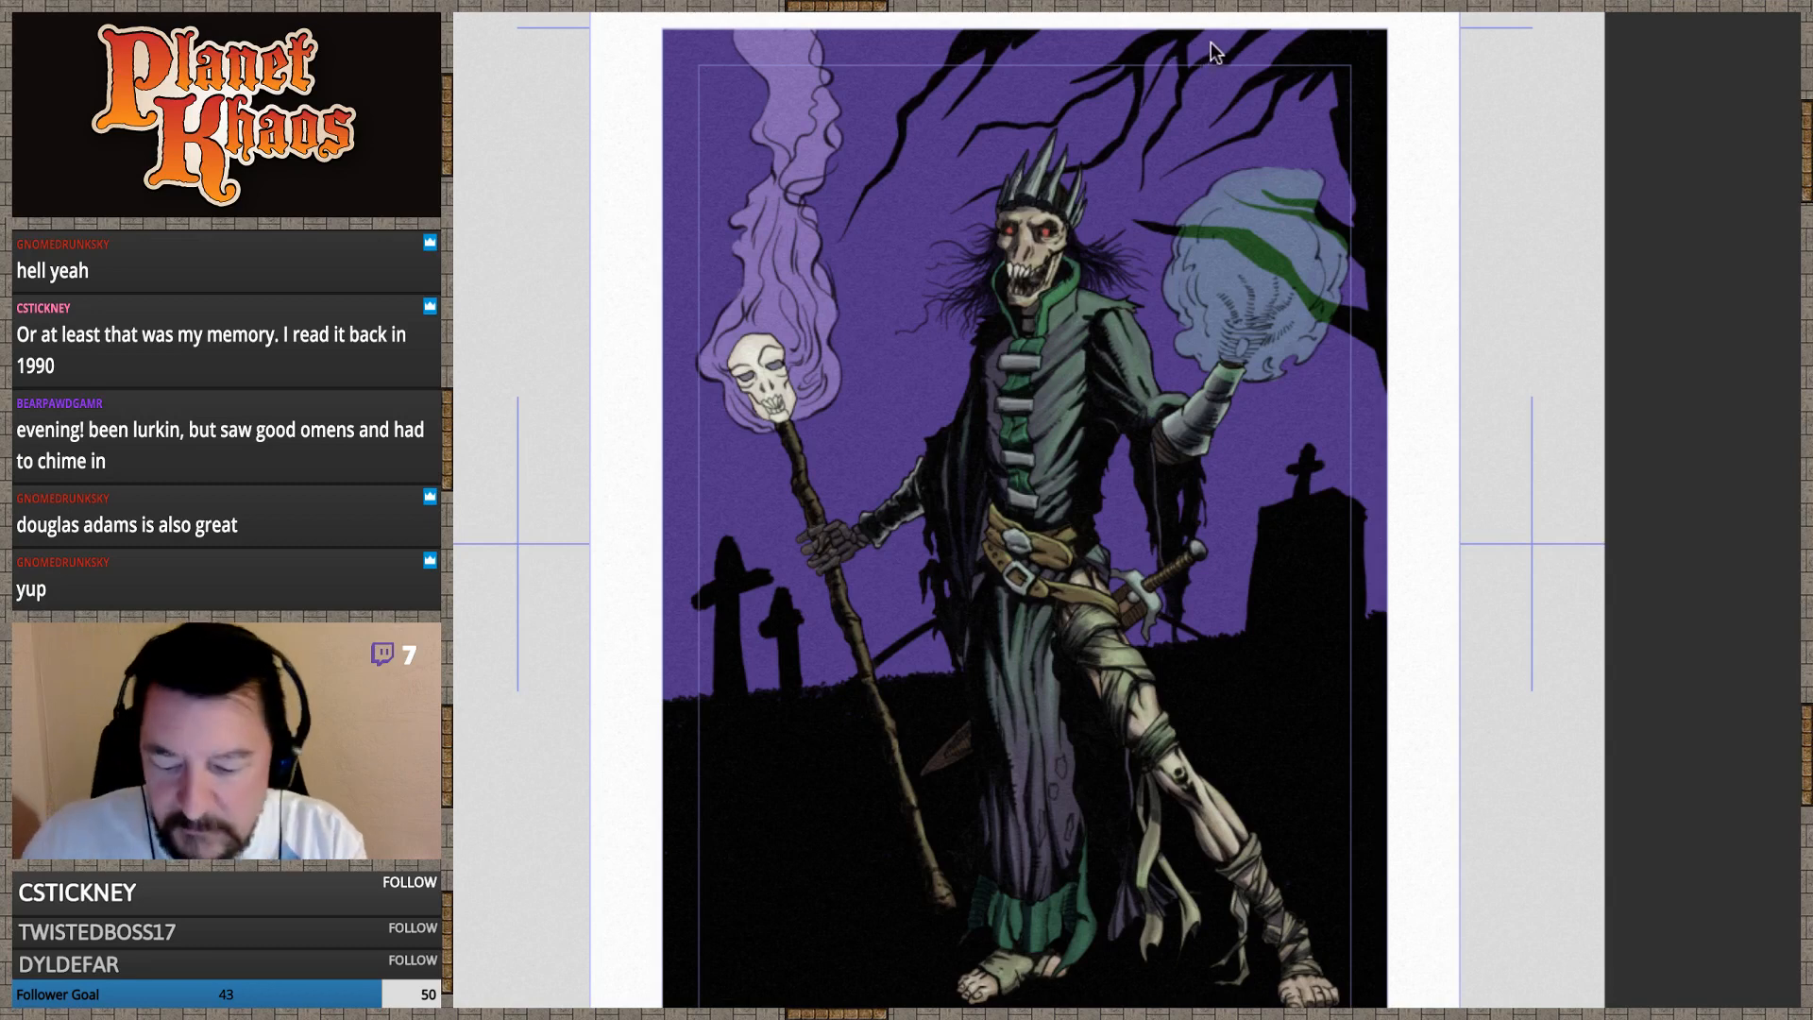
Add short black twigs to the hanging branch nearest the skull staff's purple smoke
key(ctrl+z)
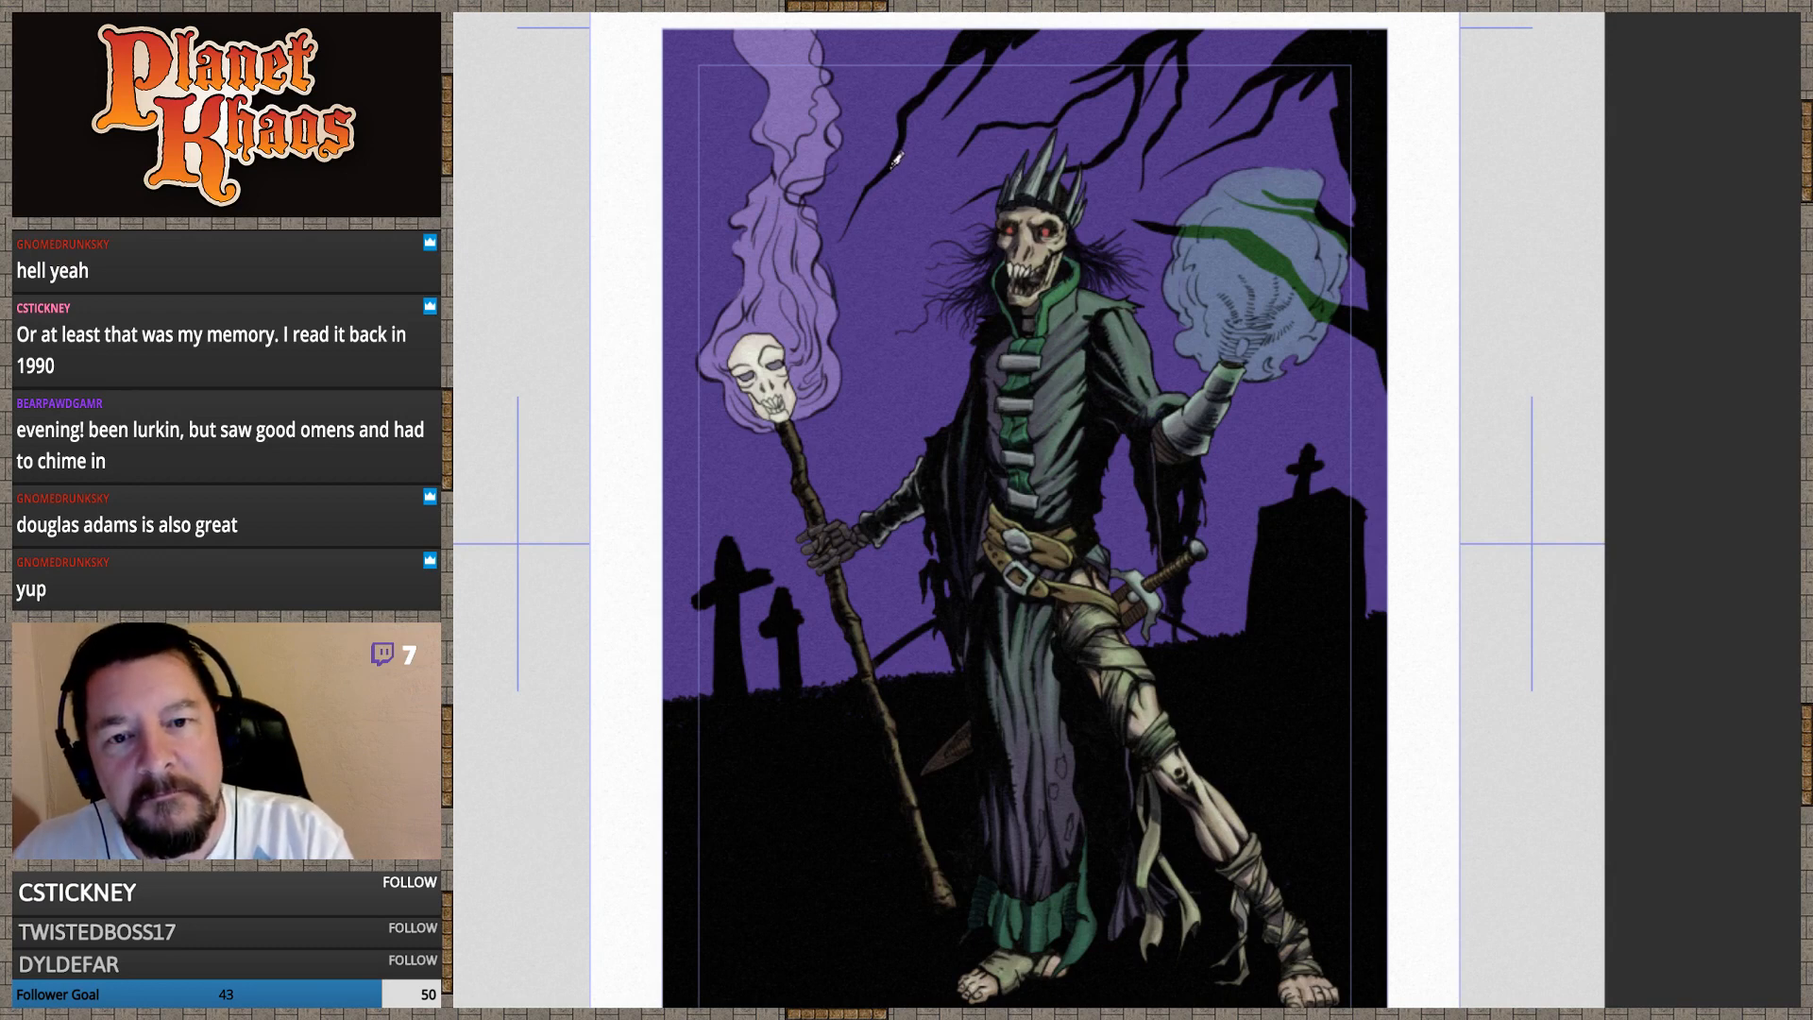
mouse_move(891, 170)
mouse_down()
mouse_move(895, 207)
mouse_move(842, 177)
mouse_up()
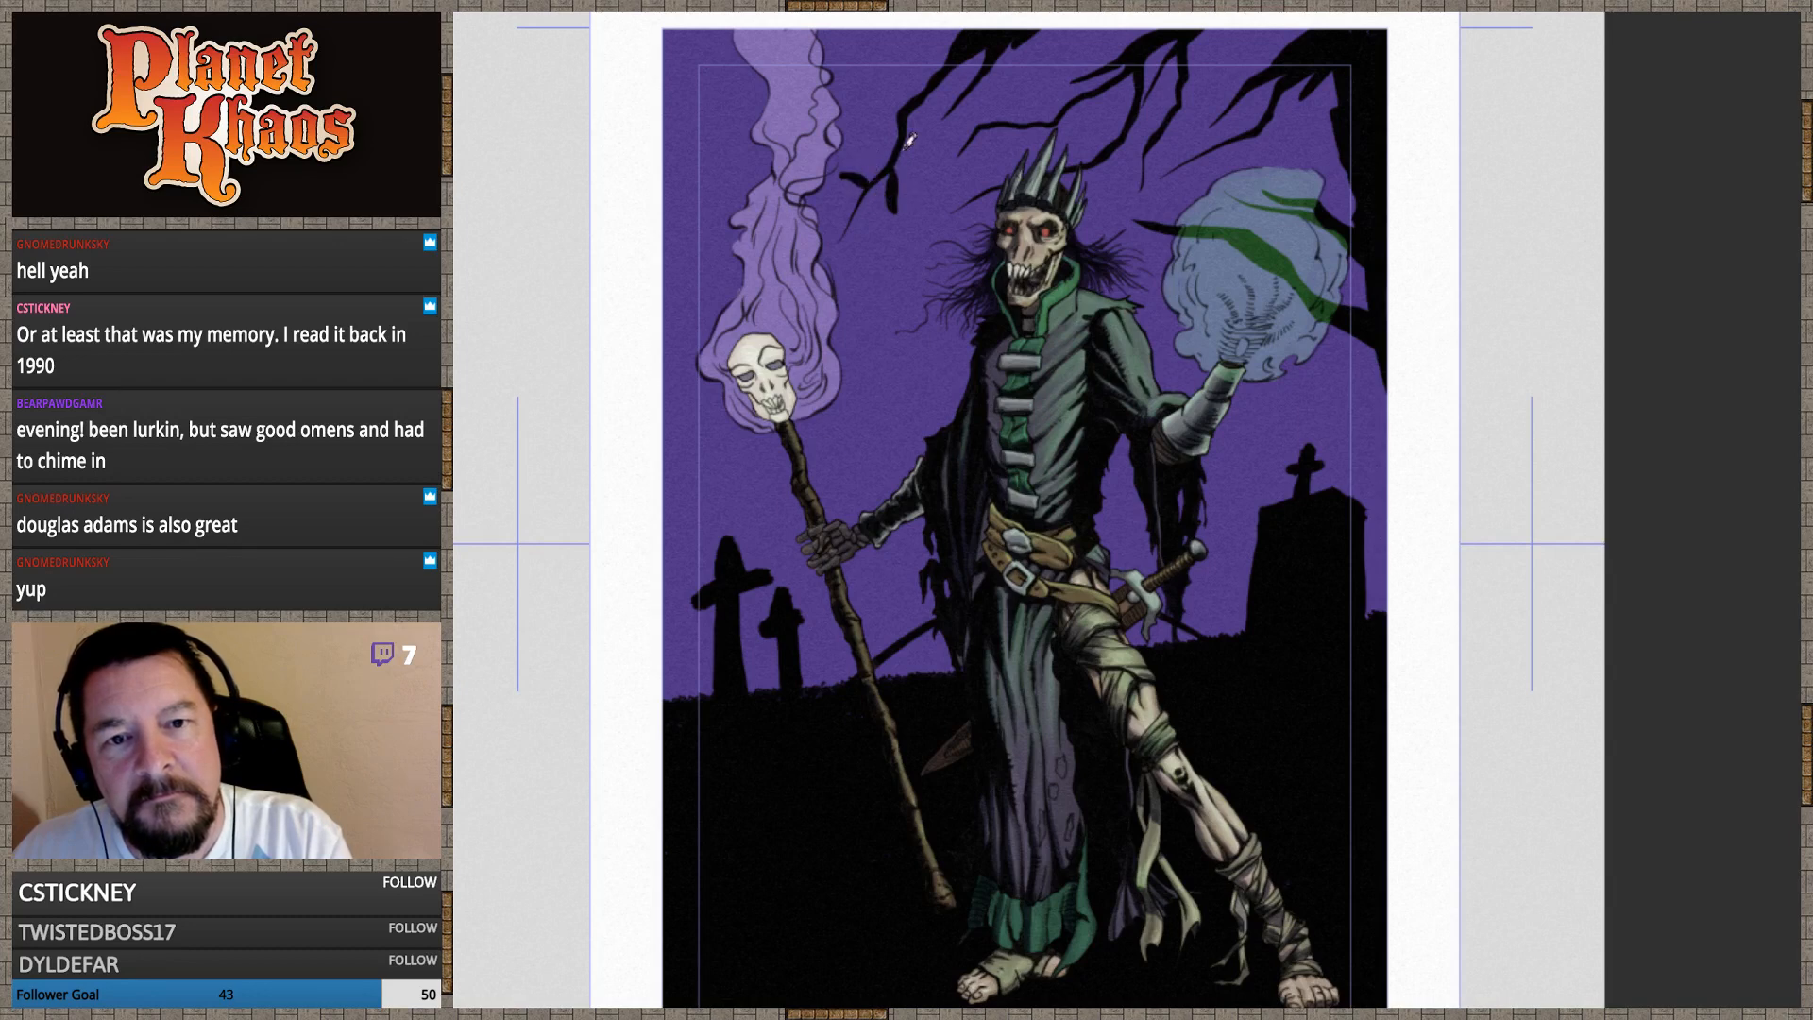
mouse_move(904, 107)
mouse_down()
mouse_move(863, 110)
mouse_move(892, 108)
mouse_up()
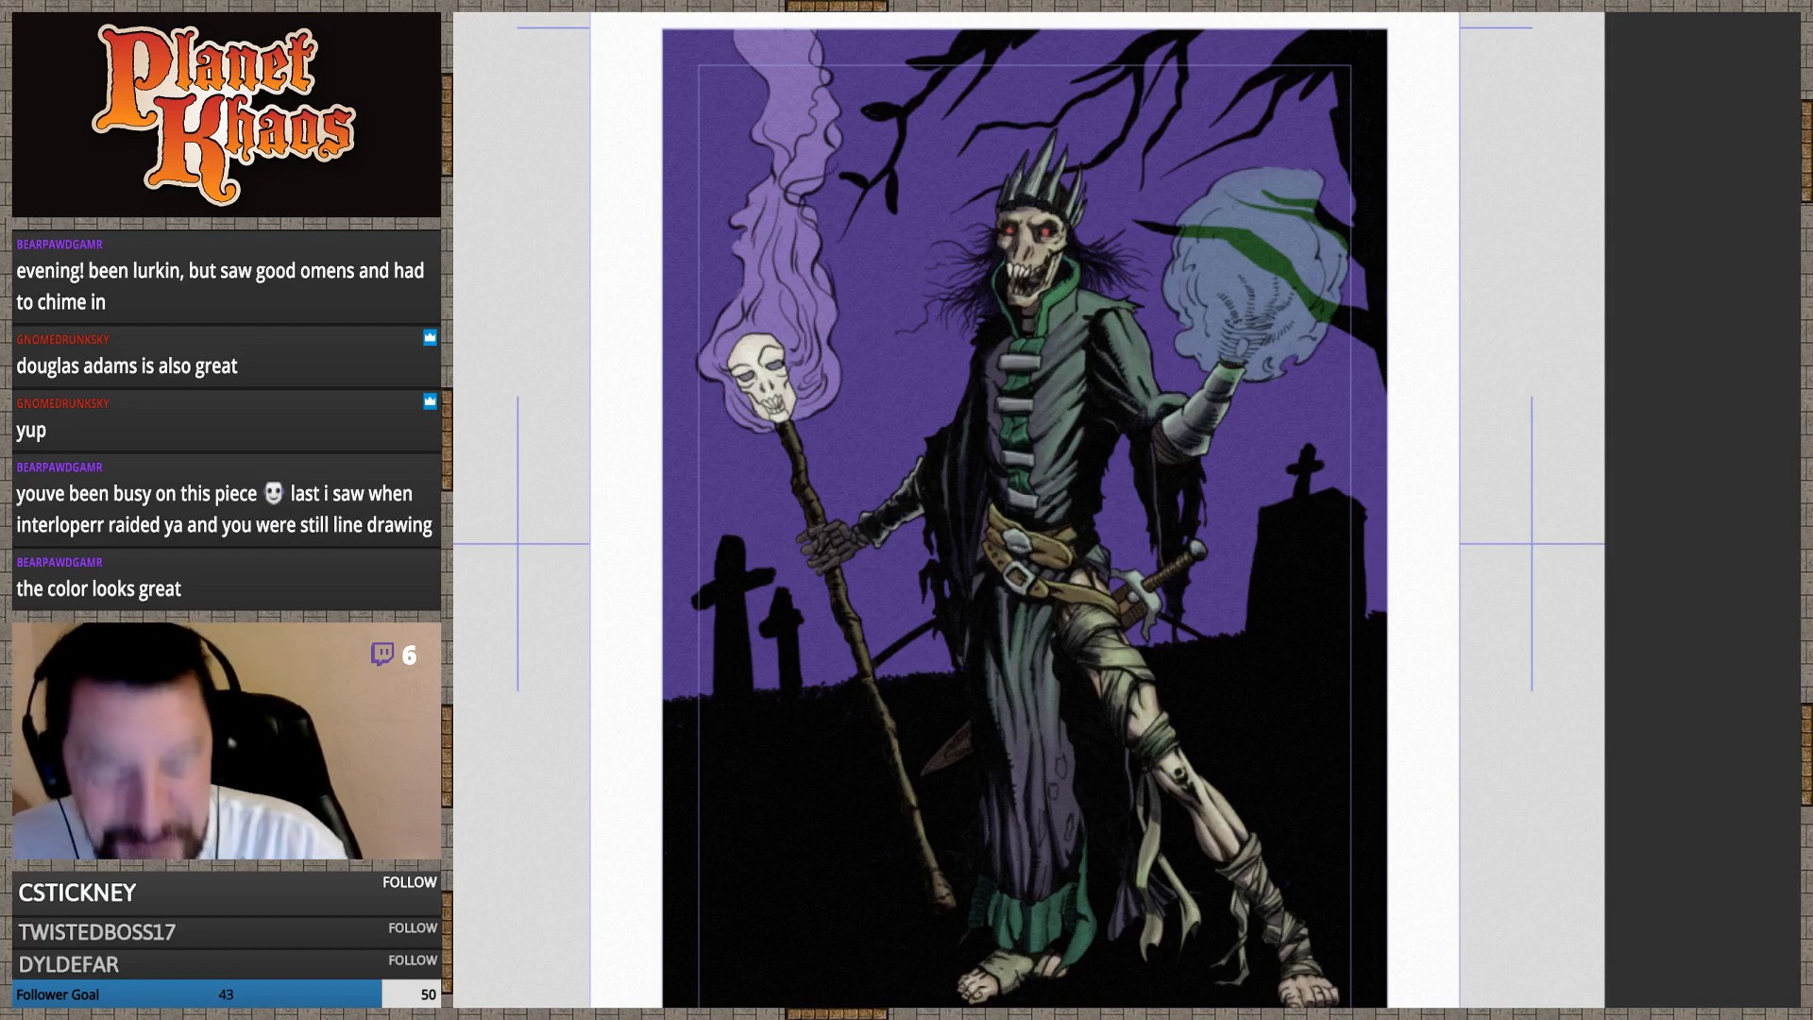
Fill the moon white inside its arc above the horizon, both between the staff and robe and behind the sword
key(ctrl+plus)
key(ctrl+plus)
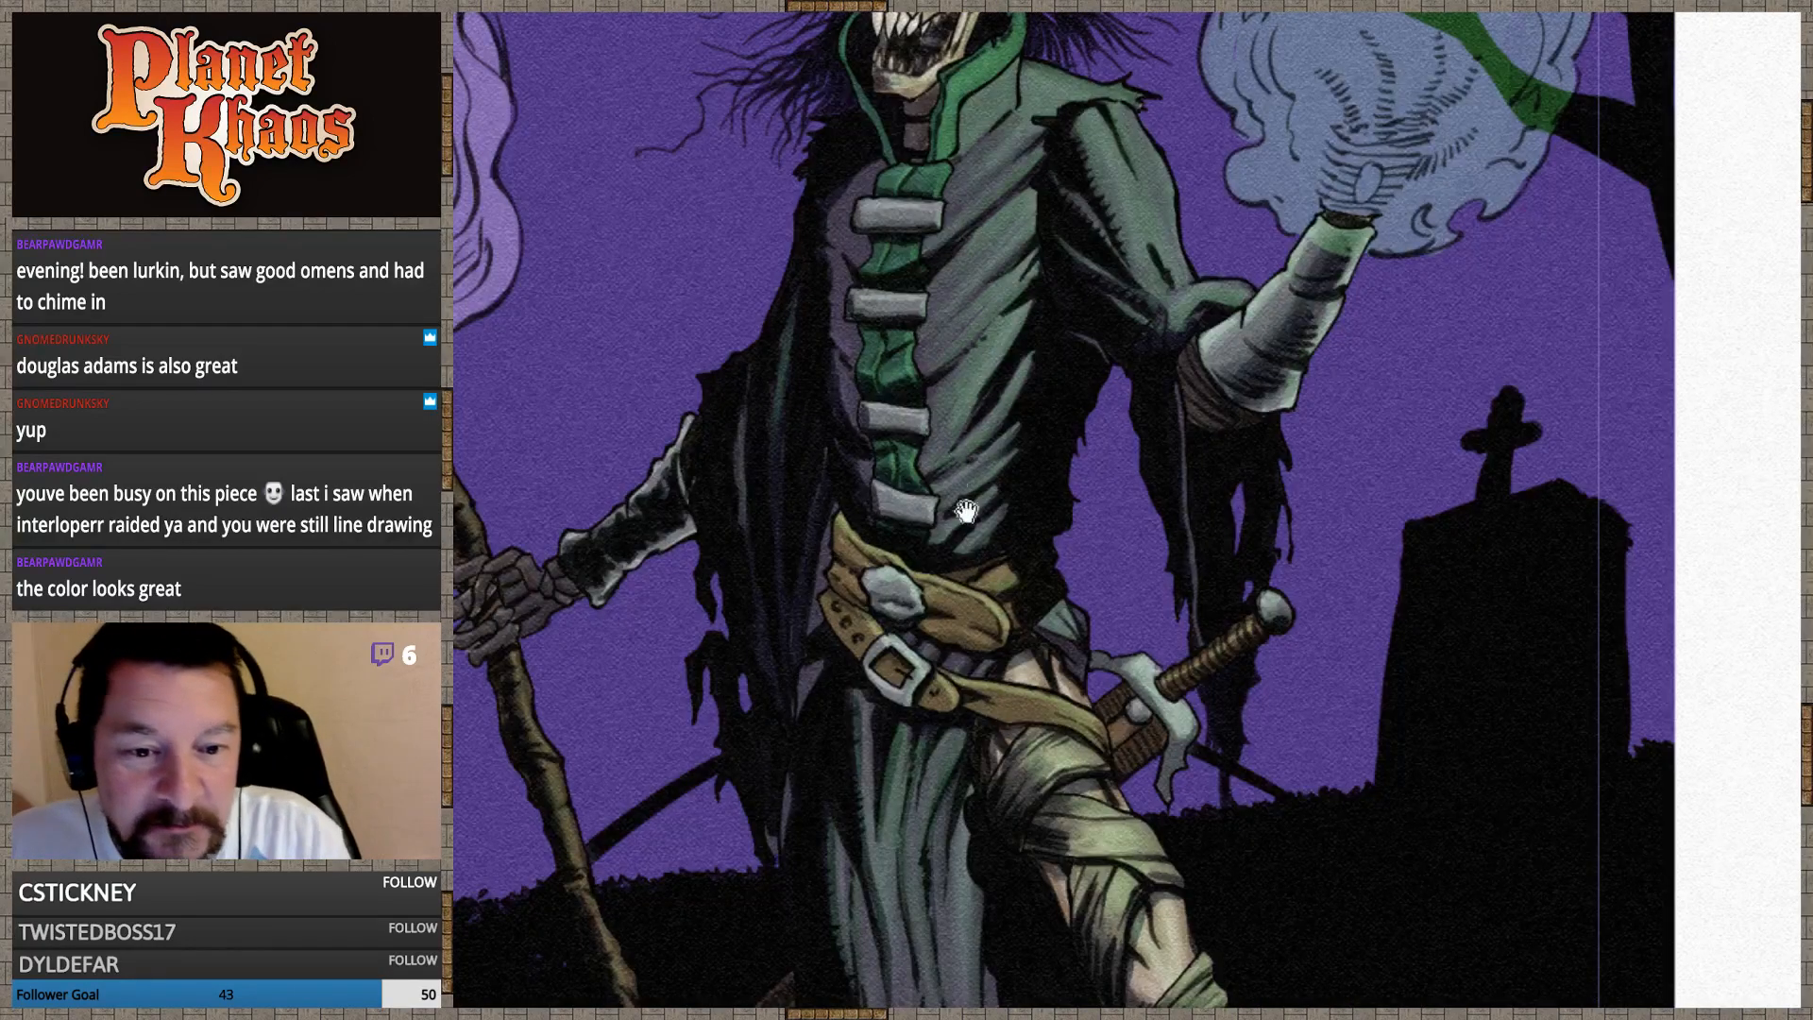
drag(966, 513, 1143, 343)
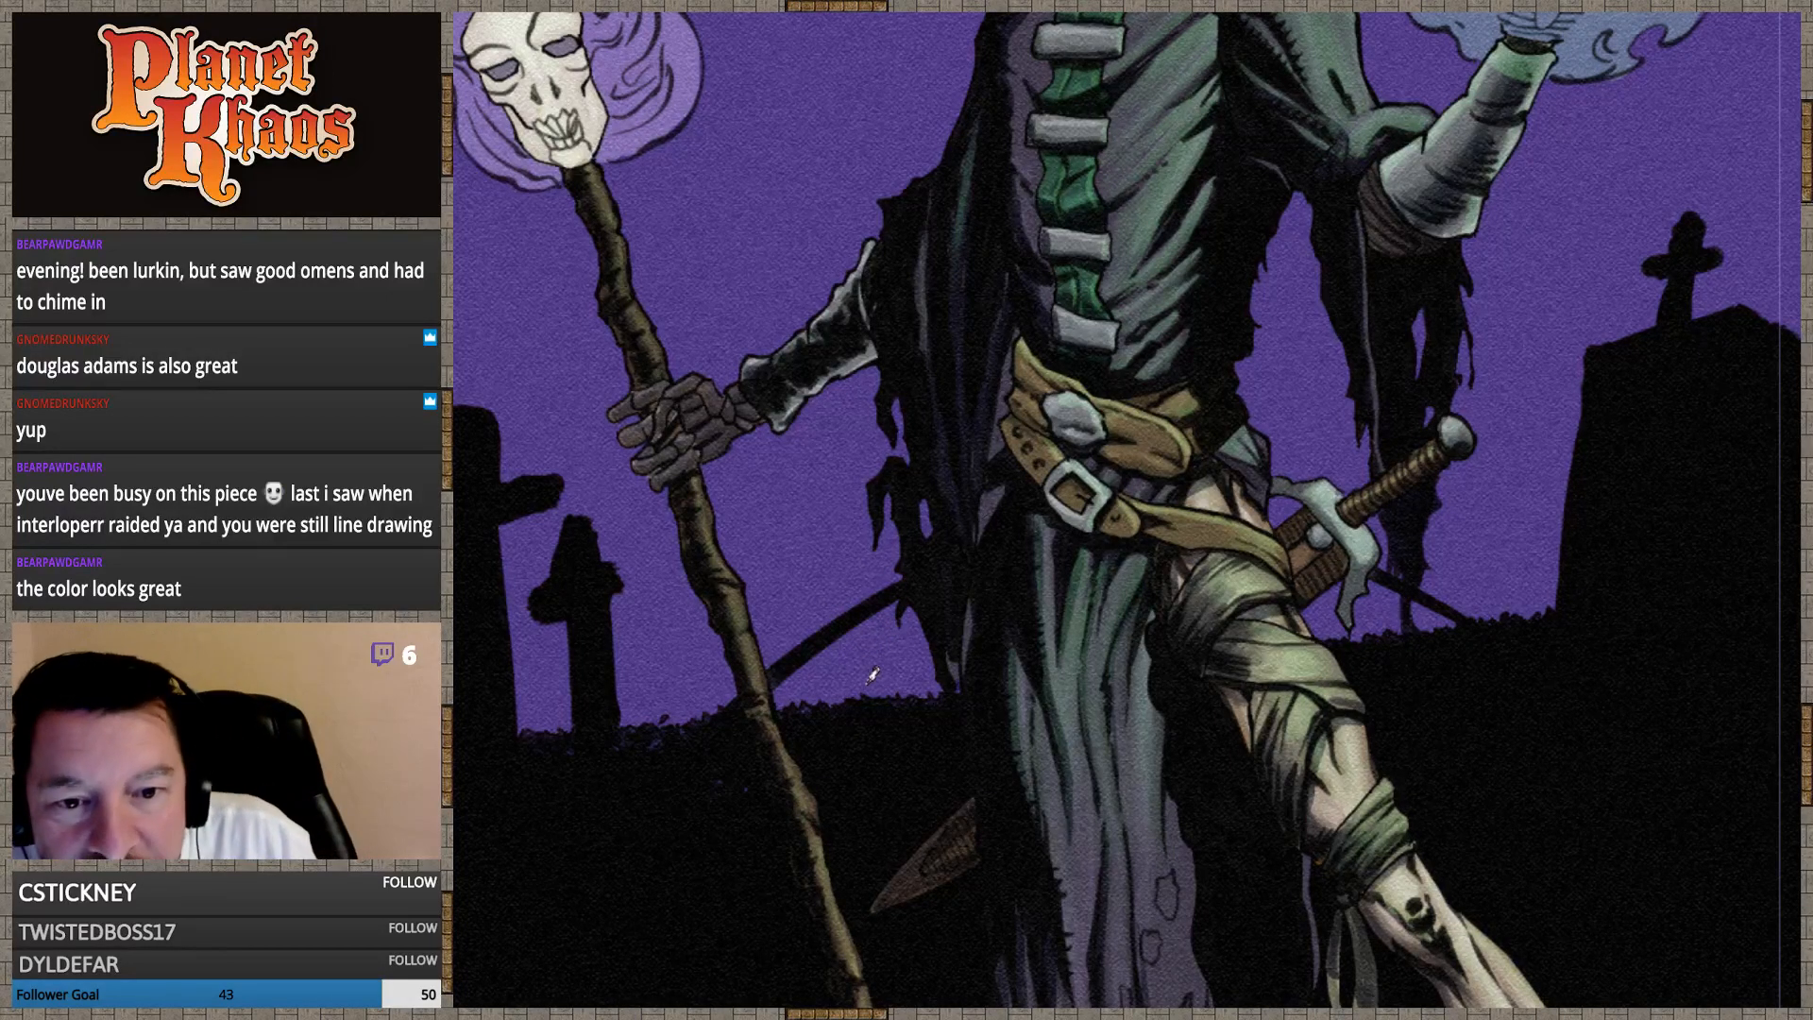
mouse_move(876, 652)
mouse_down()
mouse_move(824, 670)
mouse_move(833, 646)
mouse_move(780, 683)
mouse_move(776, 704)
mouse_move(811, 673)
mouse_move(793, 701)
mouse_move(833, 714)
mouse_up()
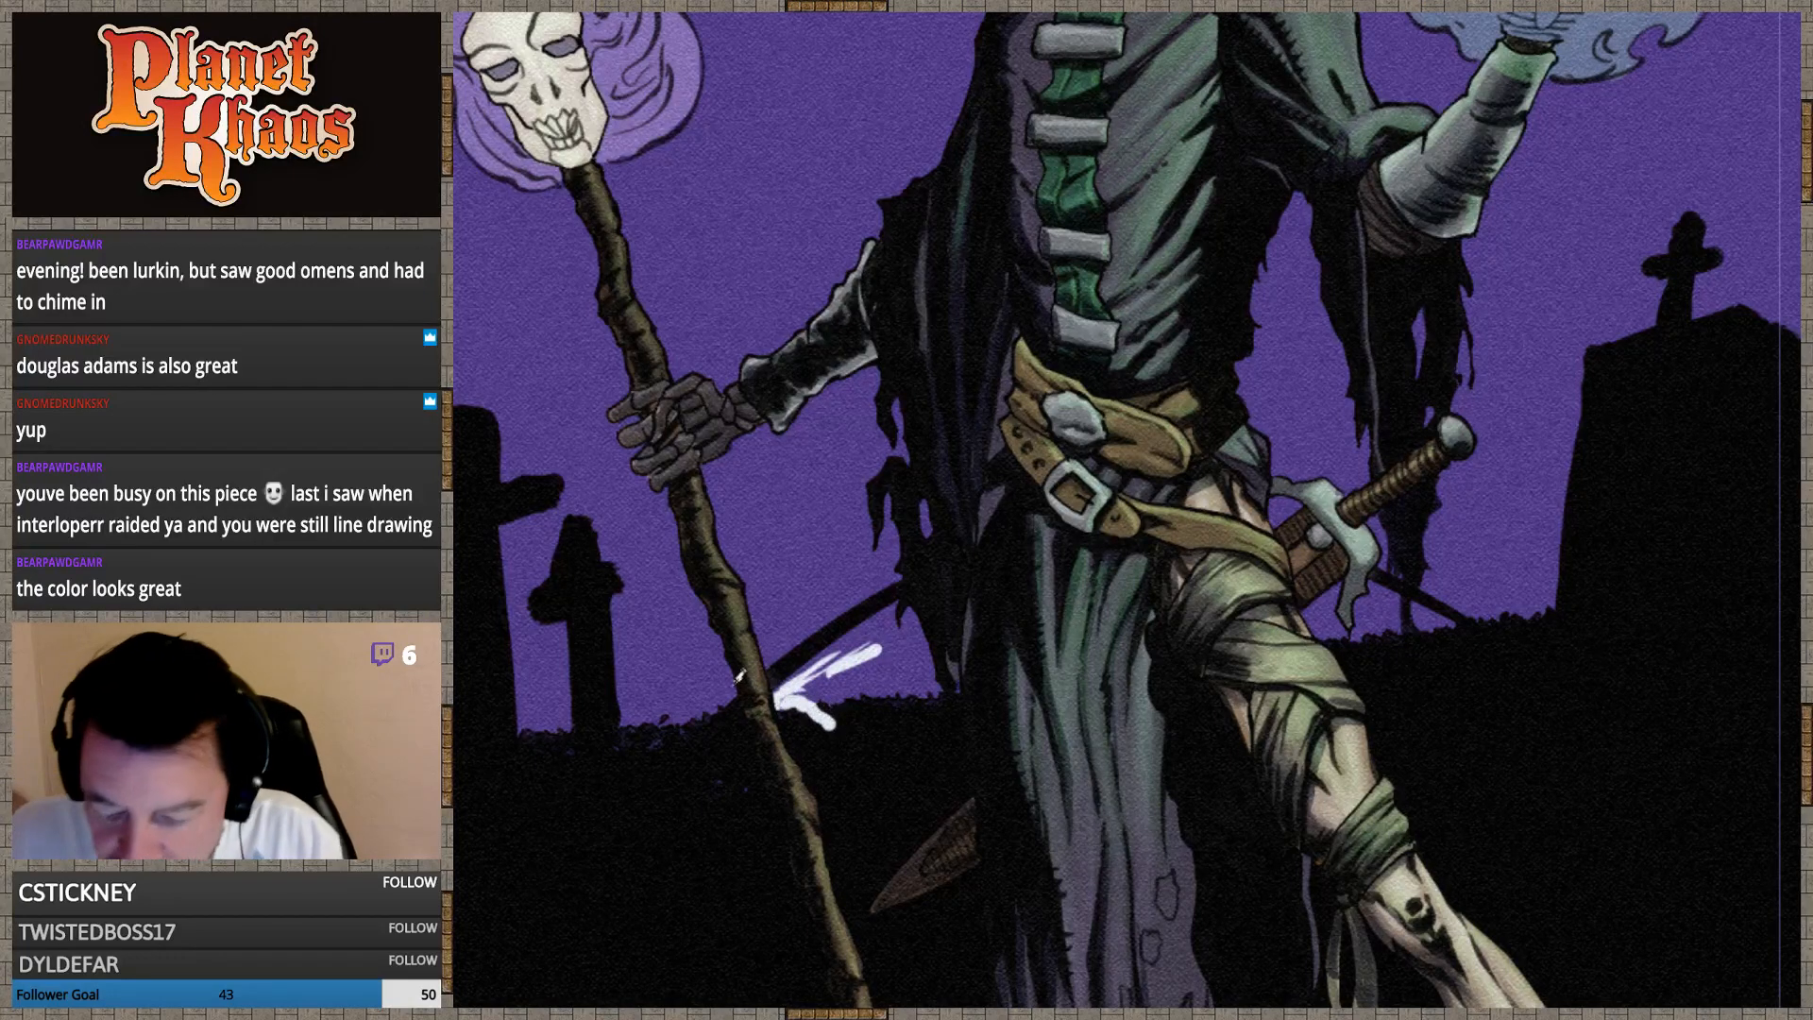
key(ctrl+z)
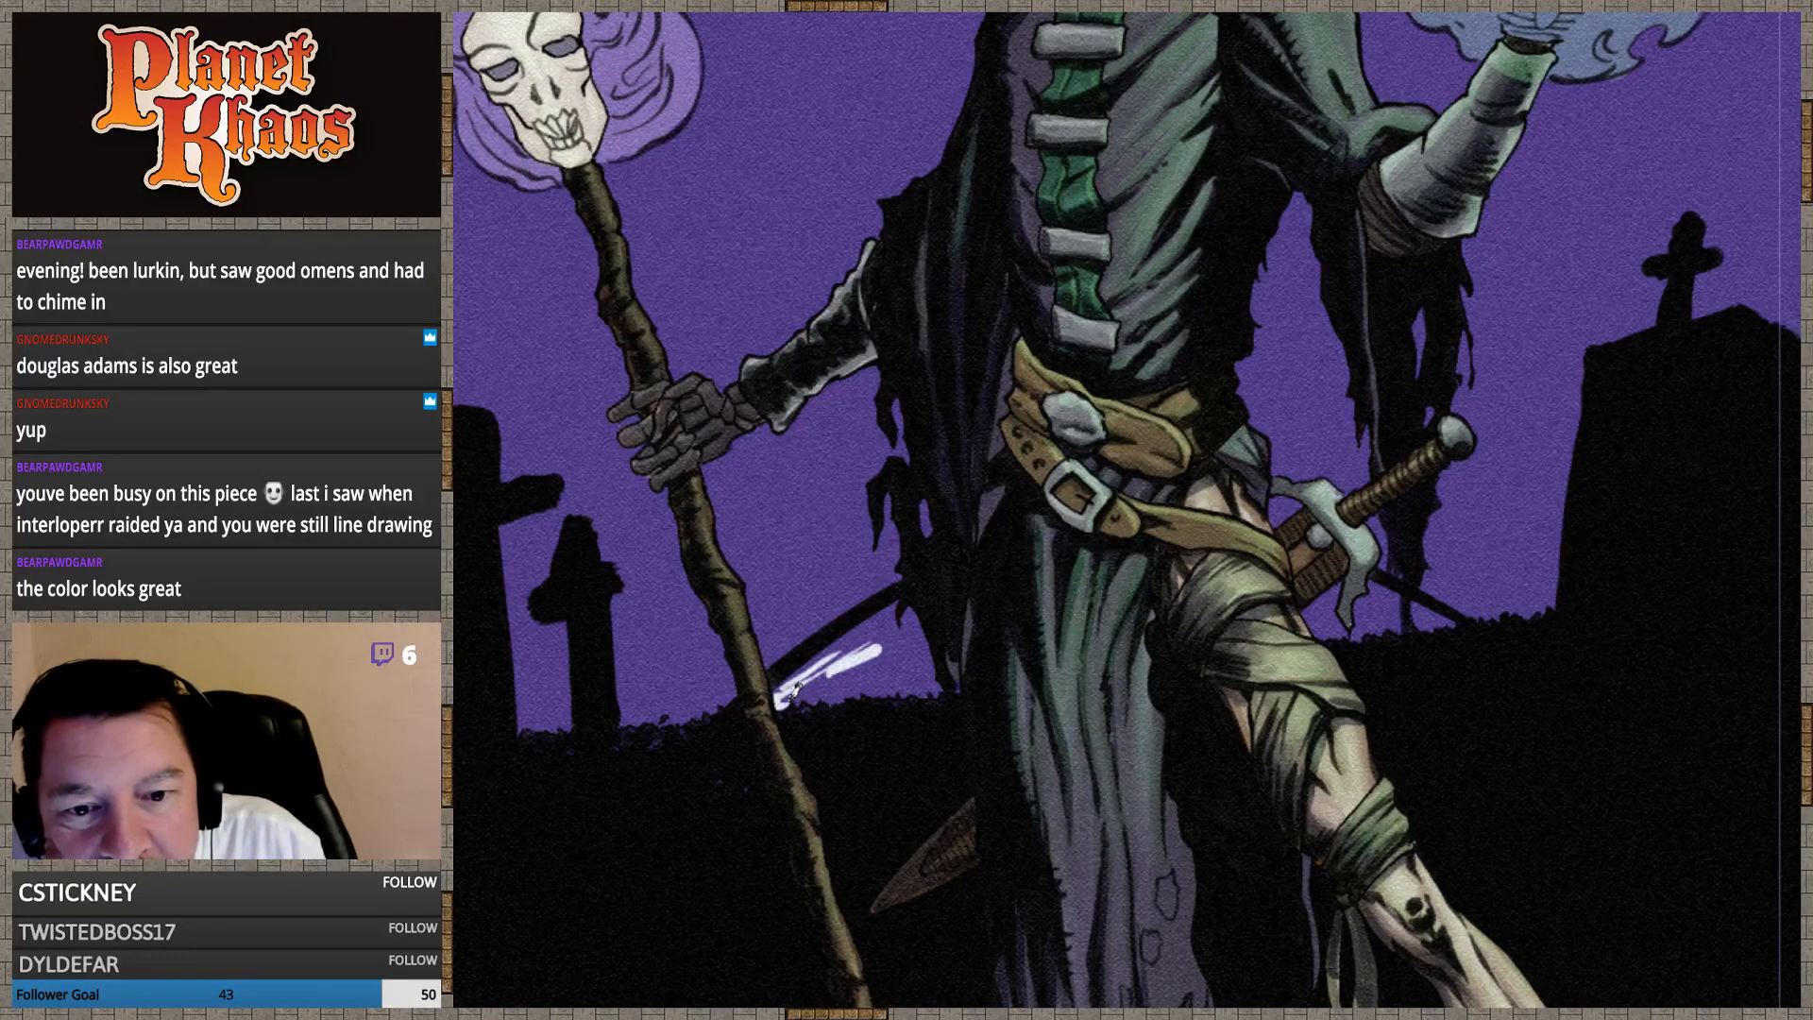
drag(790, 694, 942, 691)
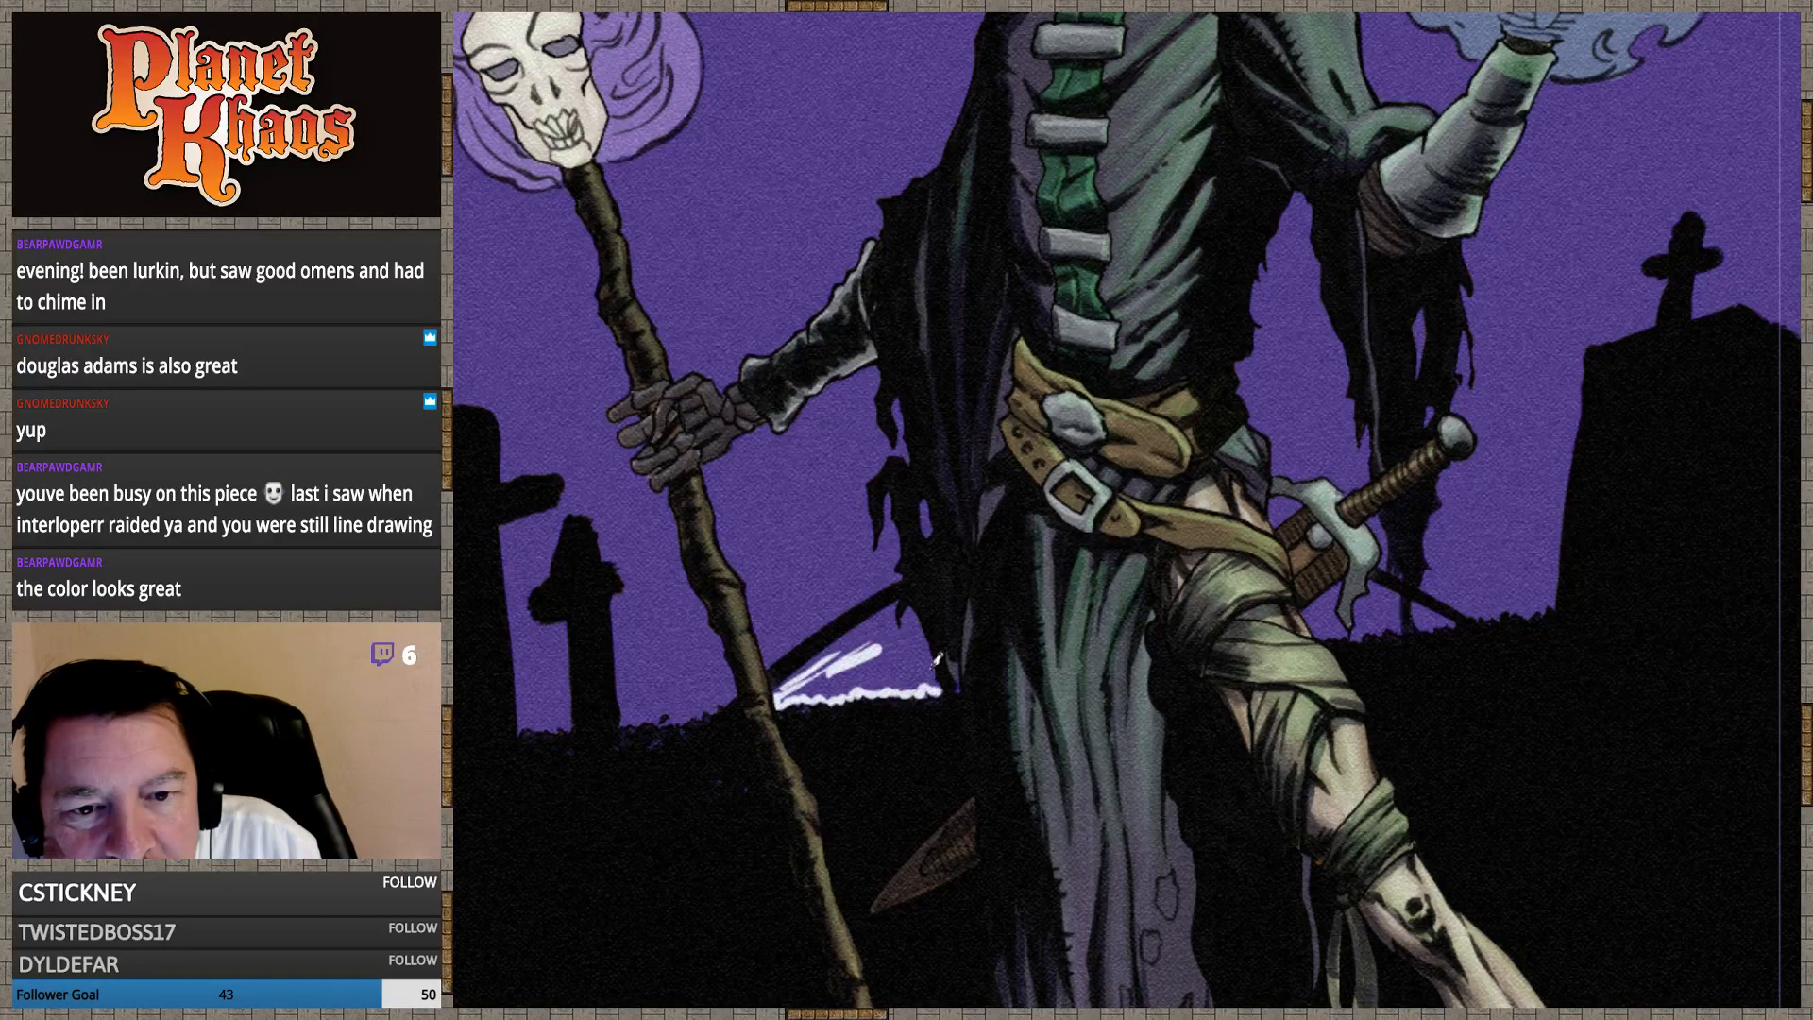
mouse_move(924, 616)
mouse_down()
mouse_move(949, 683)
mouse_move(914, 610)
mouse_up()
mouse_move(896, 613)
mouse_down()
mouse_move(783, 684)
mouse_move(805, 692)
mouse_move(897, 621)
mouse_move(808, 694)
mouse_move(922, 637)
mouse_move(830, 696)
mouse_move(932, 619)
mouse_up()
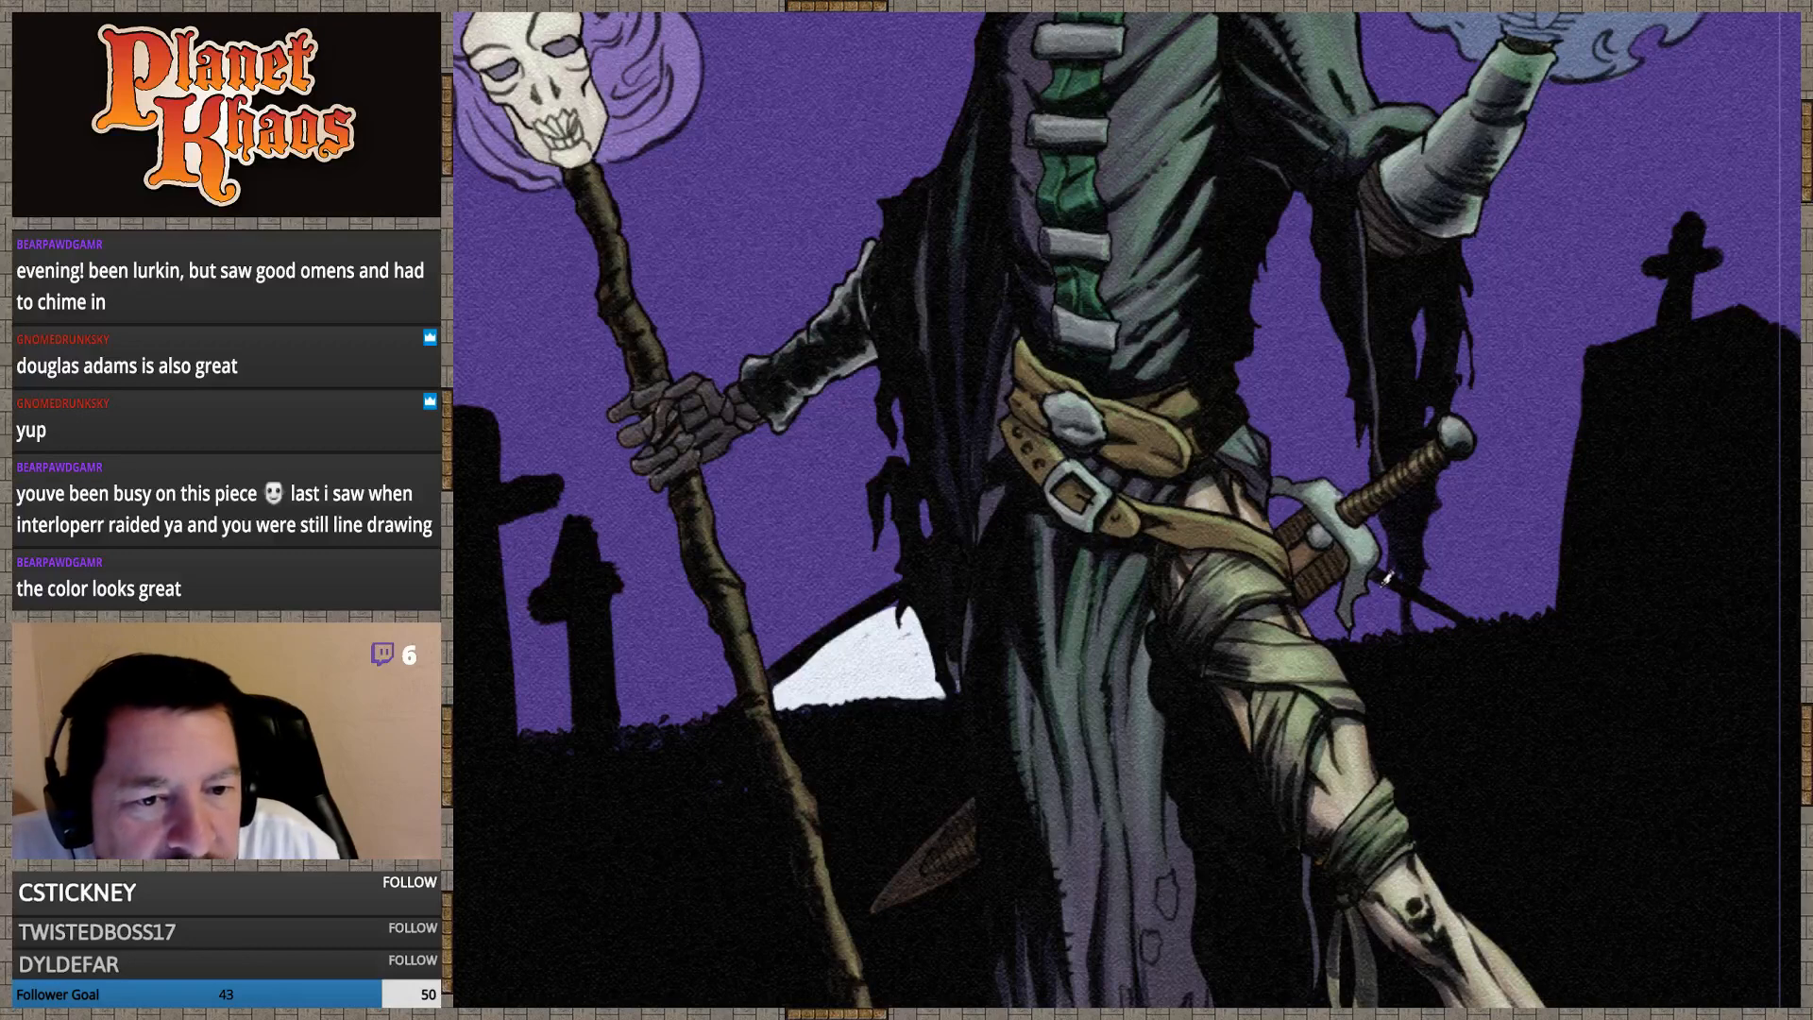
mouse_move(1378, 587)
mouse_down()
mouse_move(1455, 622)
mouse_move(1305, 616)
mouse_move(1440, 616)
mouse_move(1383, 595)
mouse_move(1336, 600)
mouse_move(1355, 620)
mouse_move(1407, 609)
mouse_move(1334, 630)
mouse_move(1442, 618)
mouse_move(1404, 620)
mouse_up()
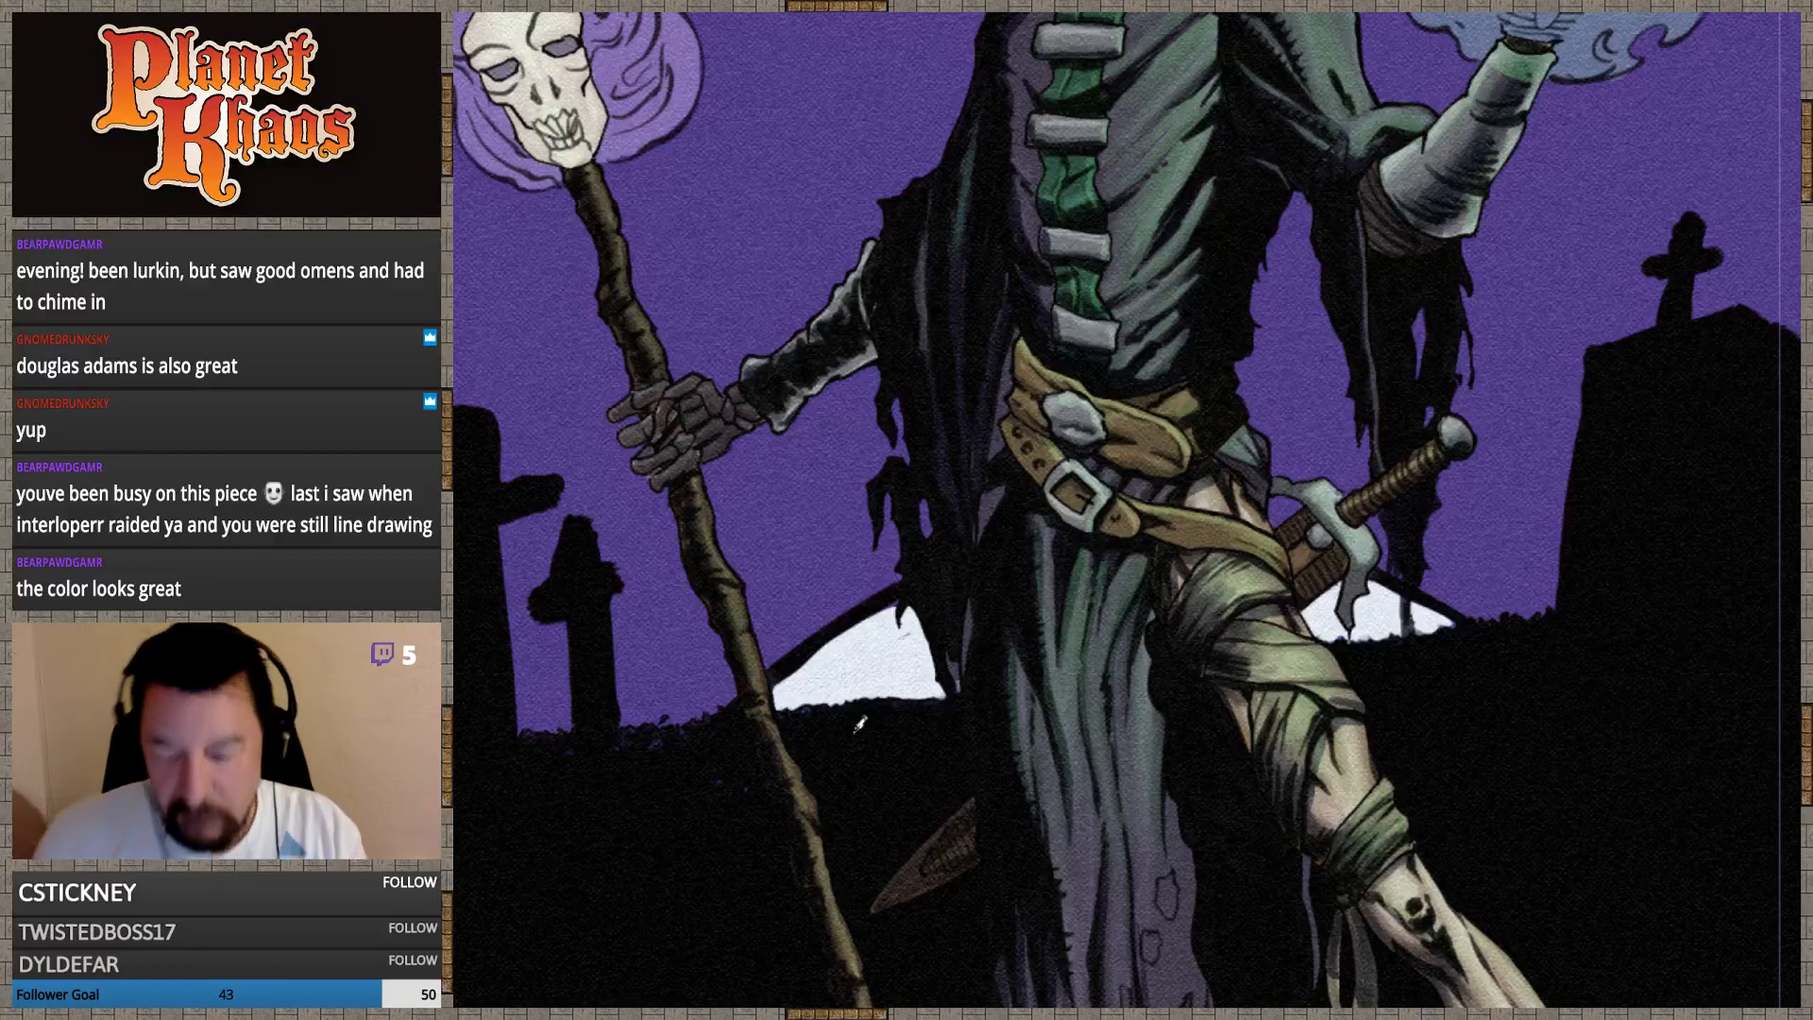
Select the purple sky, including the enclosed gaps among the branches and around the lich's cloak, and test the selection by clearing its fill
scroll(854, 727, down, 2)
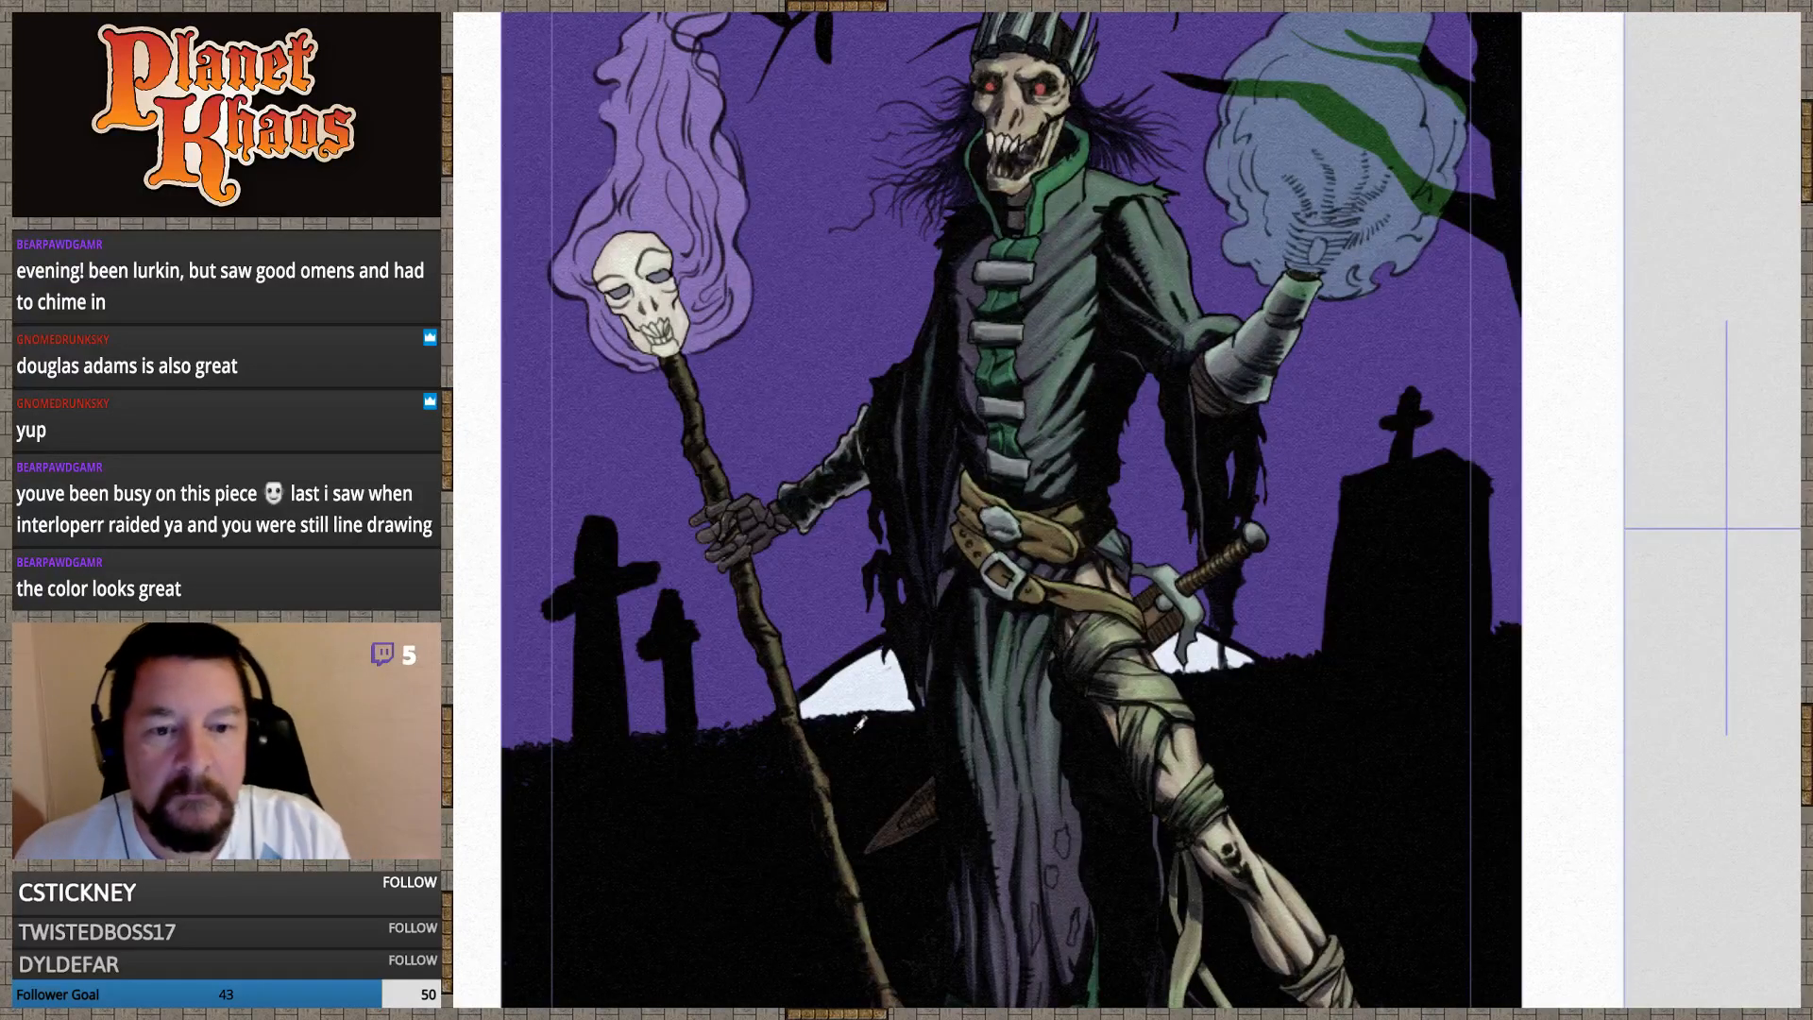
scroll(854, 741, down, 2)
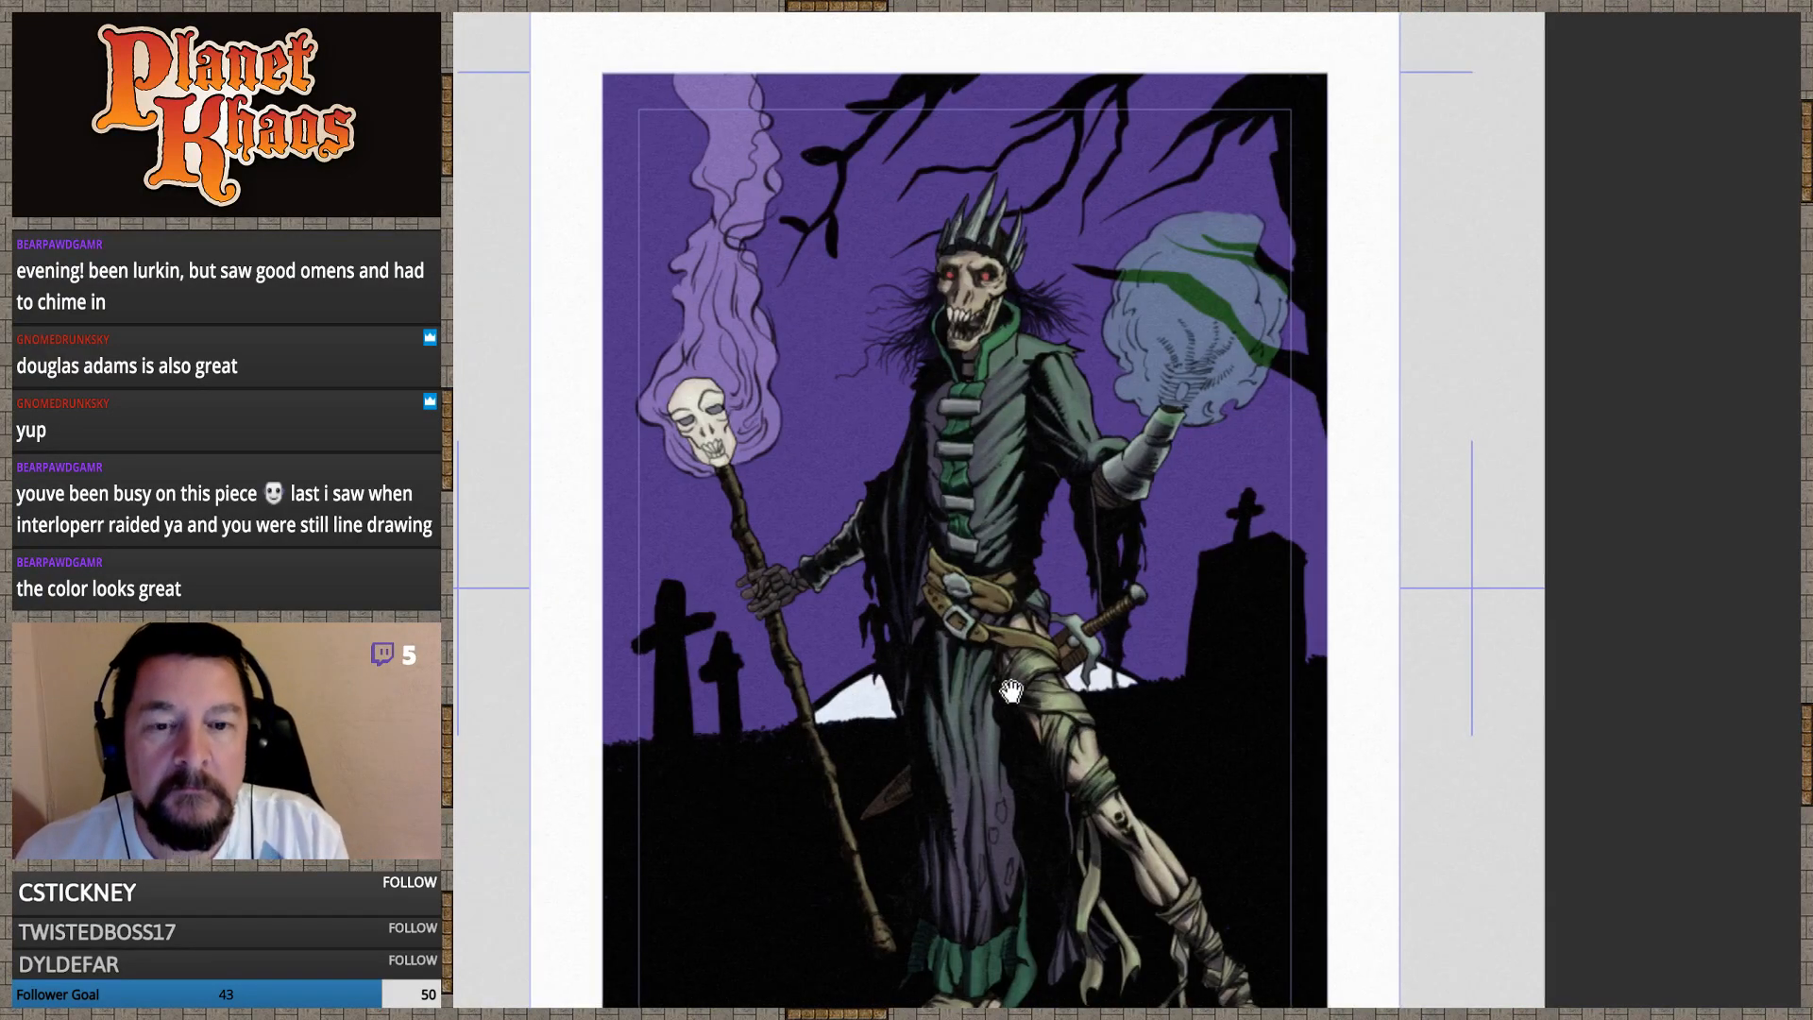
mouse_move(1015, 691)
mouse_down()
mouse_move(1043, 808)
mouse_move(1055, 664)
mouse_up()
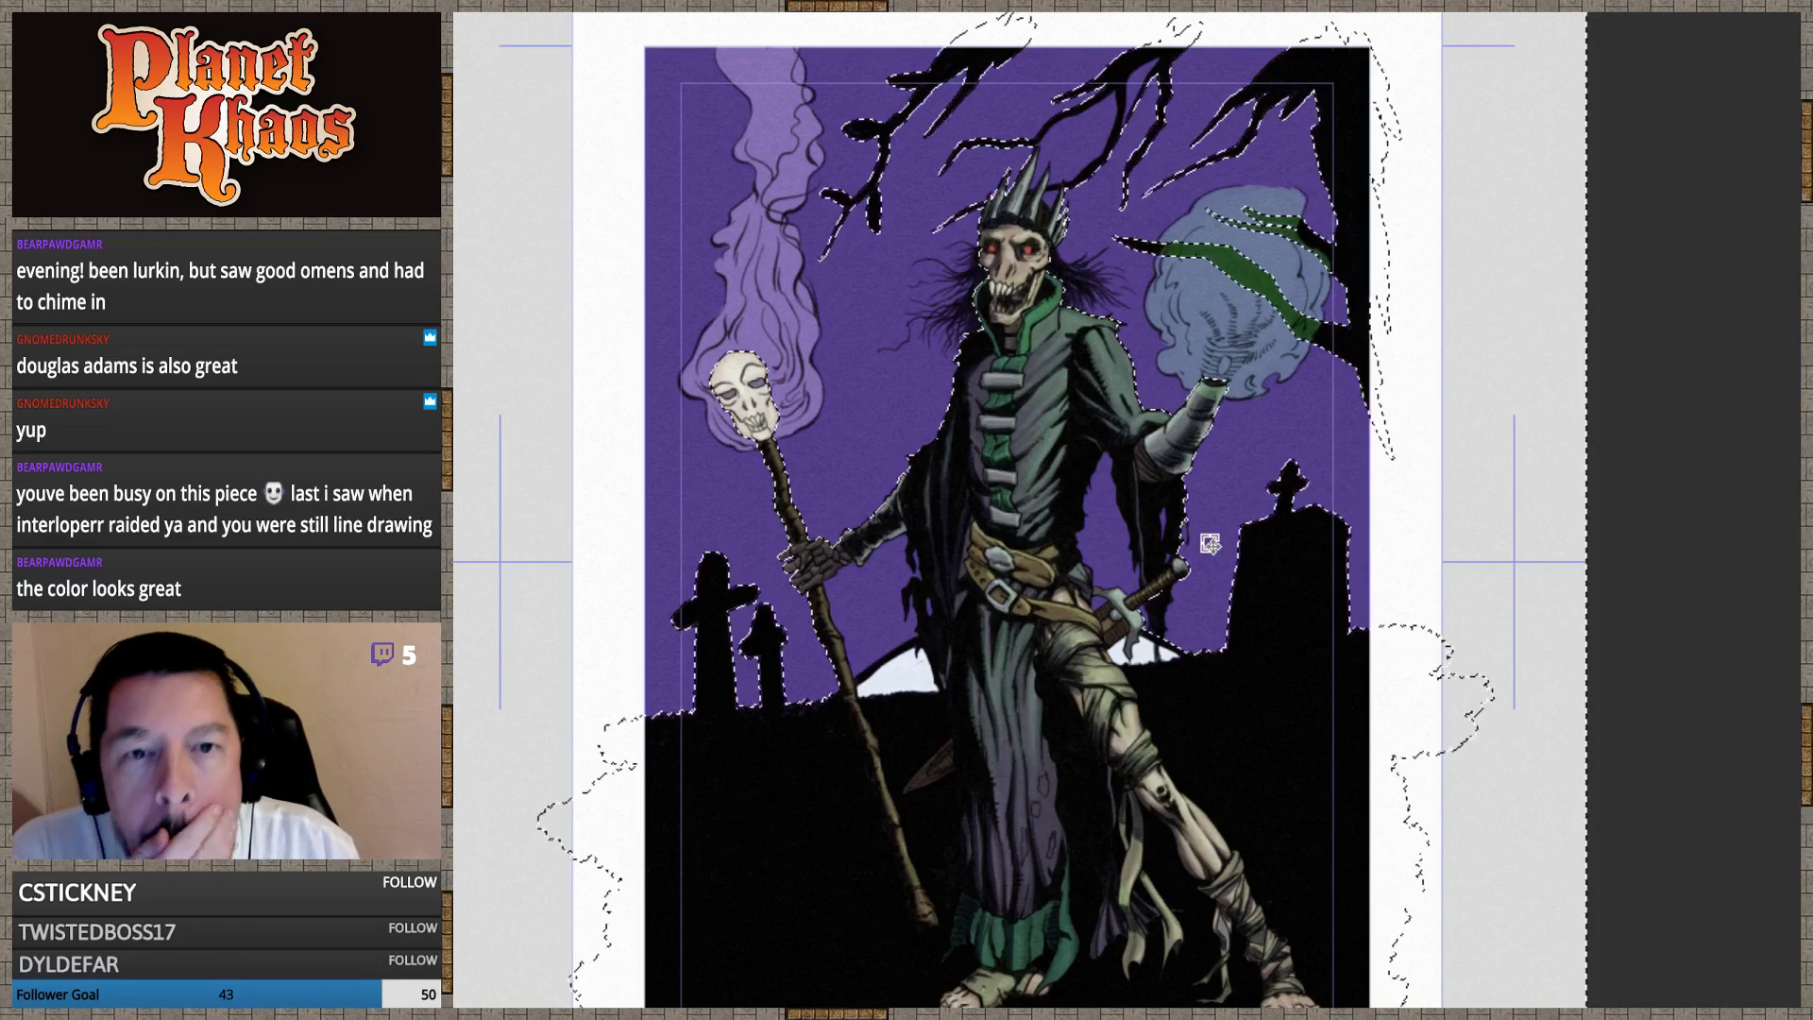
key(Delete)
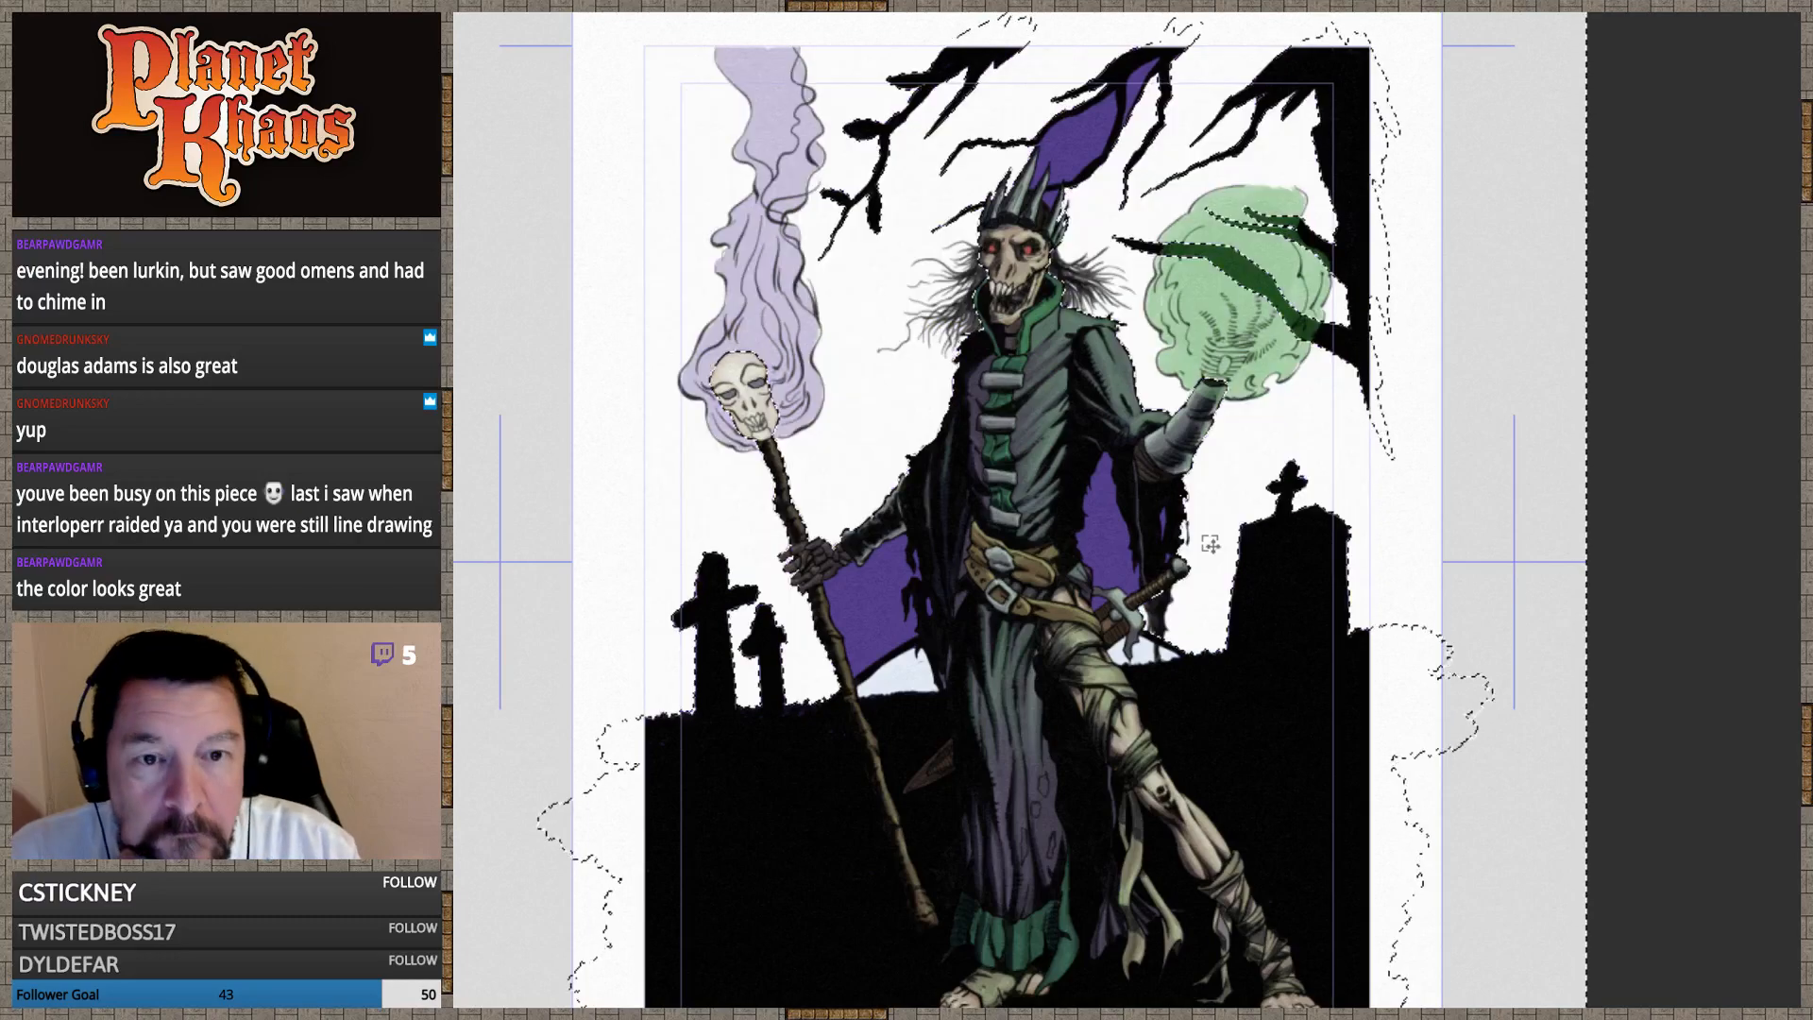
key(ctrl+z)
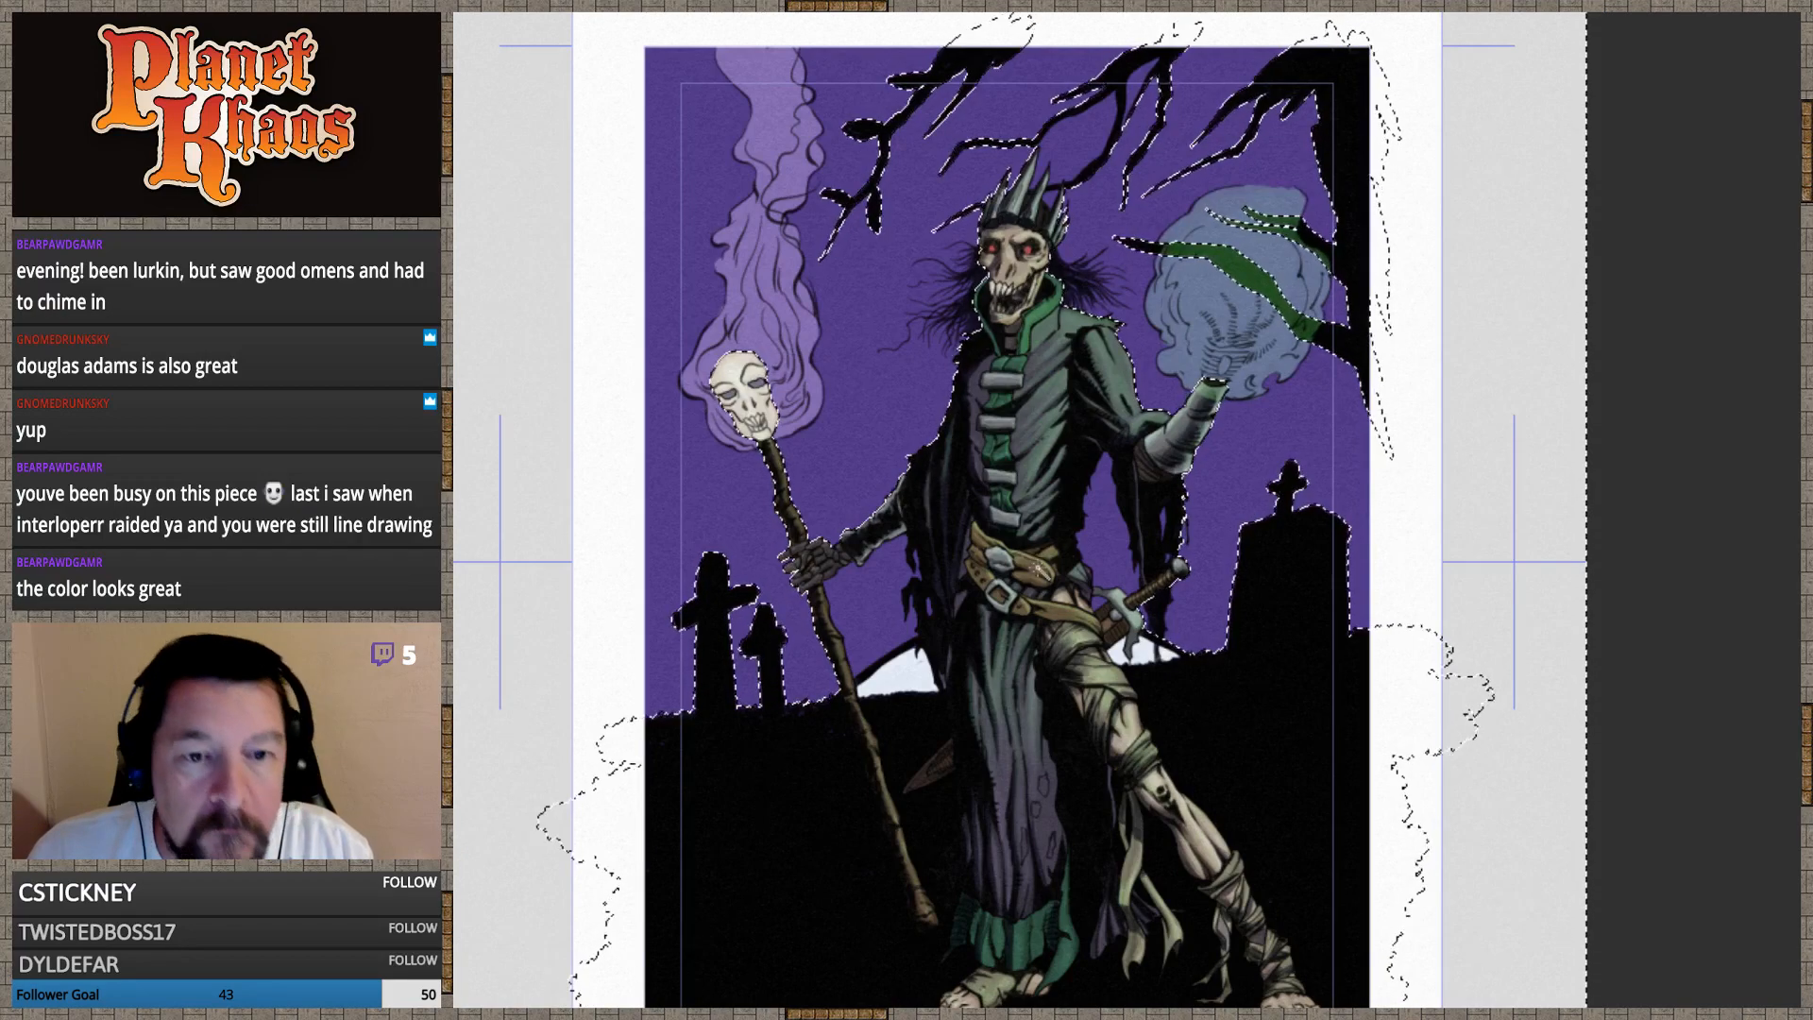
click(1236, 492)
key(Delete)
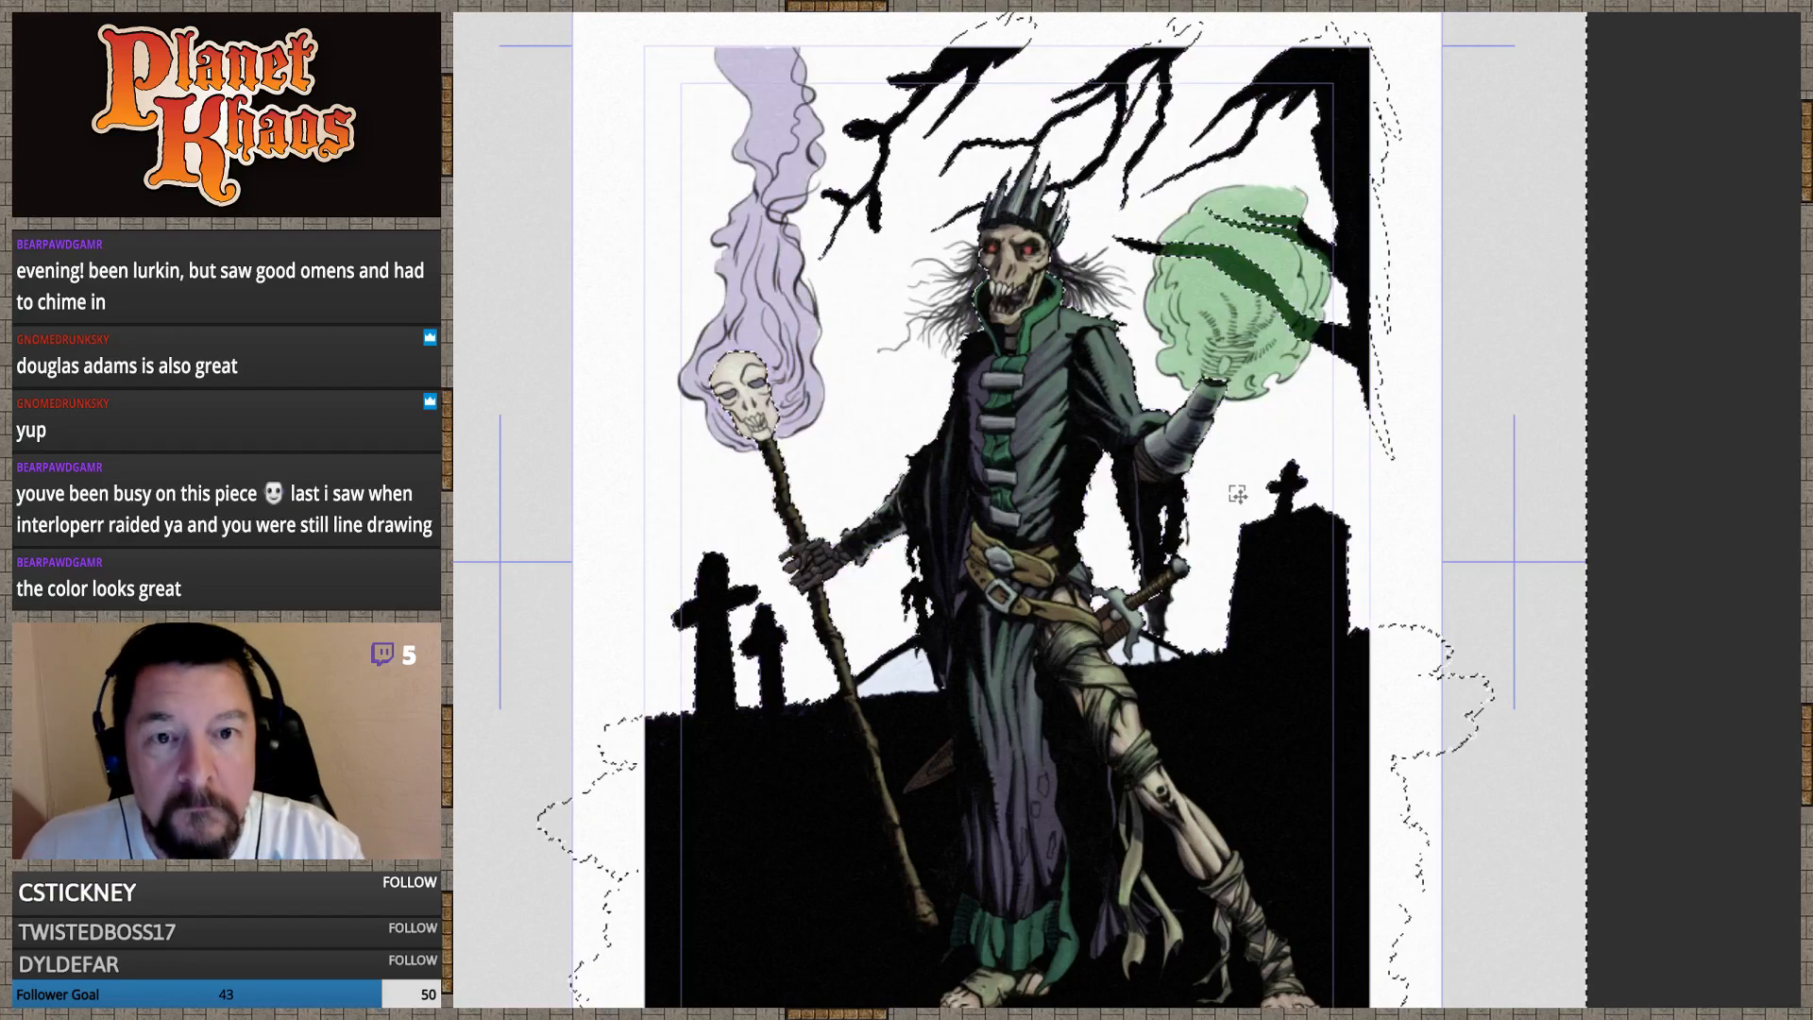
key(ctrl+z)
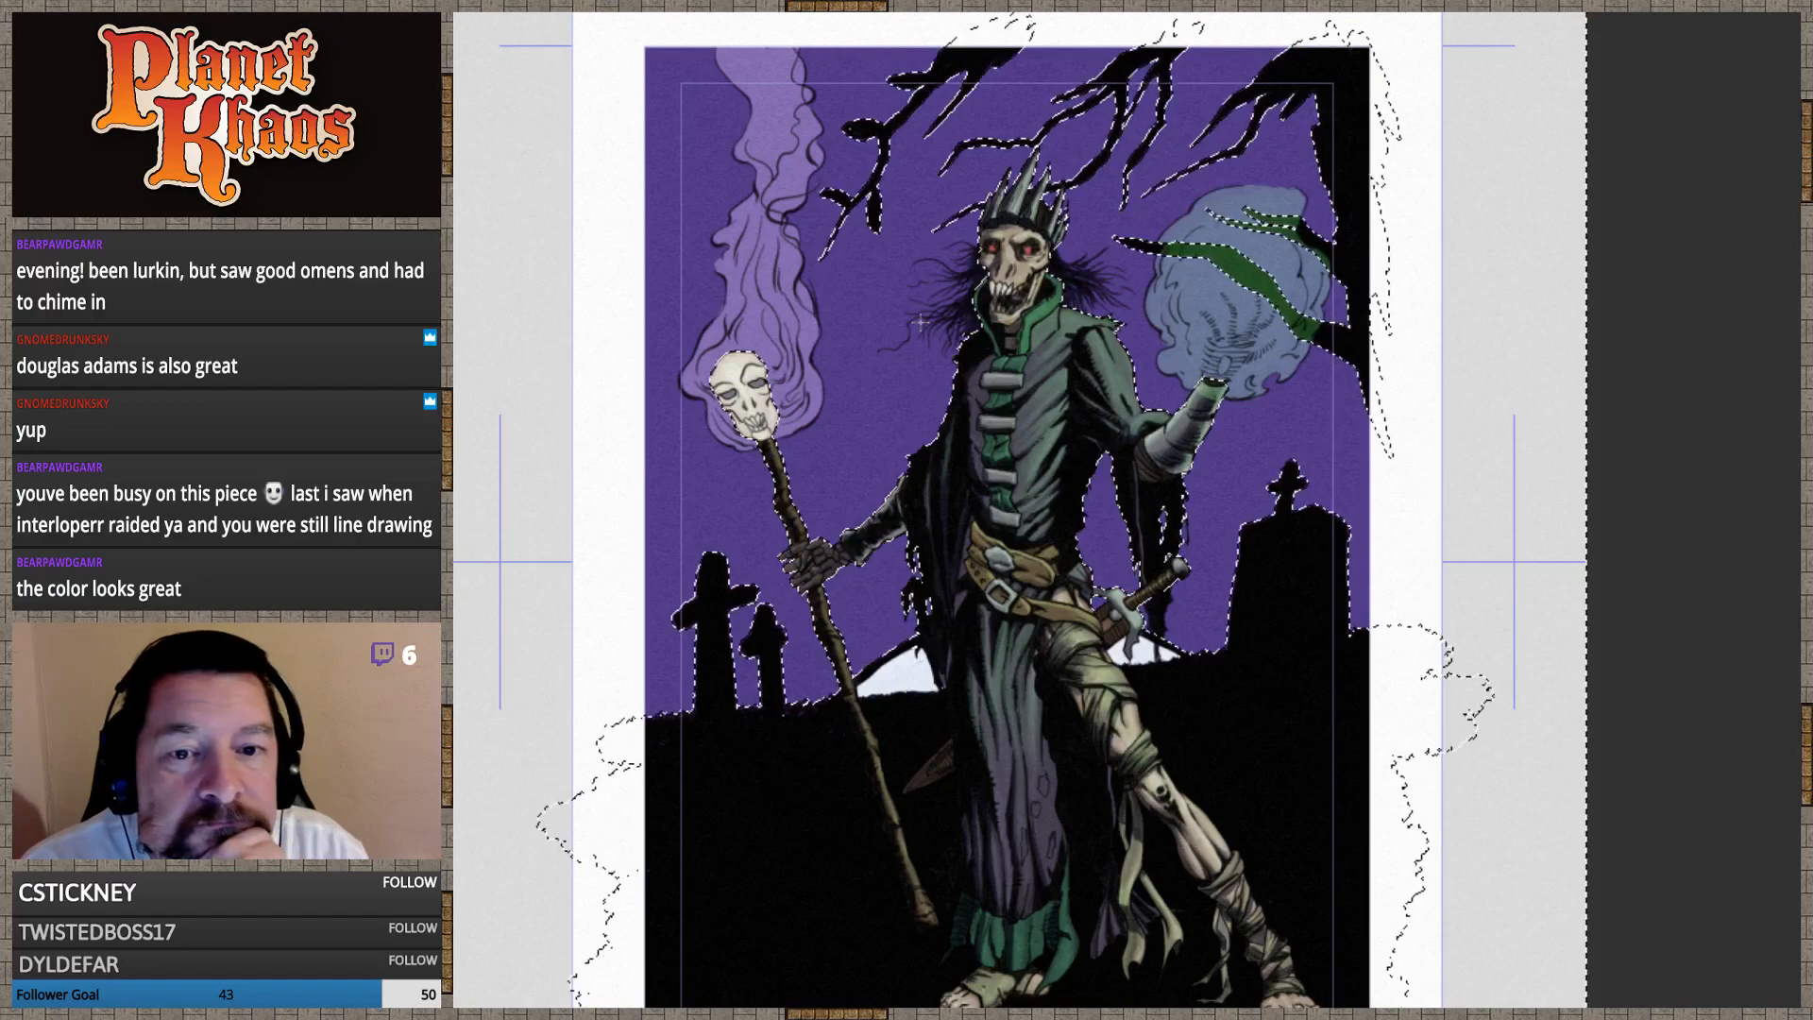
drag(921, 479, 921, 479)
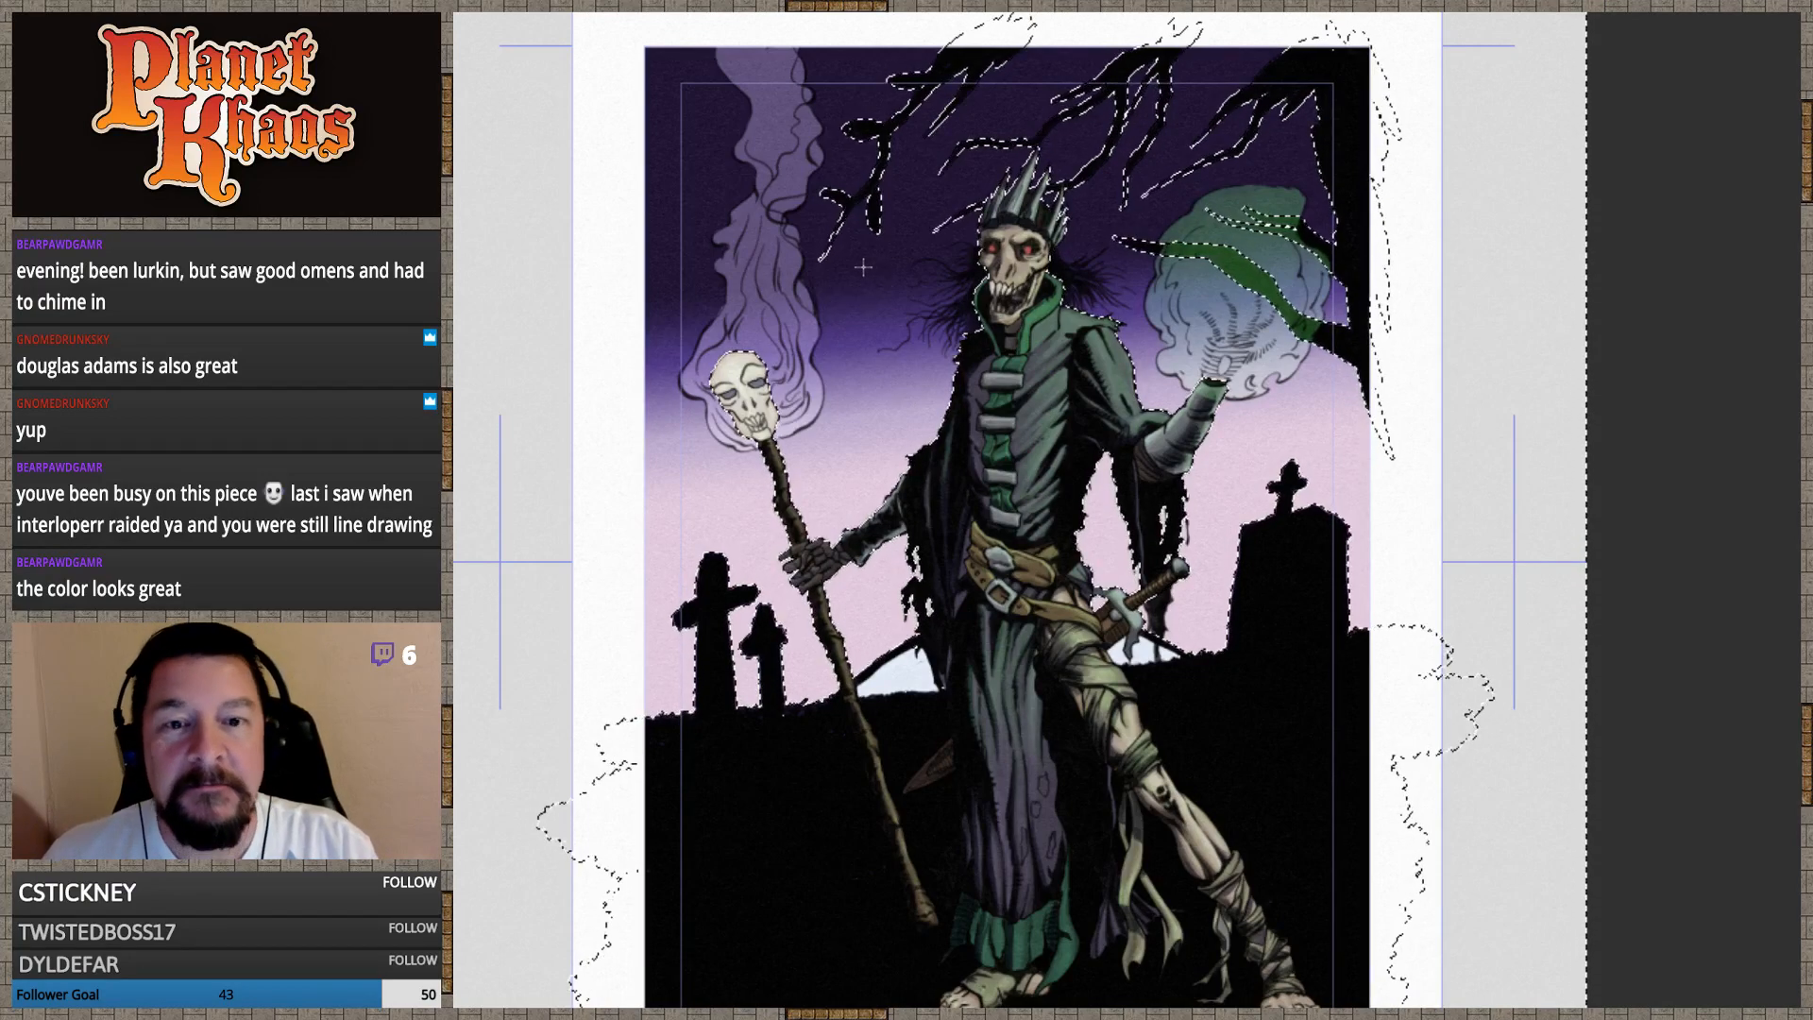
drag(895, 492, 896, 496)
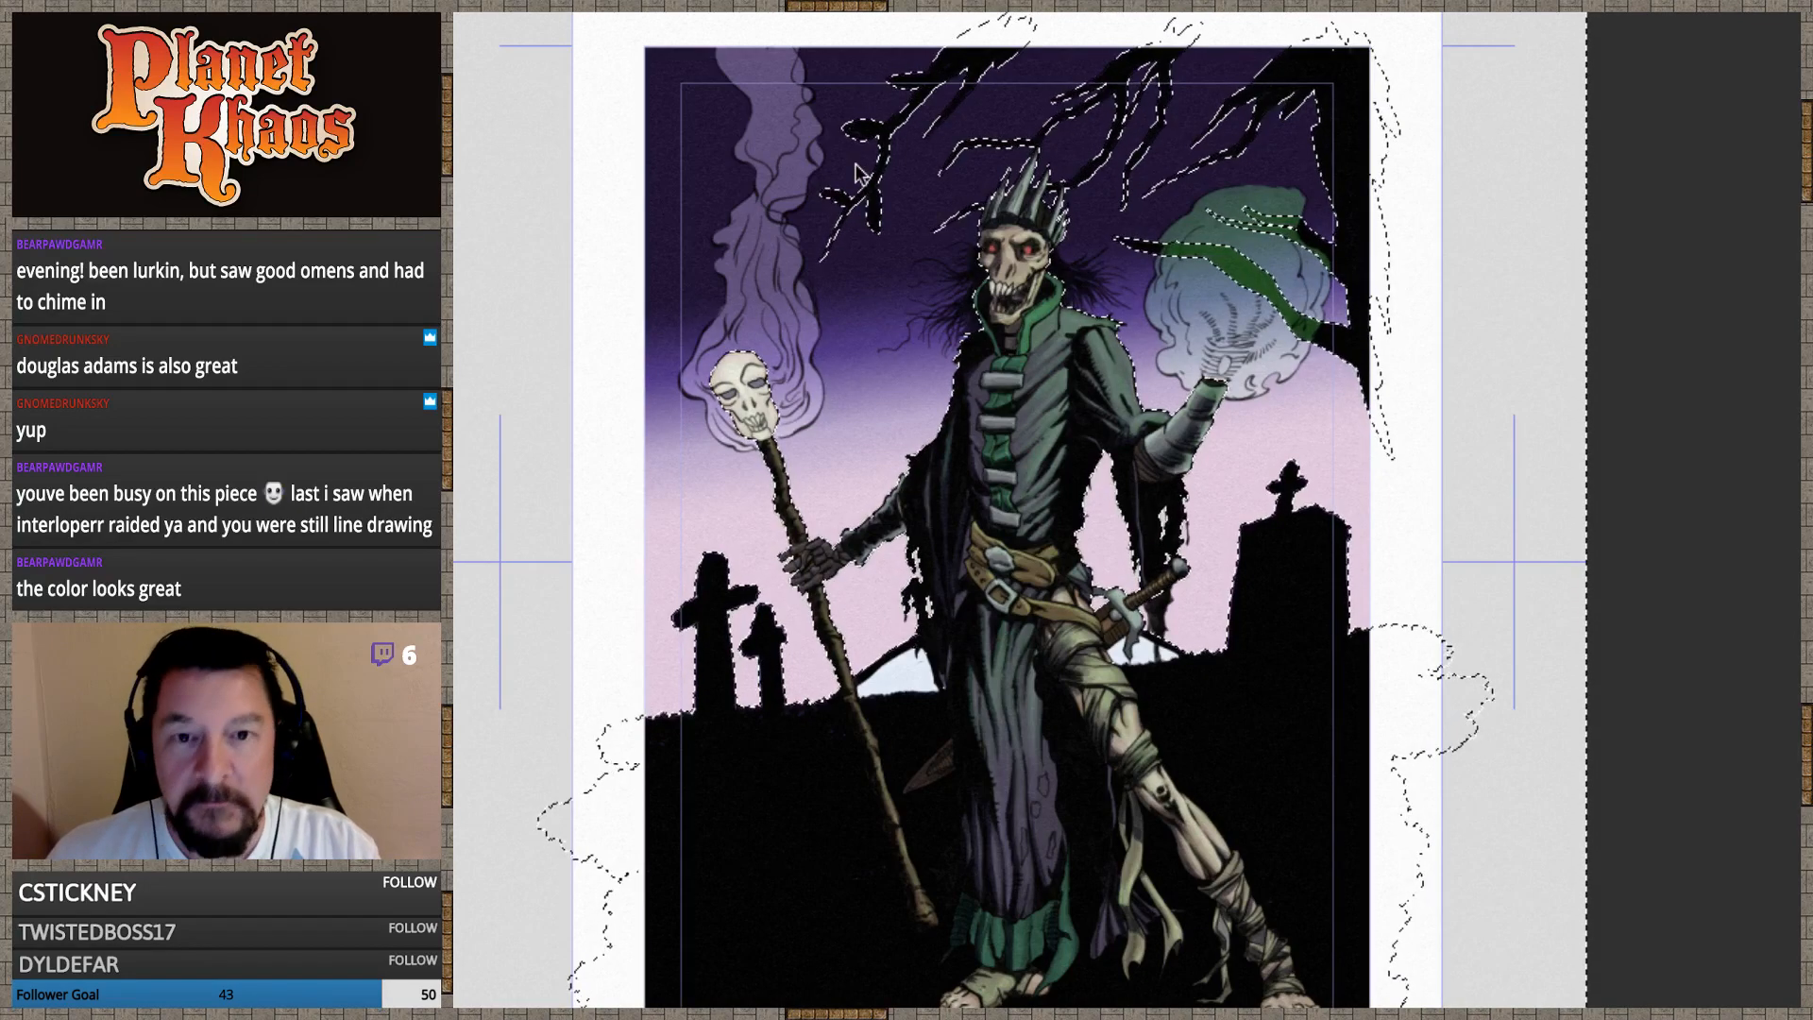
key(ctrl+z)
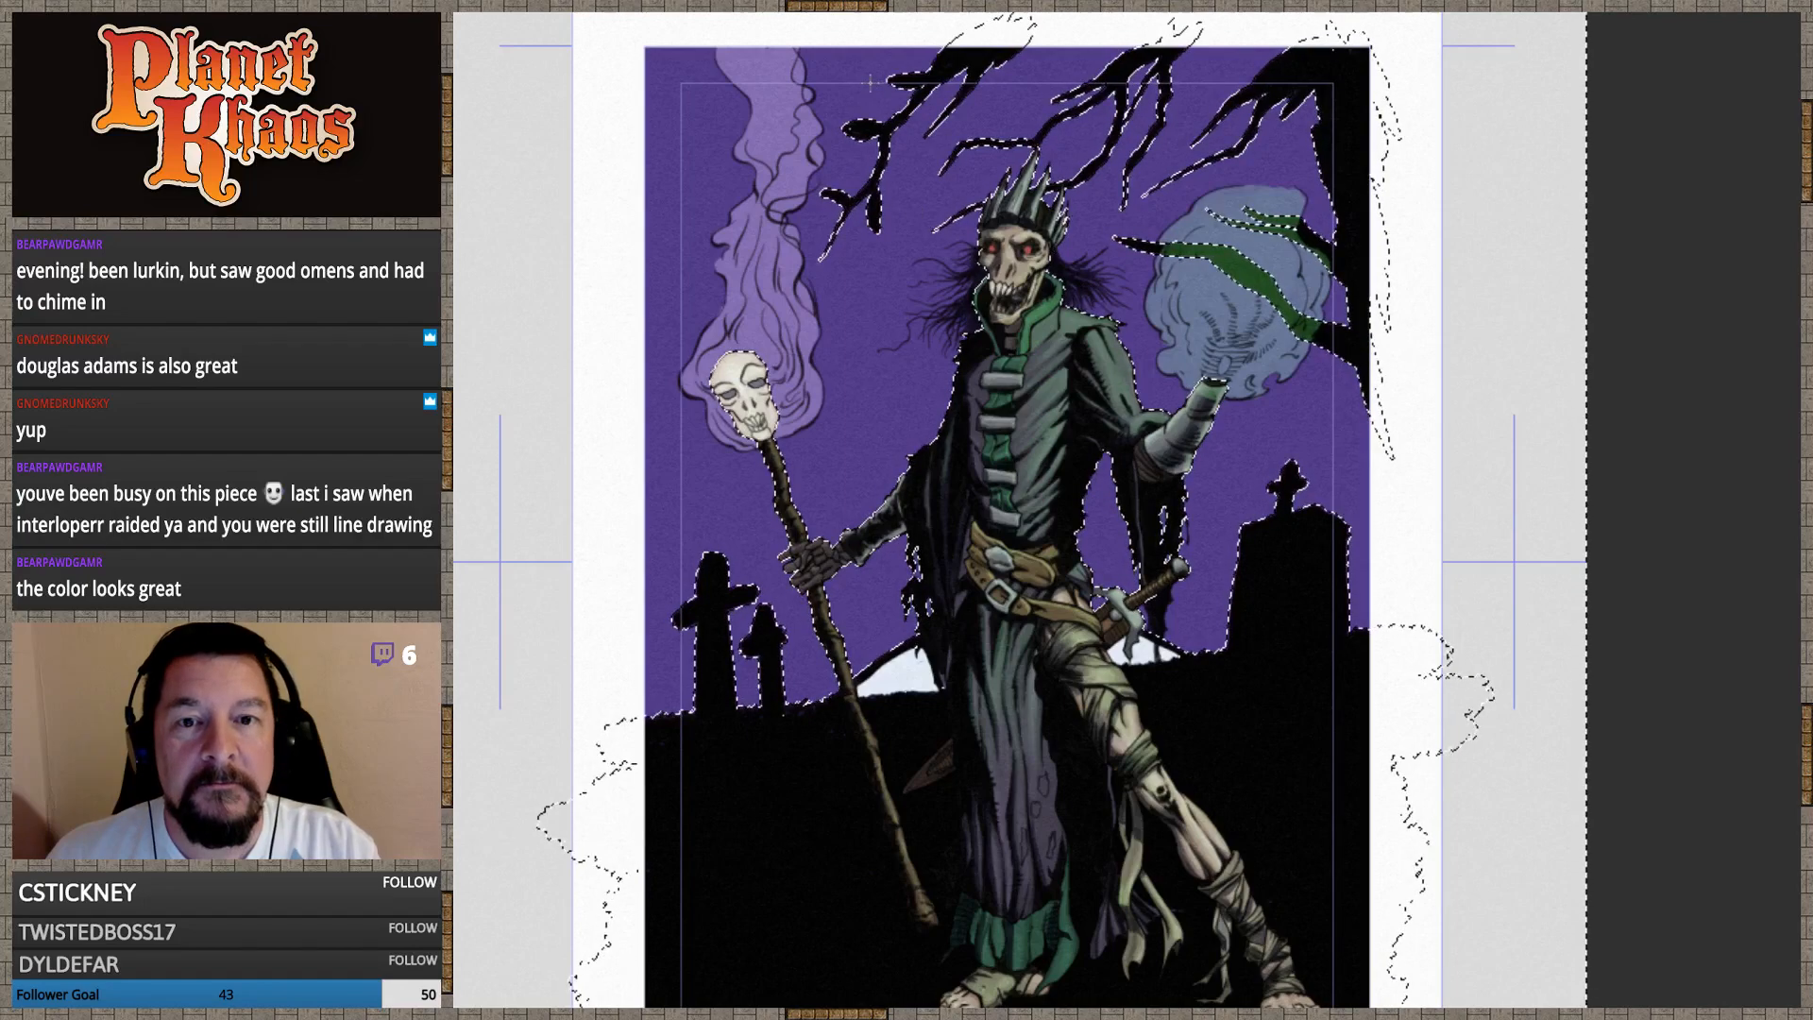
Fill the selected sky with a gradient from dark purple at the upper edge to pale pink near the horizon, and deselect it
drag(870, 82, 946, 548)
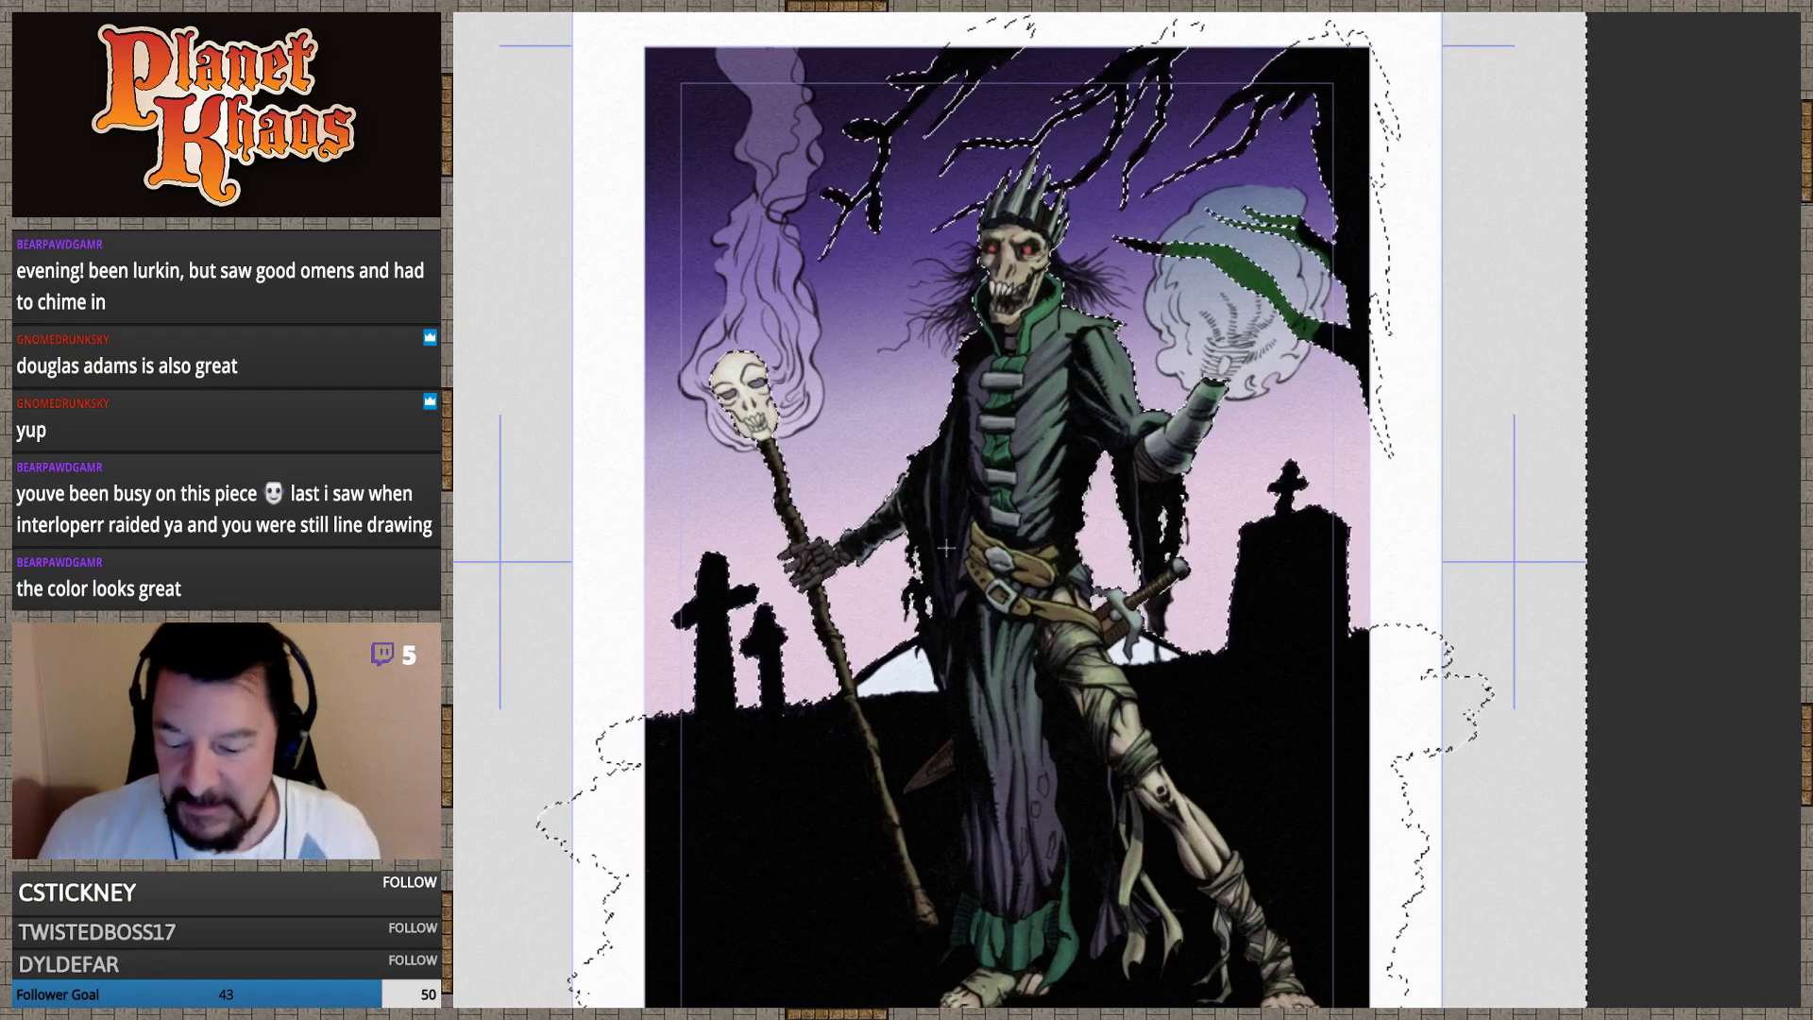
key(ctrl+d)
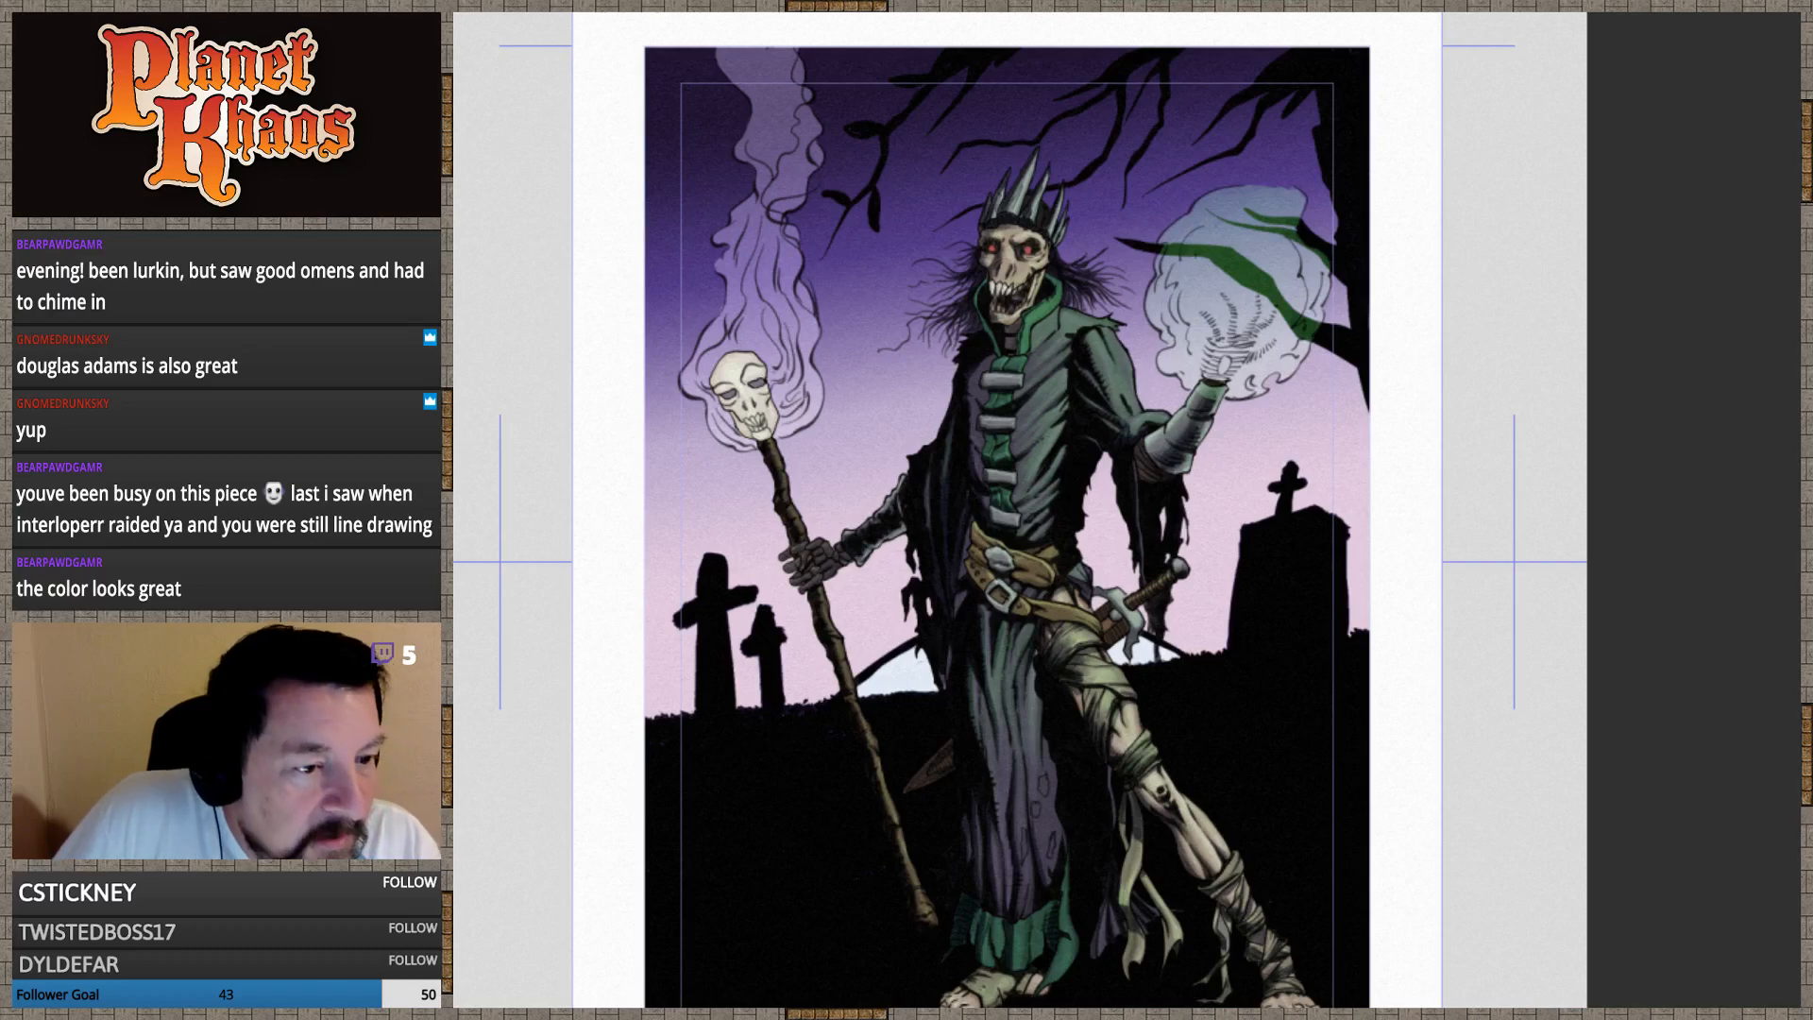
key(ctrl+z)
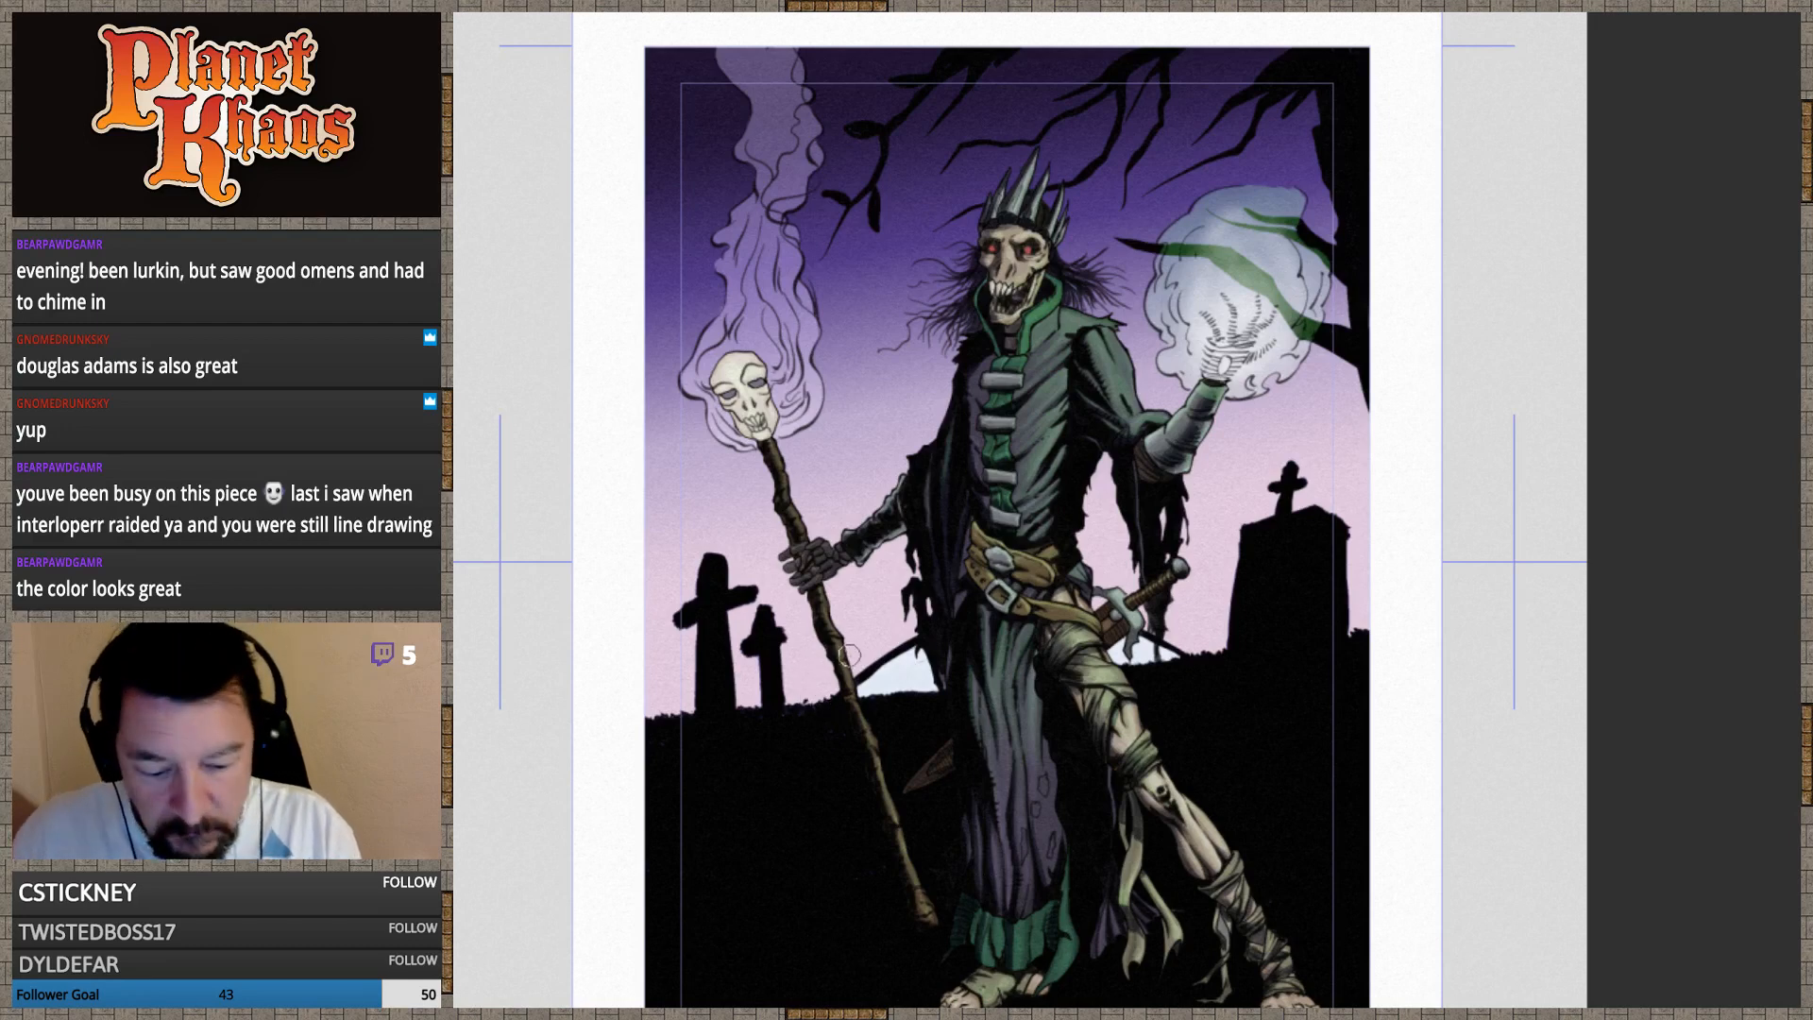
Enlarge the brush and paint a soft white glow around the moon along the horizon behind the lich
key(])
key(])
key(])
key(])
key(])
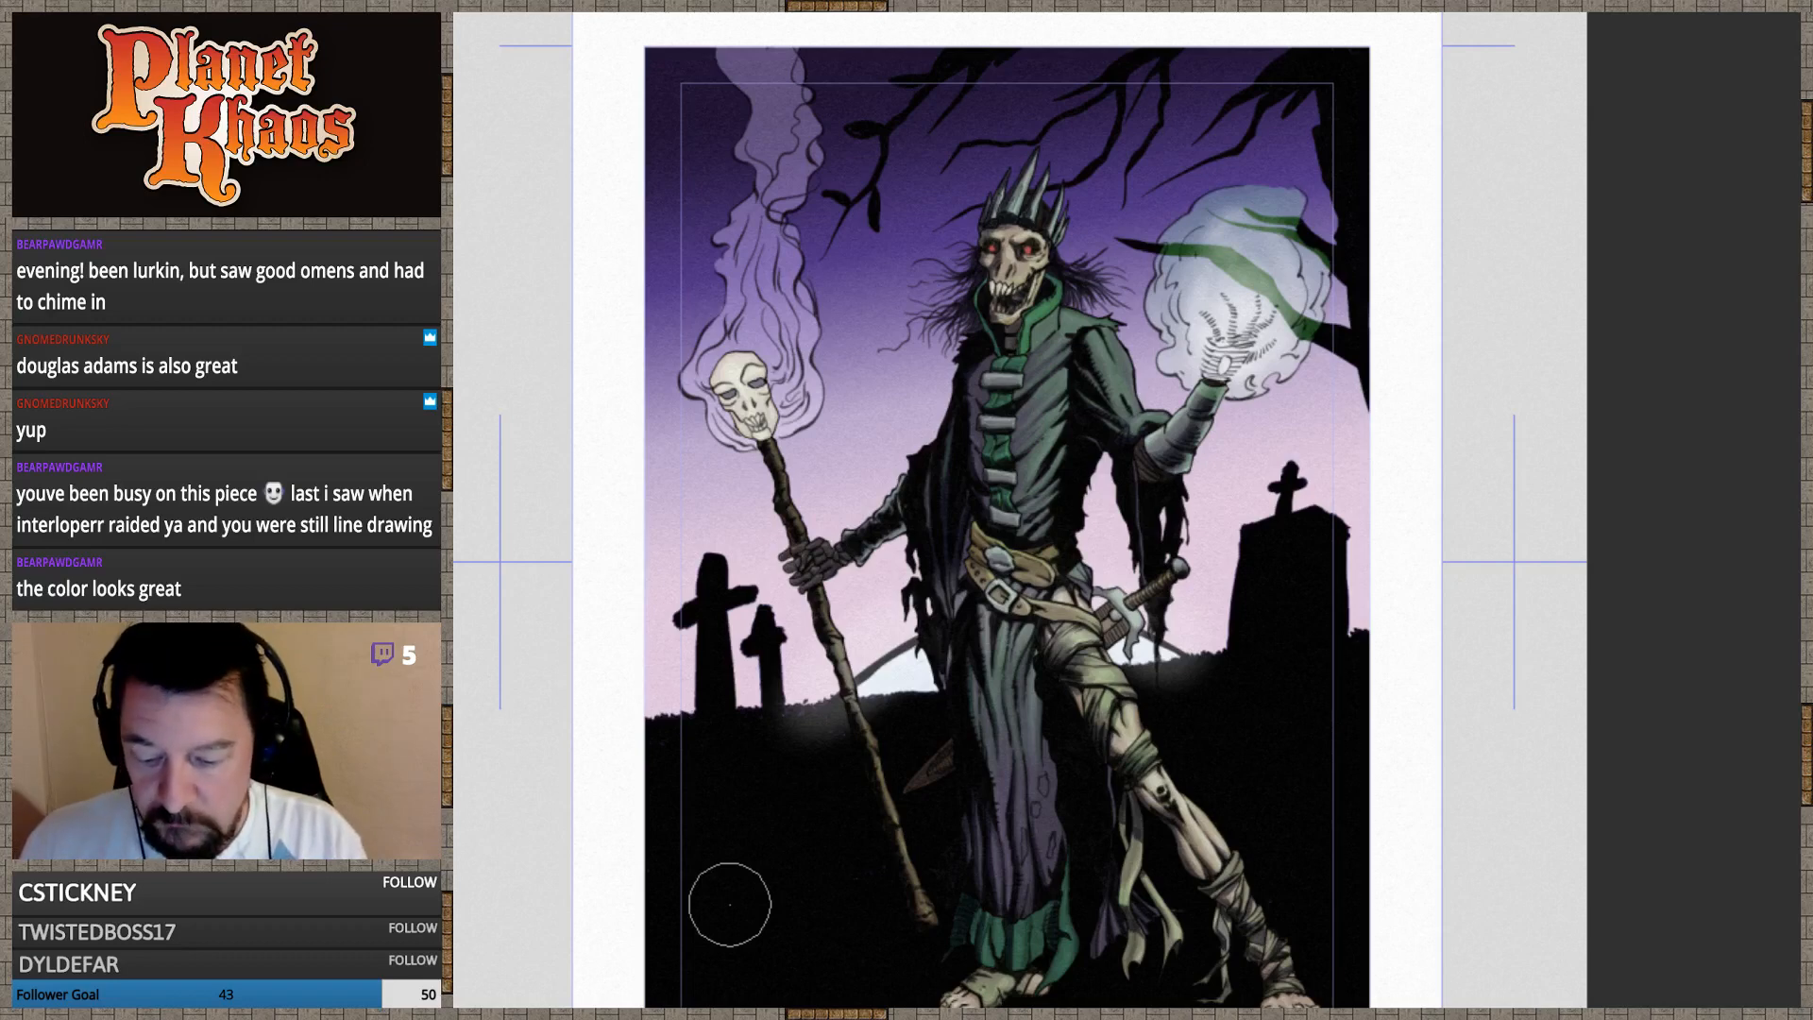
key(ctrl+z)
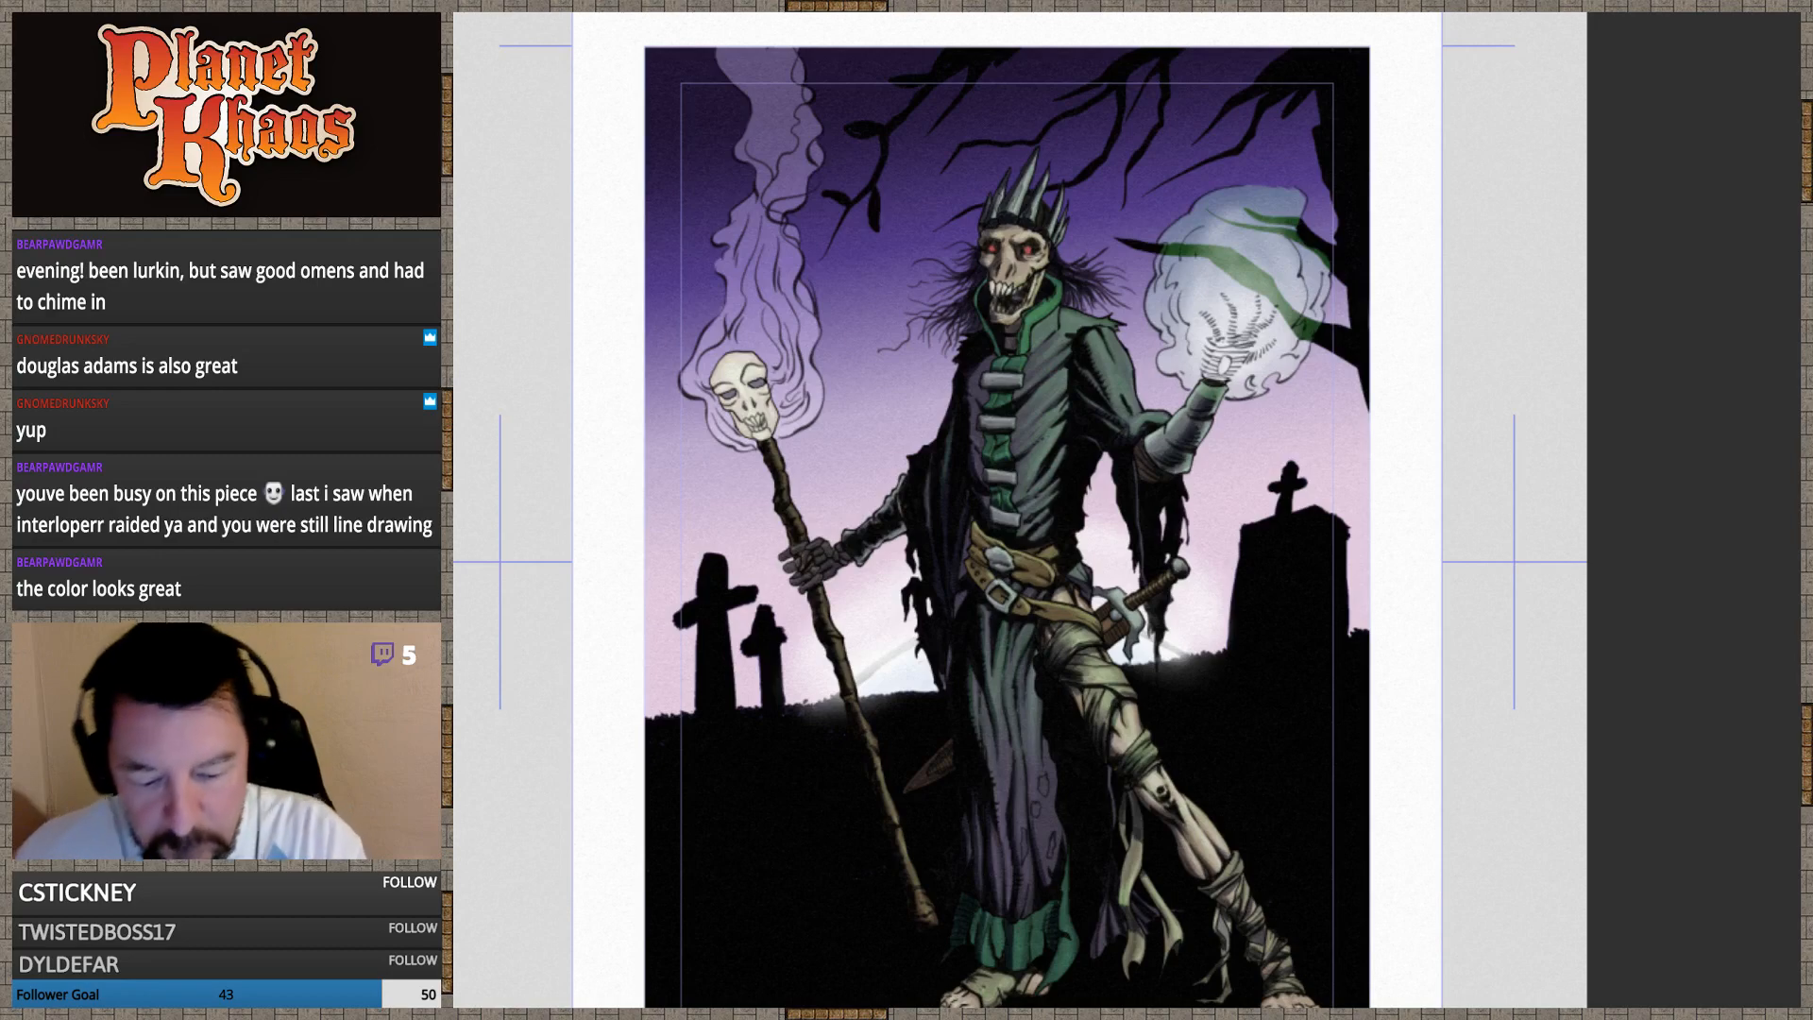
Paint thin pale rim highlights along the lich's staff arm, sleeves and the tattered edges of the cloak
key(ctrl+plus)
key(ctrl+plus)
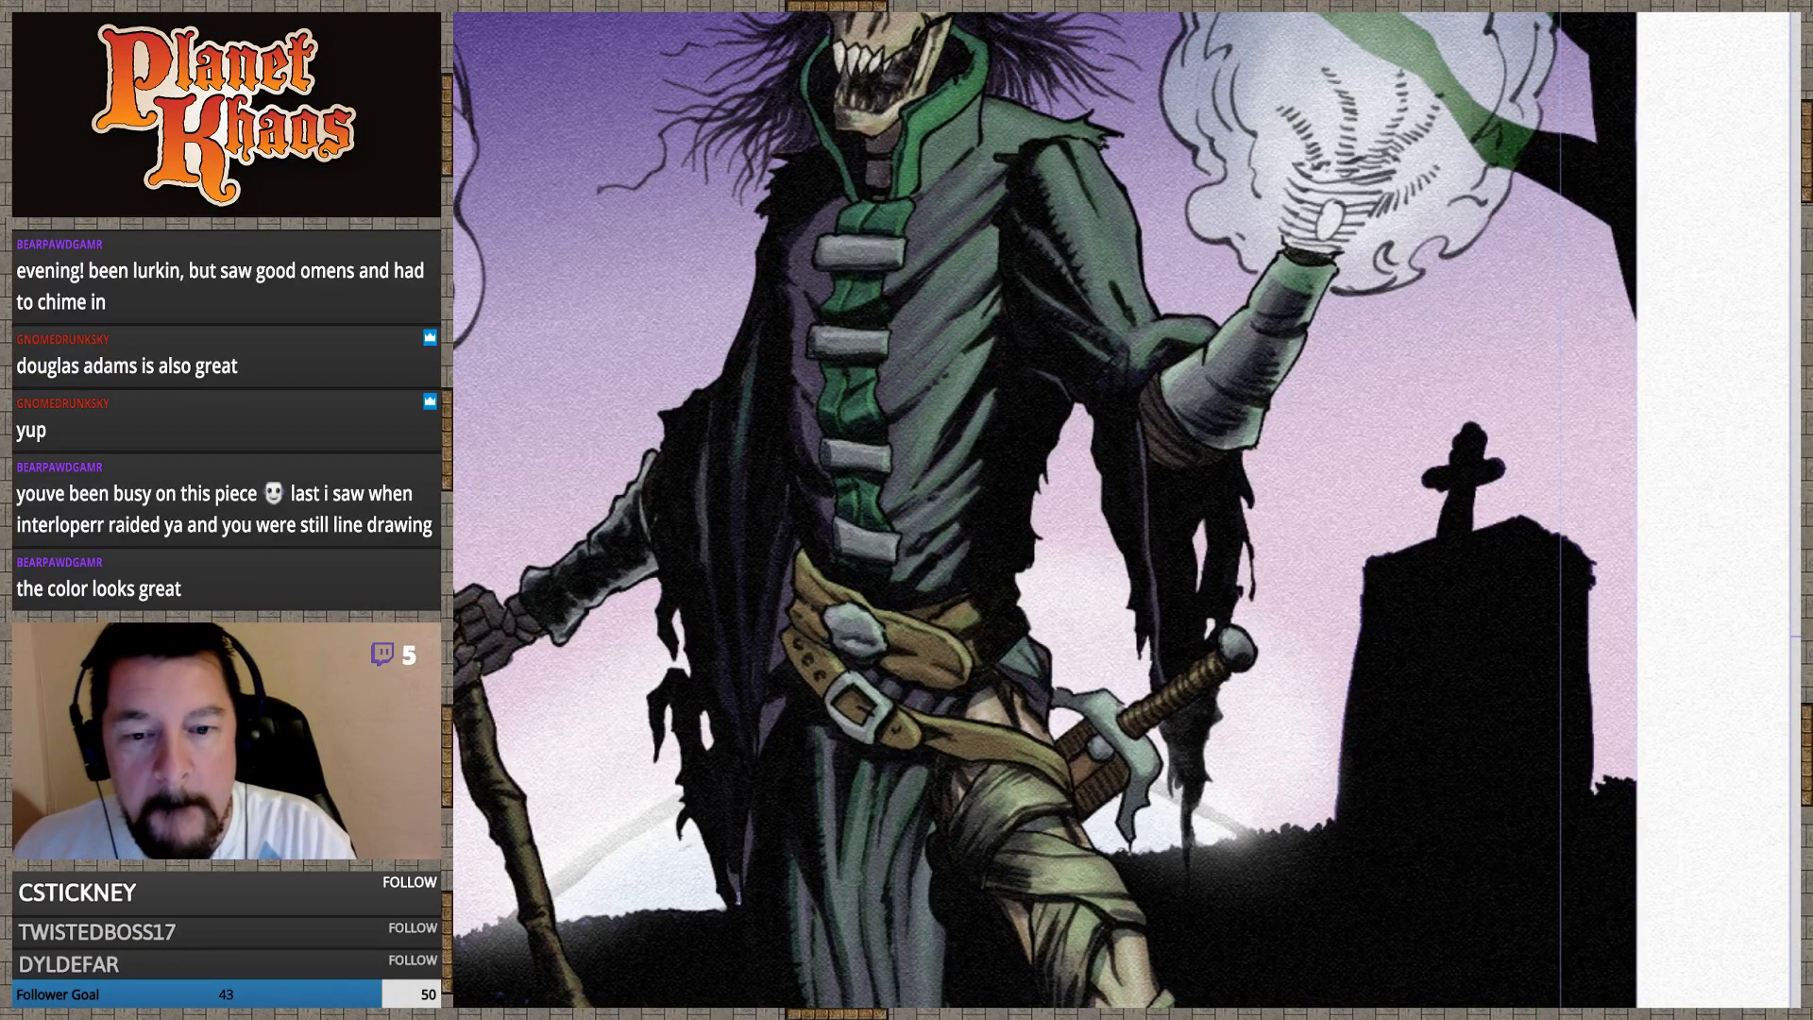
drag(649, 556, 998, 664)
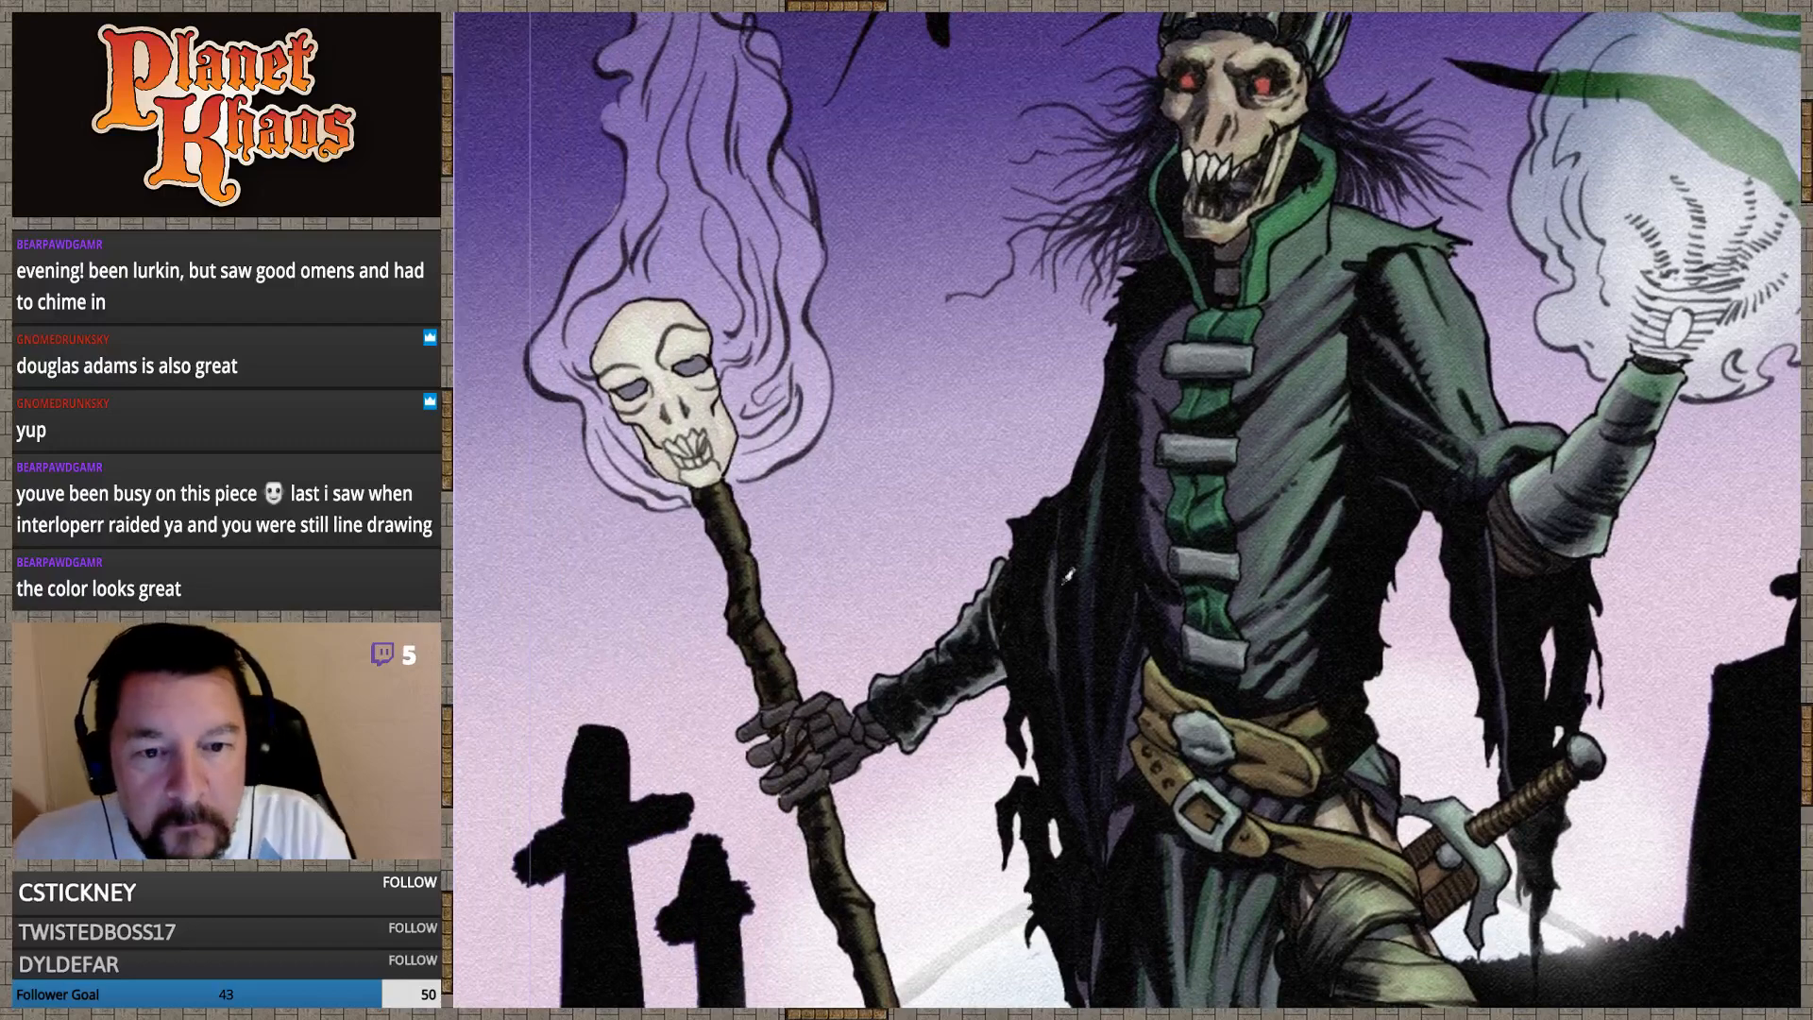
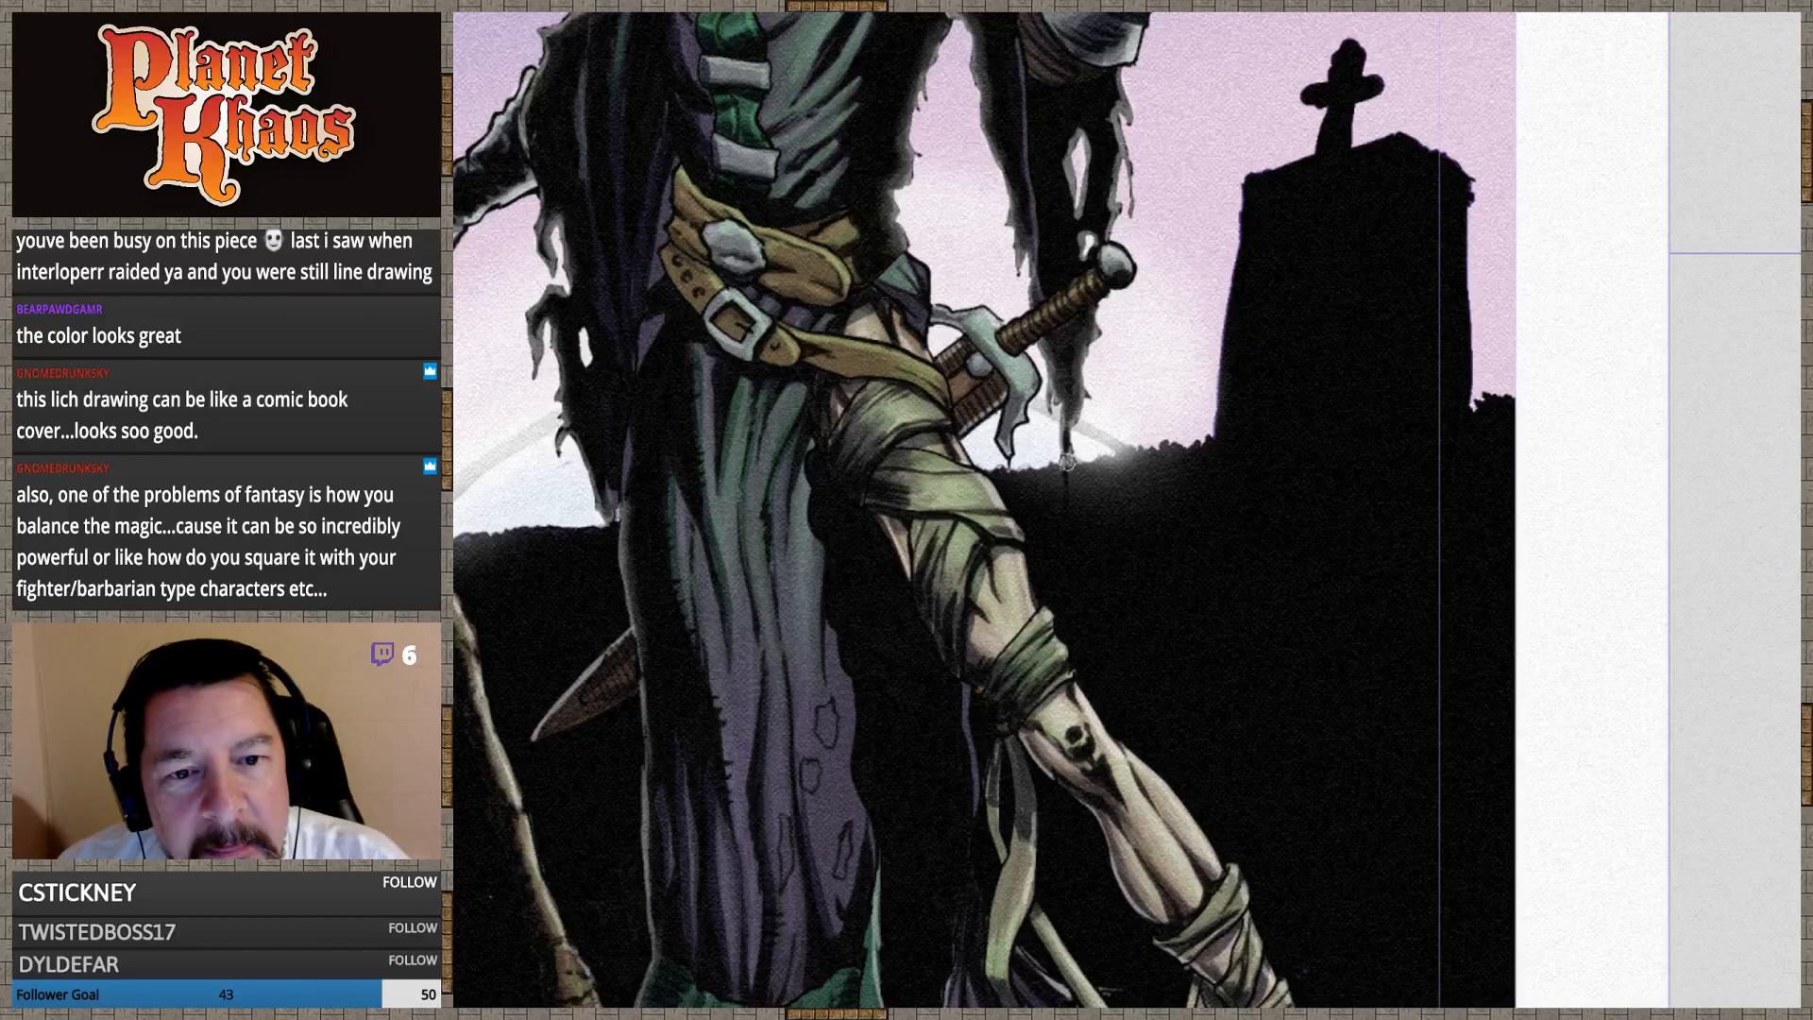
drag(1083, 360, 1046, 533)
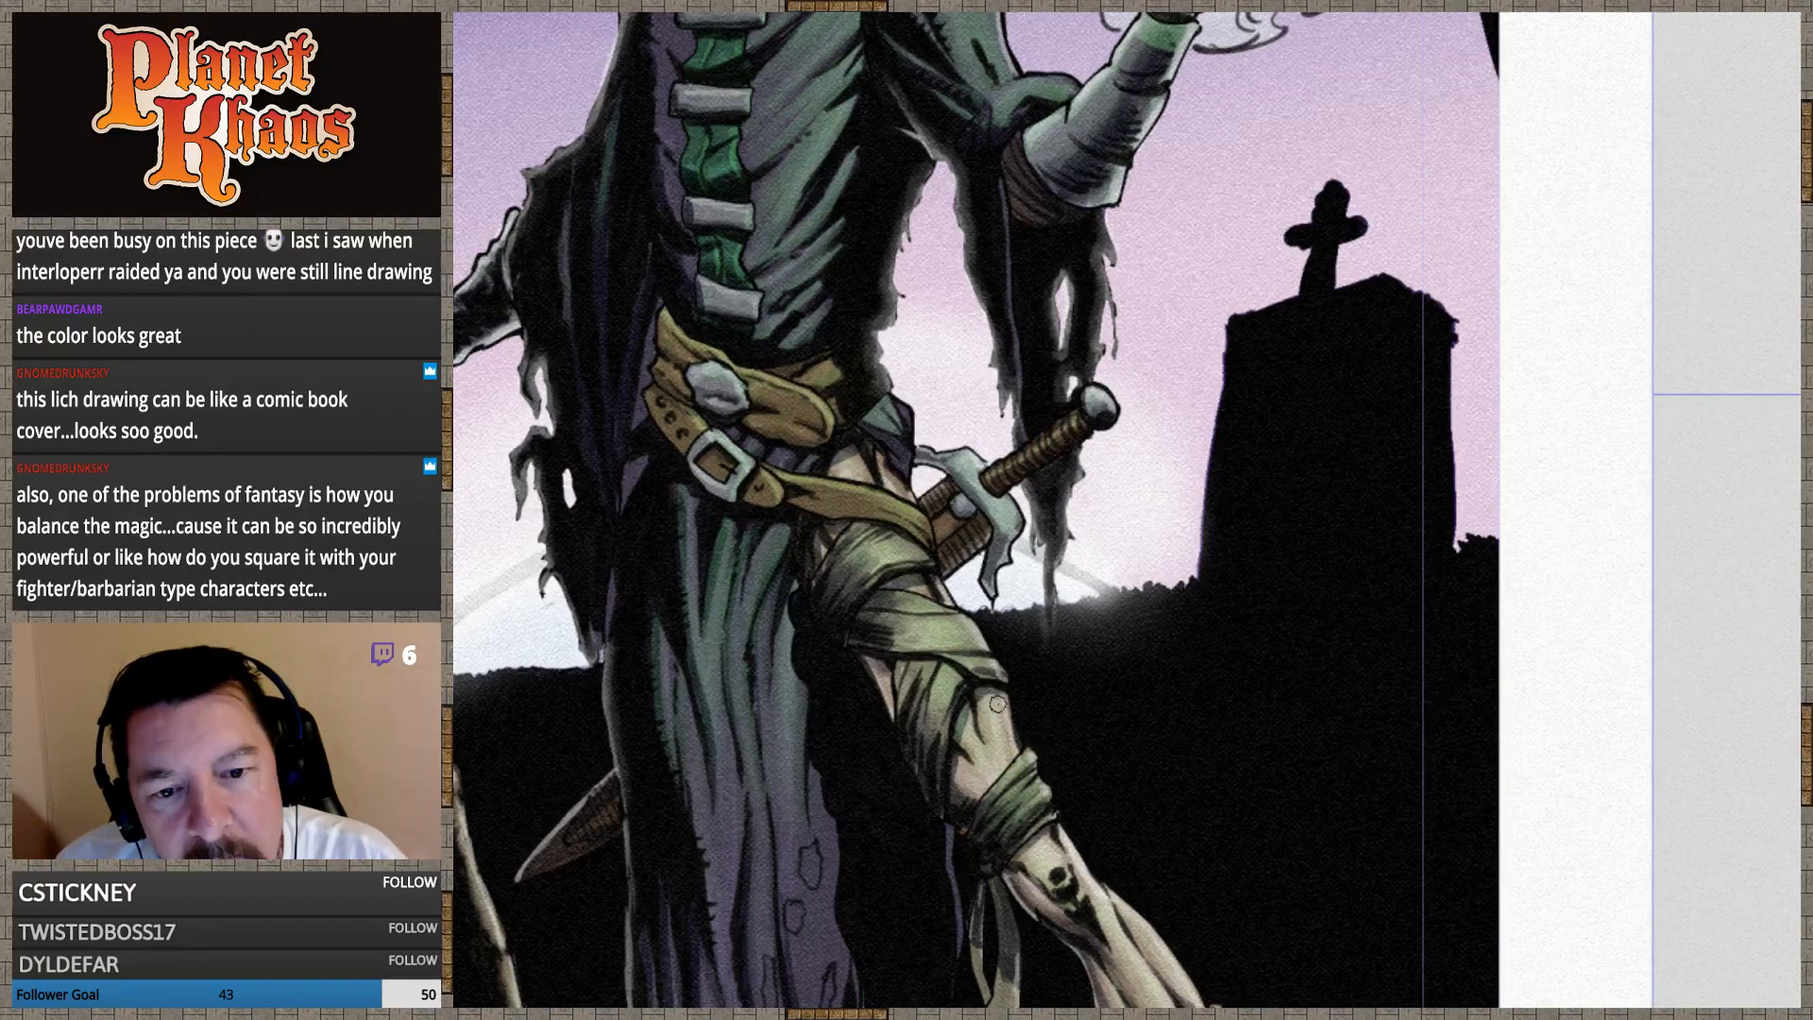
drag(1053, 853, 990, 521)
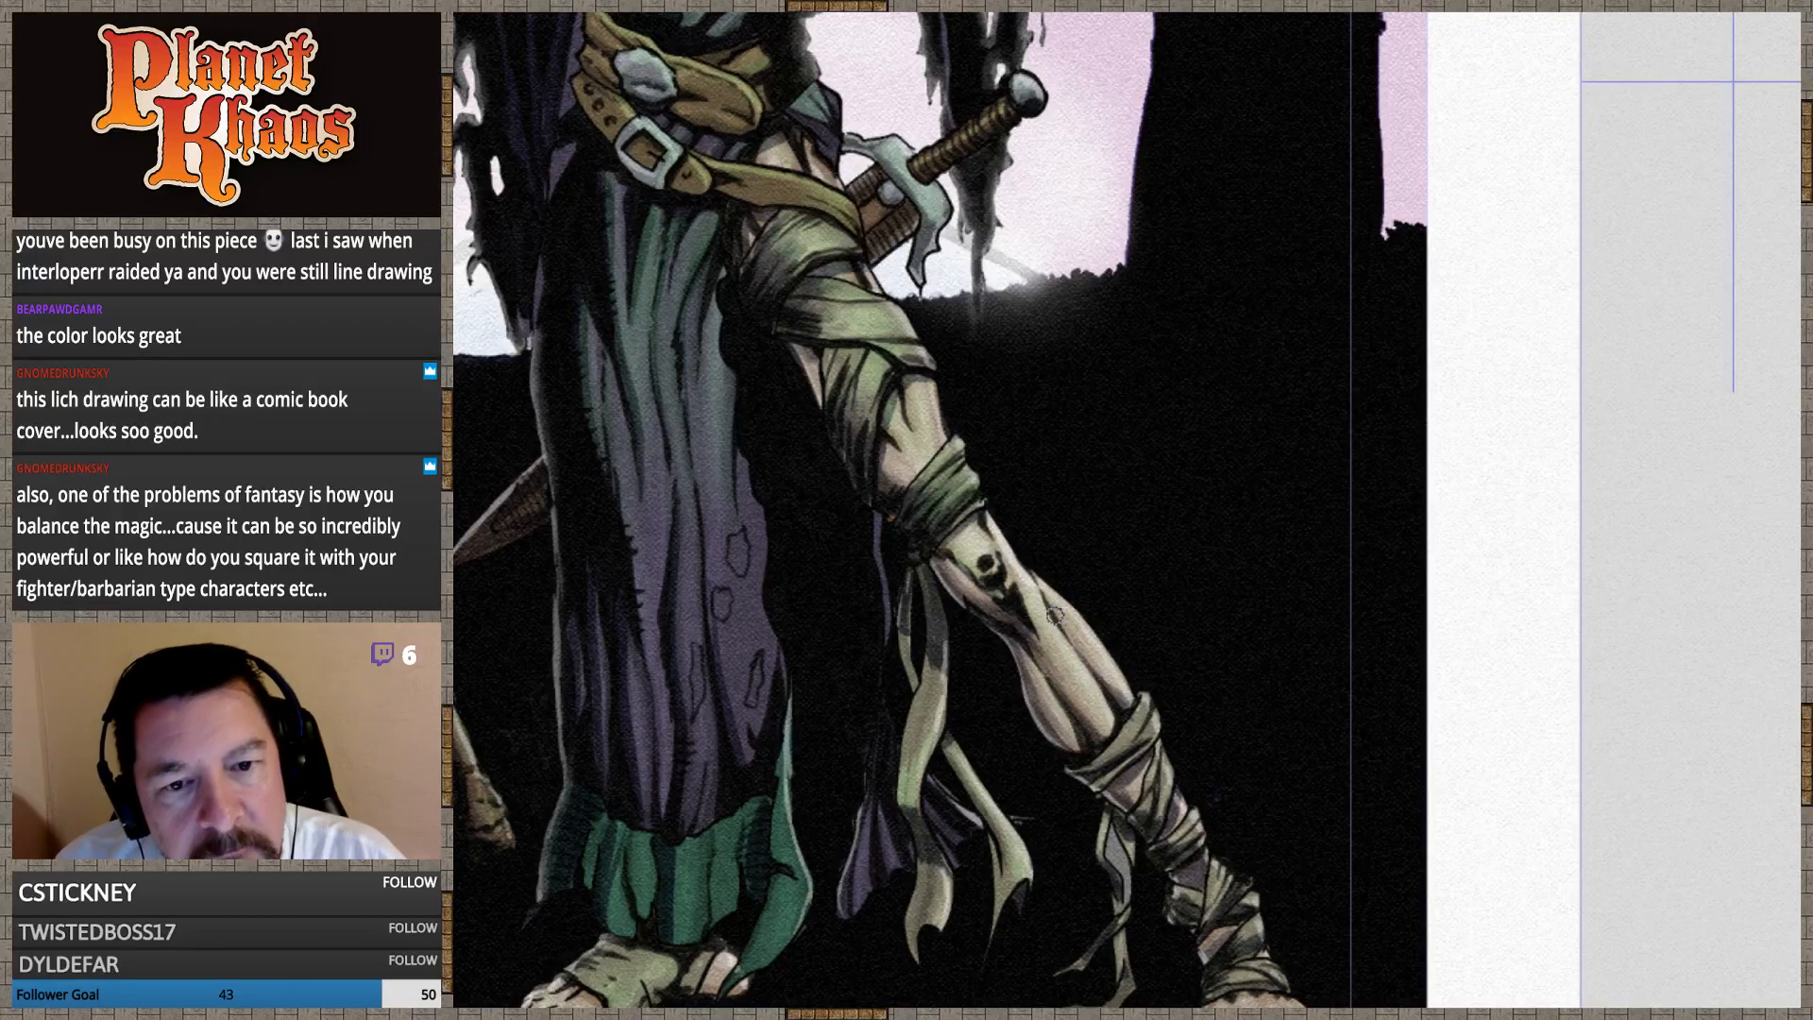
Examine the edge highlights across the lich's robe, arms, legs and head up close
drag(883, 435, 1352, 822)
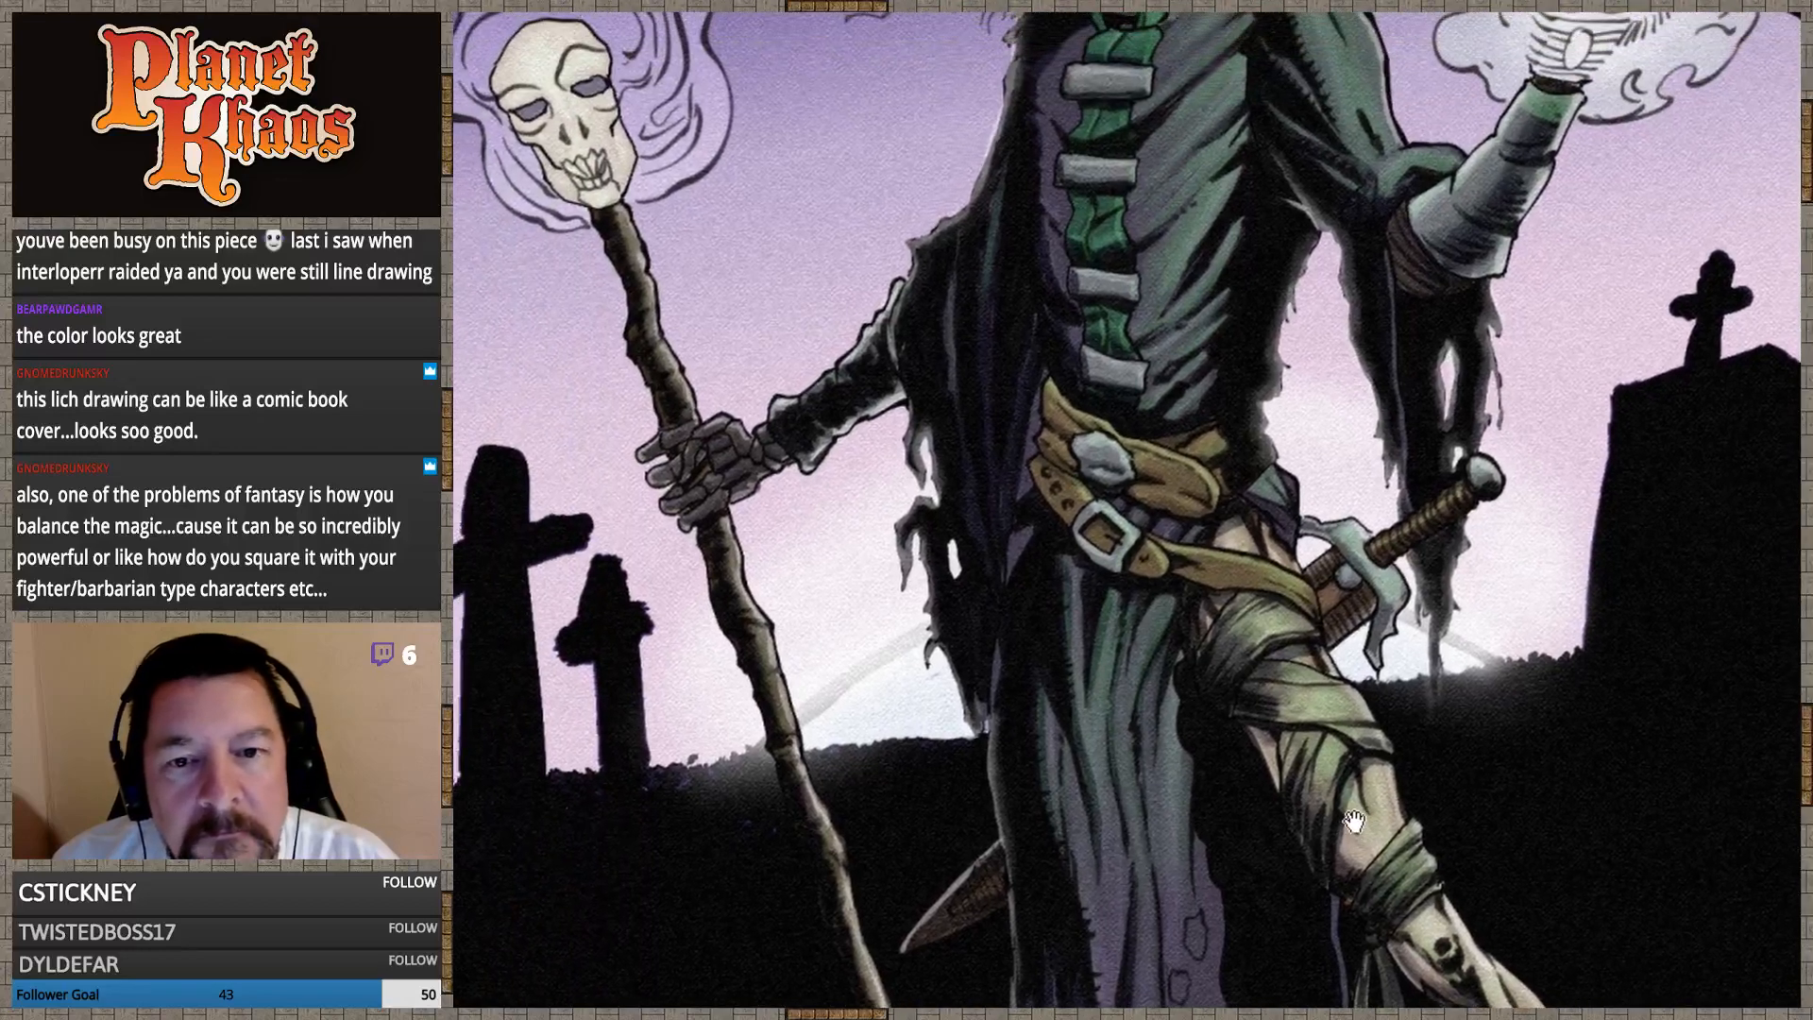
drag(1103, 616, 1065, 932)
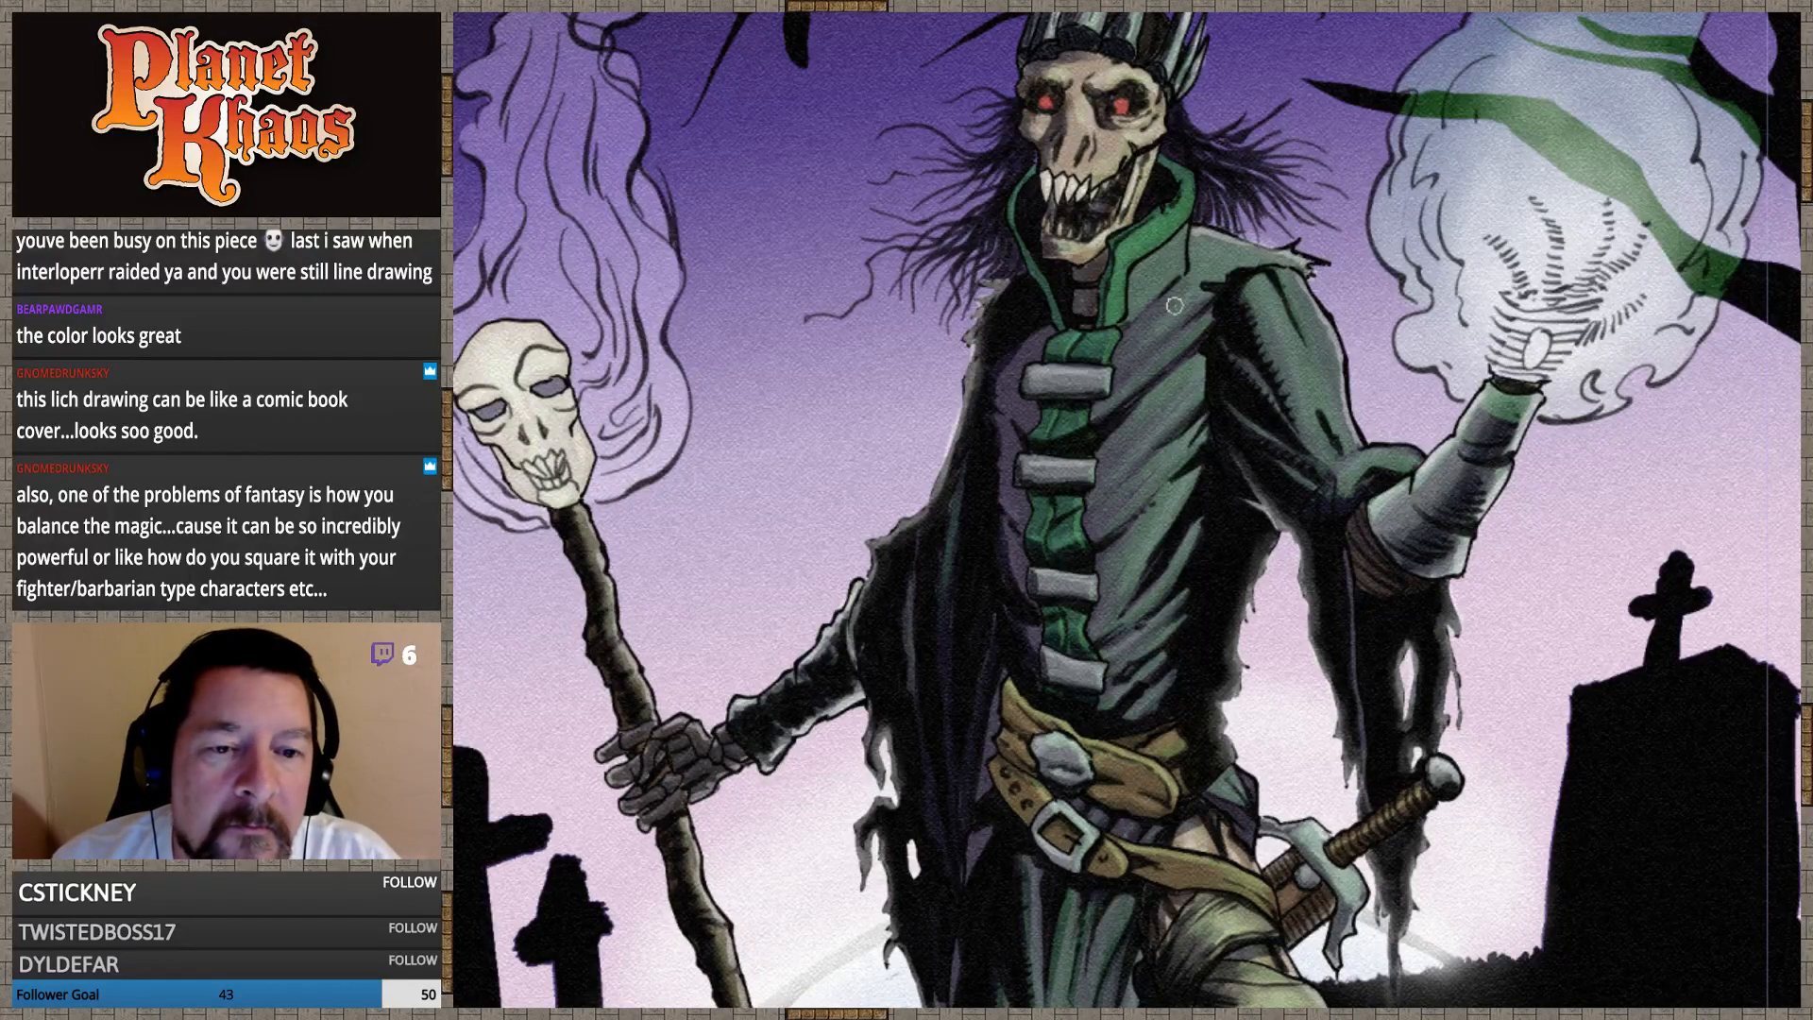
drag(1214, 666, 1162, 128)
drag(1214, 529, 1146, 269)
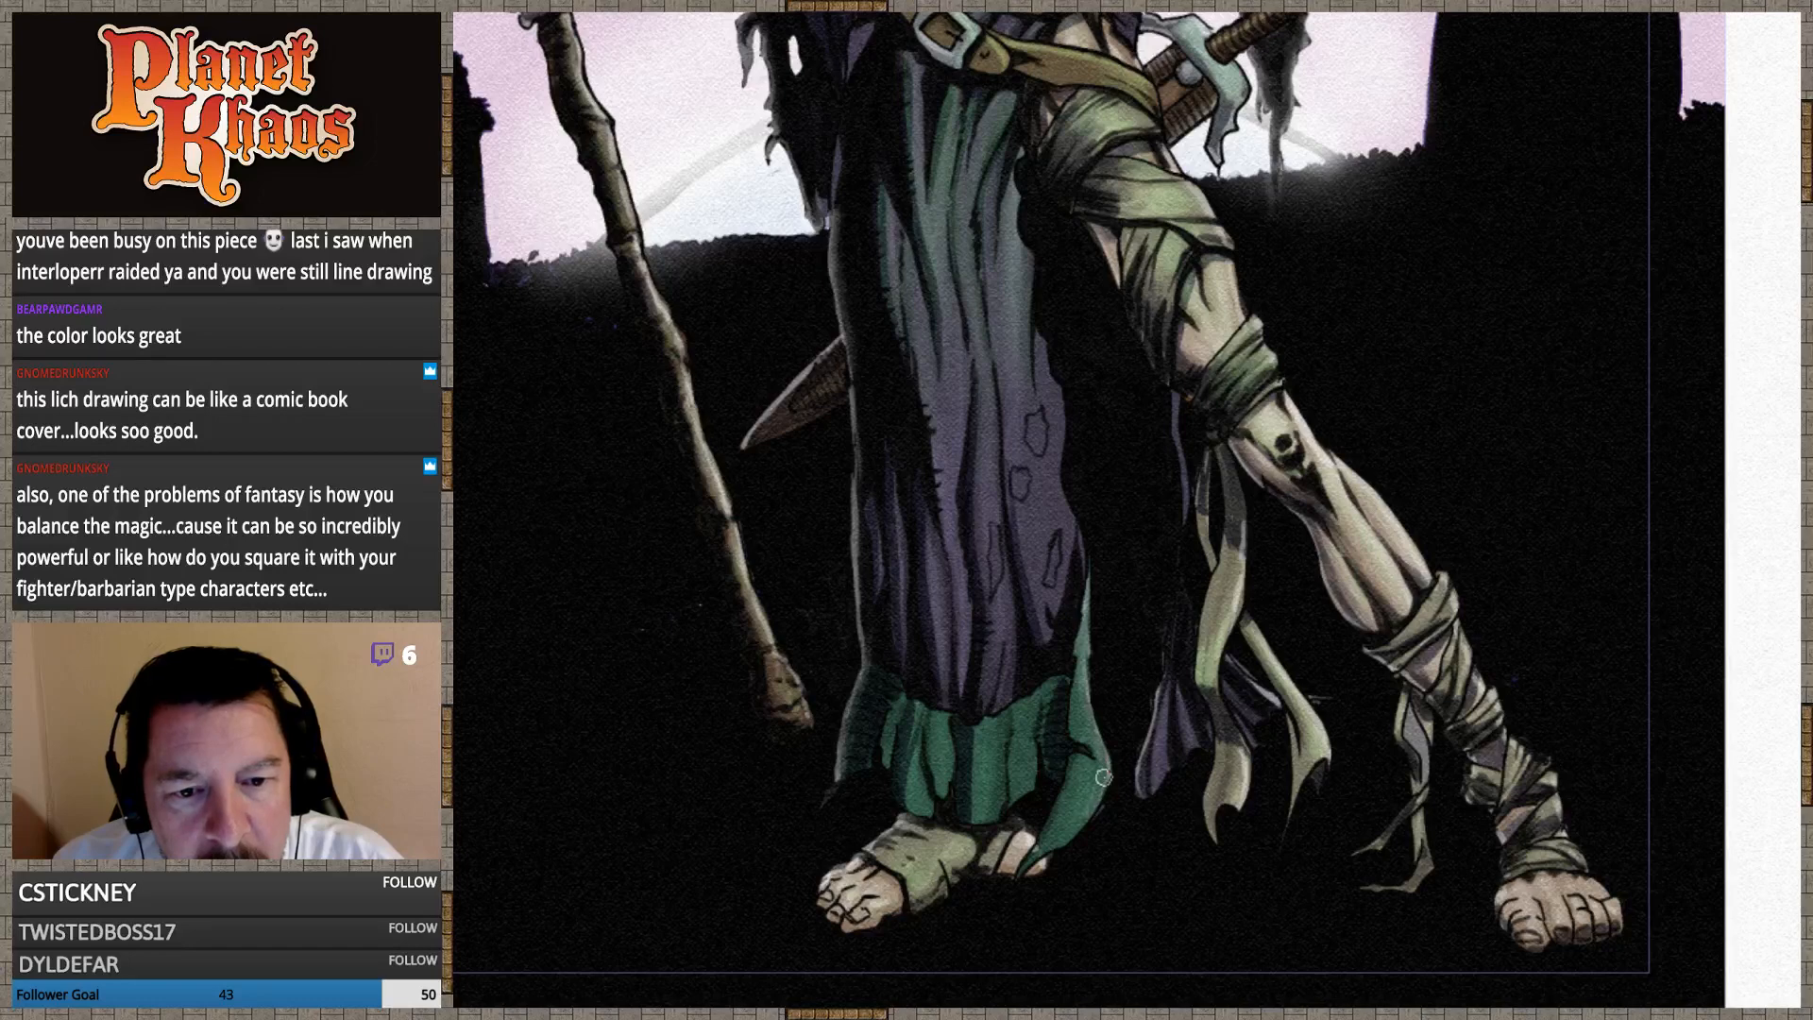
mouse_move(1169, 598)
mouse_down()
mouse_move(1121, 814)
mouse_move(1131, 916)
mouse_up()
drag(1069, 517, 1062, 573)
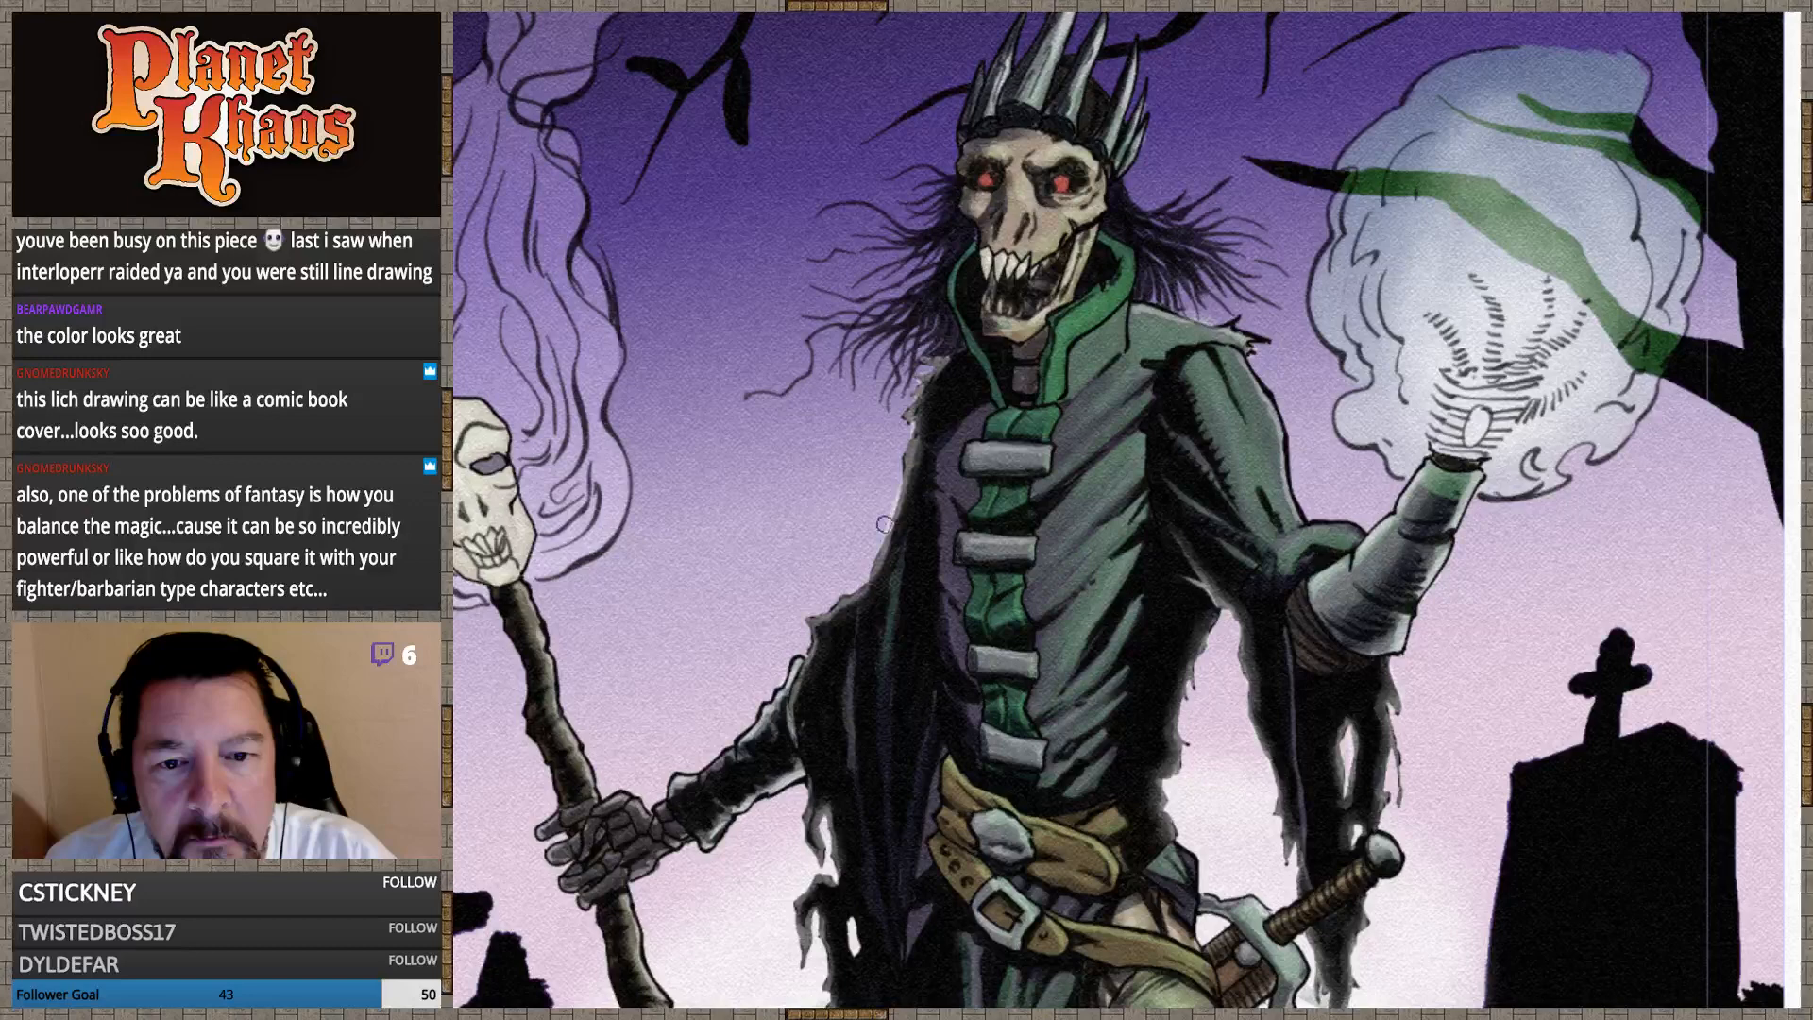
drag(884, 524, 859, 647)
drag(1102, 561, 1051, 629)
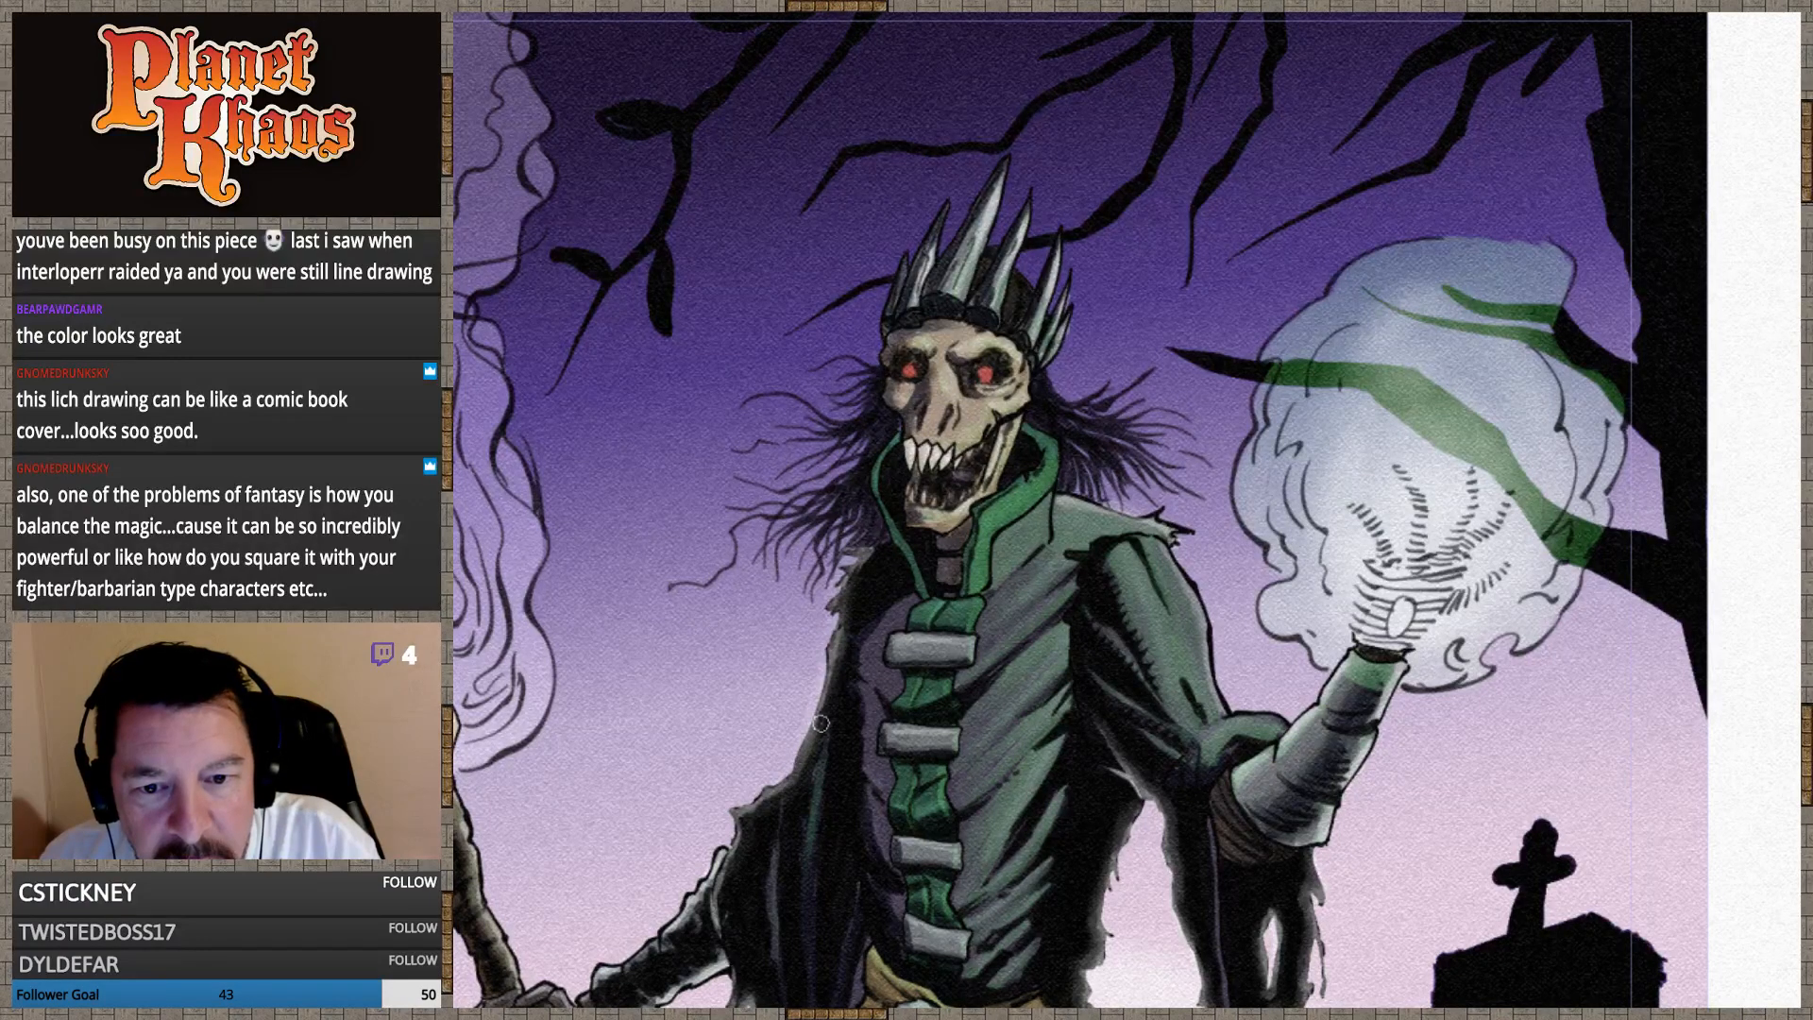
drag(837, 751, 983, 505)
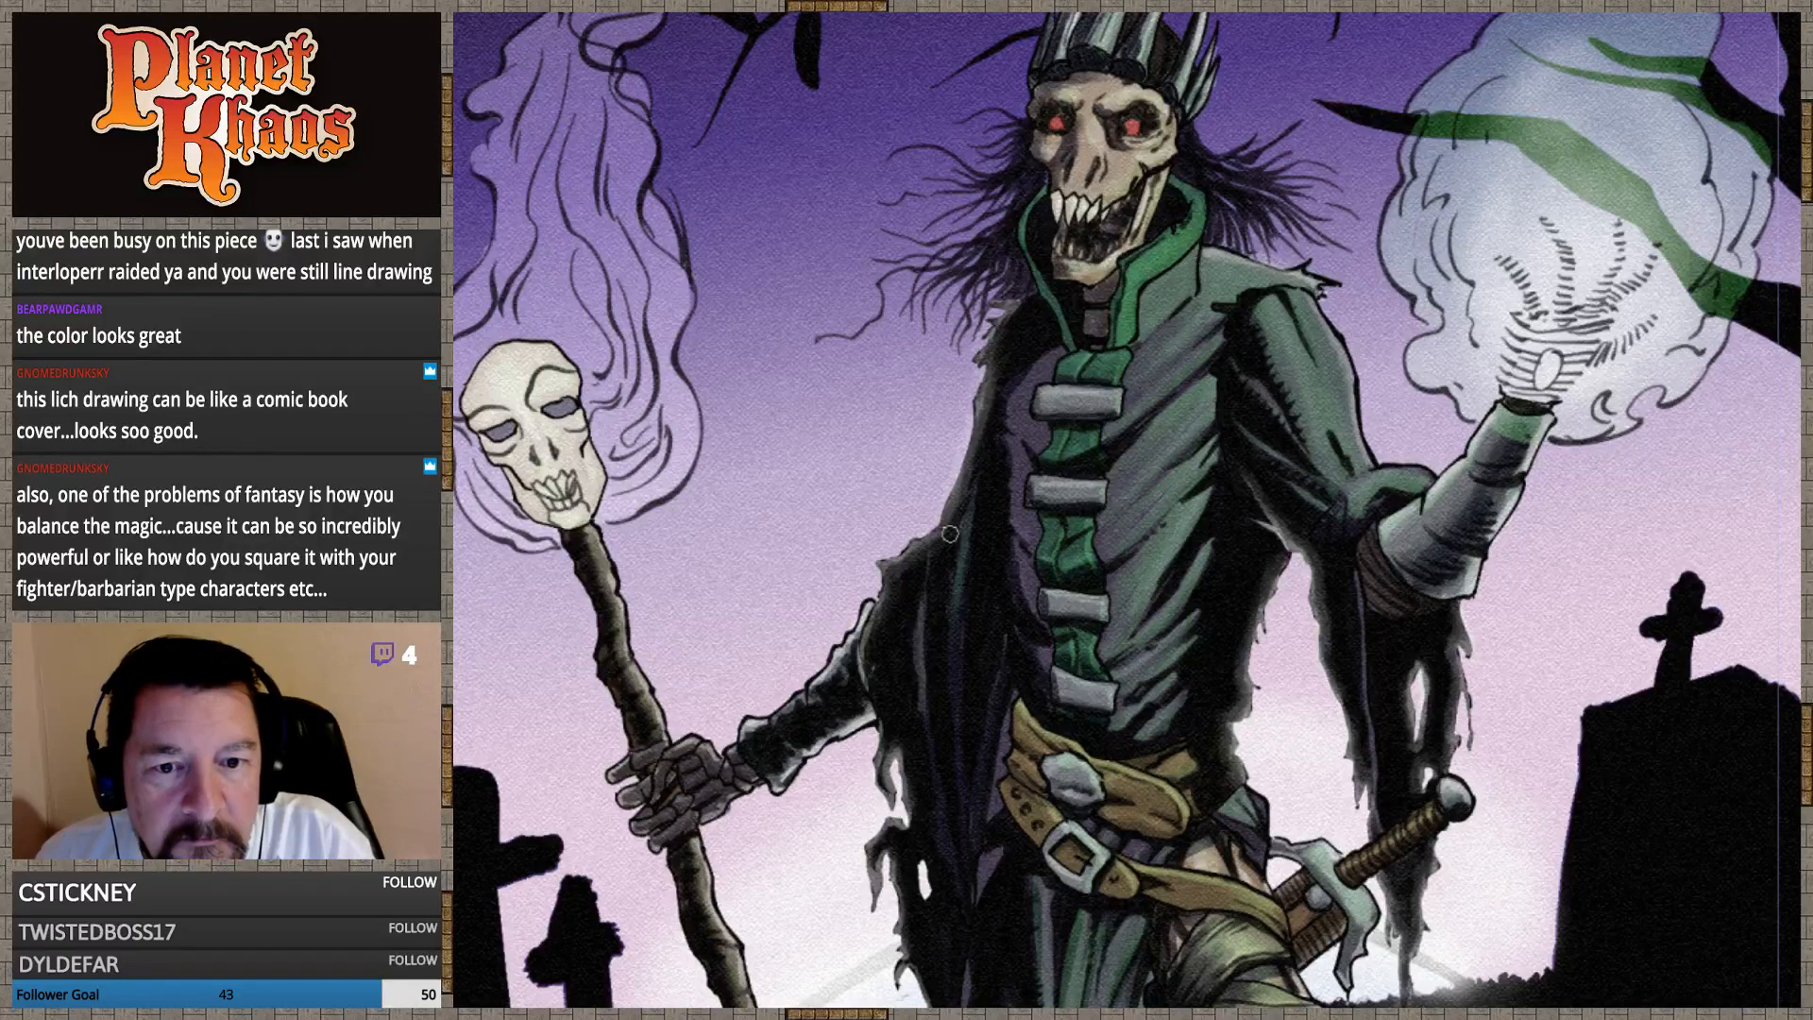
drag(981, 638, 801, 230)
drag(872, 637, 1020, 871)
mouse_move(1066, 629)
mouse_down()
mouse_move(1108, 958)
mouse_move(1124, 952)
mouse_up()
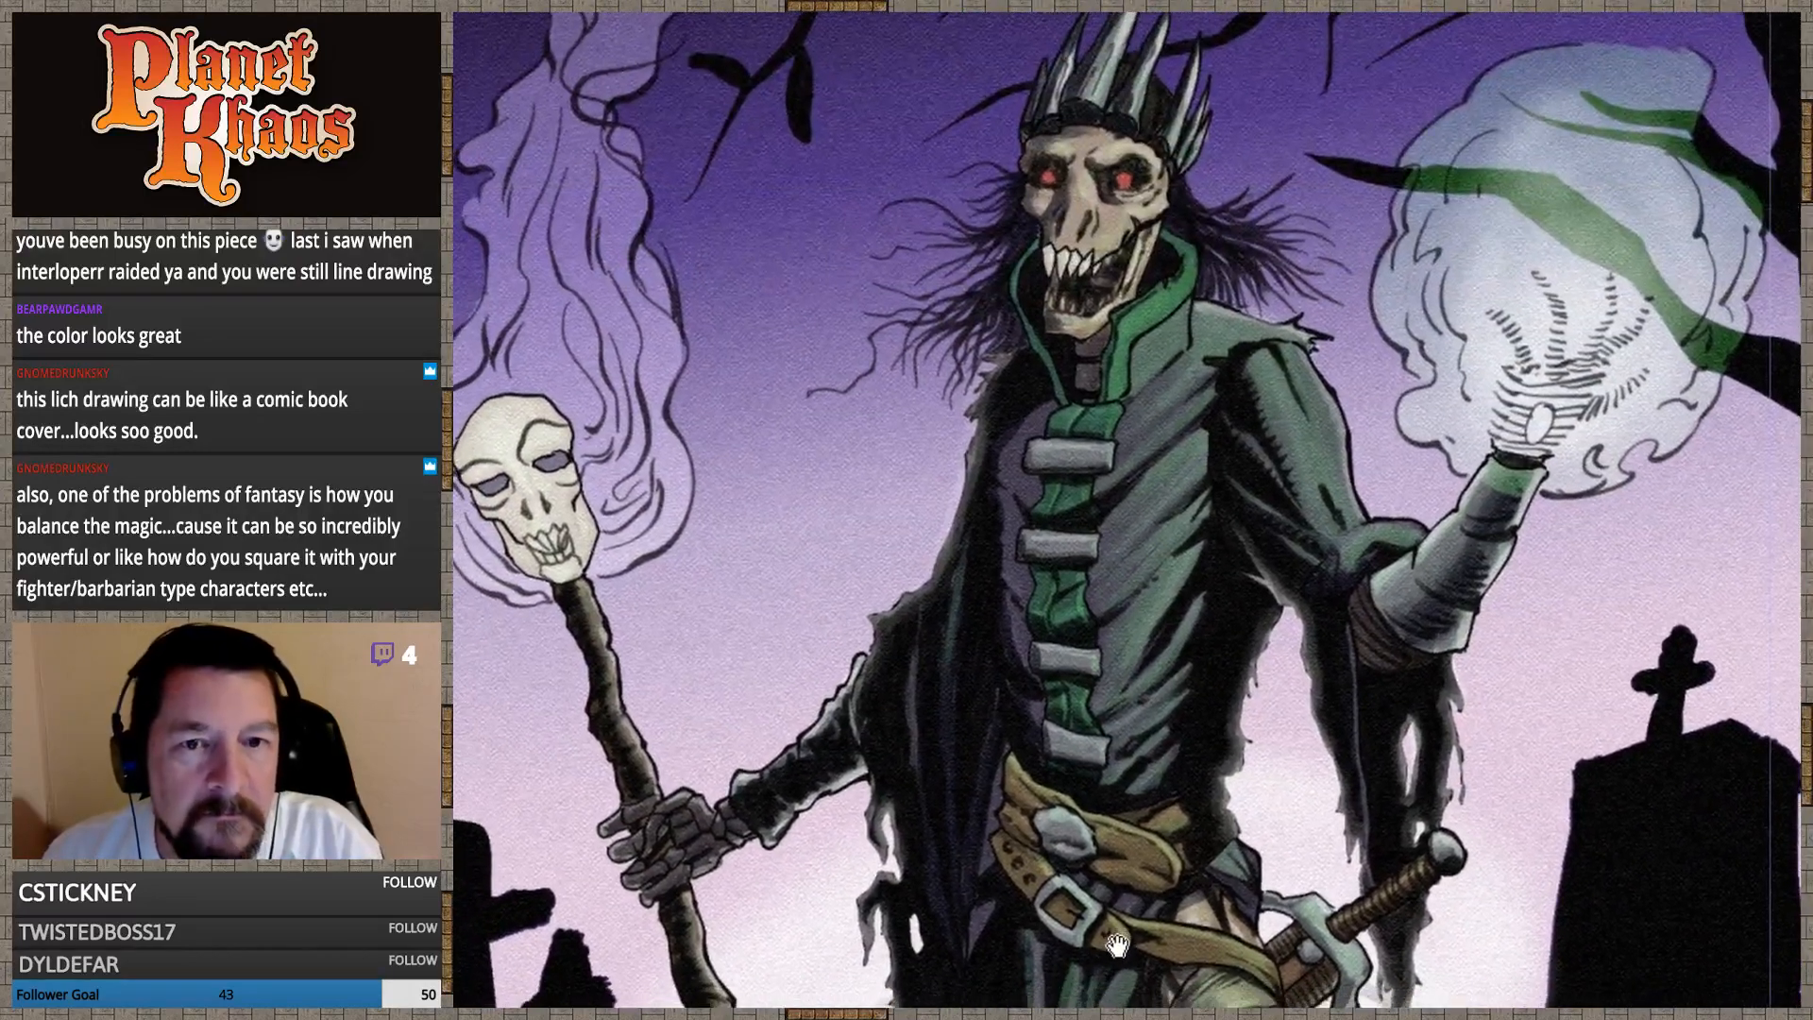
Review the whole lich illustration at reduced size to judge the highlights against the graveyard and sky
key(ctrl+minus)
key(ctrl+minus)
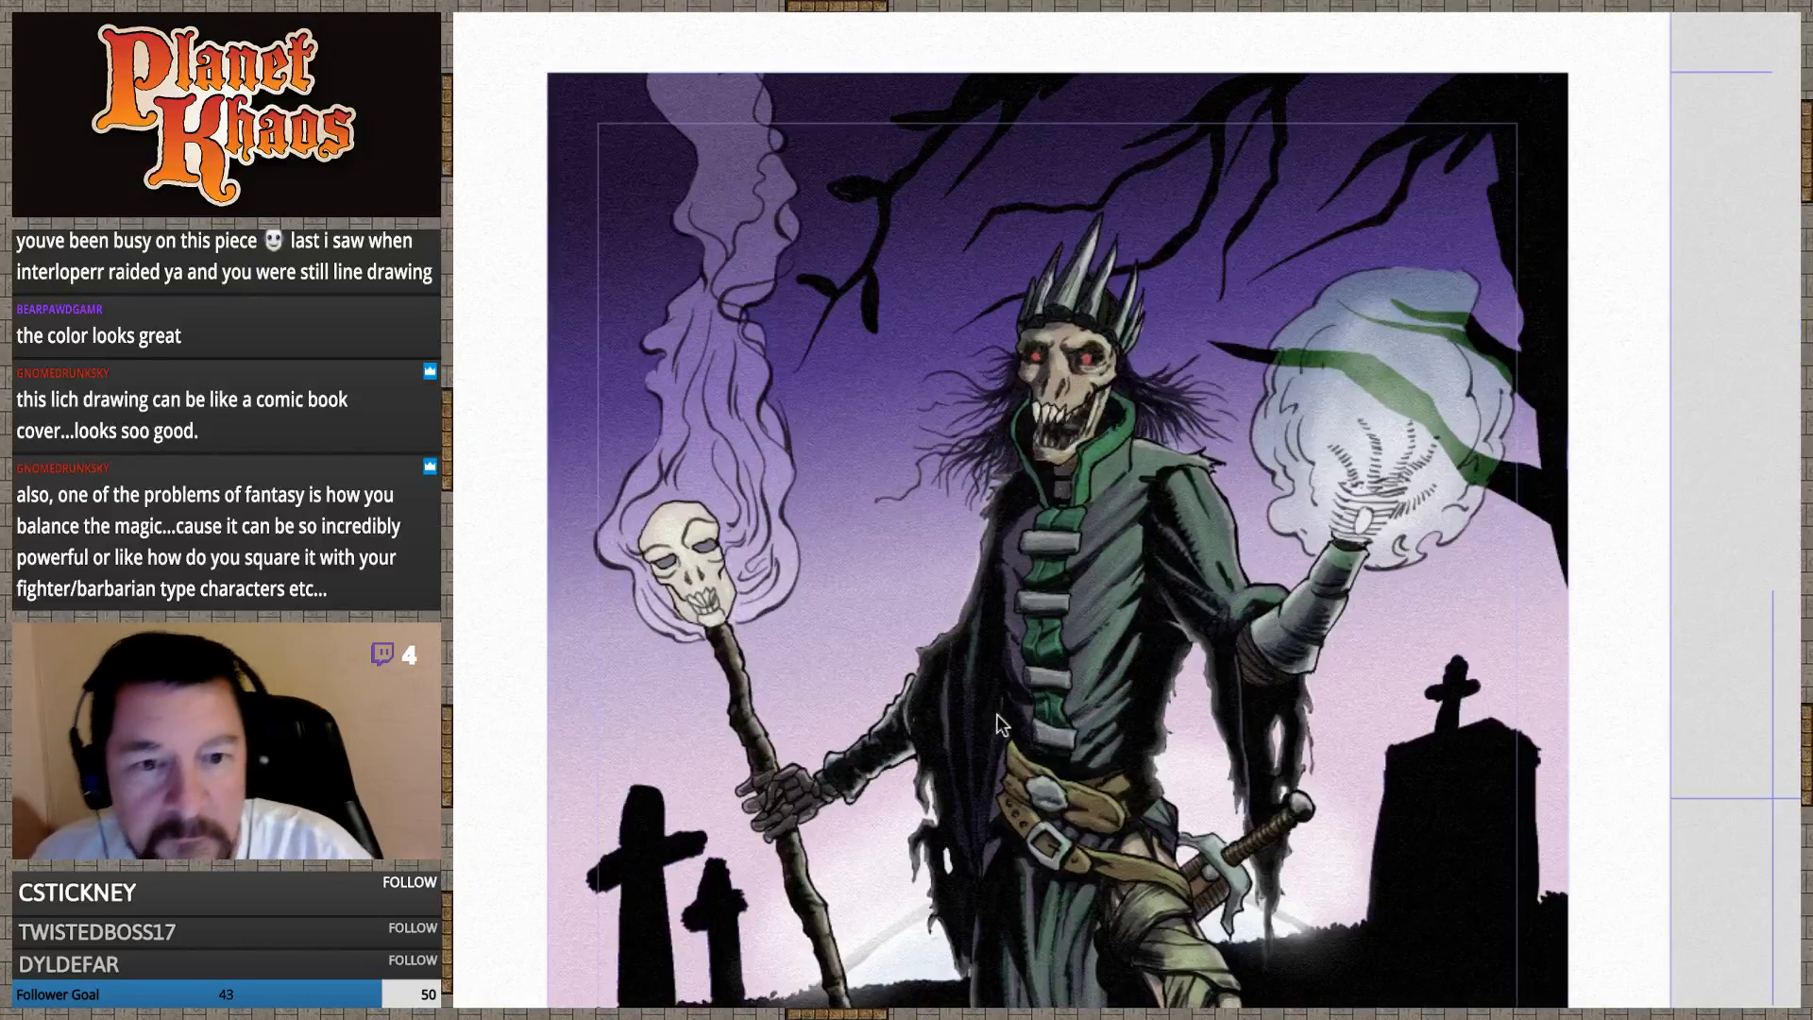
key(ctrl+minus)
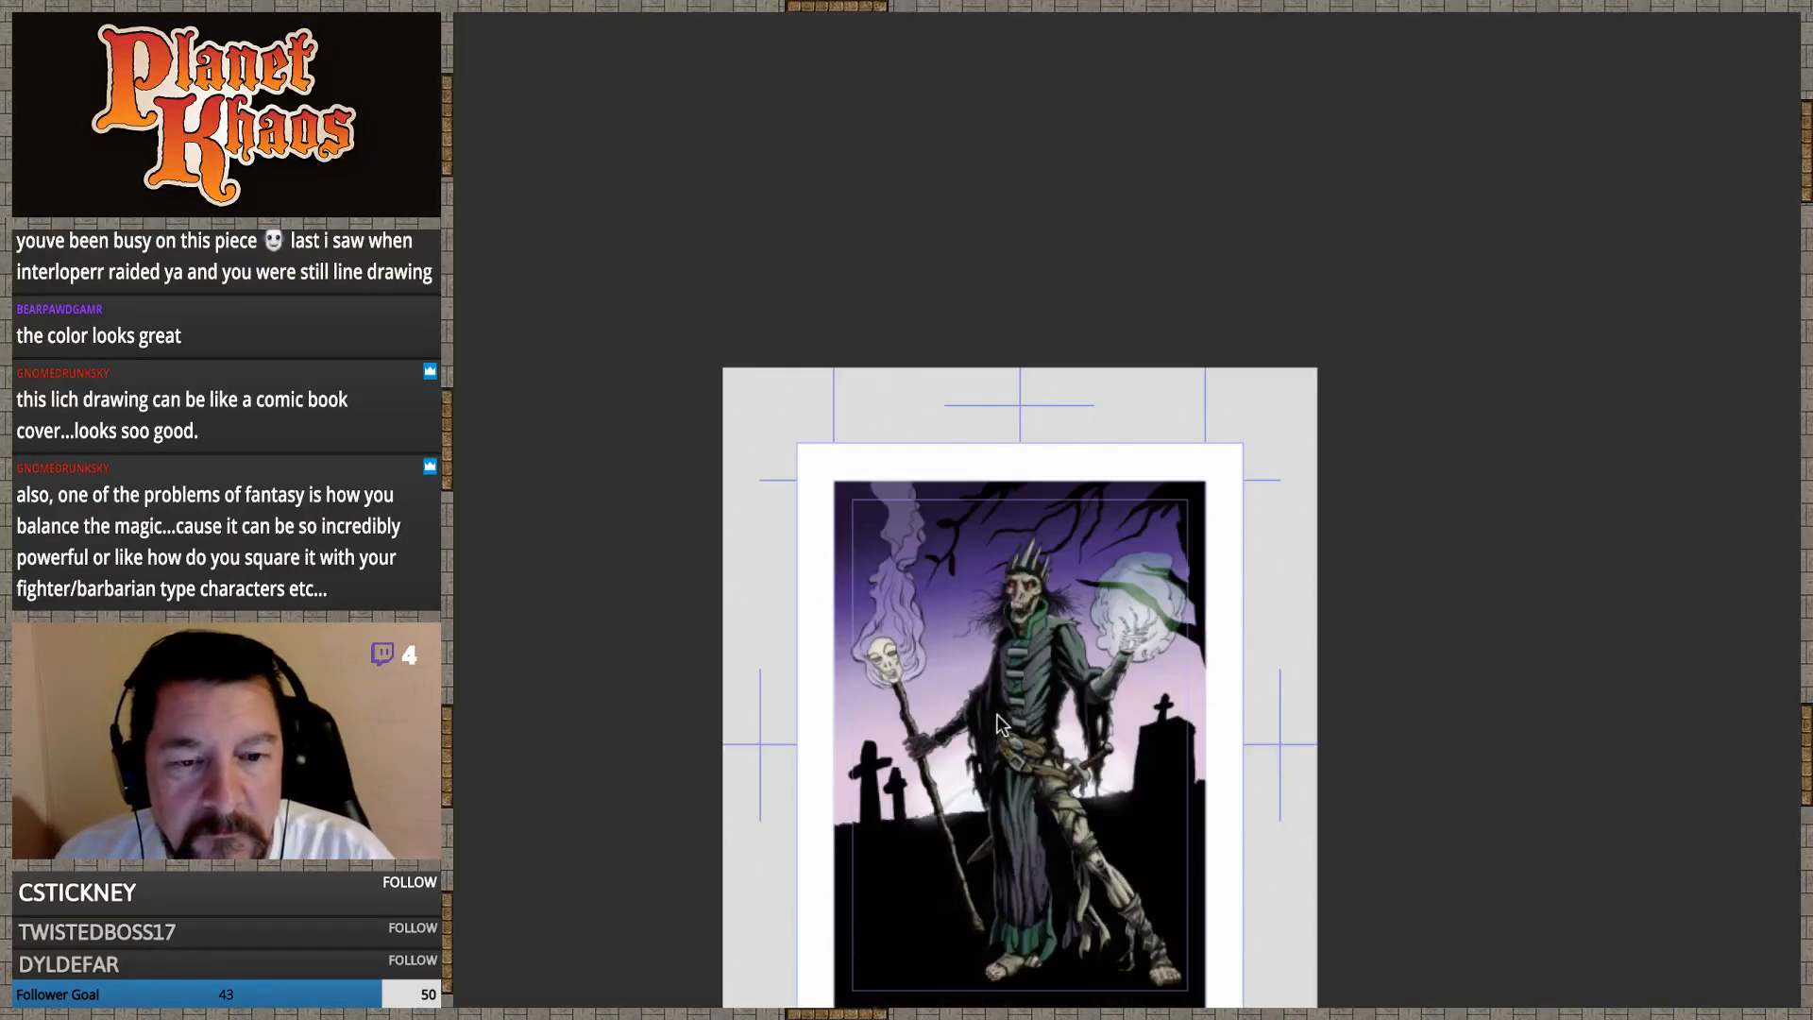
key(ctrl+plus)
key(ctrl+plus)
key(ctrl+plus)
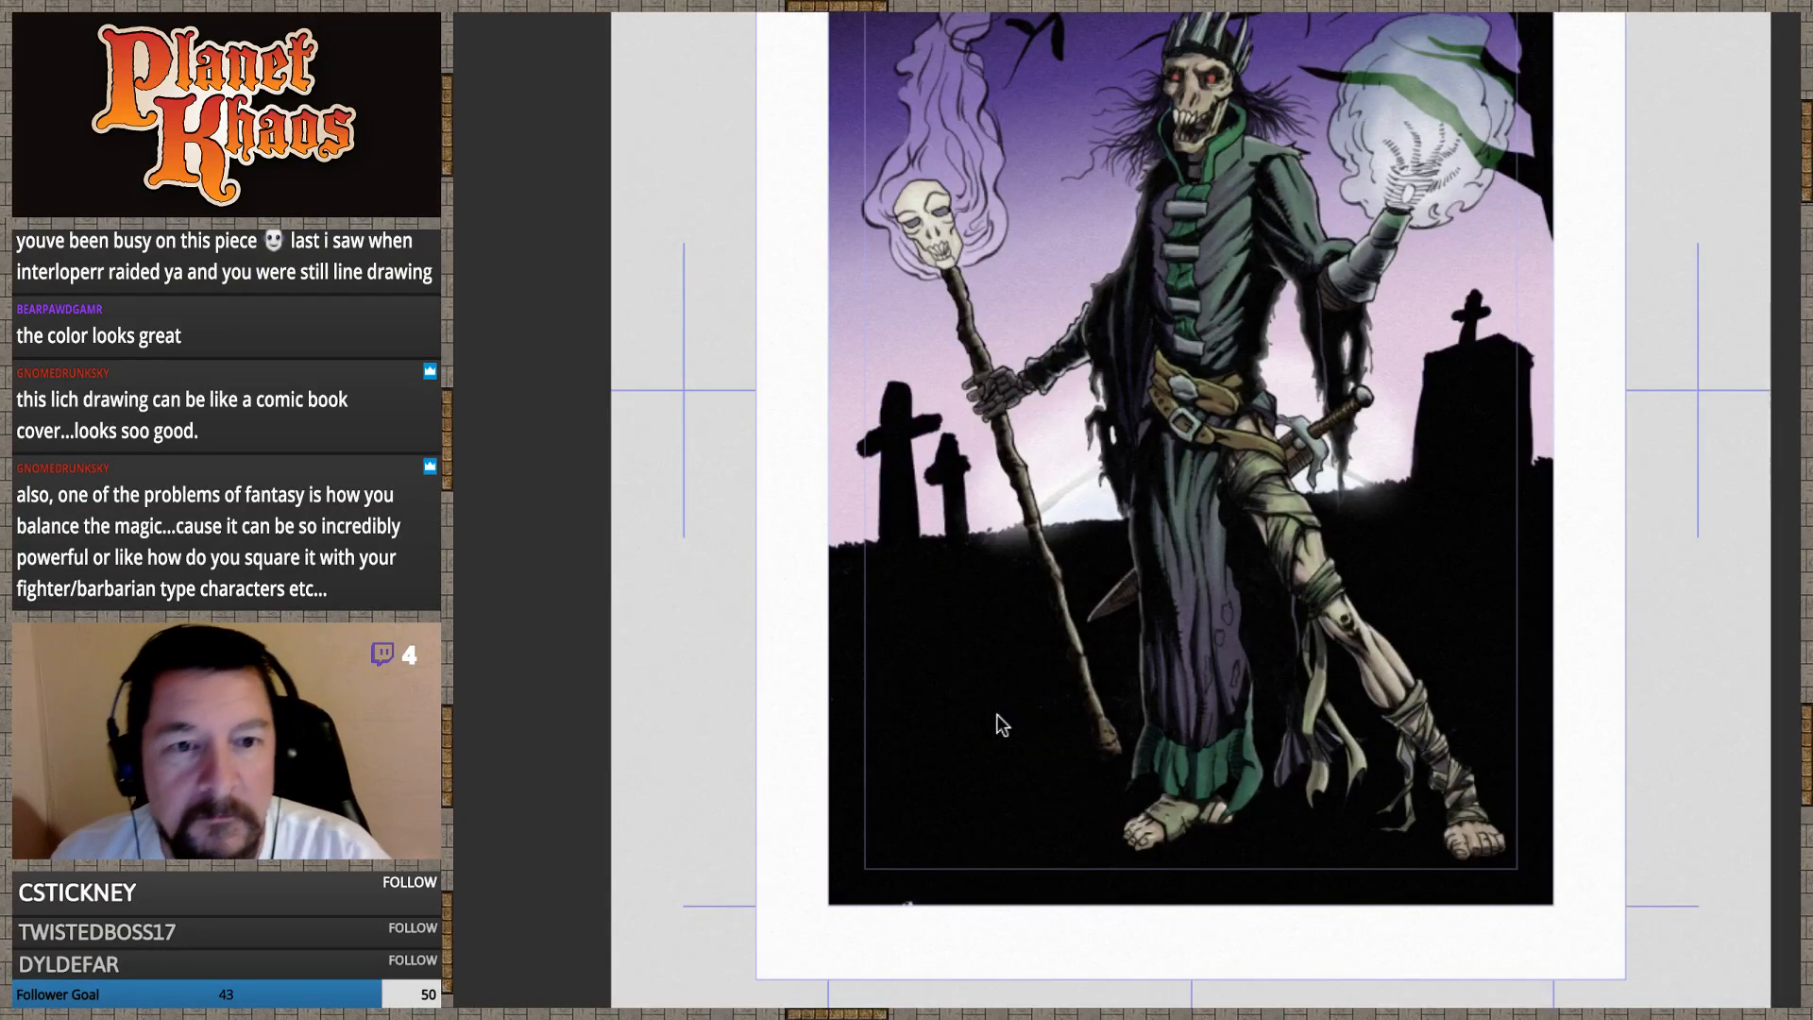
mouse_move(1381, 404)
mouse_down()
mouse_move(1286, 586)
mouse_move(1260, 529)
mouse_up()
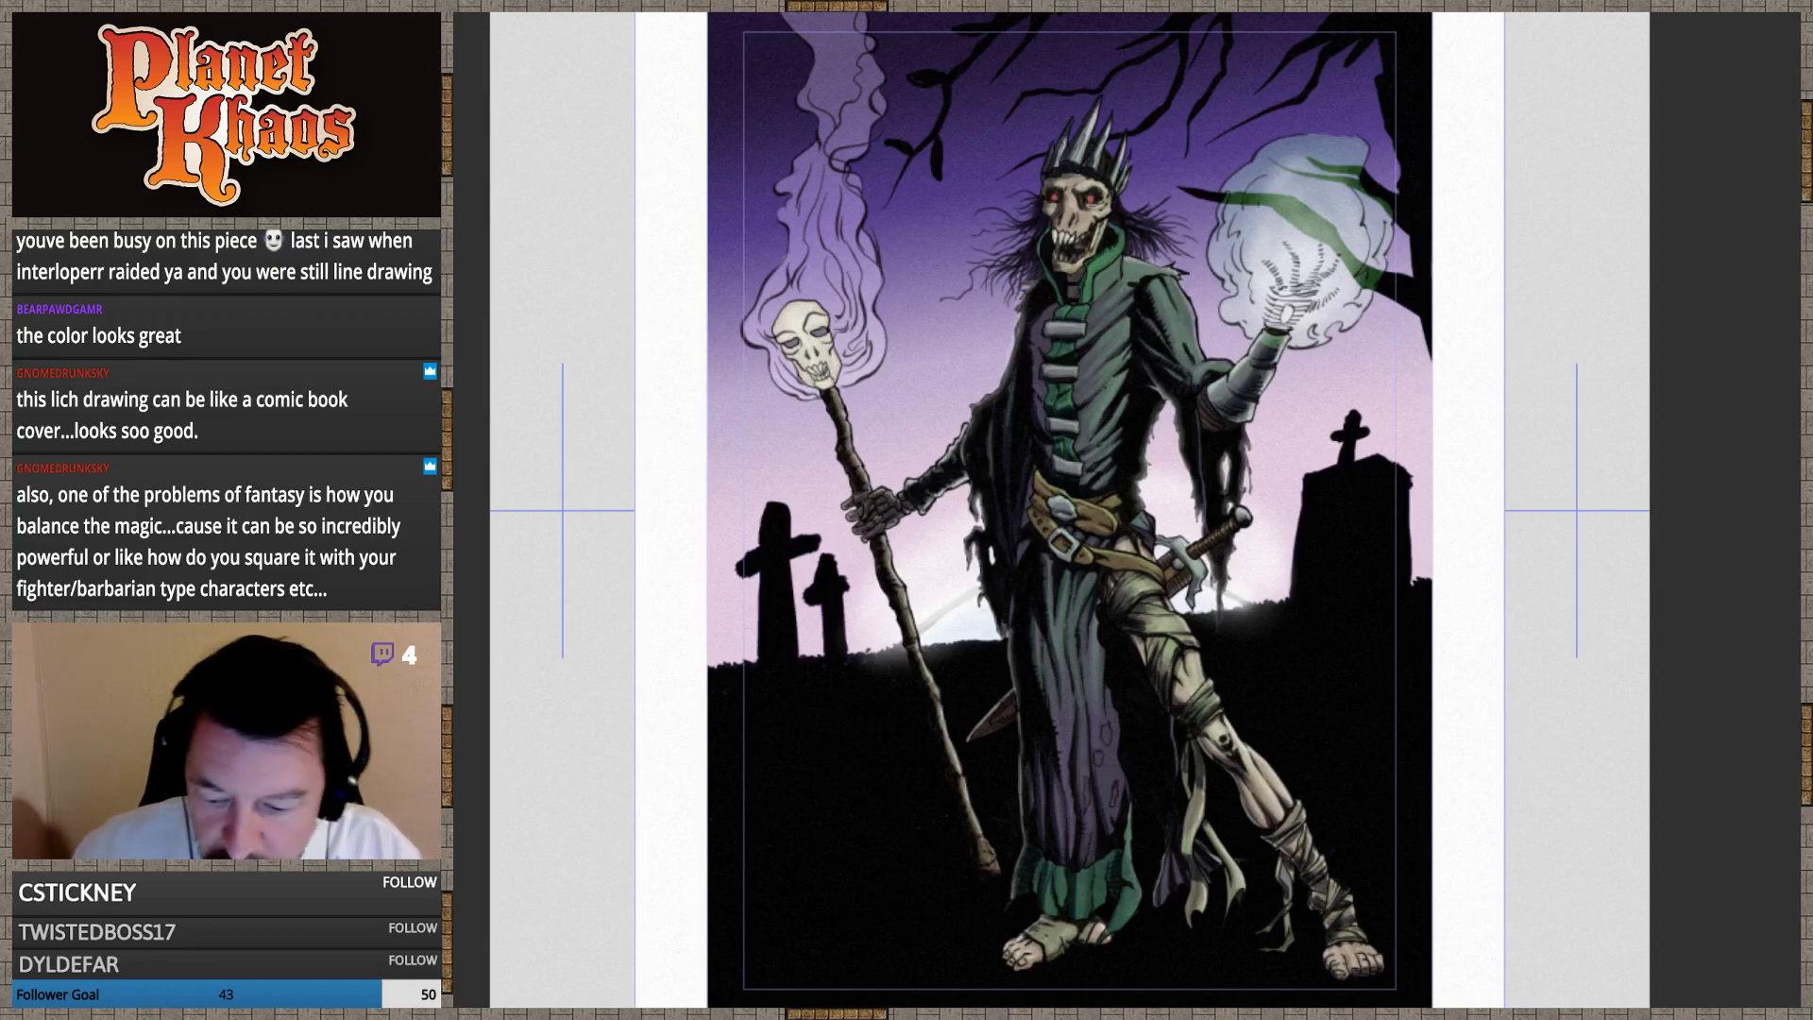
key(ctrl+a)
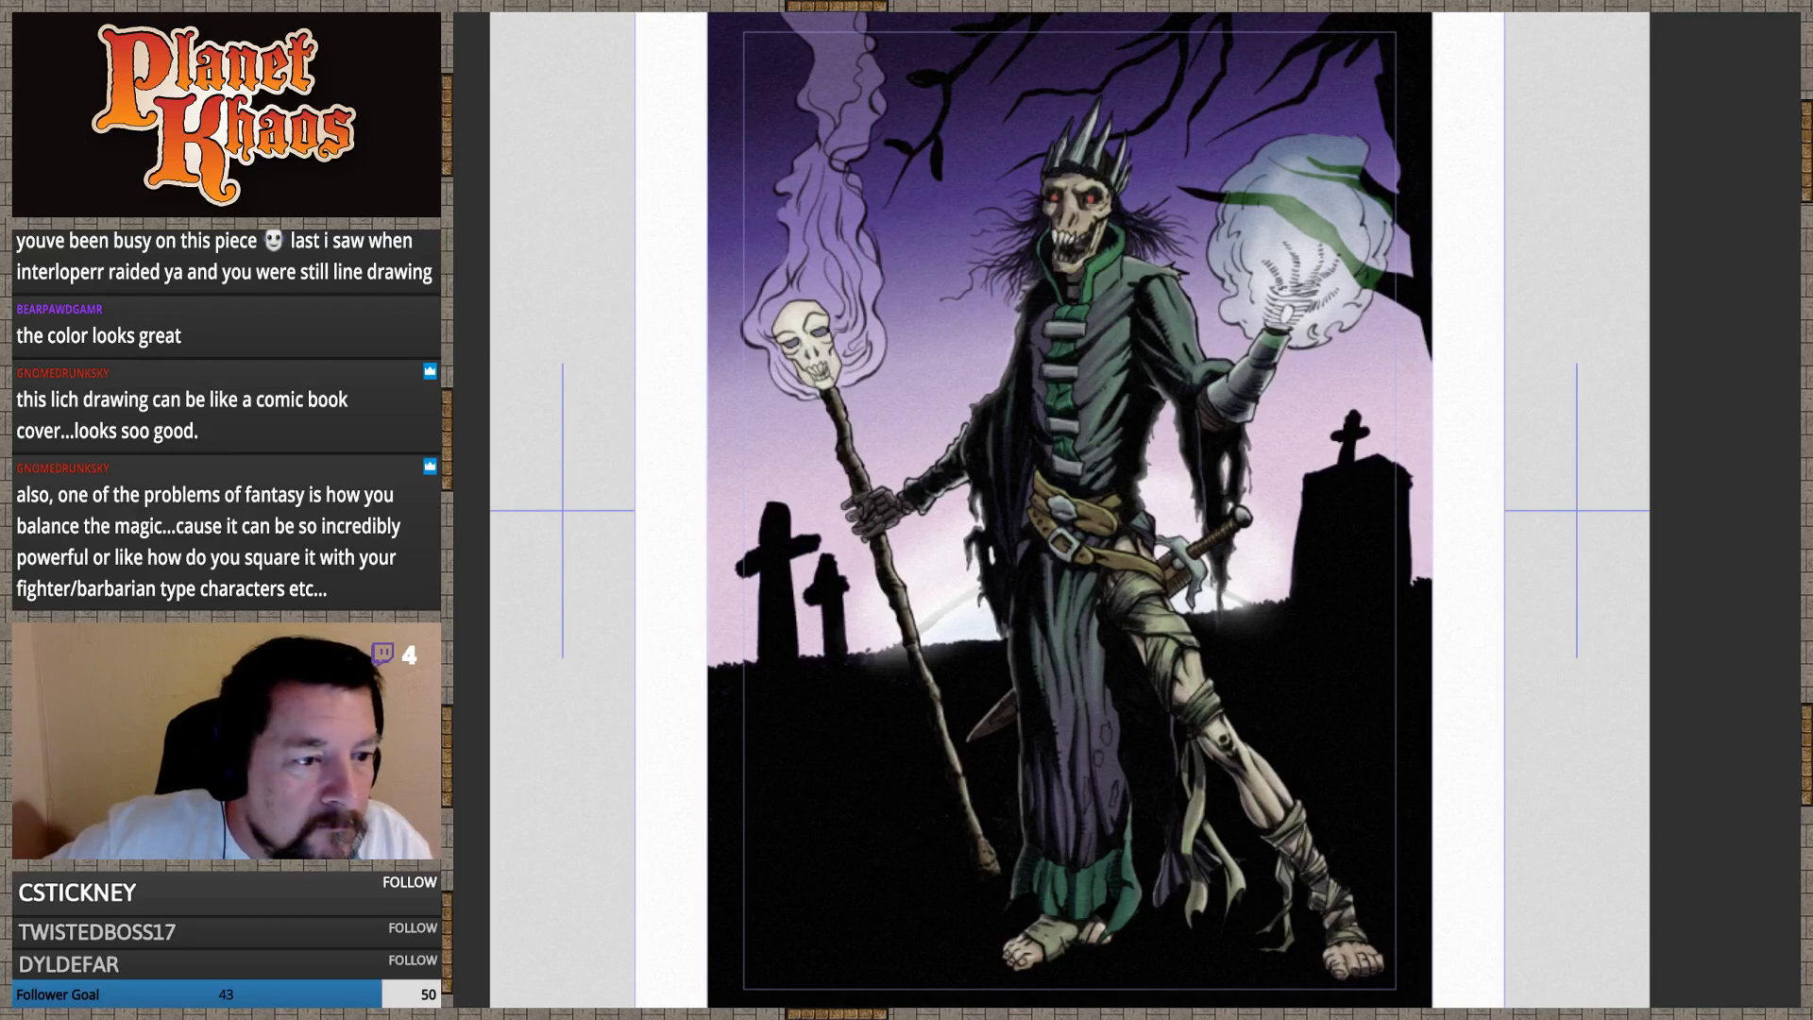
key(ctrl+z)
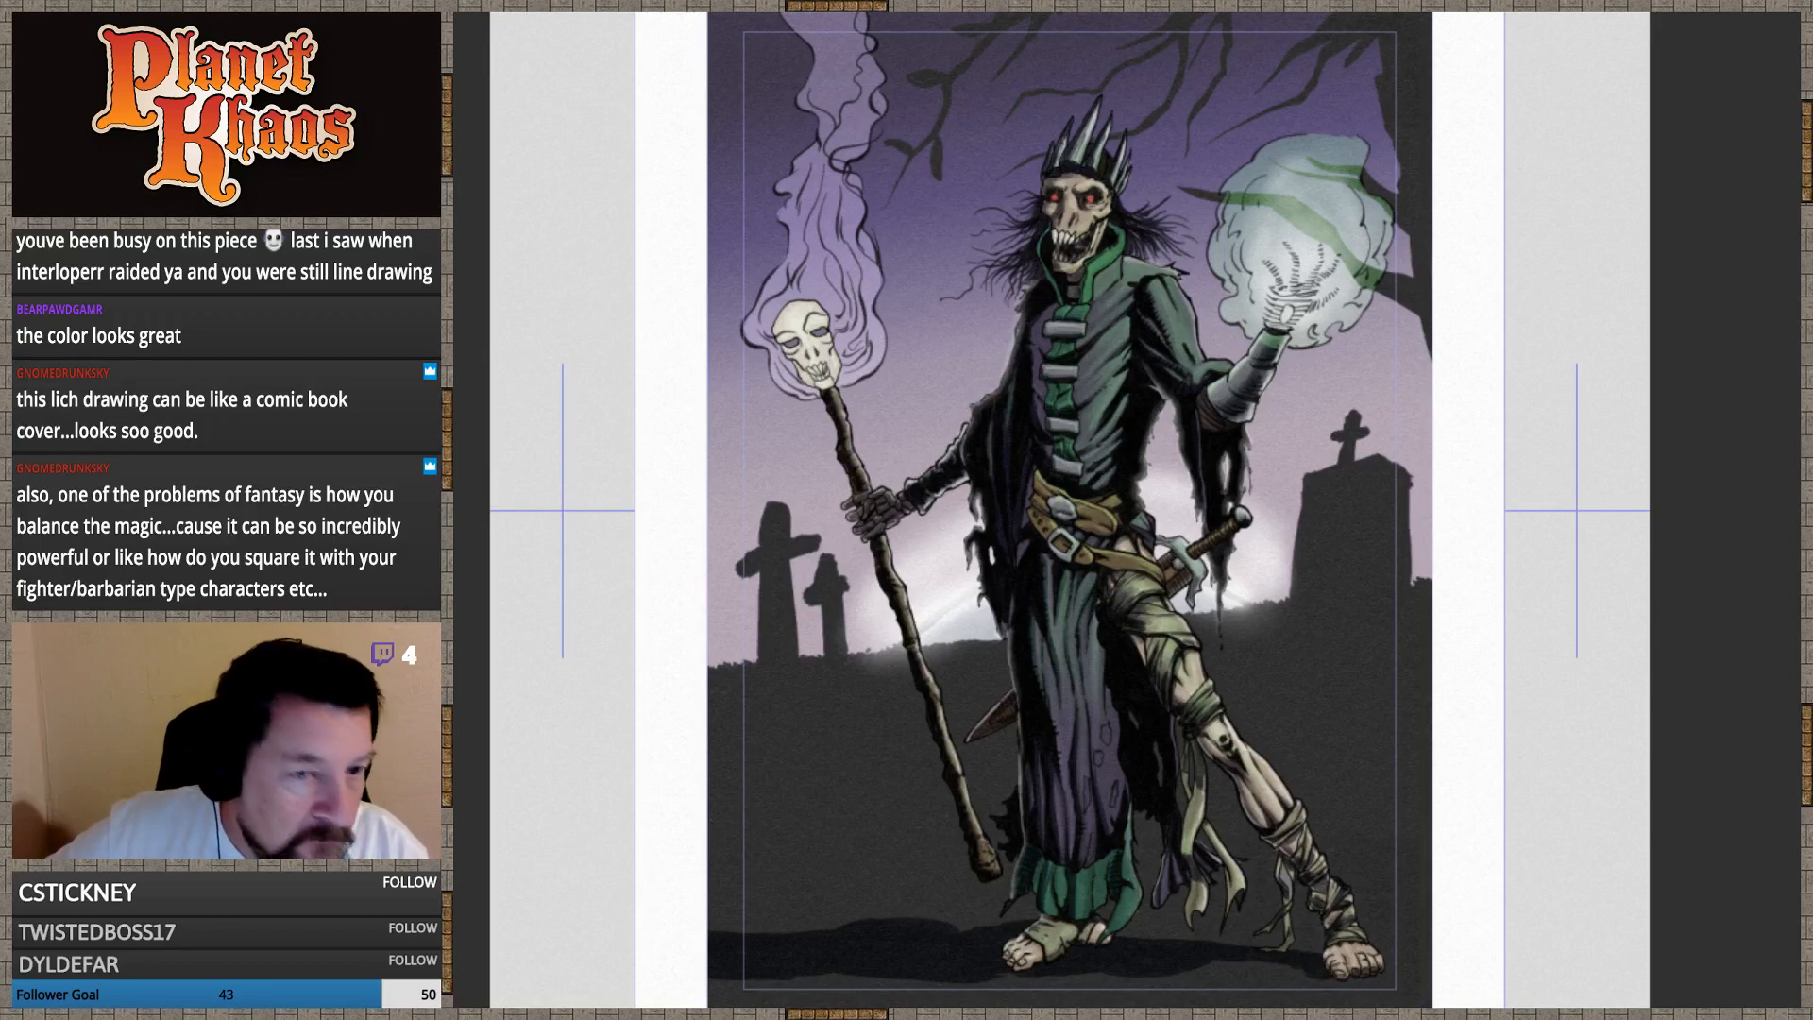
key(ctrl+z)
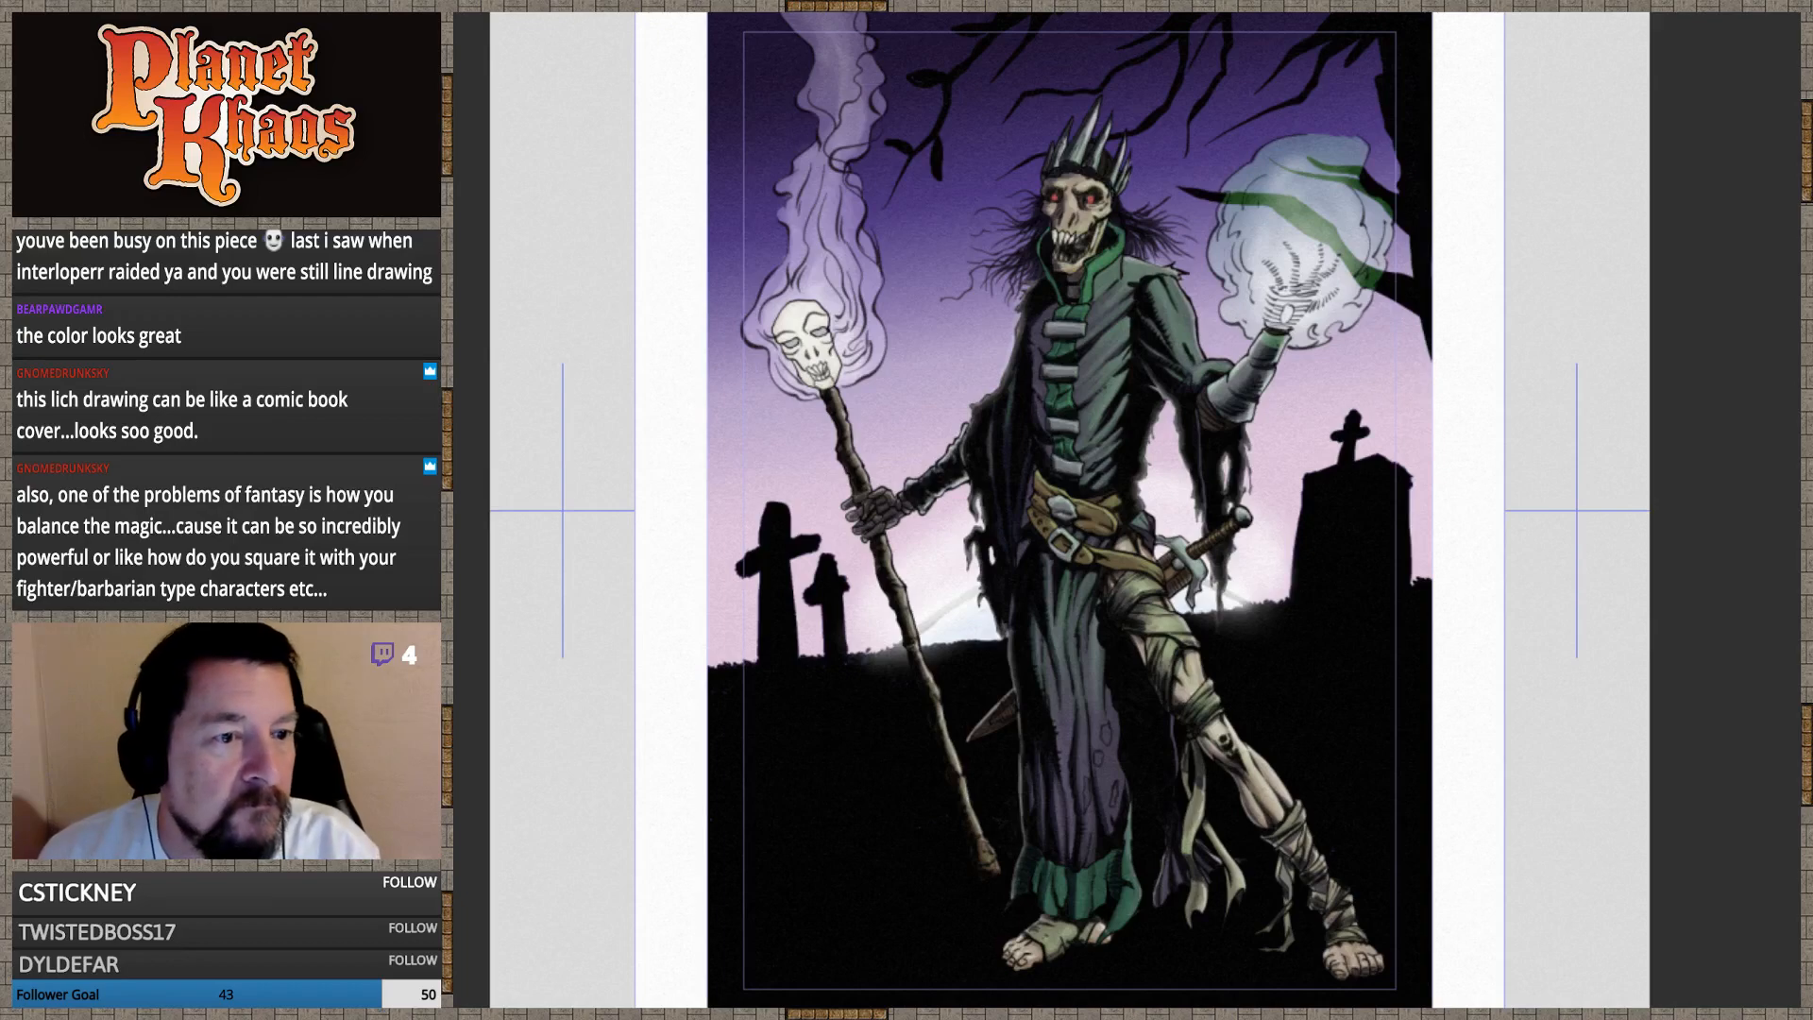
Brighten the staff's skull to white, and ink black eye sockets and fine shading lines on it
key(ctrl+plus)
key(ctrl+plus)
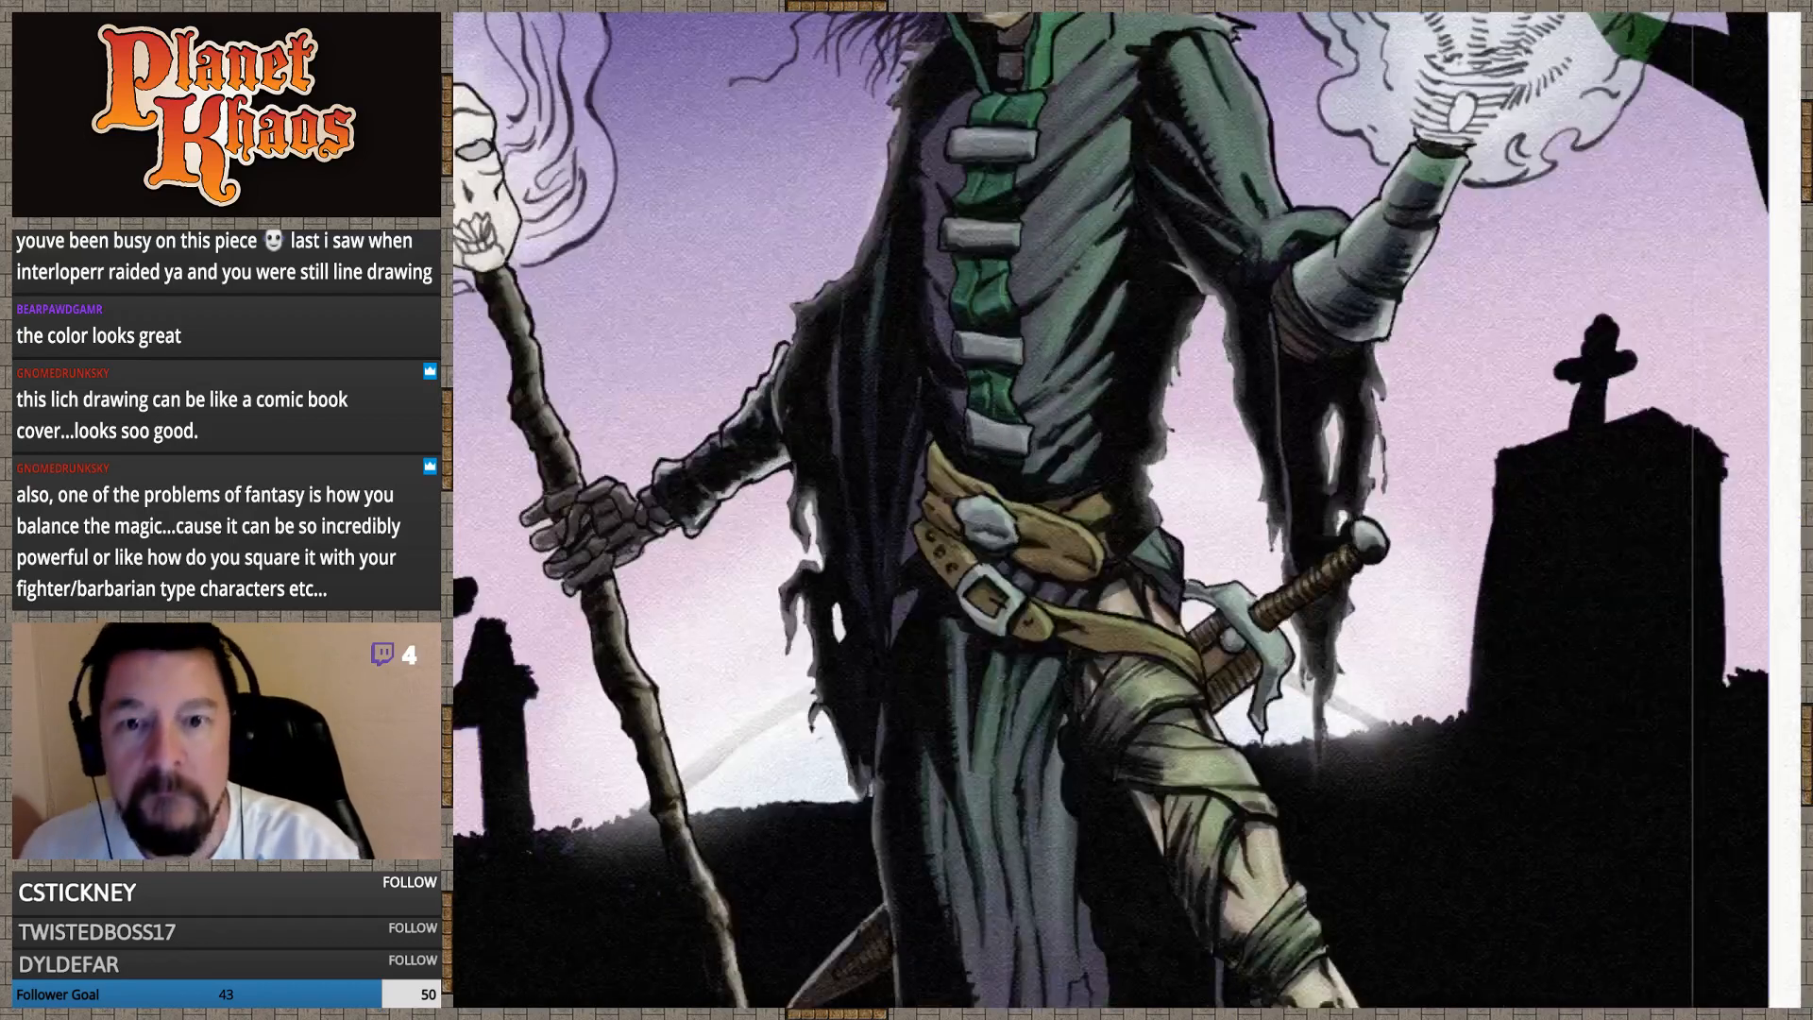
drag(694, 521, 1064, 737)
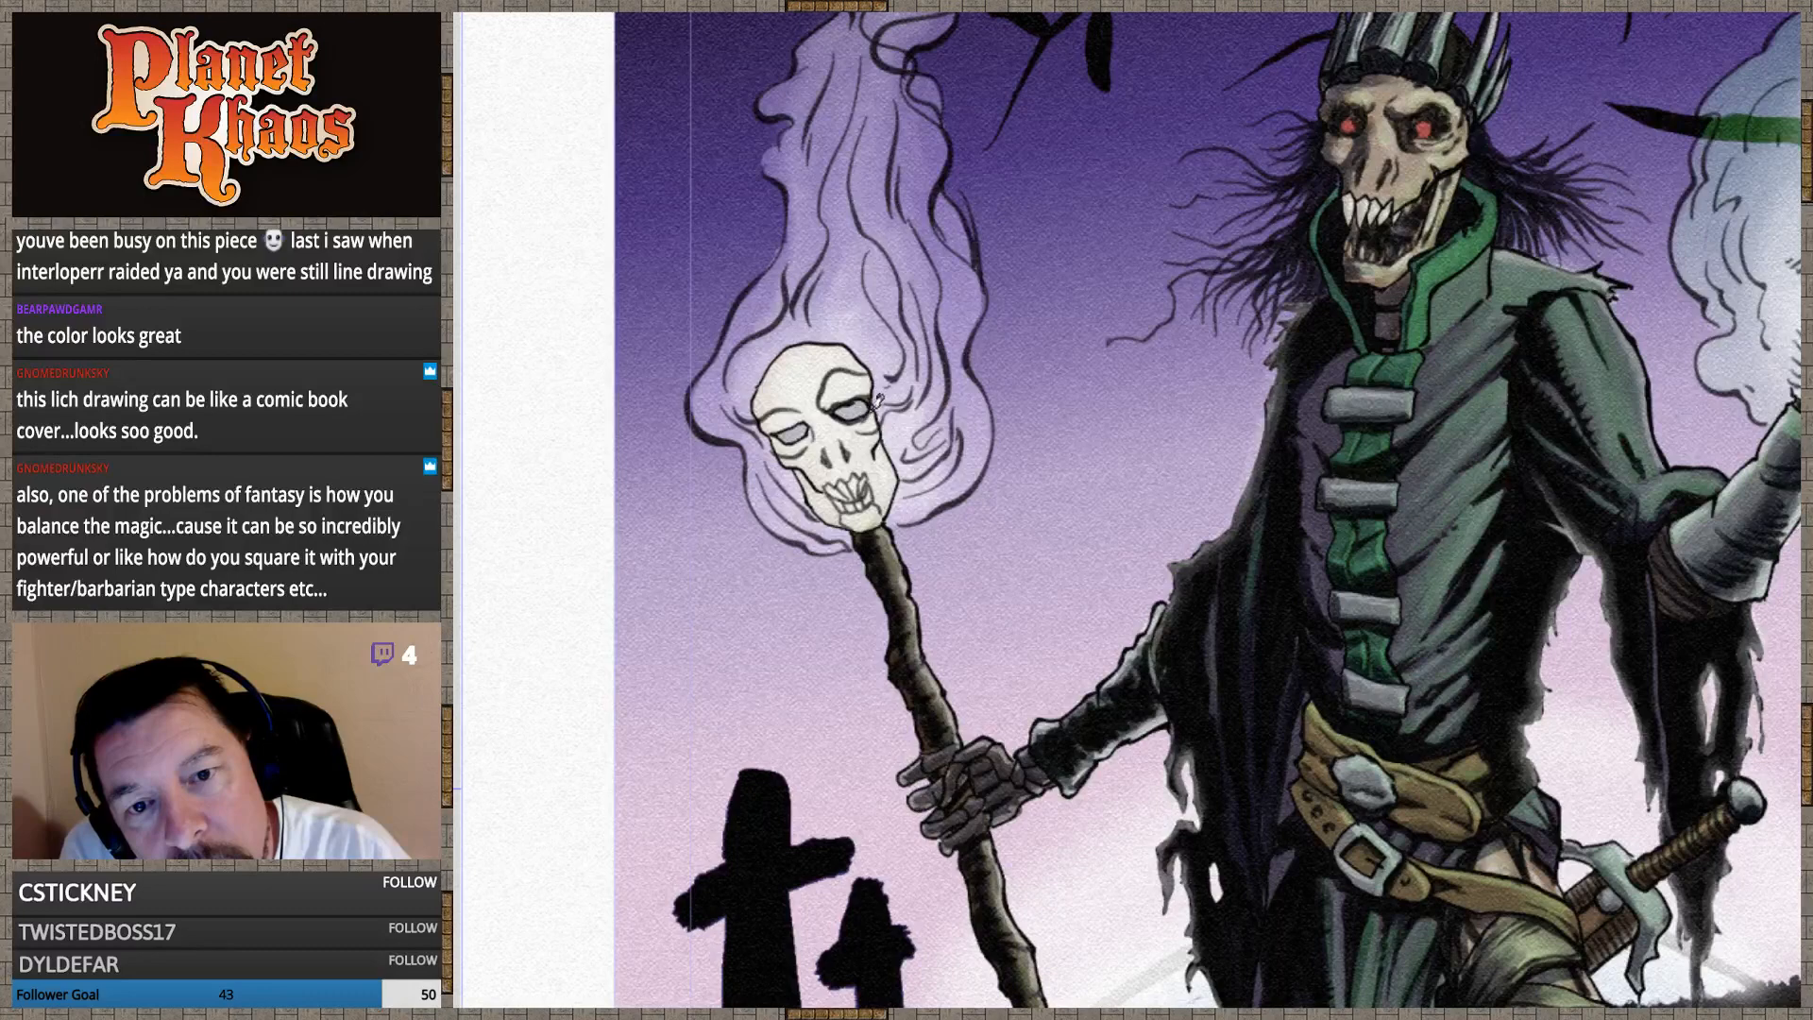
mouse_move(858, 398)
mouse_down()
mouse_move(841, 413)
mouse_move(867, 415)
mouse_move(852, 403)
mouse_move(874, 387)
mouse_up()
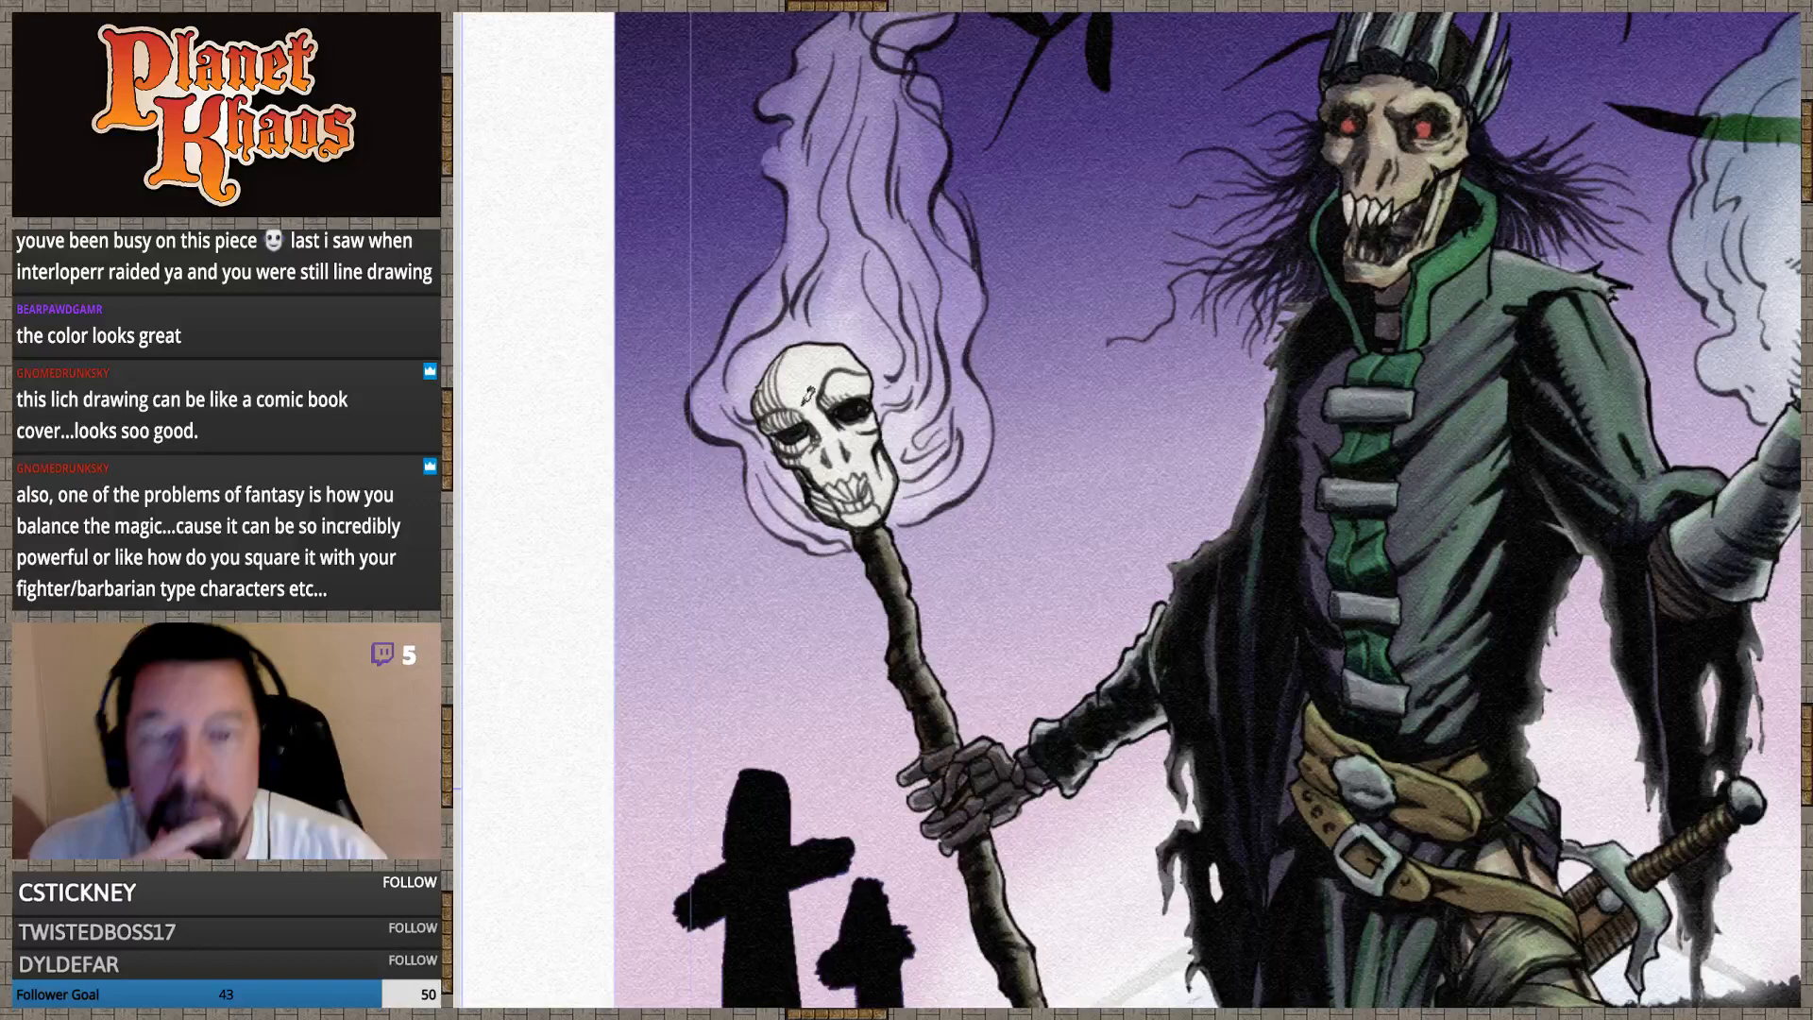
Compare the full illustration with and without the green light on the robe and the pale glow in the magic orb
scroll(877, 371, down, 1)
scroll(876, 371, down, 1)
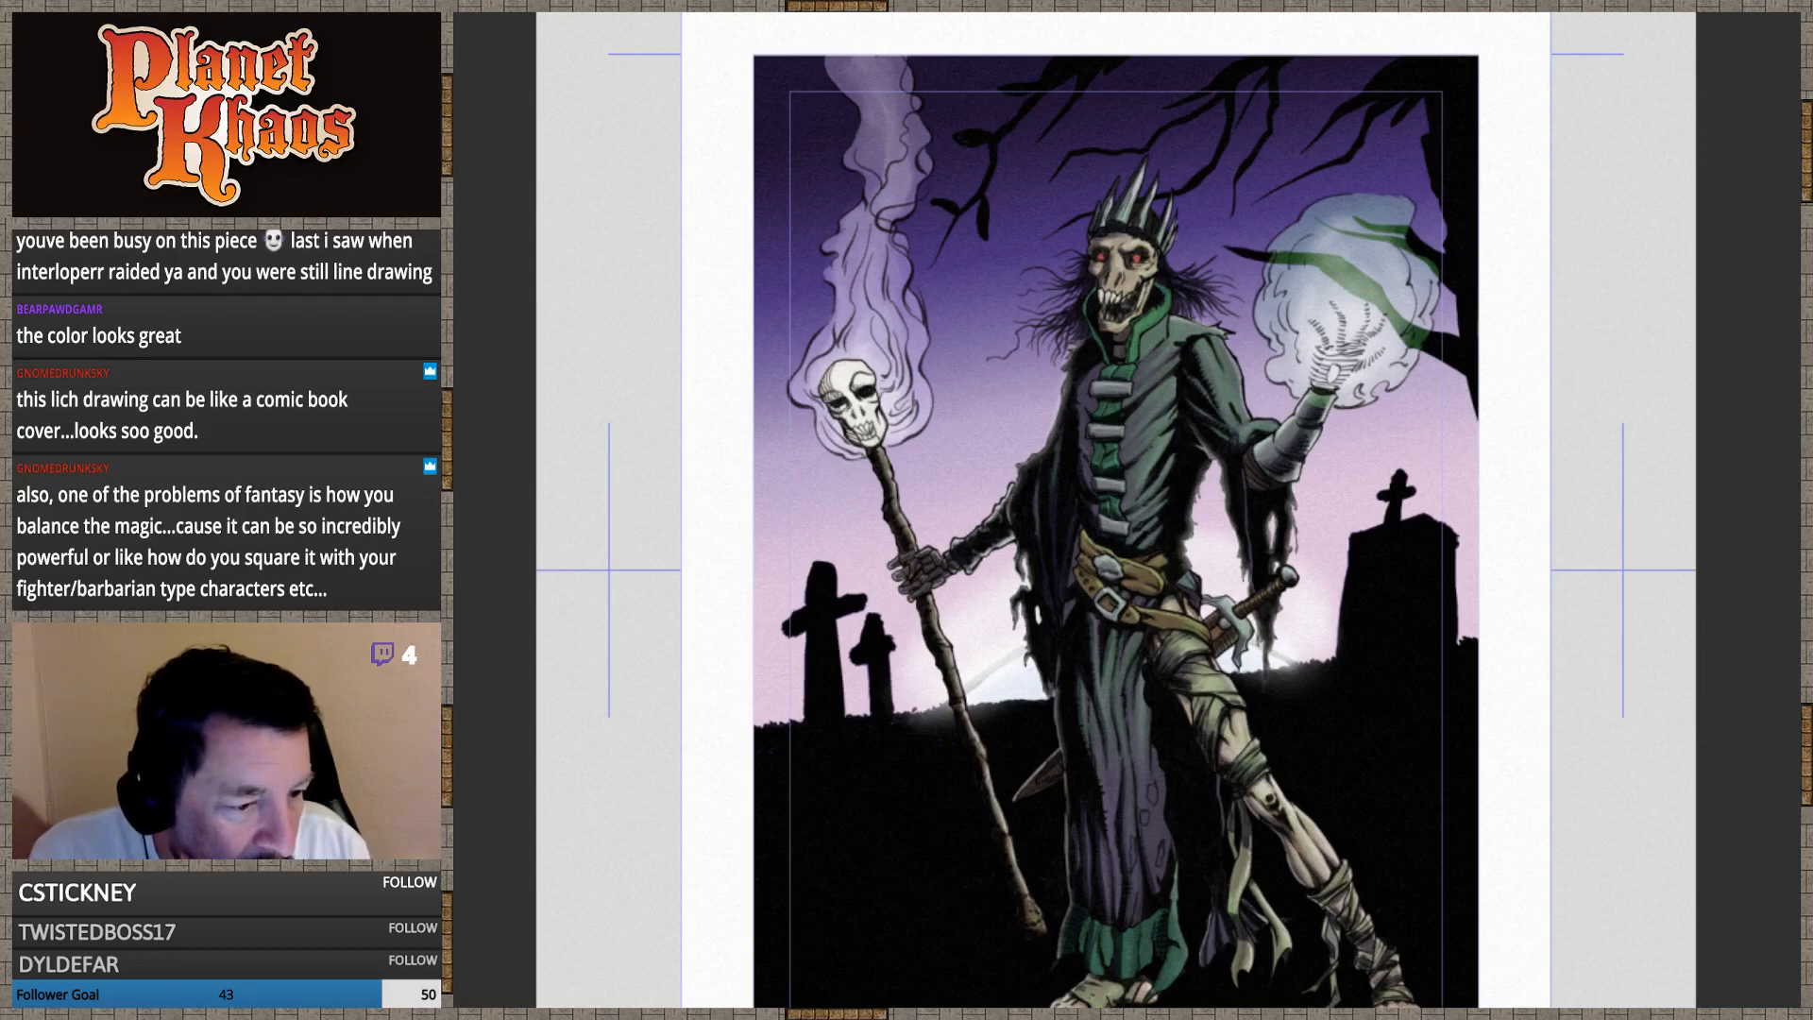
key(ctrl+z)
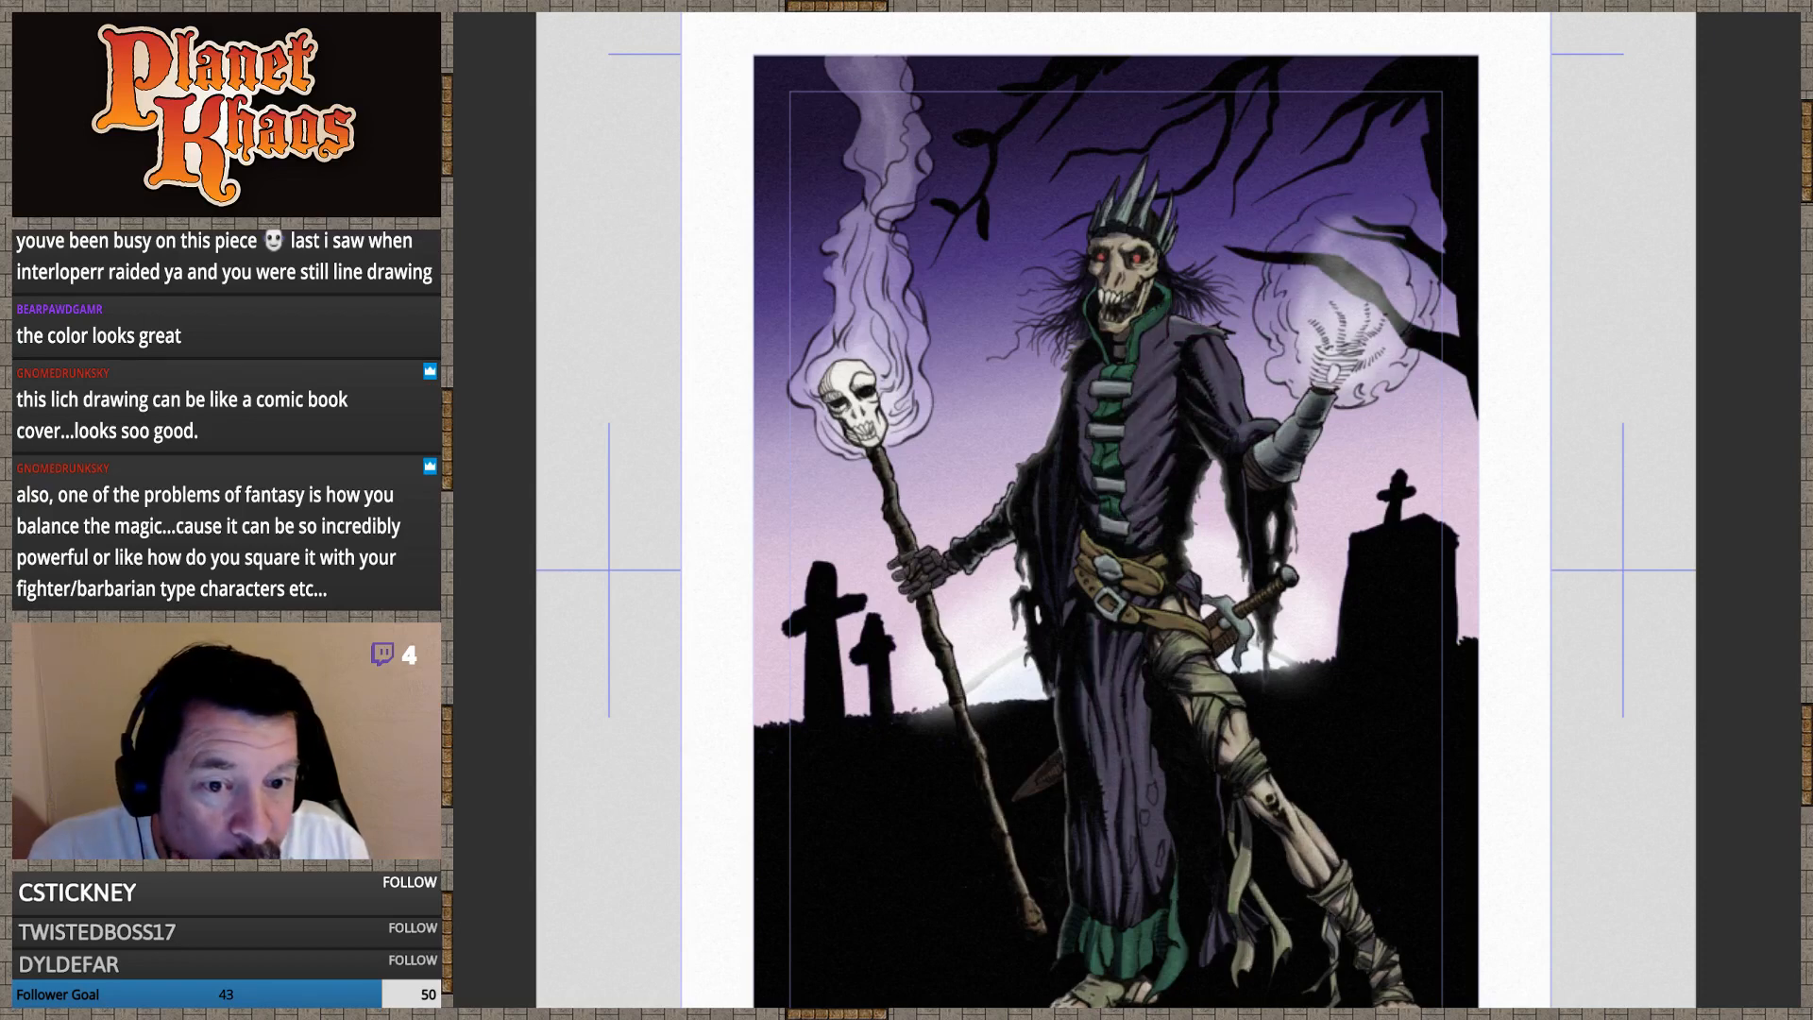
key(ctrl+y)
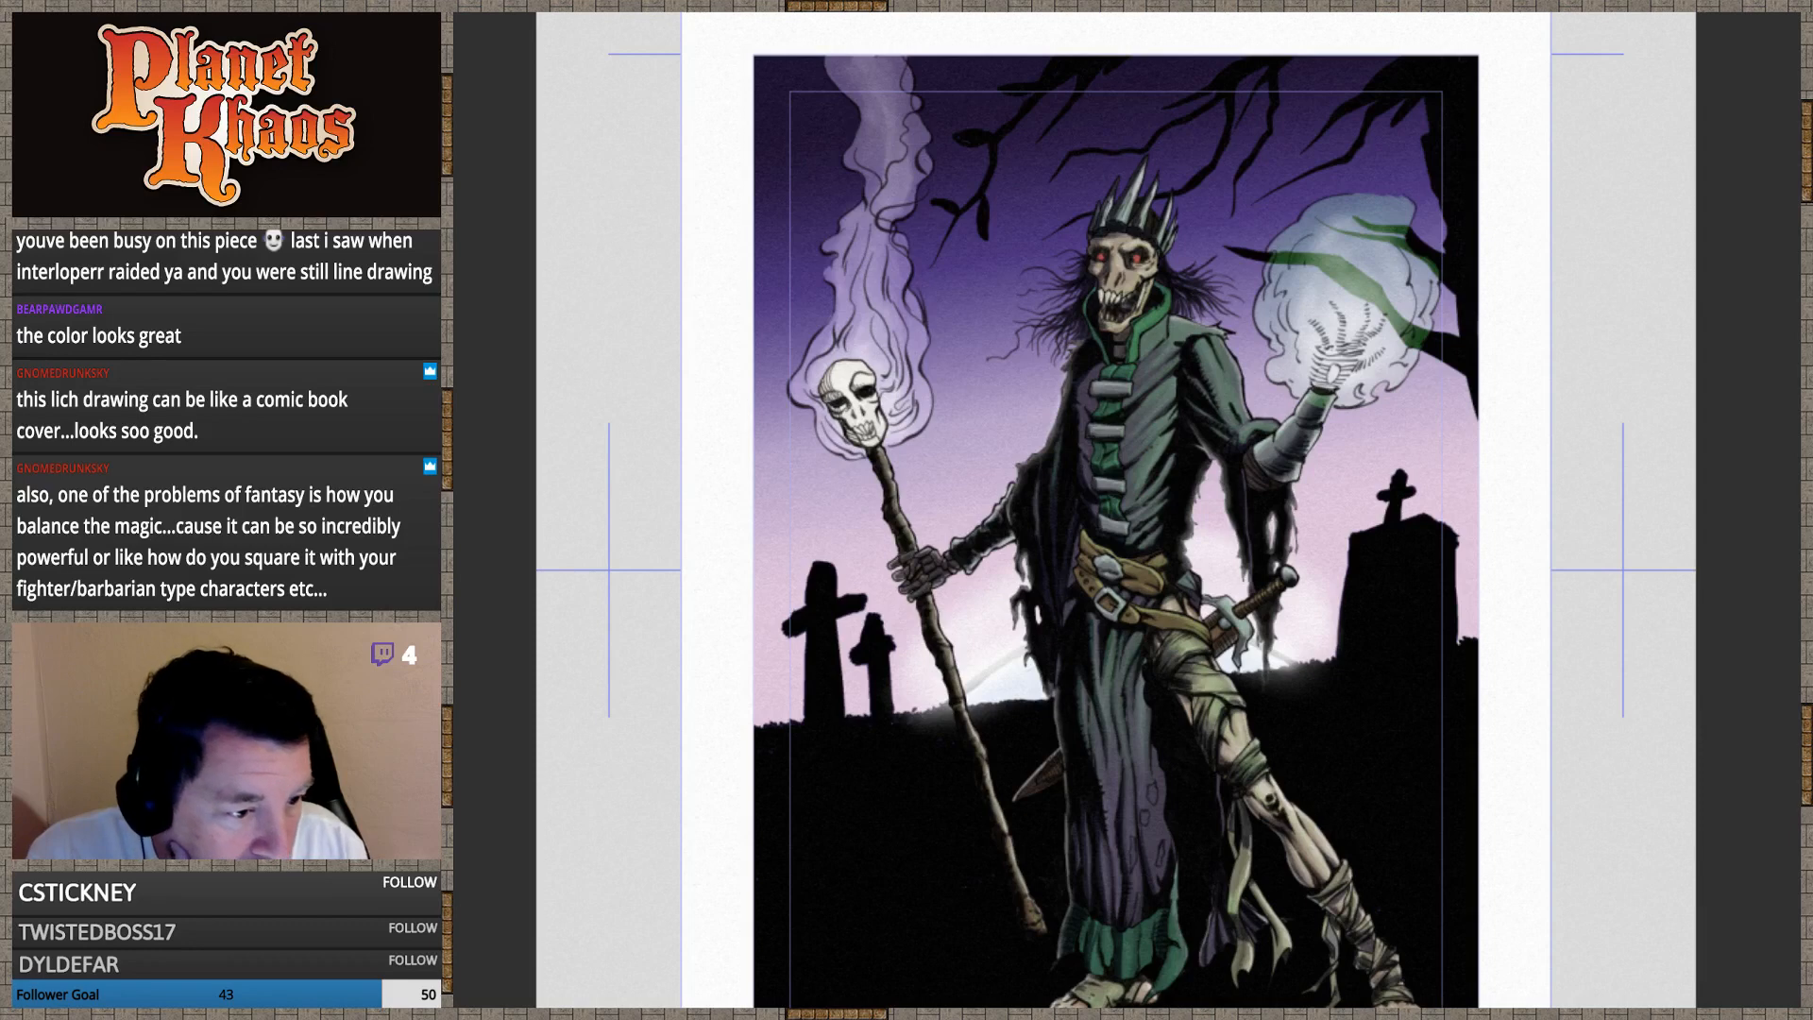
key(ctrl+z)
key(ctrl+y)
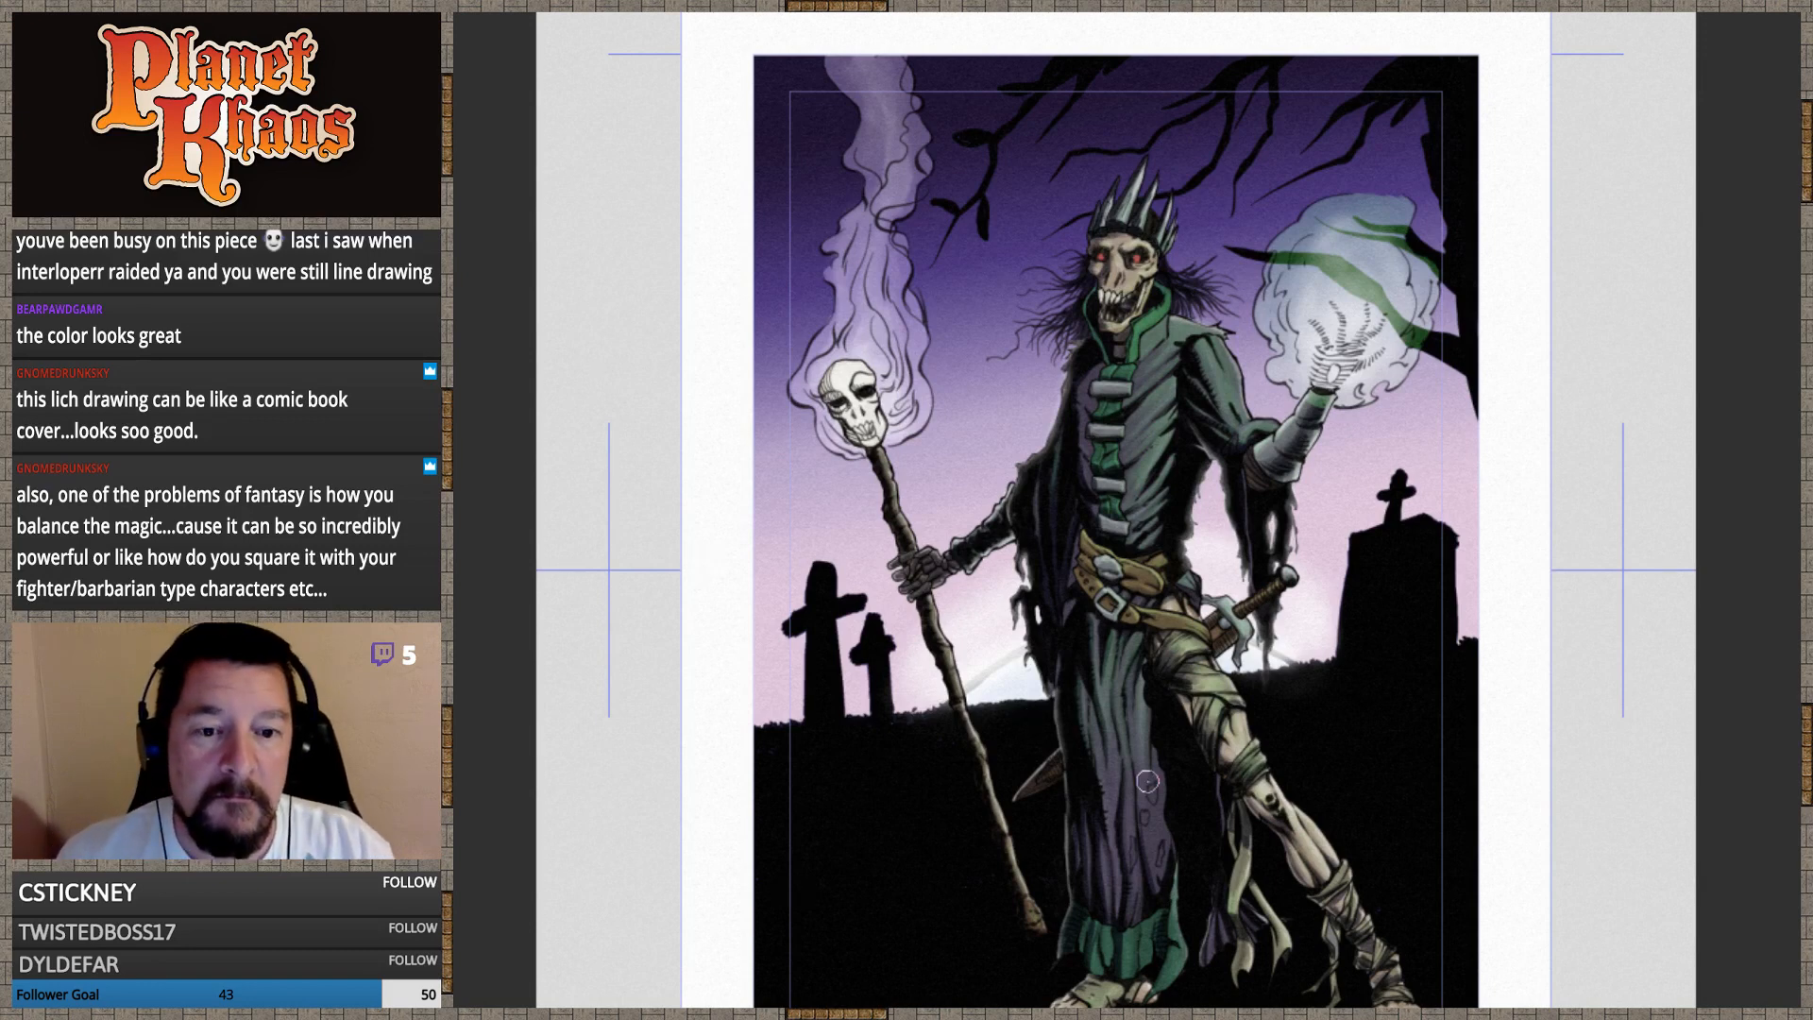
drag(1152, 793, 1167, 739)
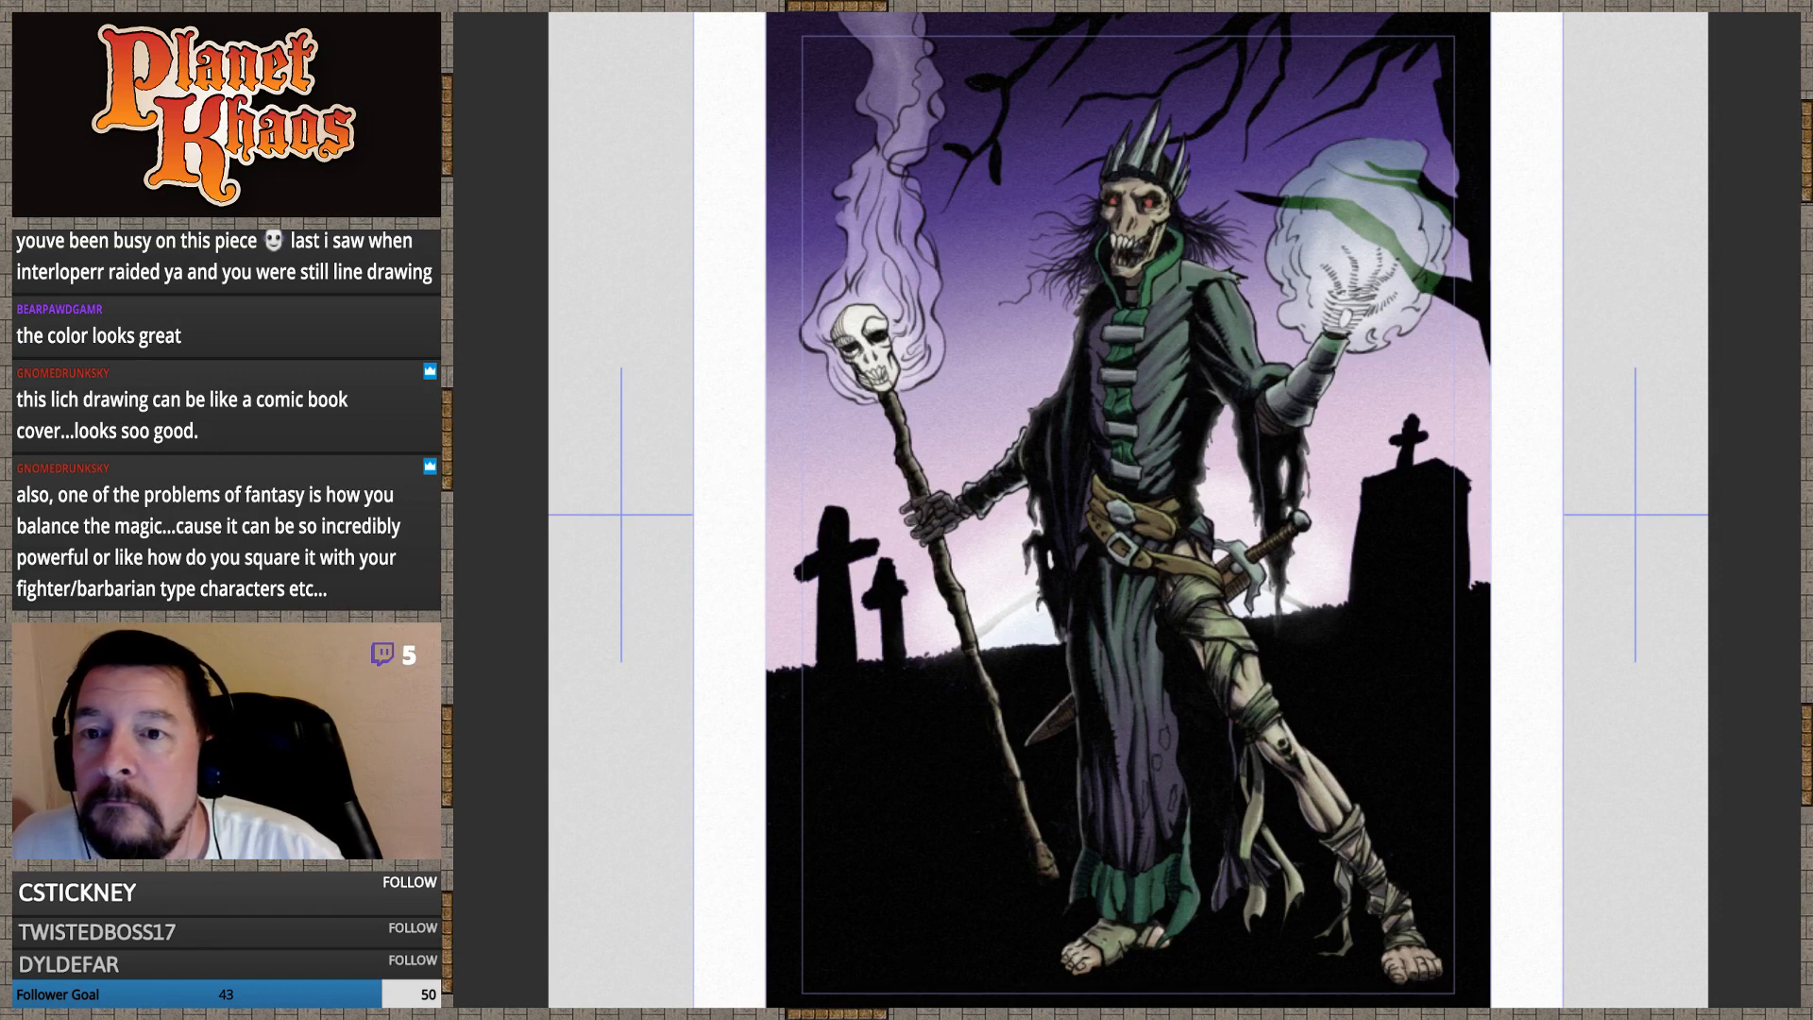
Reduce the saturation of the purple-to-pink sky to -50 with a Hue/Saturation/Luminosity adjustment
key(super+u)
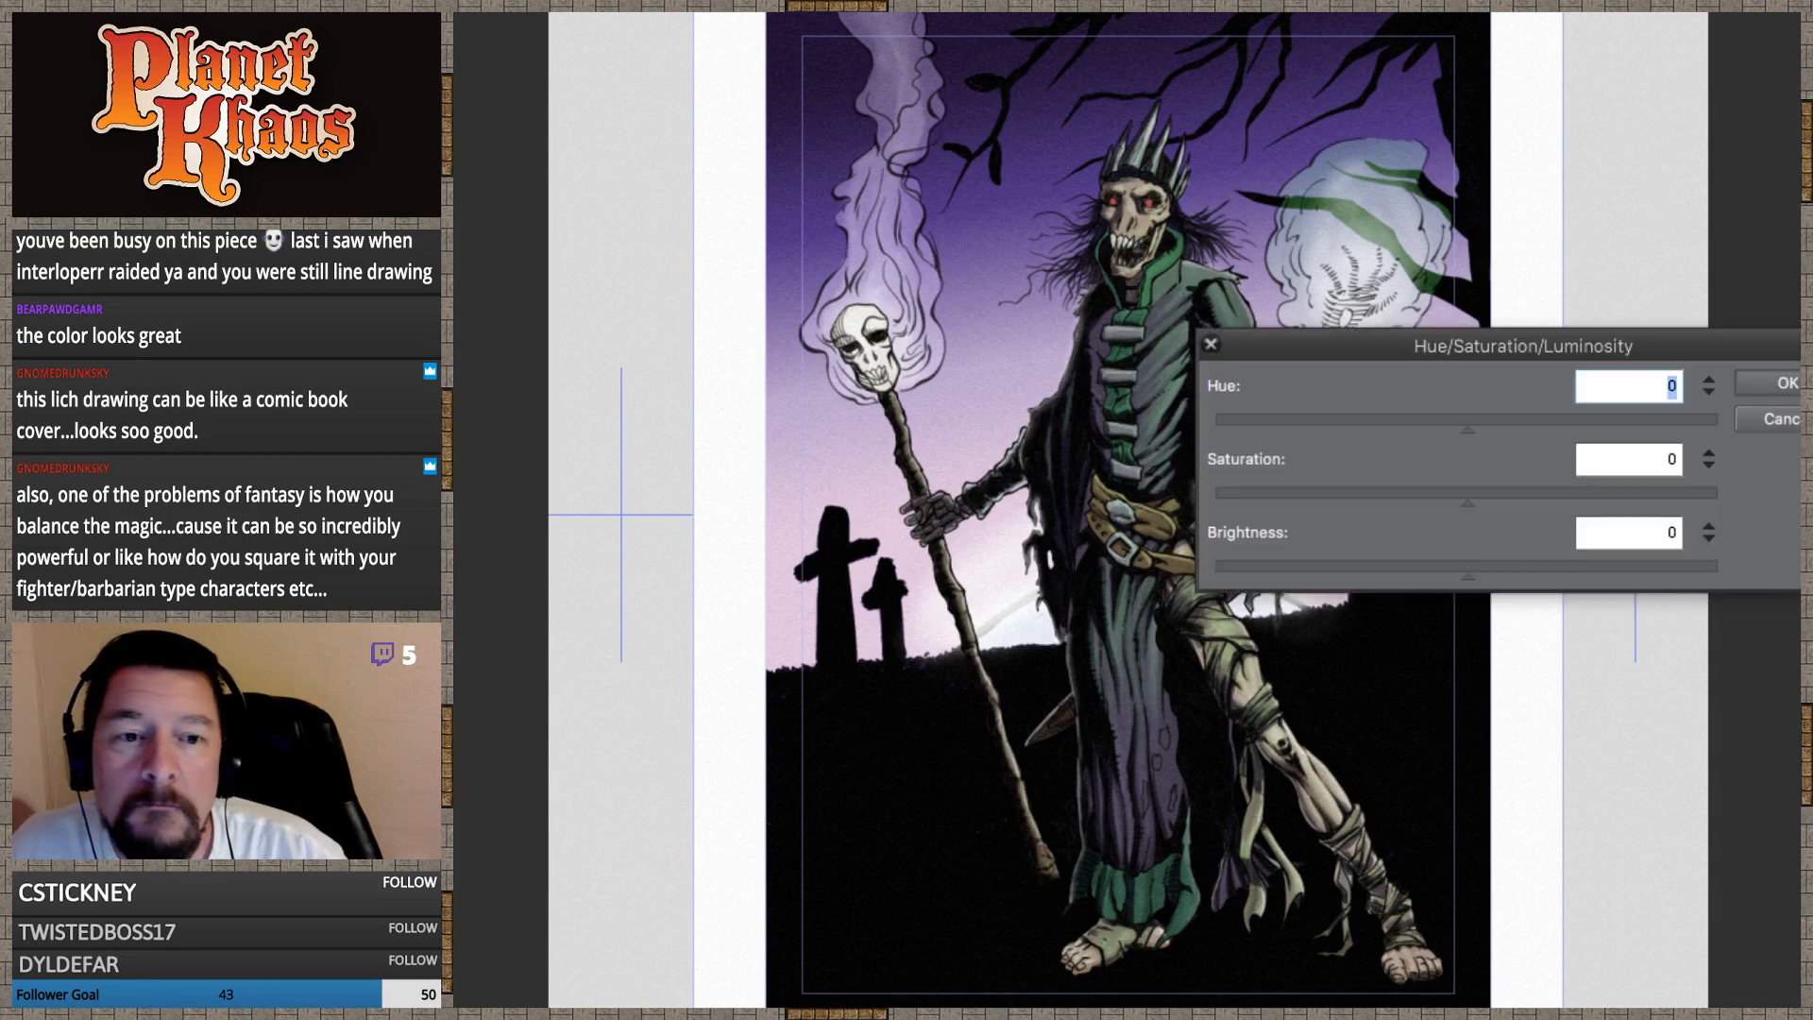
drag(1469, 503, 1339, 506)
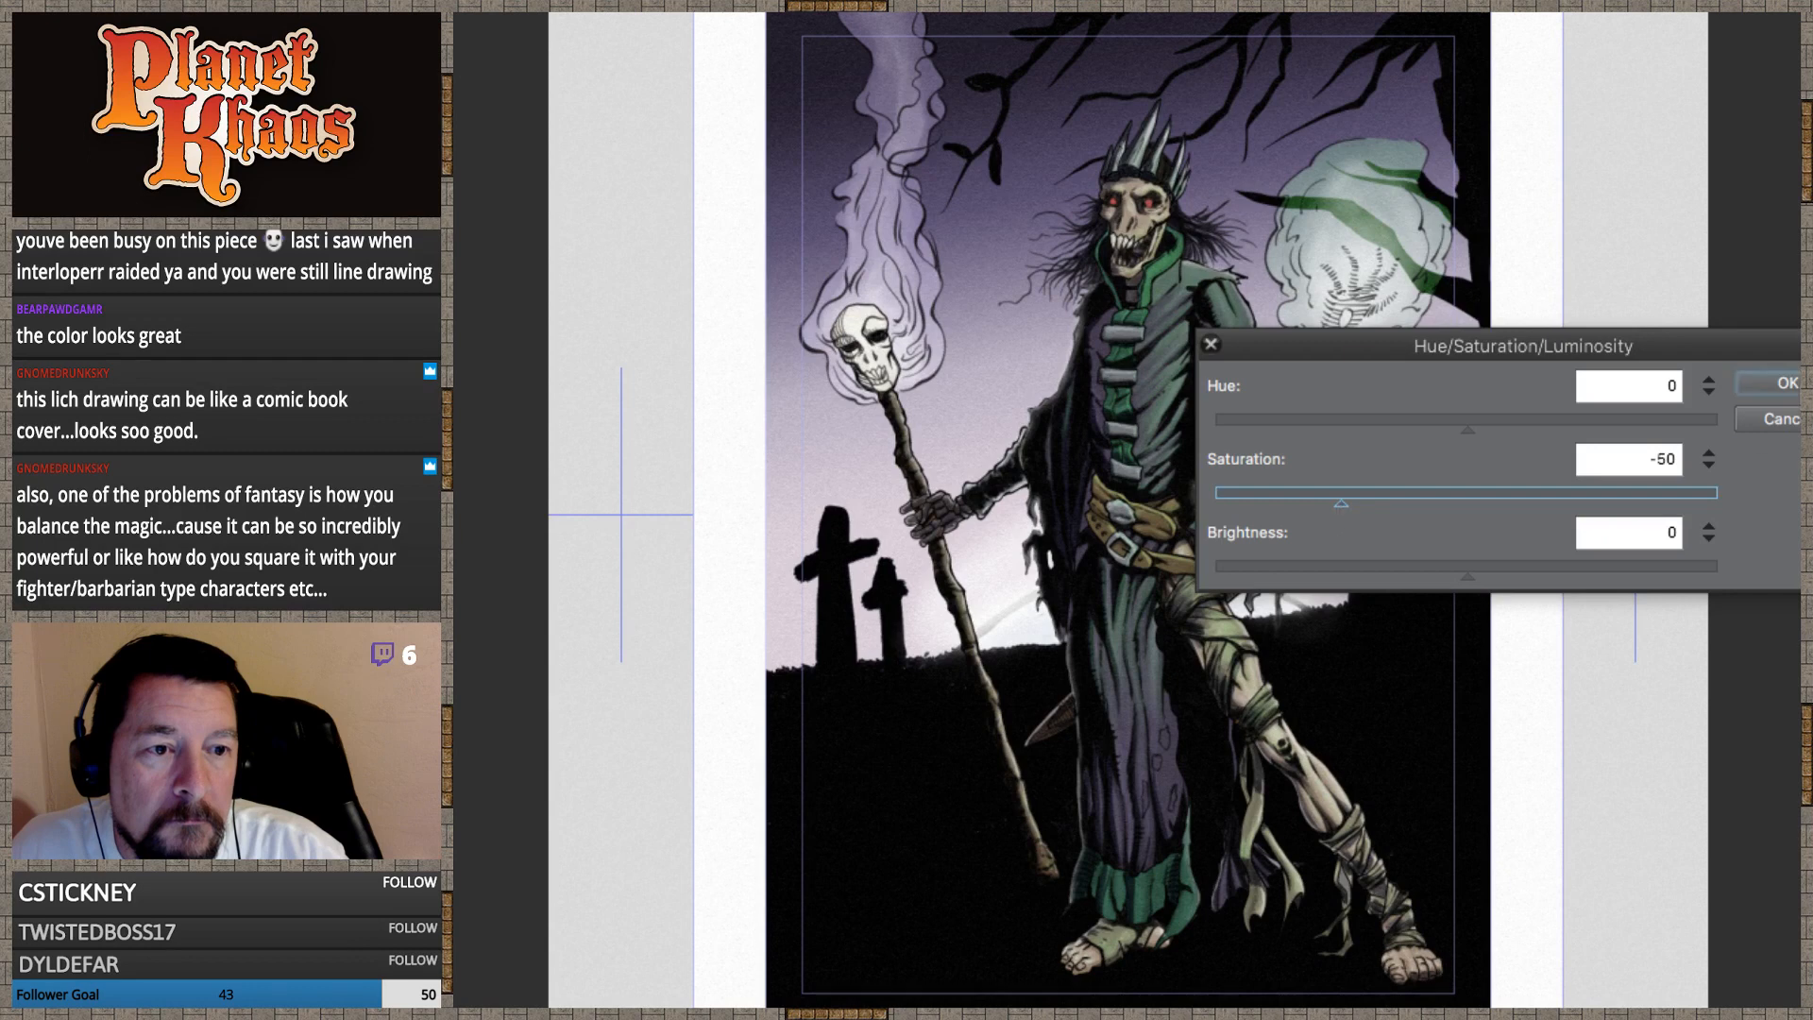
key(Return)
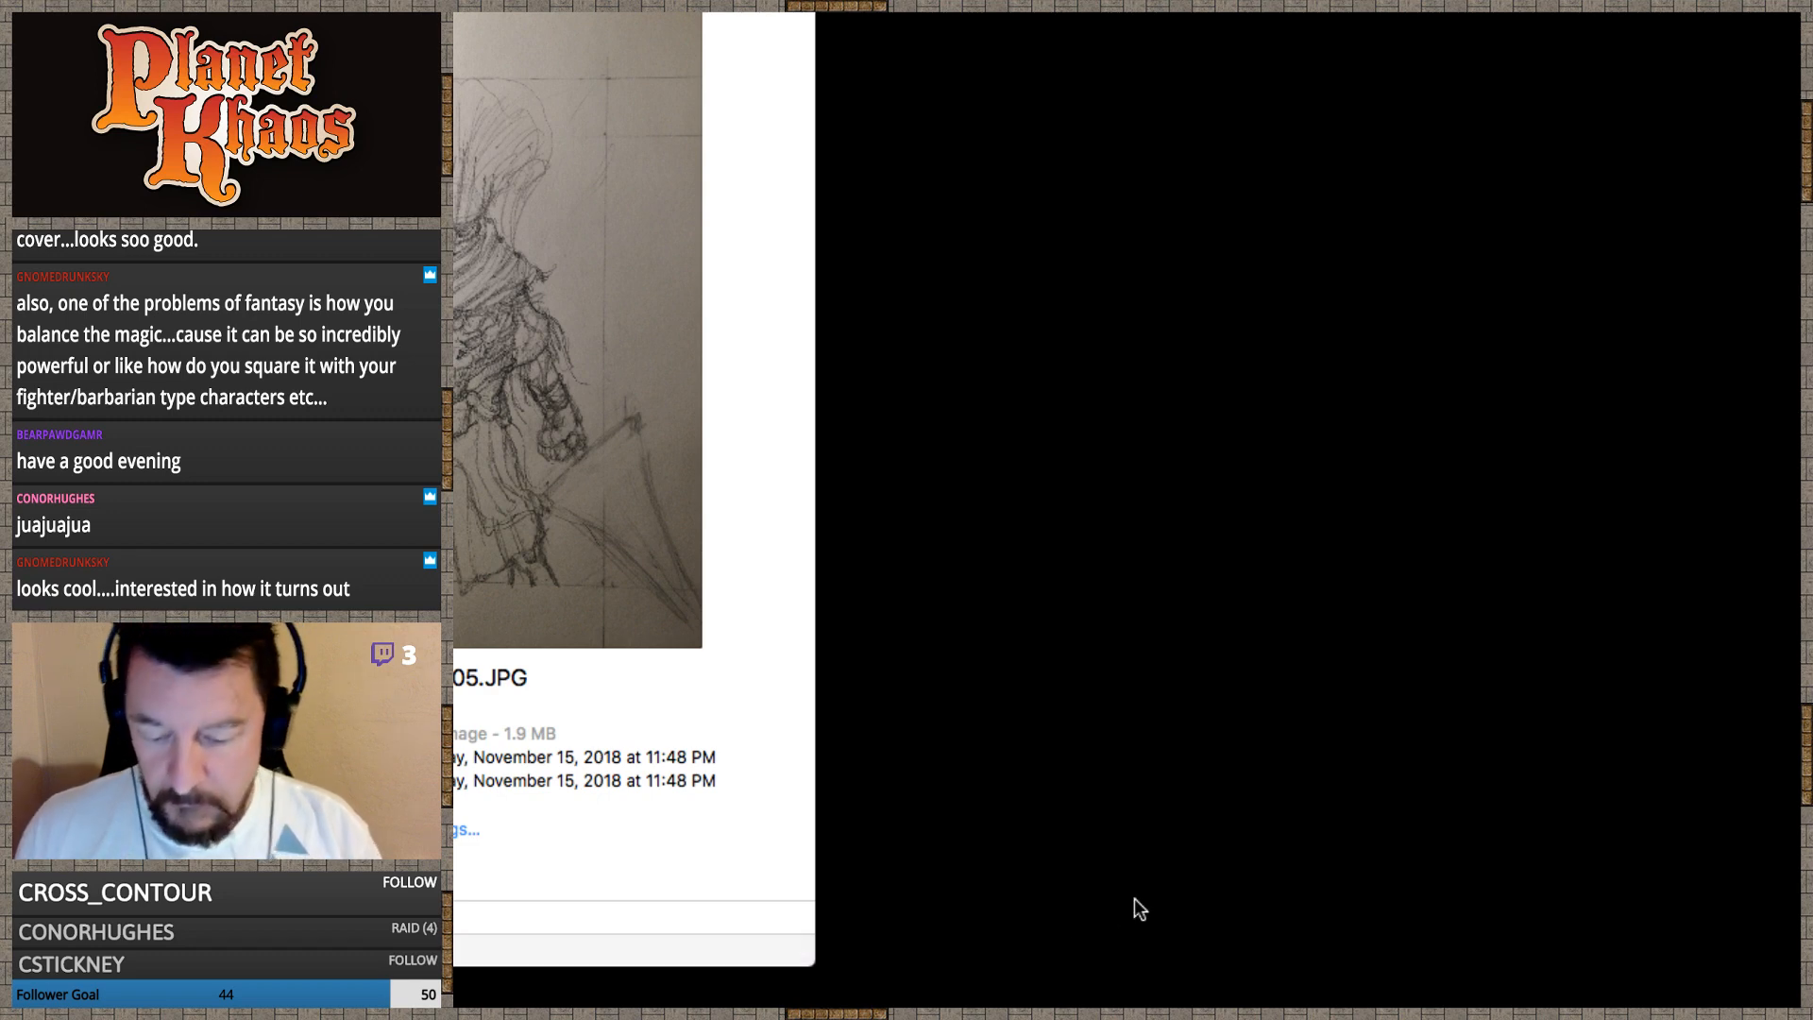
Create a new canvas from the PK Art Card preset, measured in inches
key(super+n)
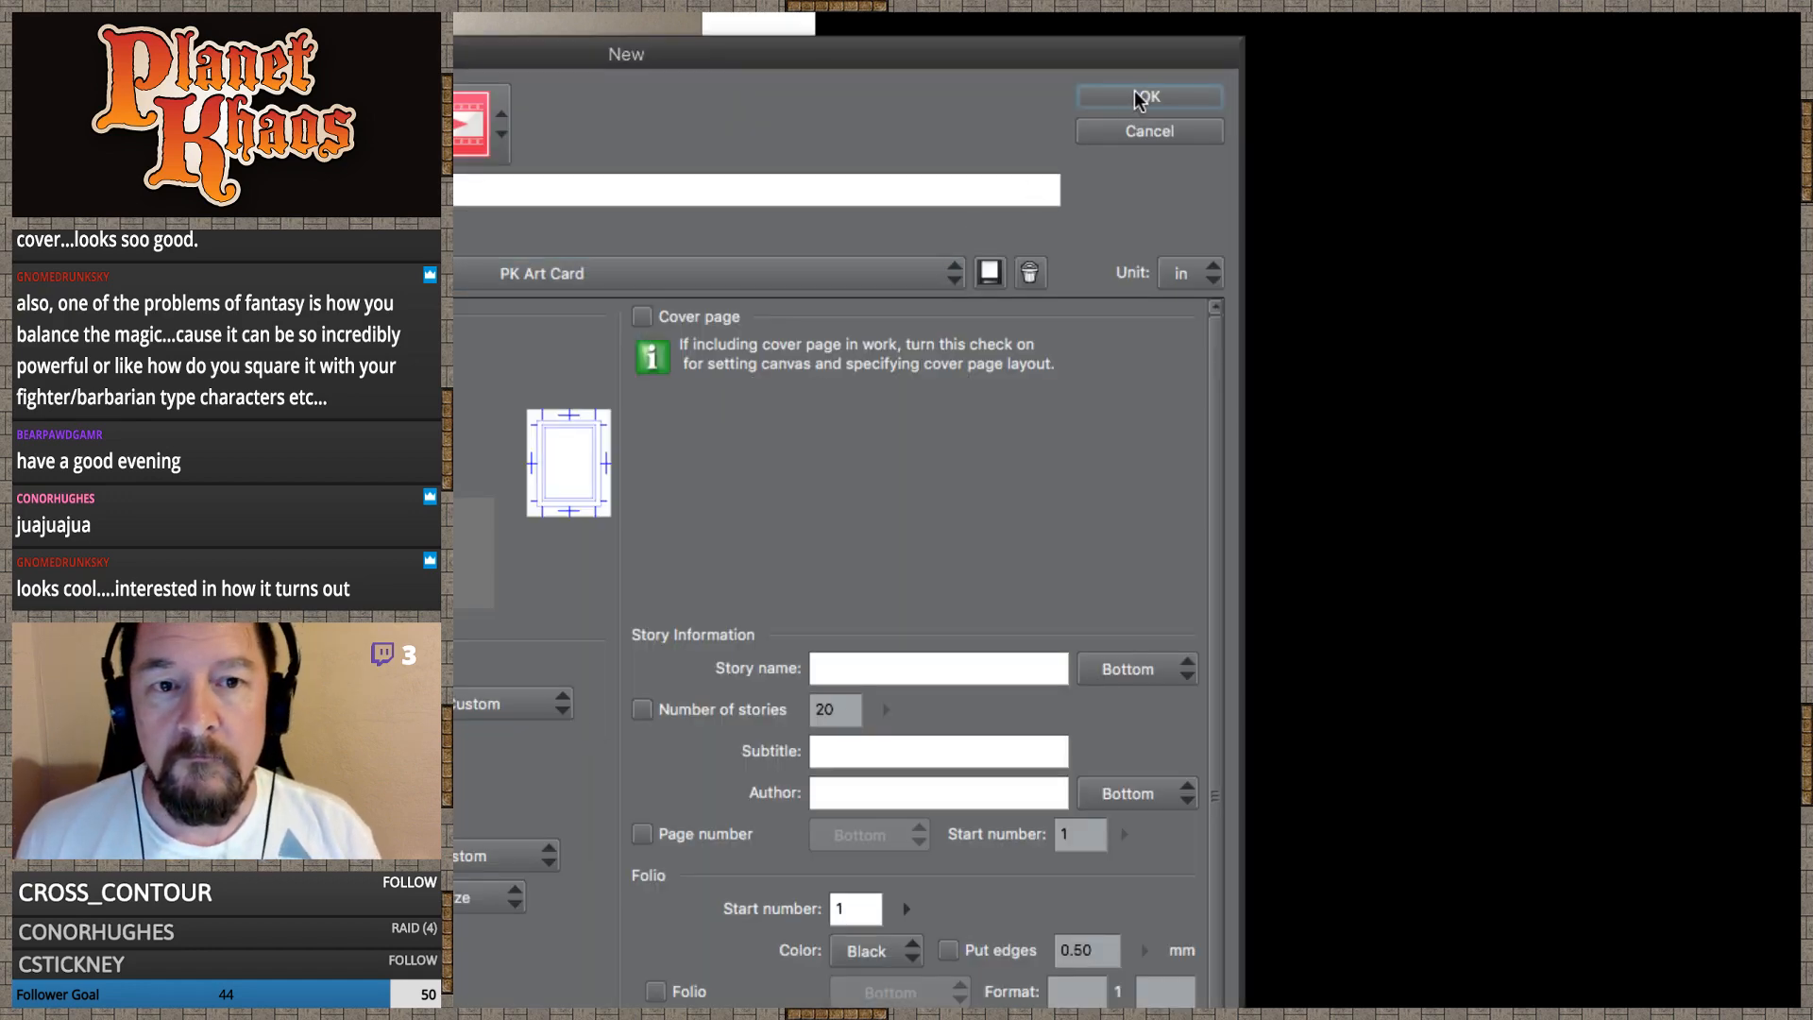
key(Return)
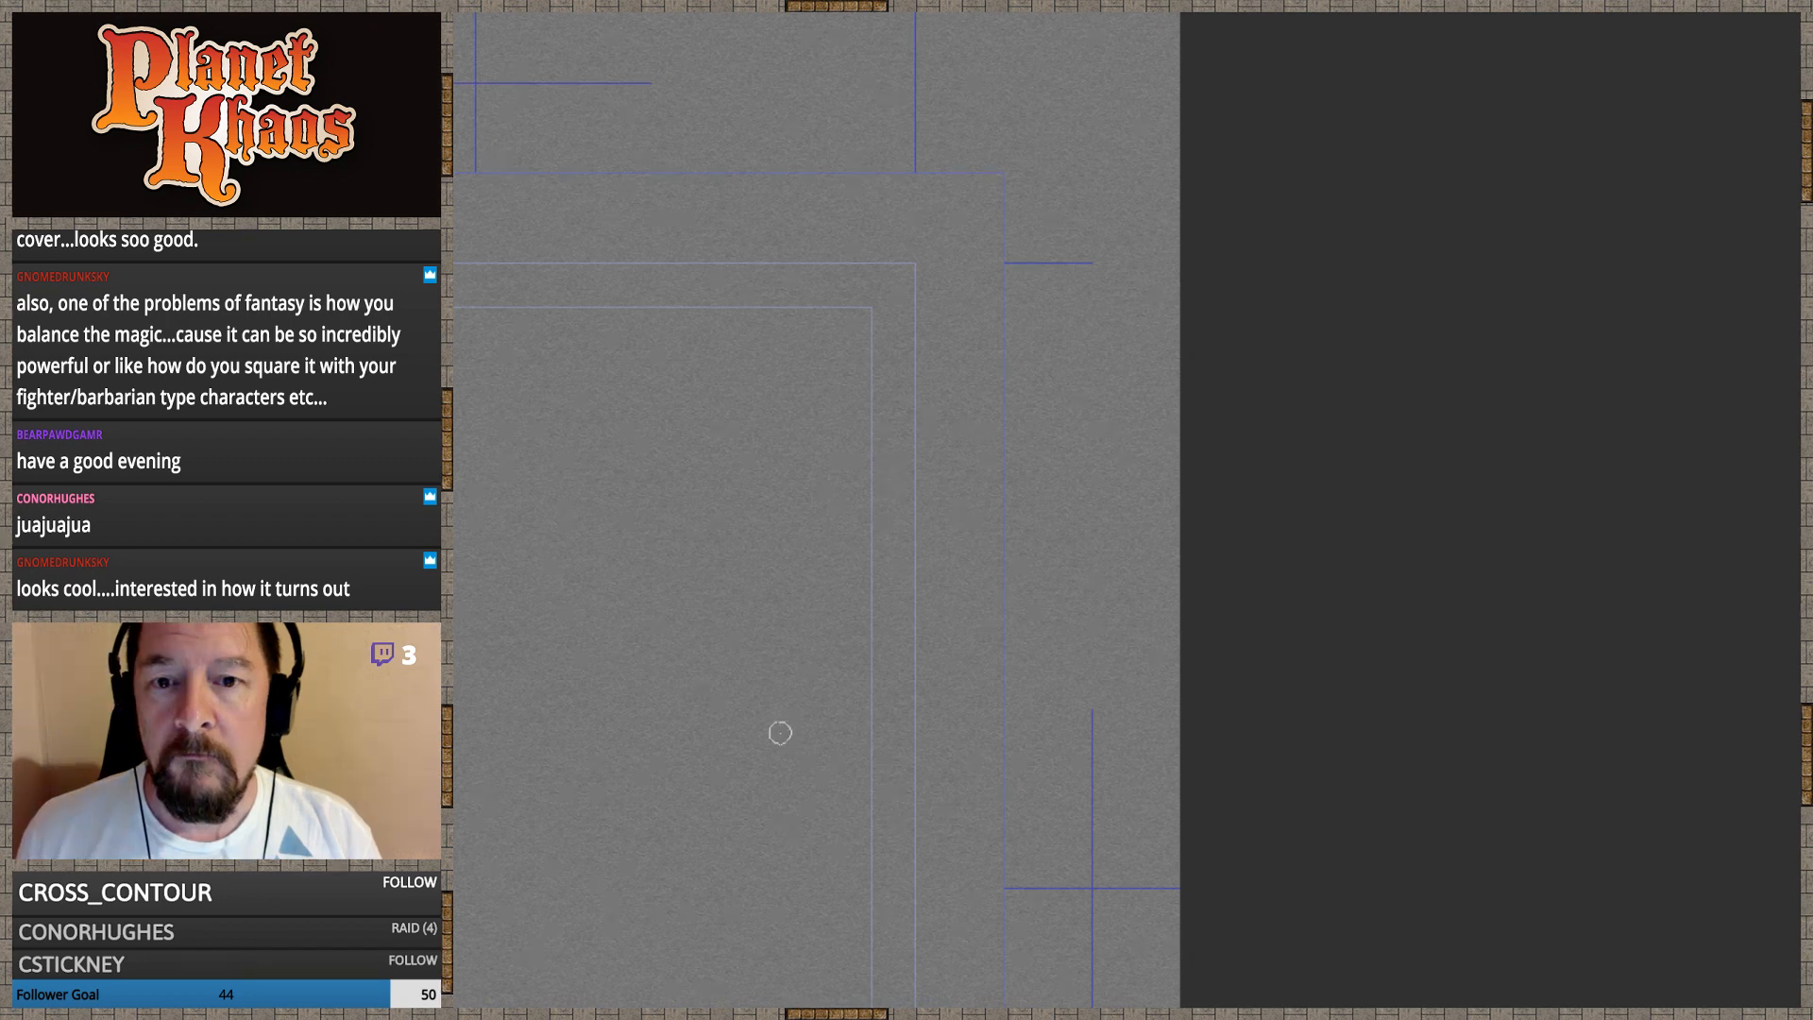
drag(454, 761, 414, 775)
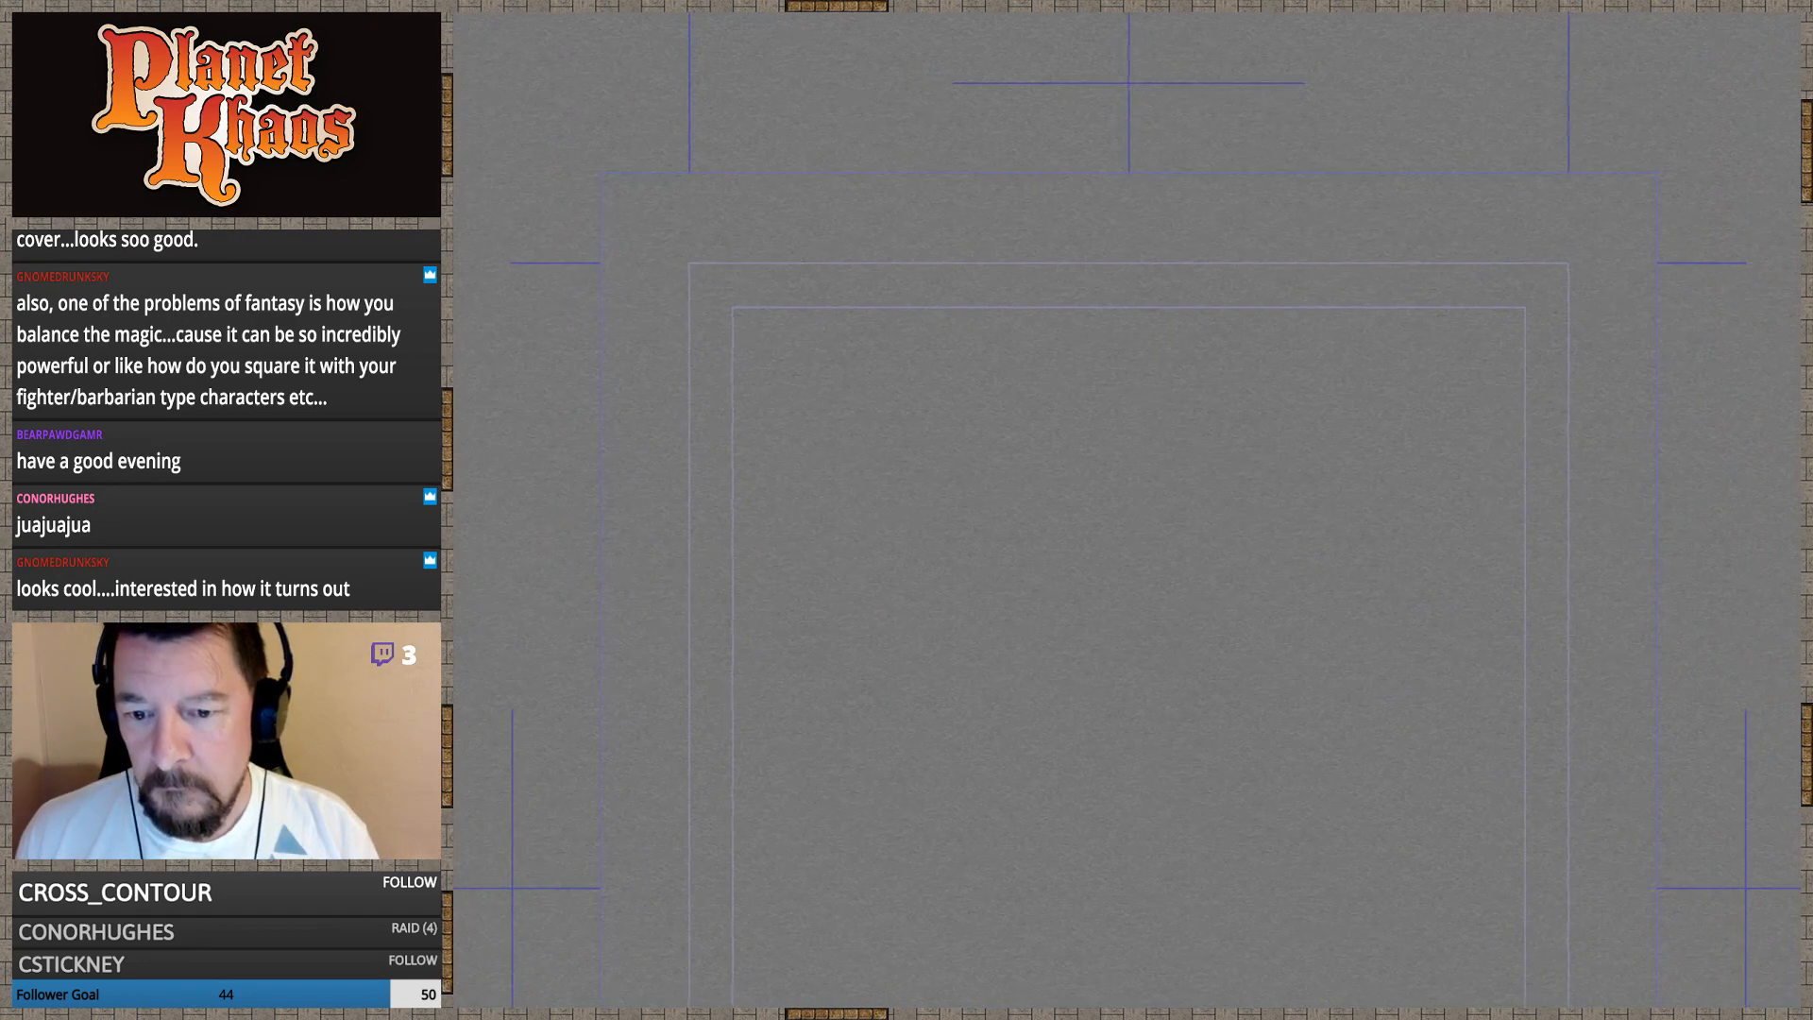
mouse_move(1170, 1019)
mouse_down()
mouse_move(1170, 961)
mouse_move(1170, 1019)
mouse_up()
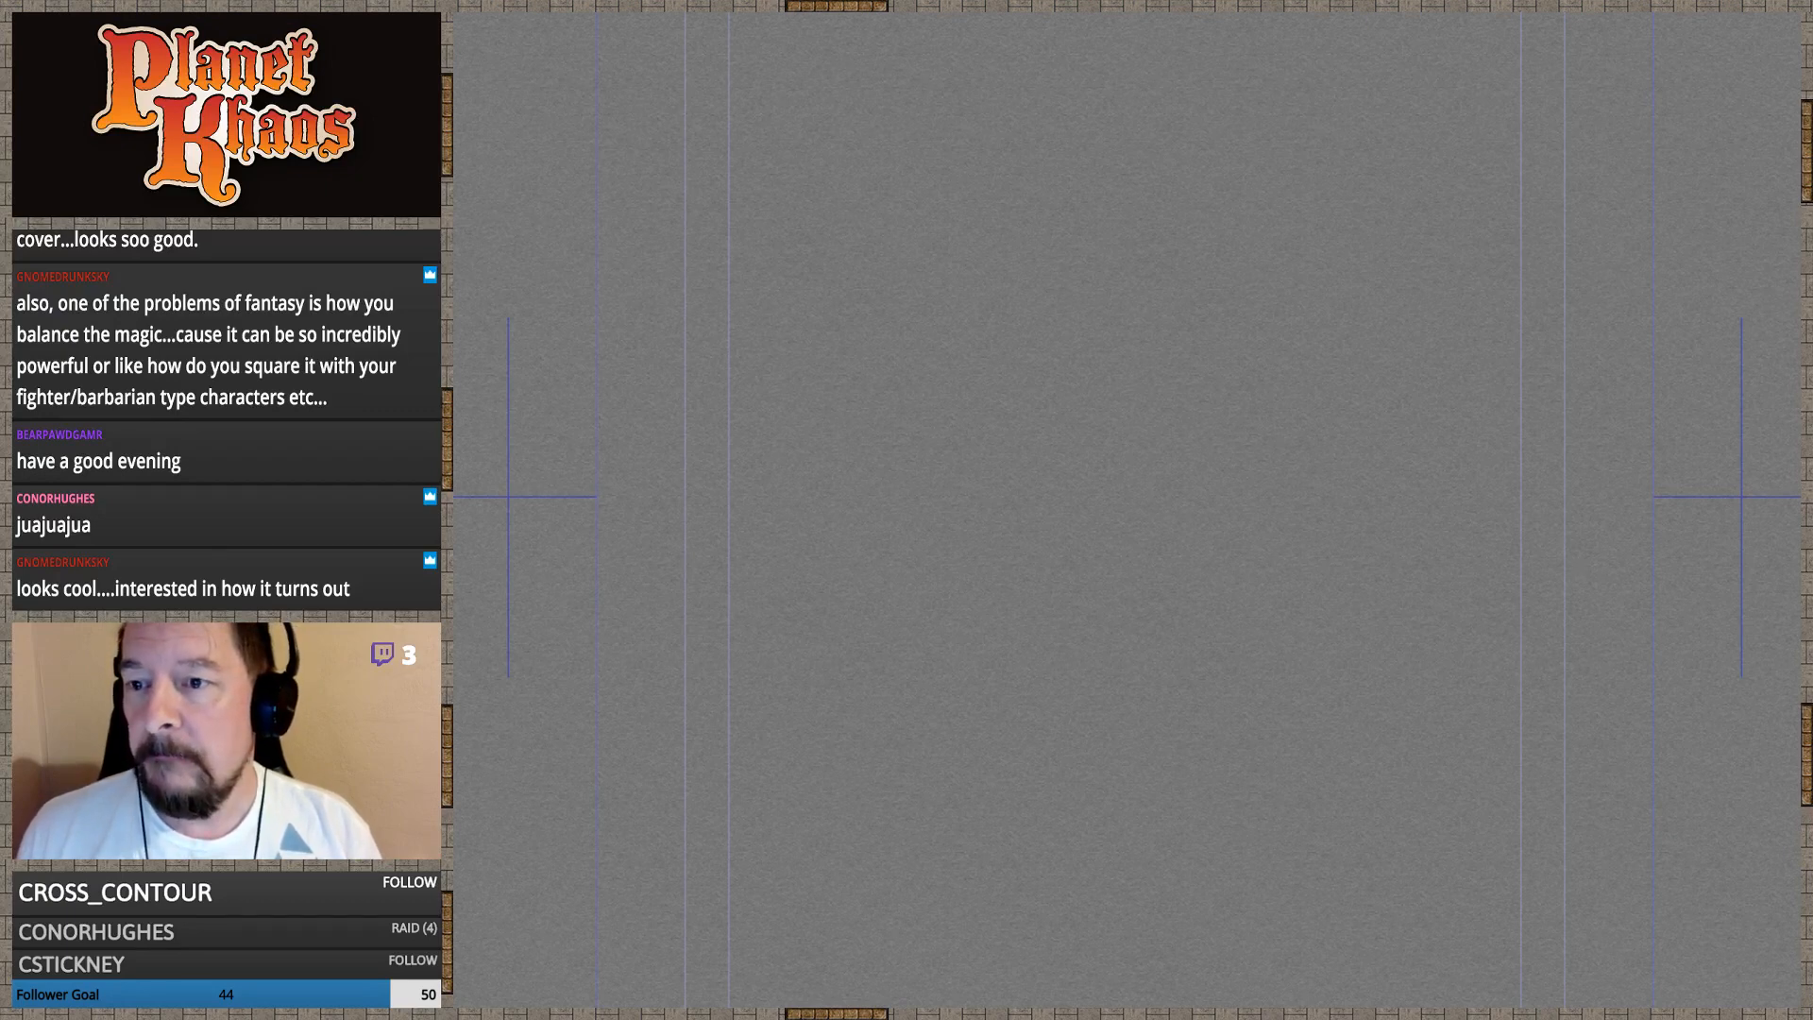
Import the pencil sketch photo of the caped figure onto the card canvas and rotate it upright
key(super+o)
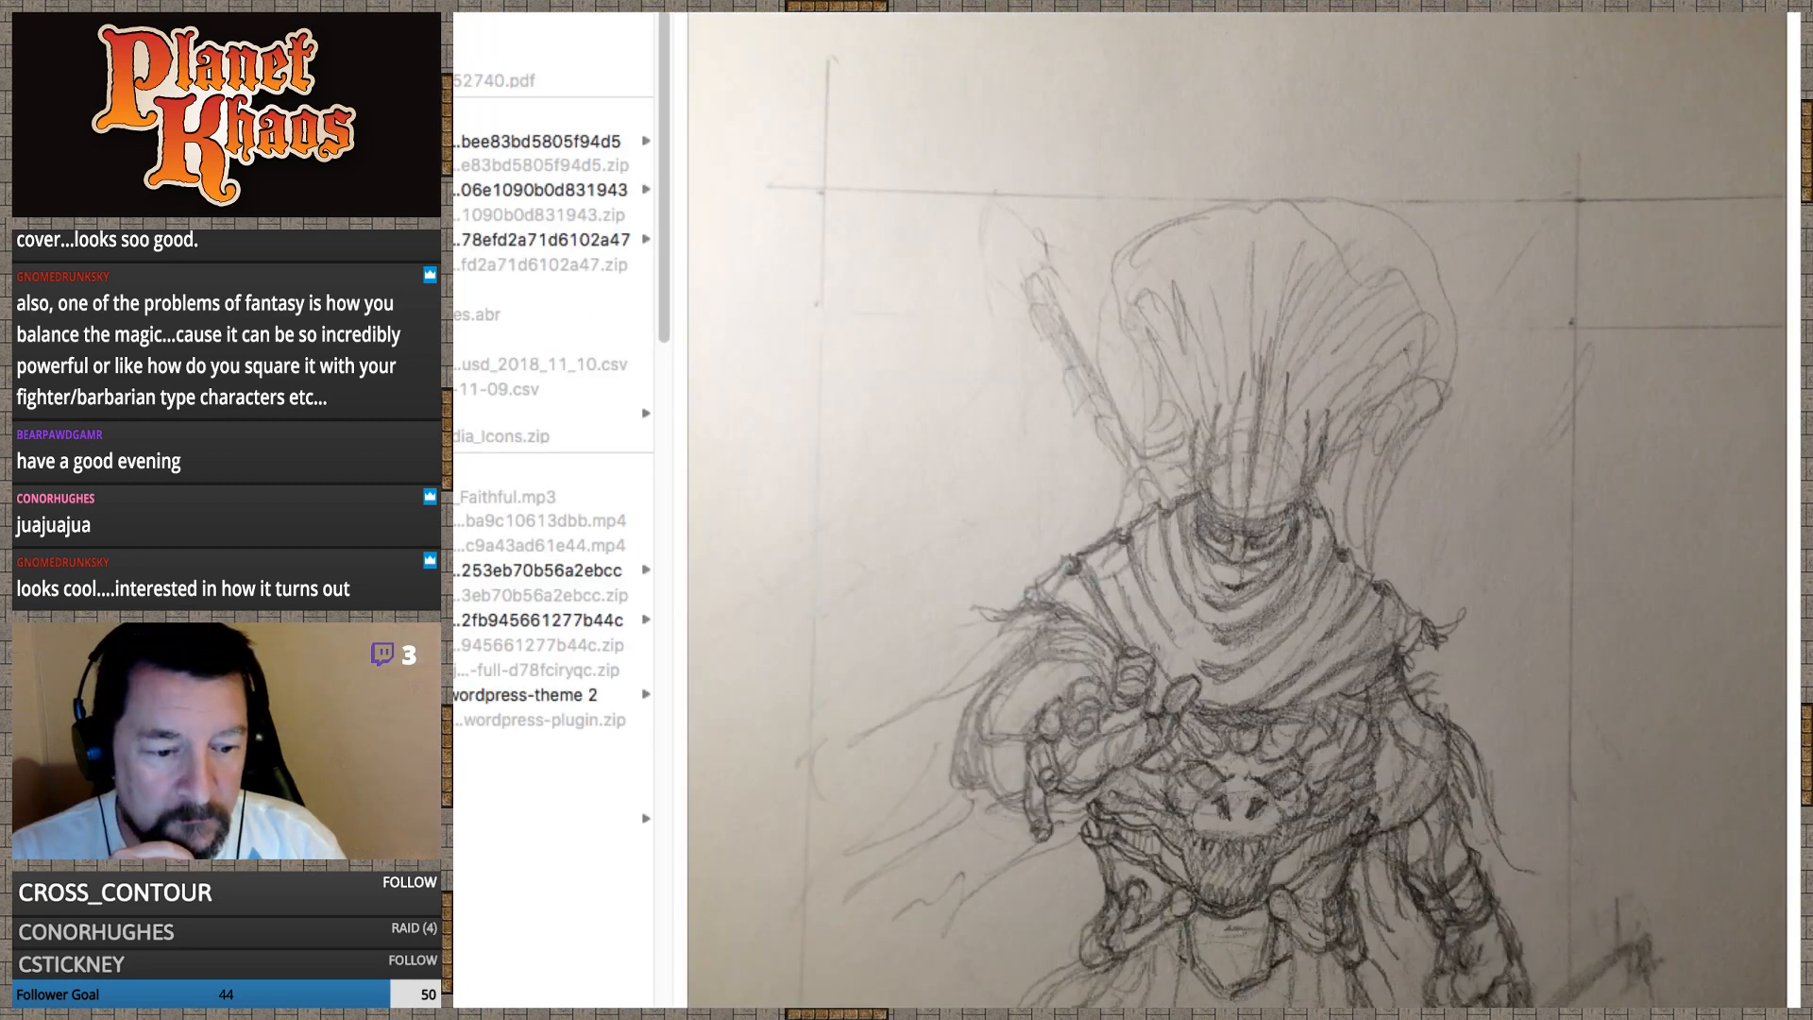
key(Return)
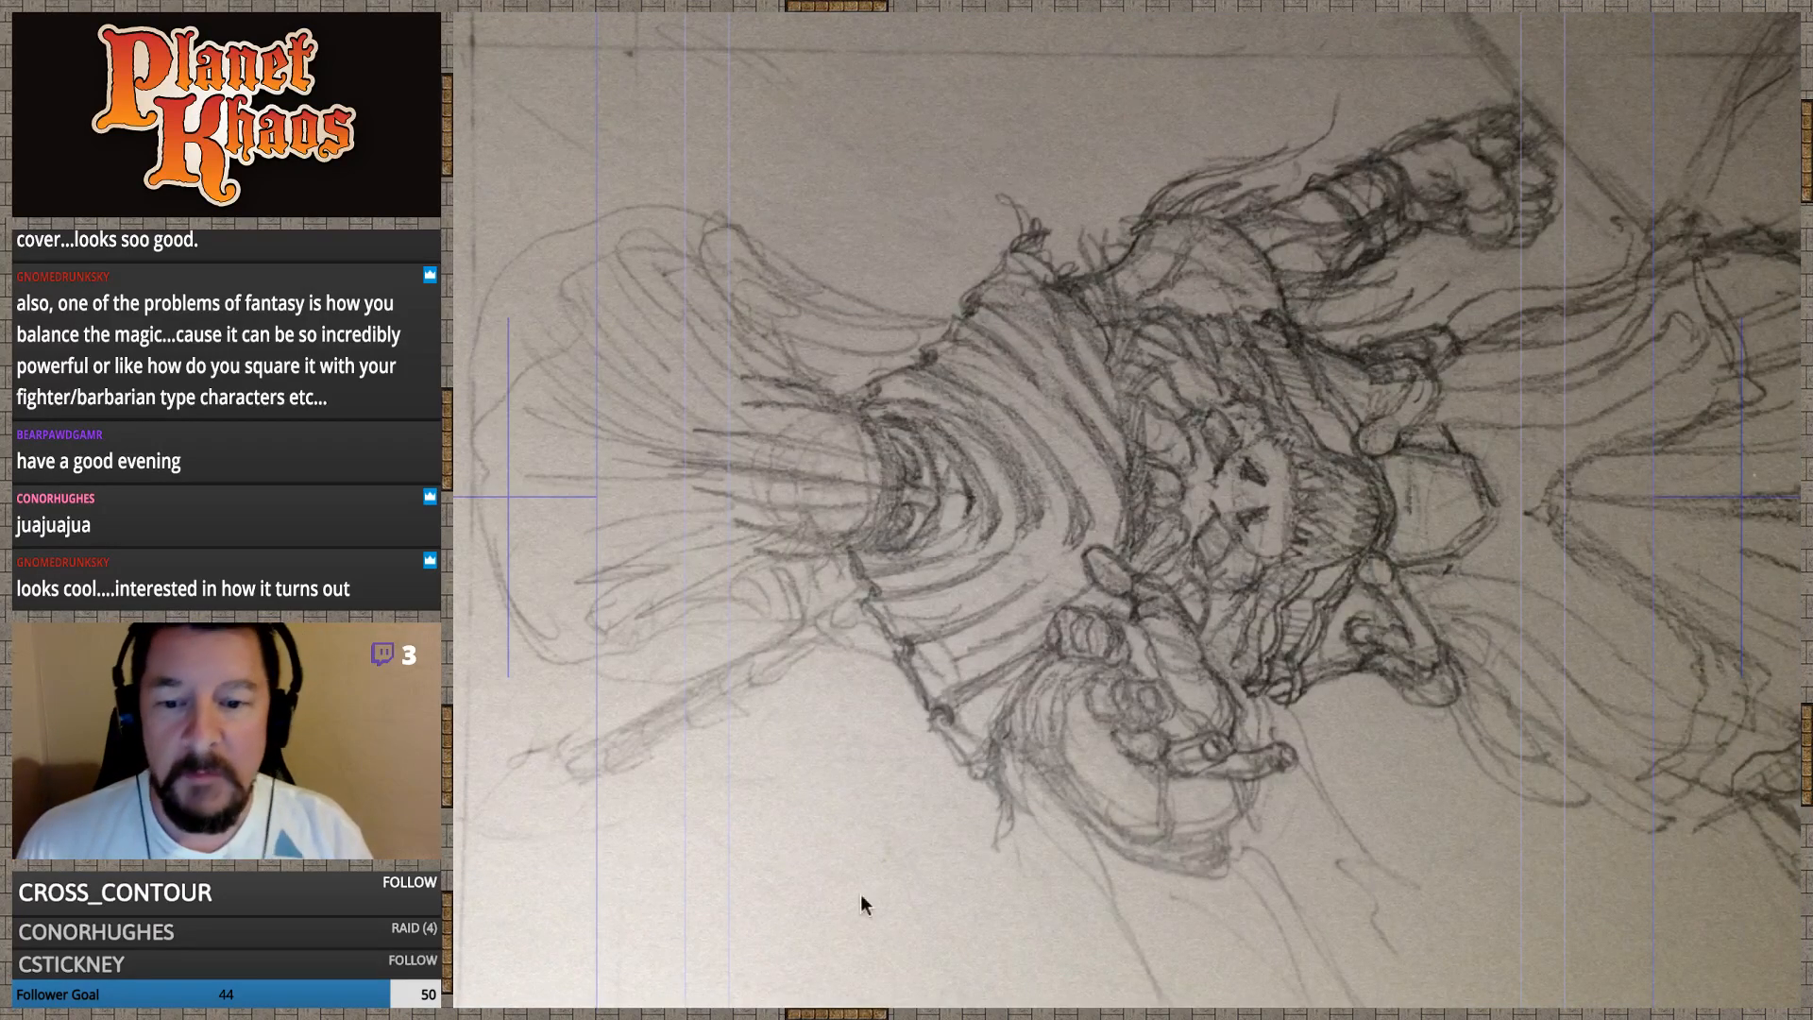
scroll(724, 898, down, 5)
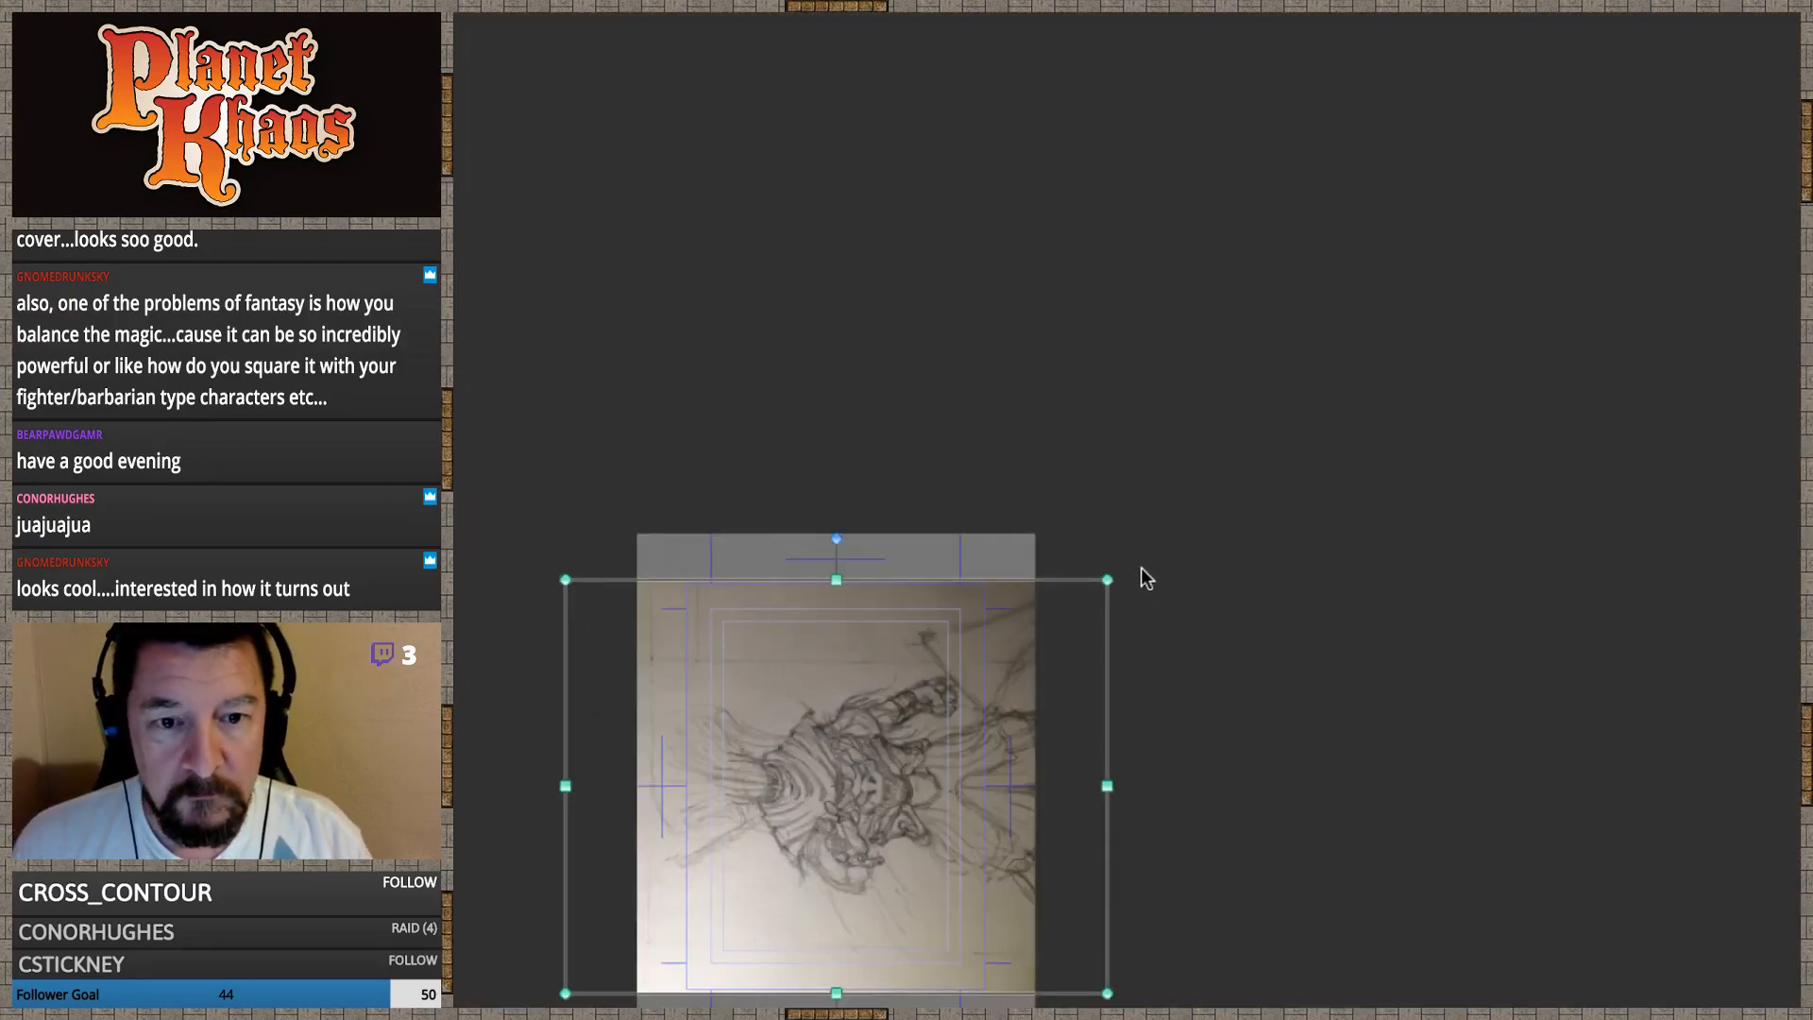
drag(1119, 567, 1012, 976)
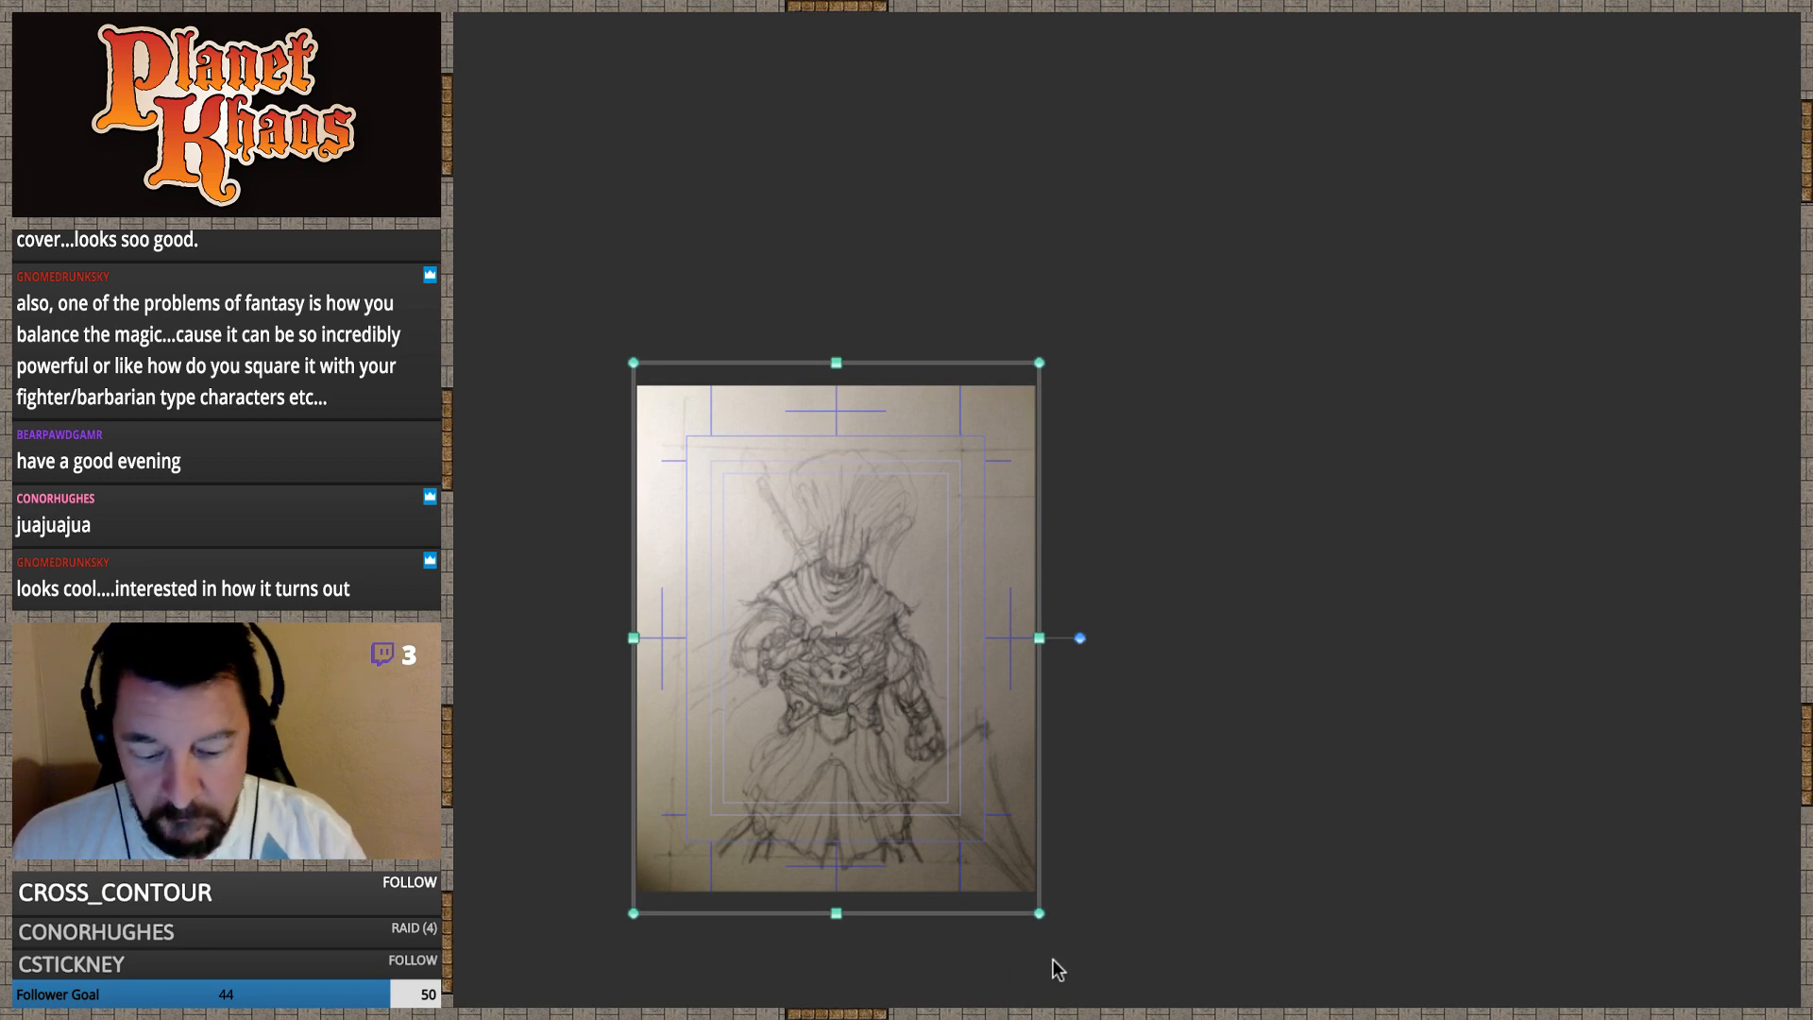
key(ctrl+0)
key(ctrl+minus)
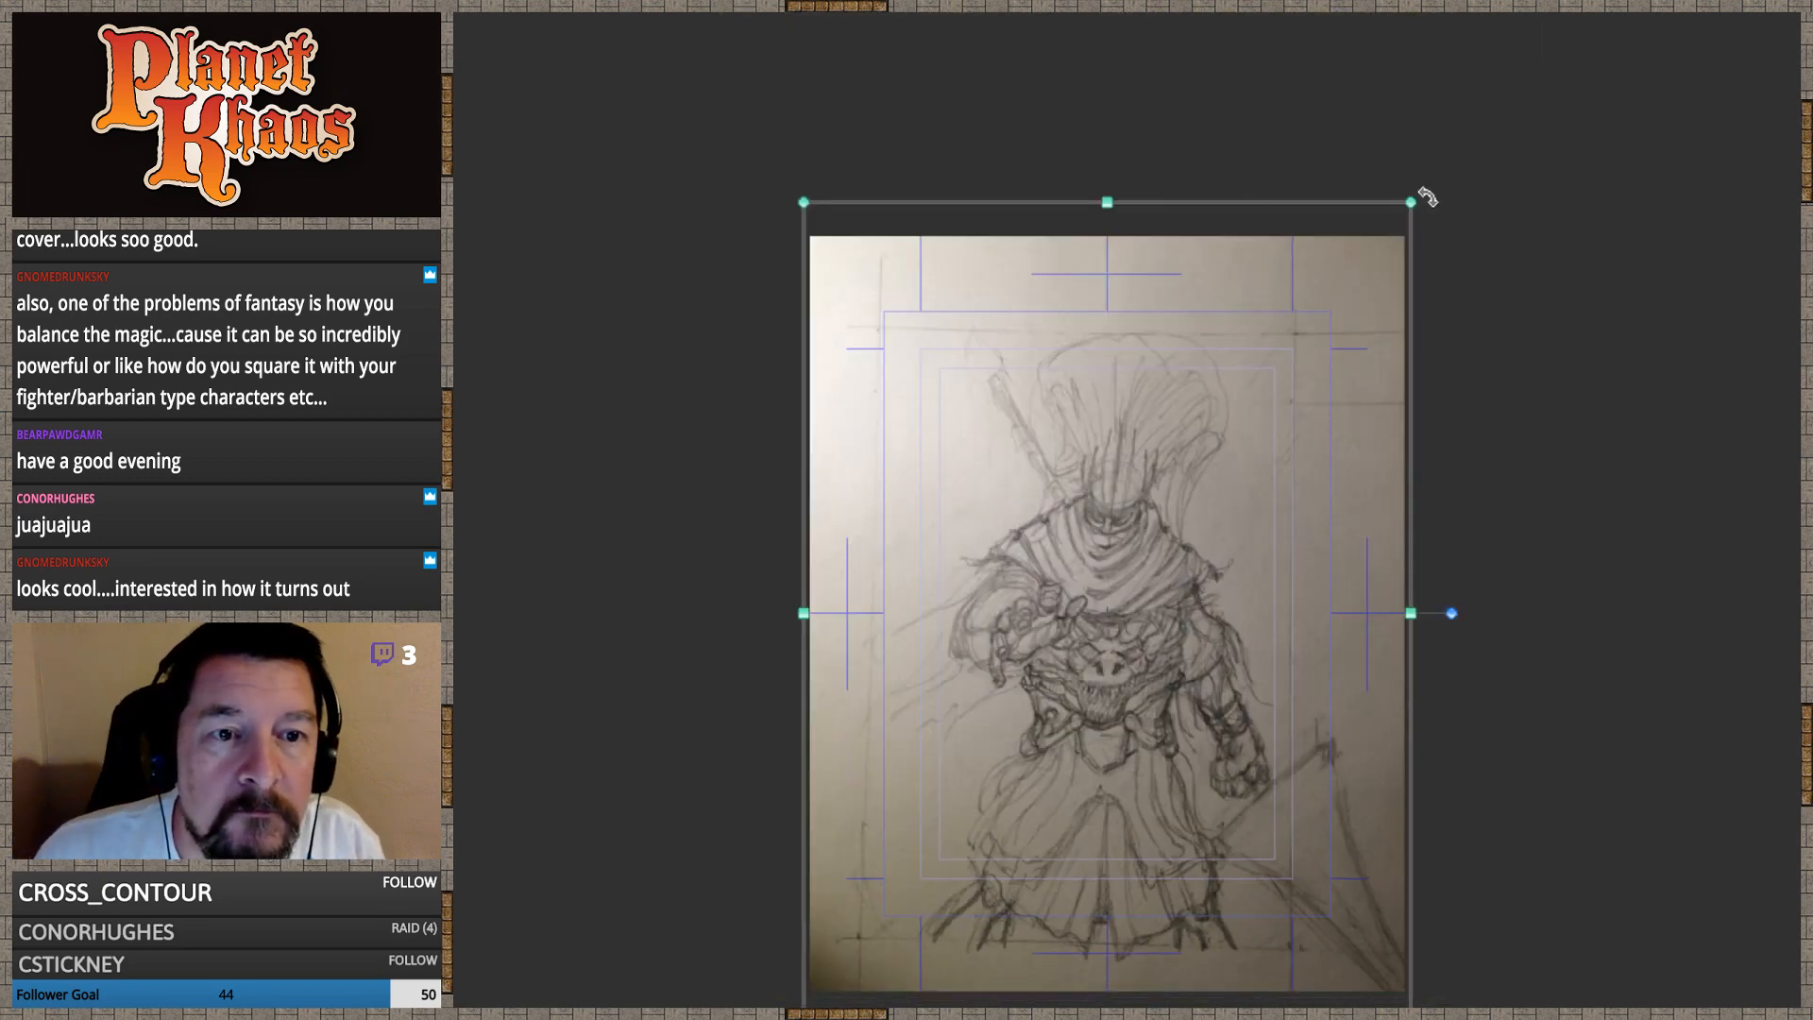
Tilt the sketch slightly counterclockwise, scale it down and shift it so its pencilled border lines run parallel to the card guides
drag(1427, 194, 1429, 176)
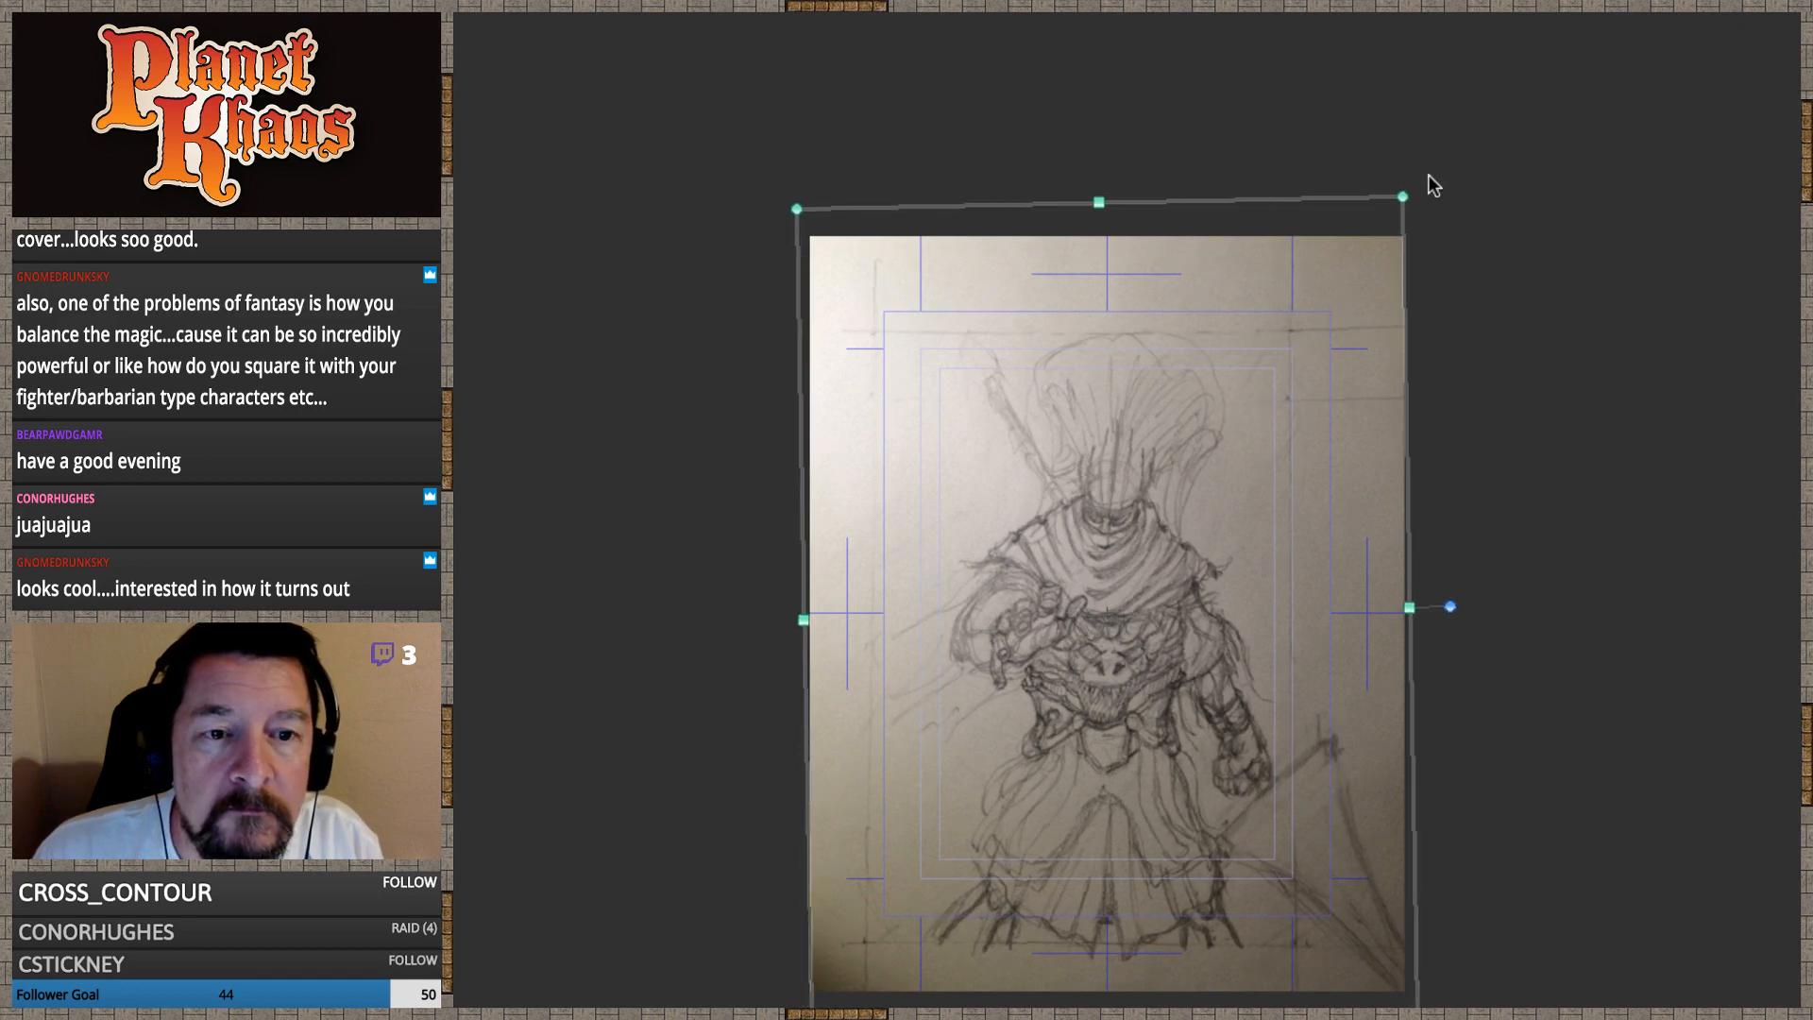
mouse_move(1345, 414)
mouse_down()
mouse_move(1362, 394)
mouse_move(1391, 426)
mouse_up()
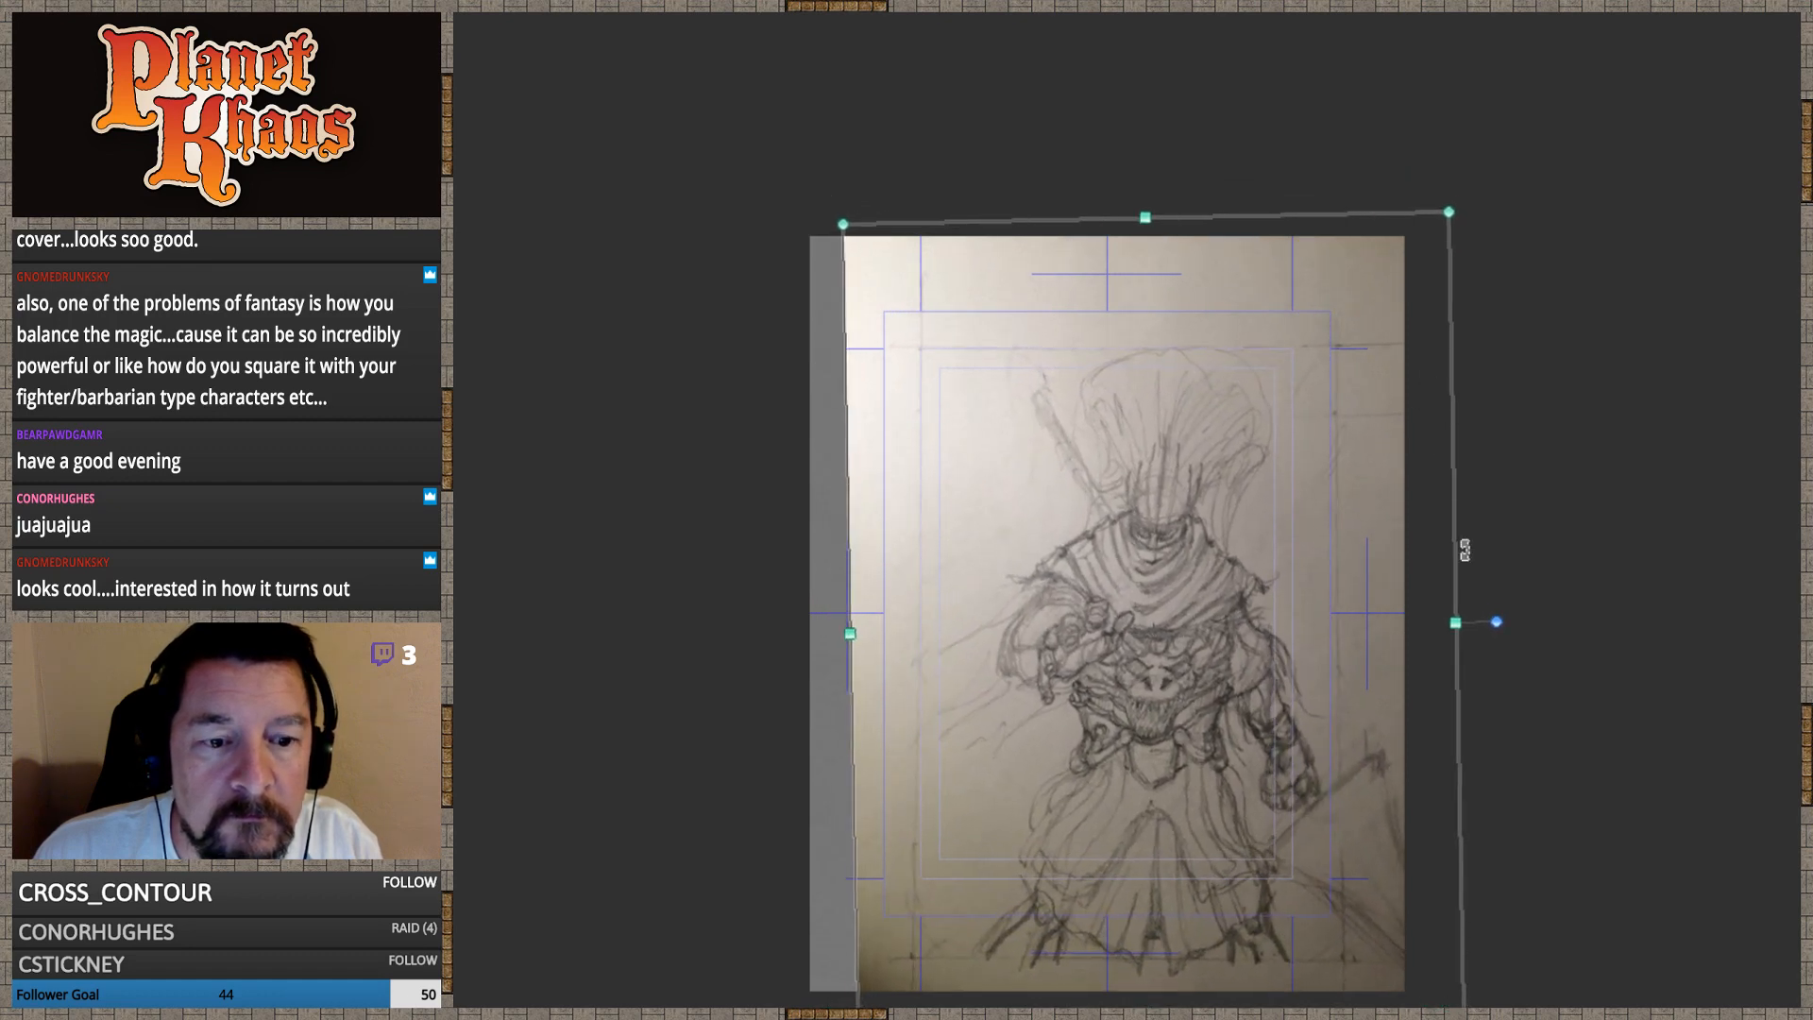
drag(1493, 781, 1481, 636)
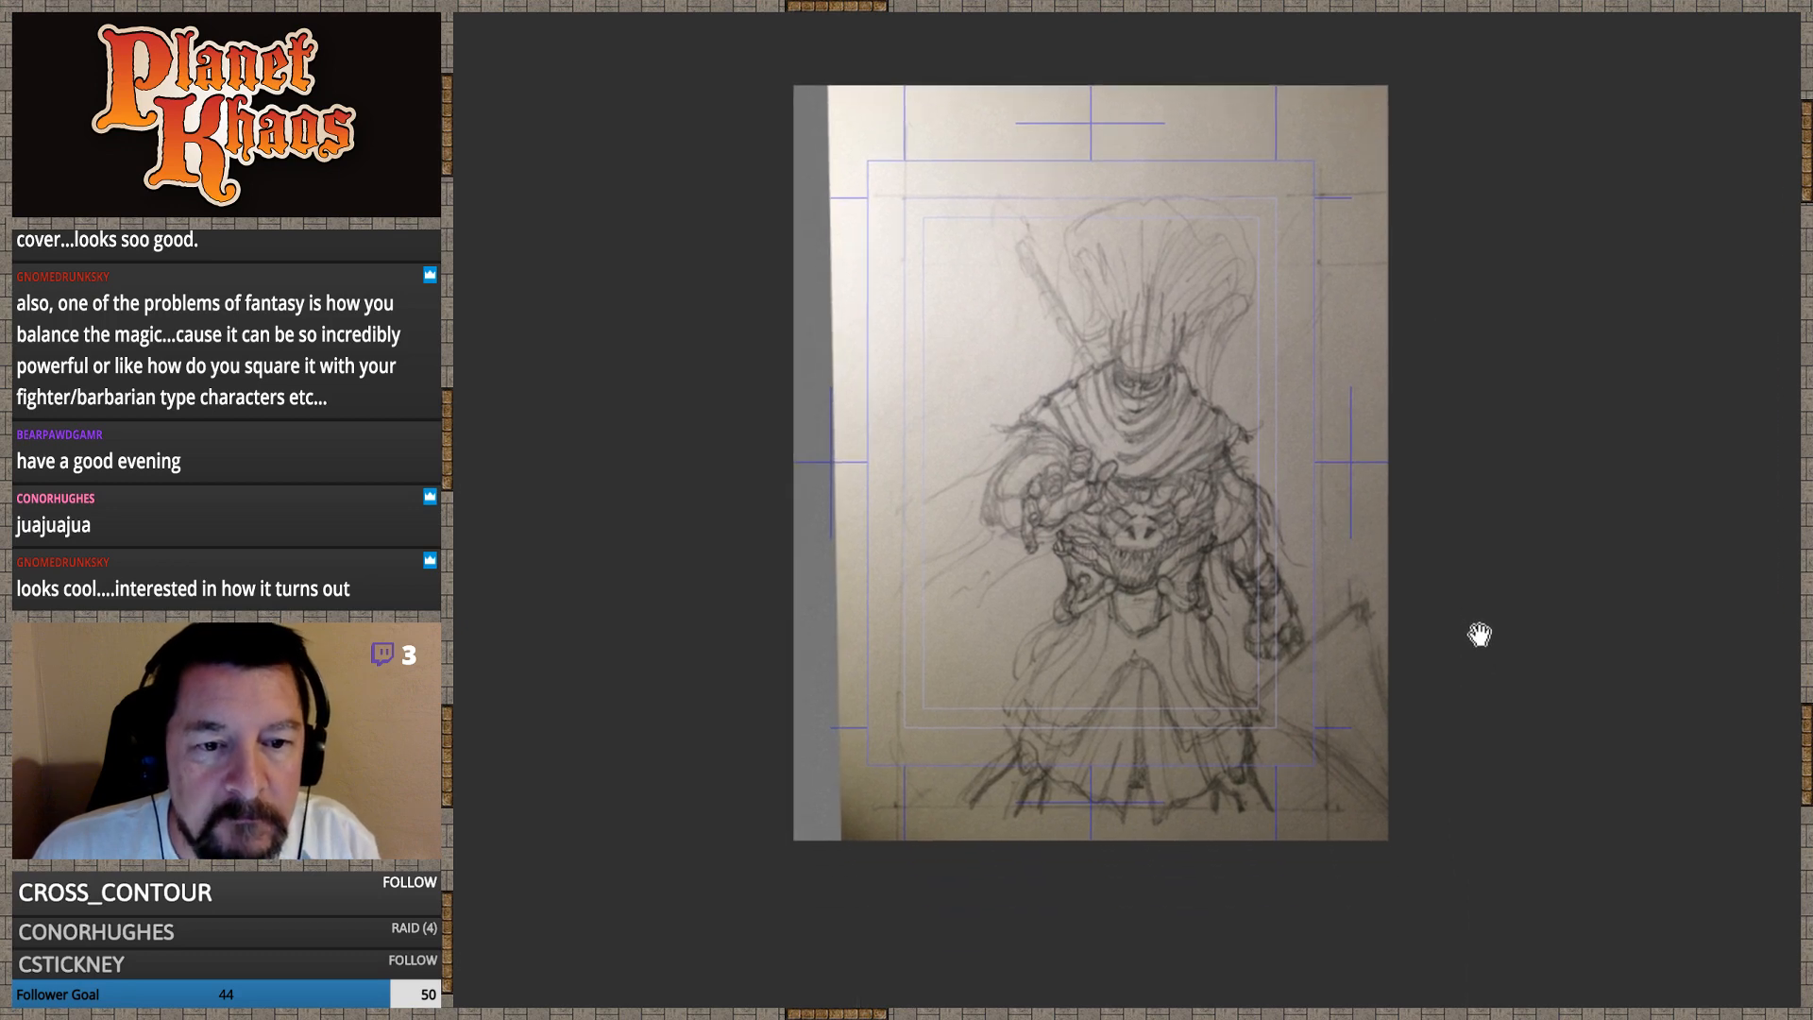
drag(1446, 881, 1425, 834)
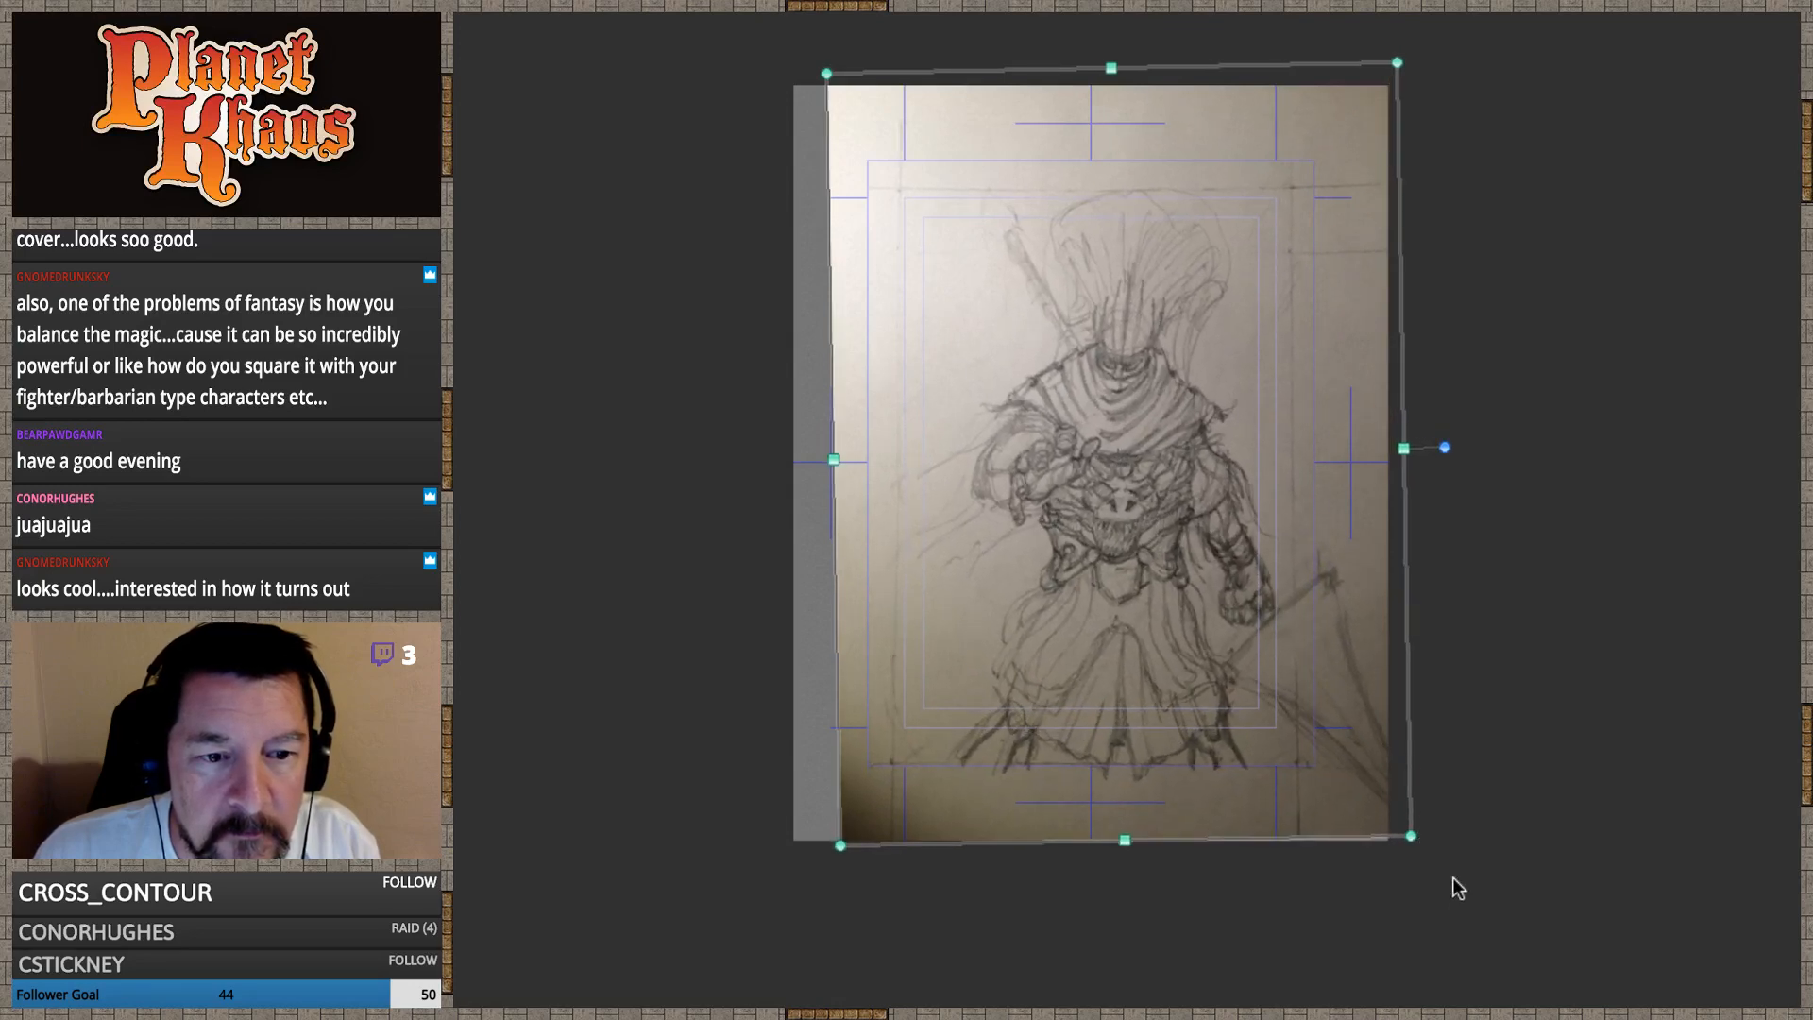
drag(1425, 850, 1439, 854)
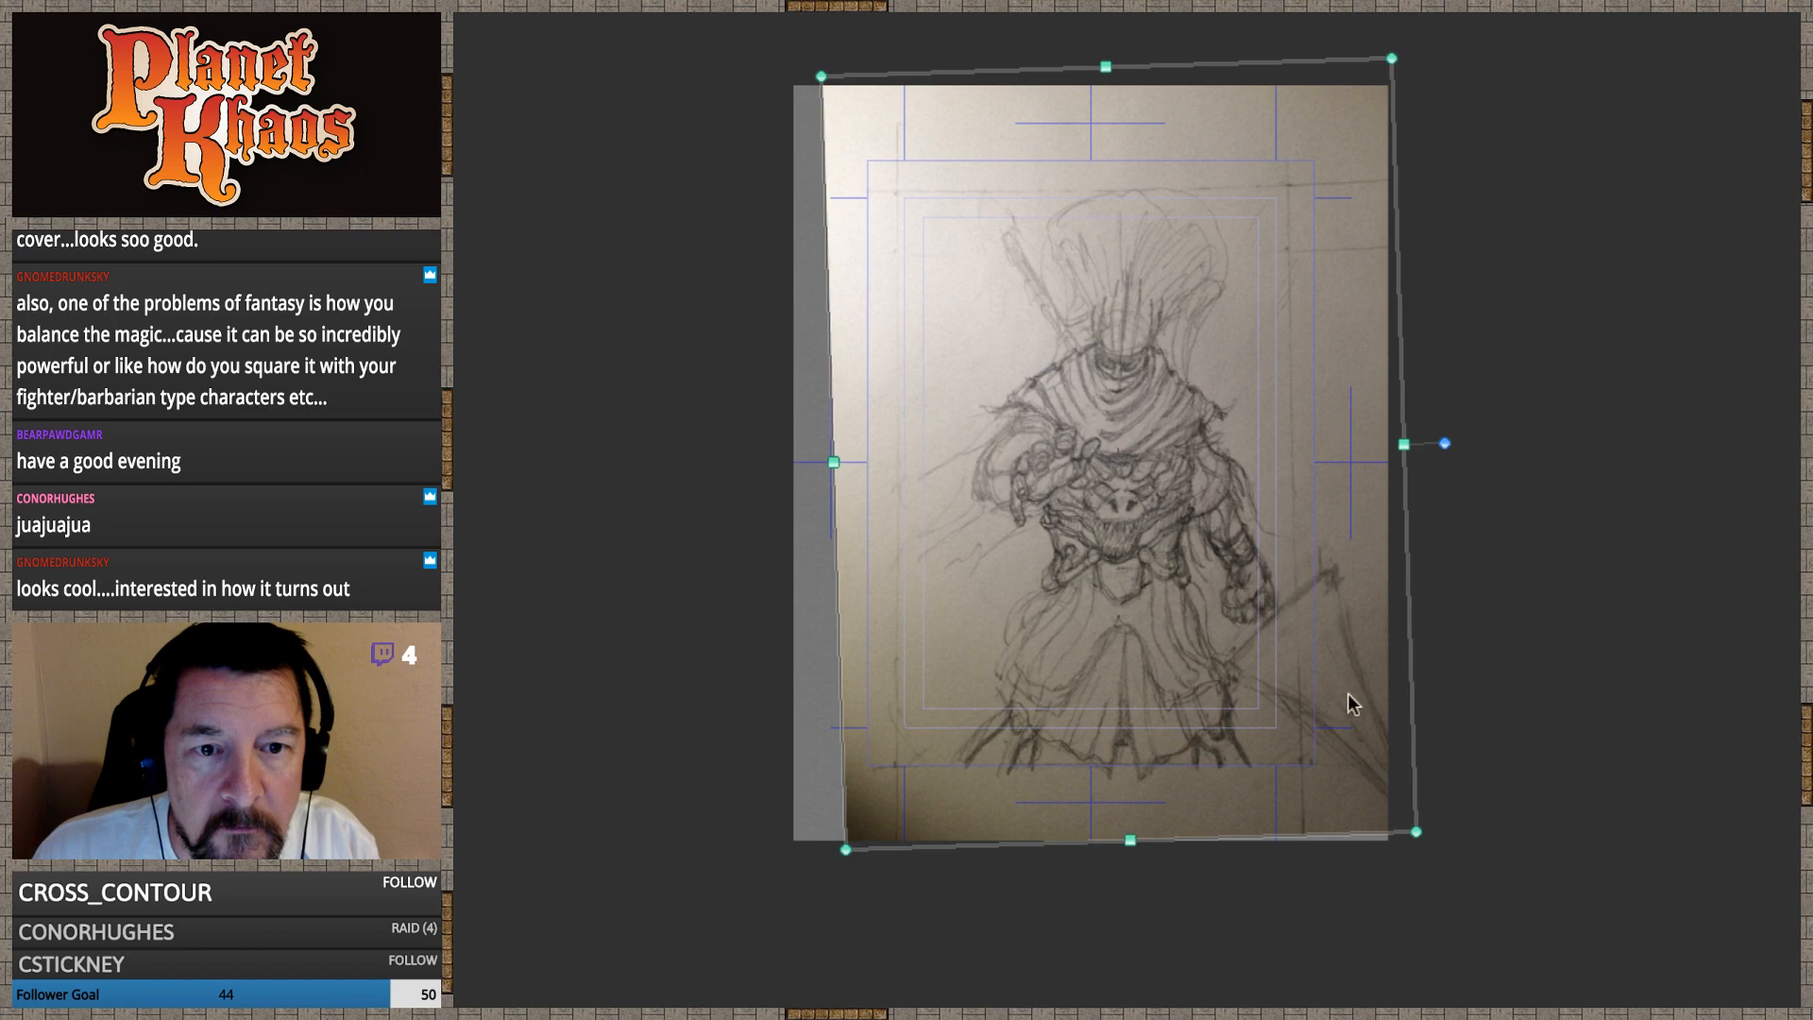
drag(1194, 571, 1204, 570)
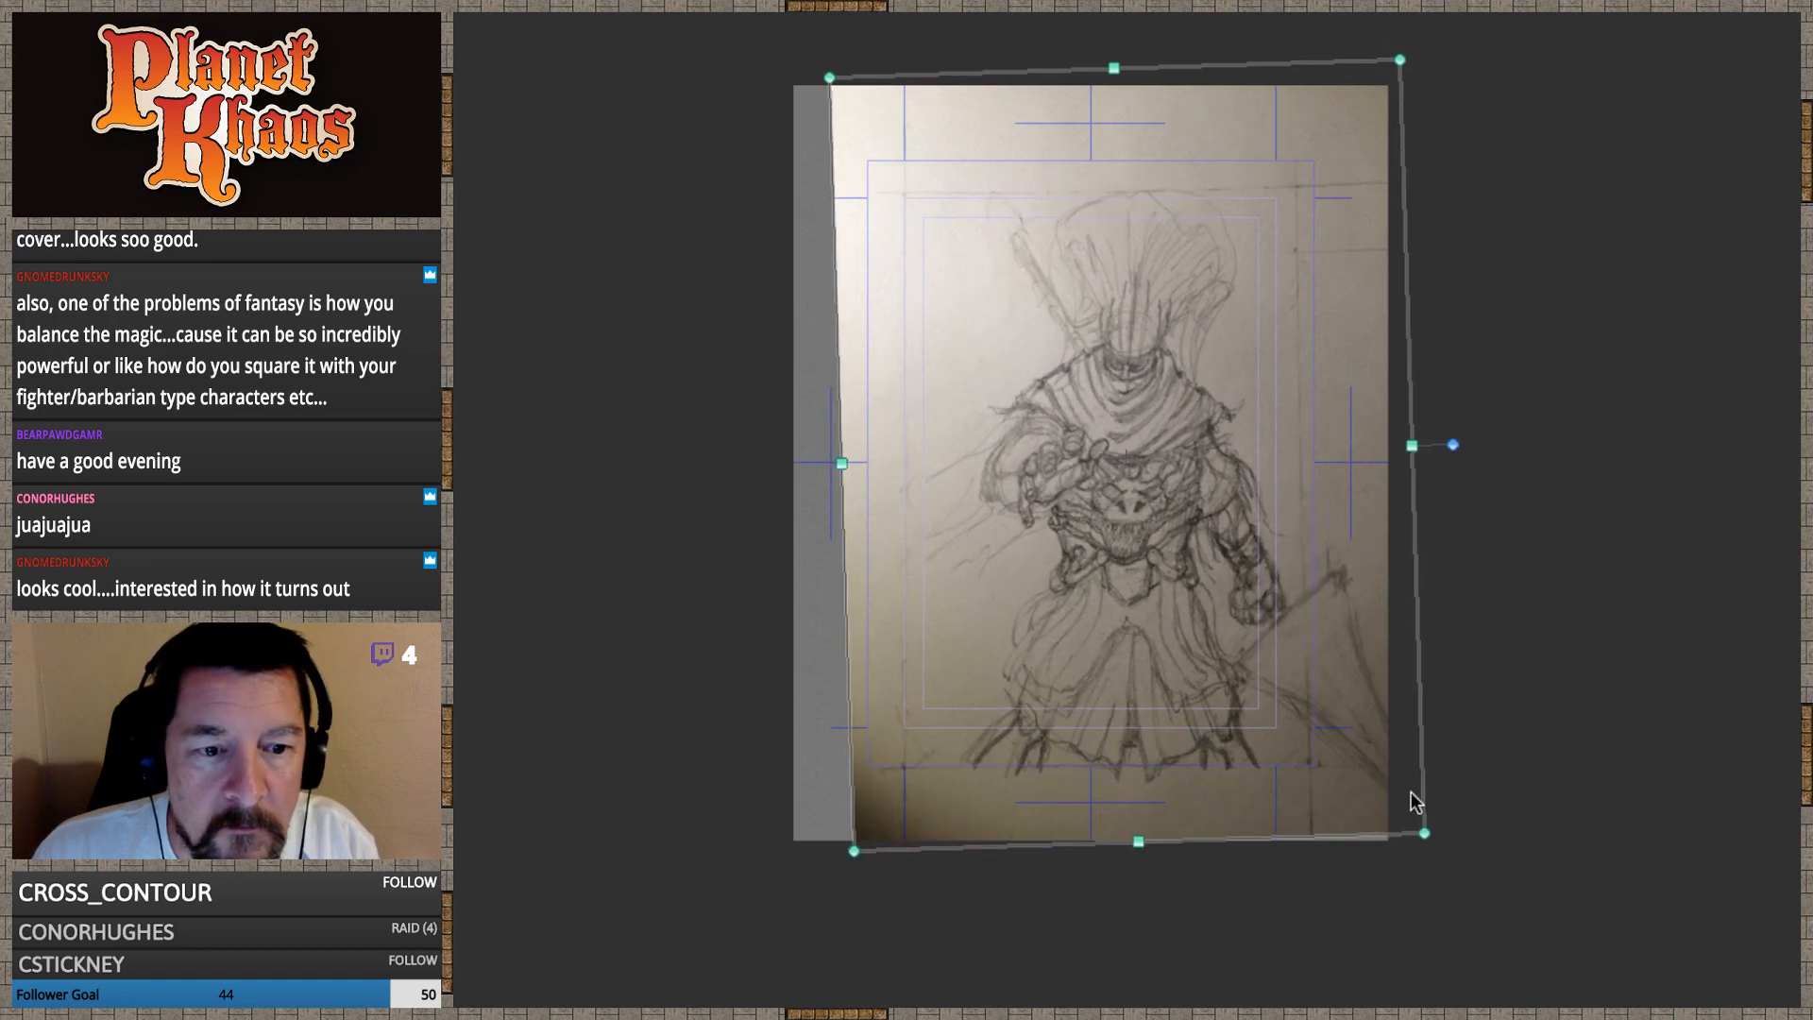
Shrink the sketch further to fit its pencilled border within the card guides, and nudge it slightly left and up
drag(1426, 835, 1381, 784)
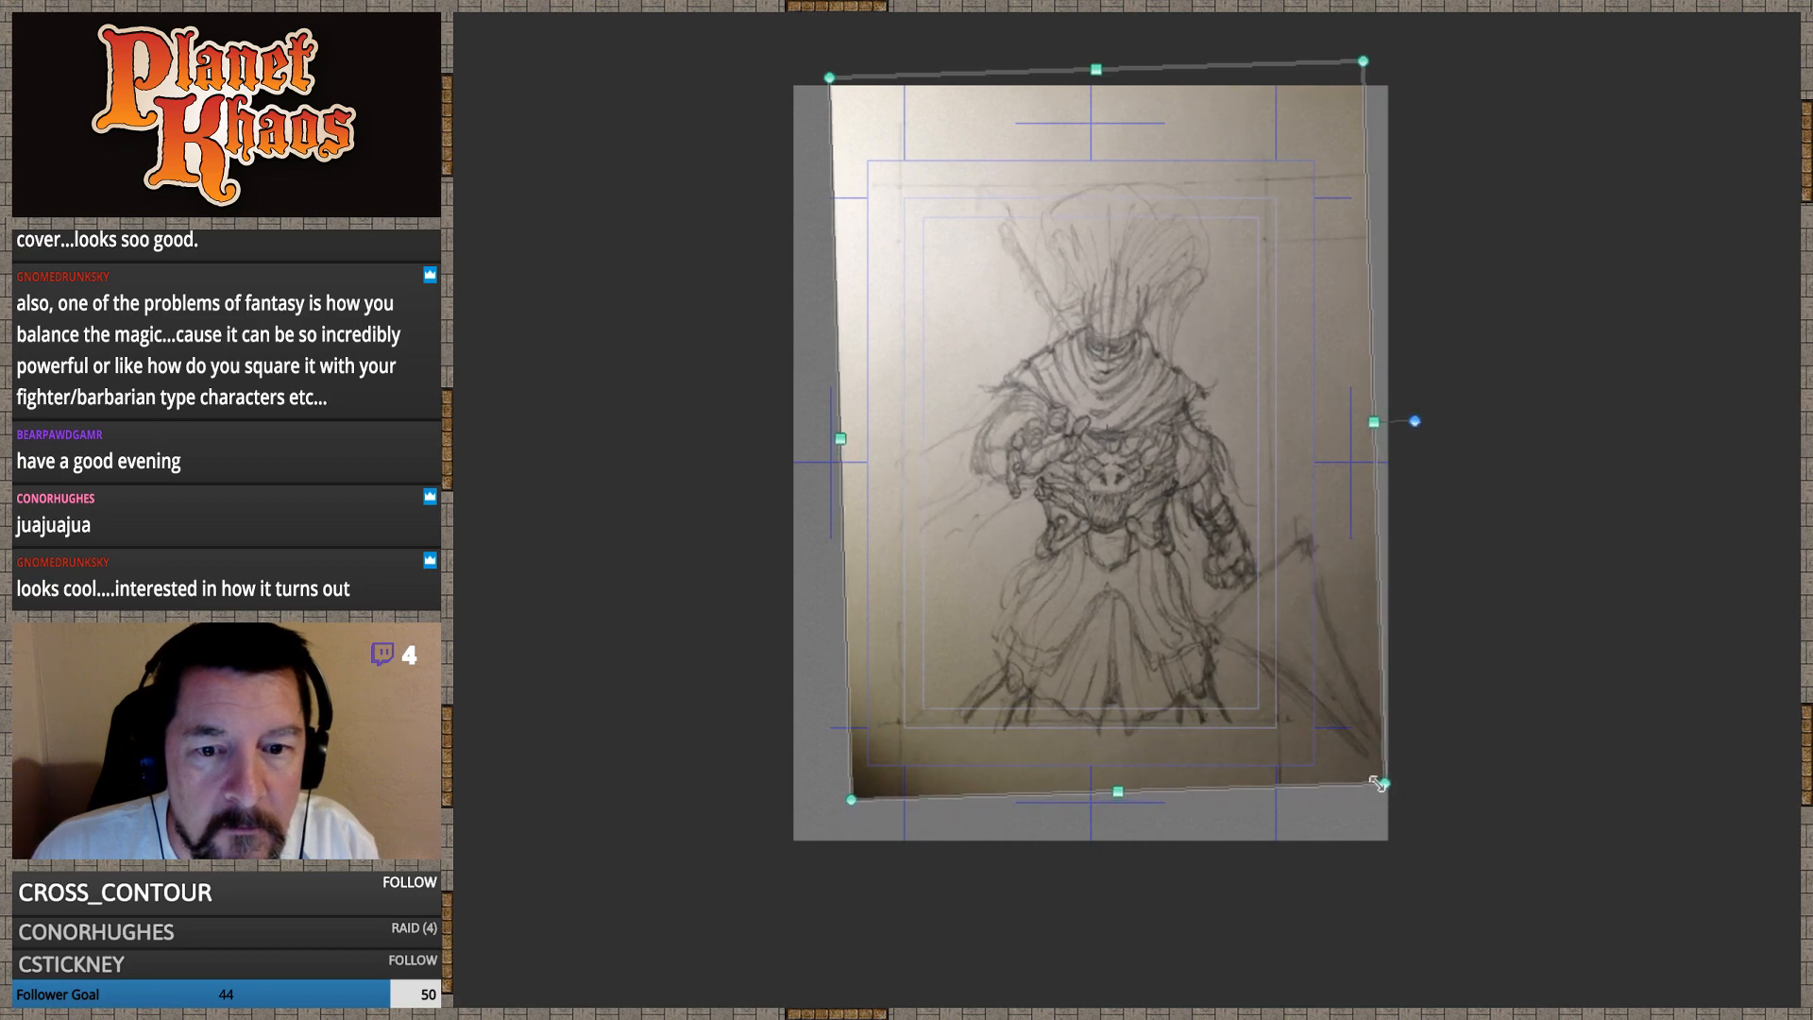
drag(1167, 599, 1170, 612)
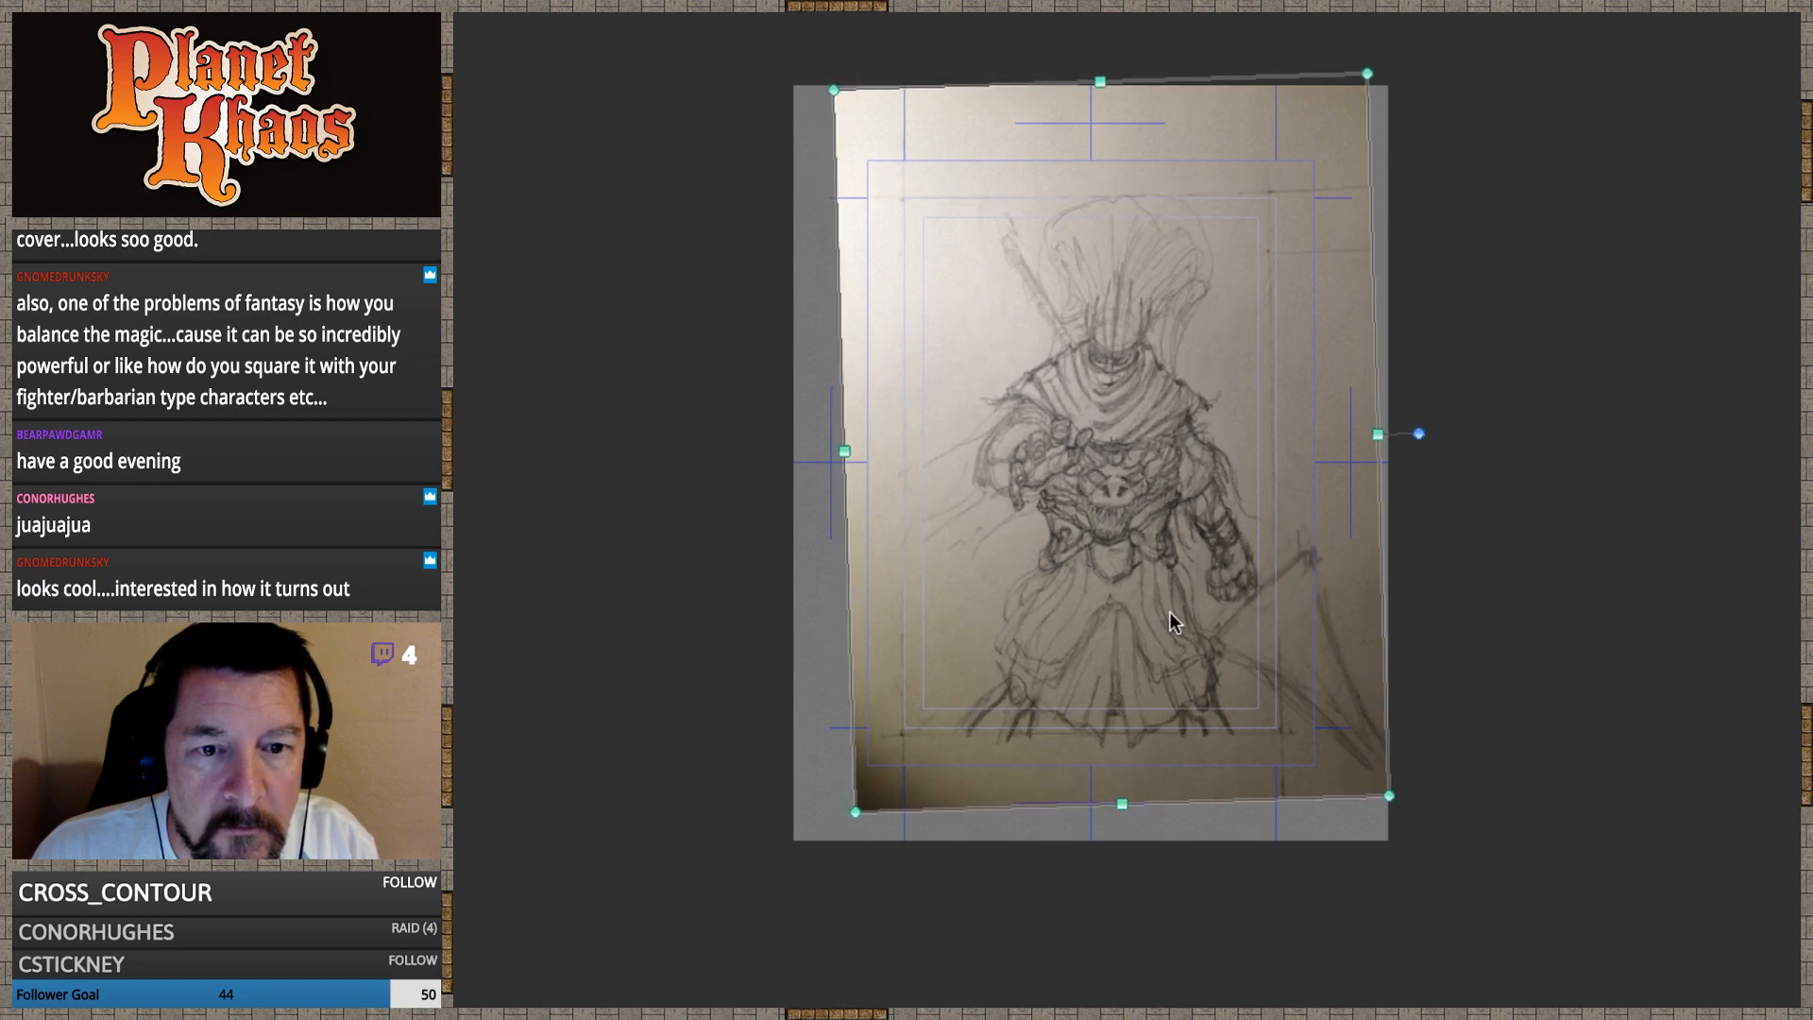
key(Left)
key(Left)
key(Left)
key(Left)
key(Left)
key(Left)
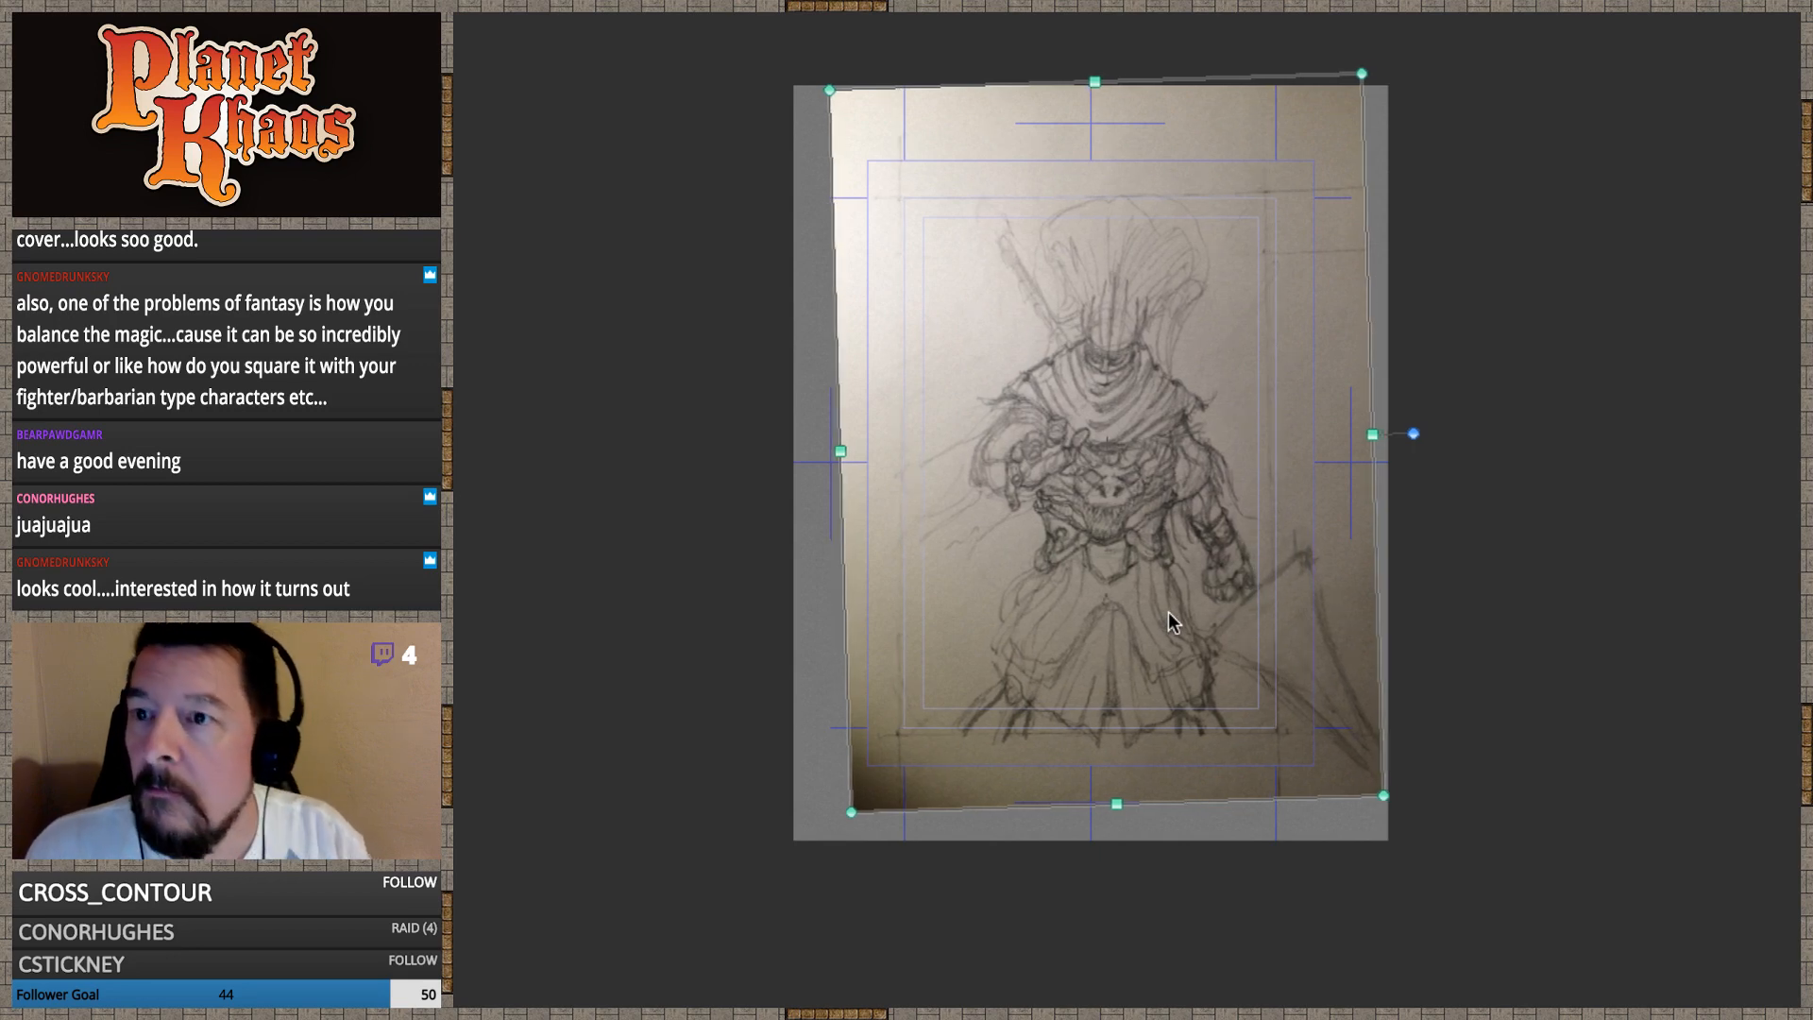
key(super+Tab)
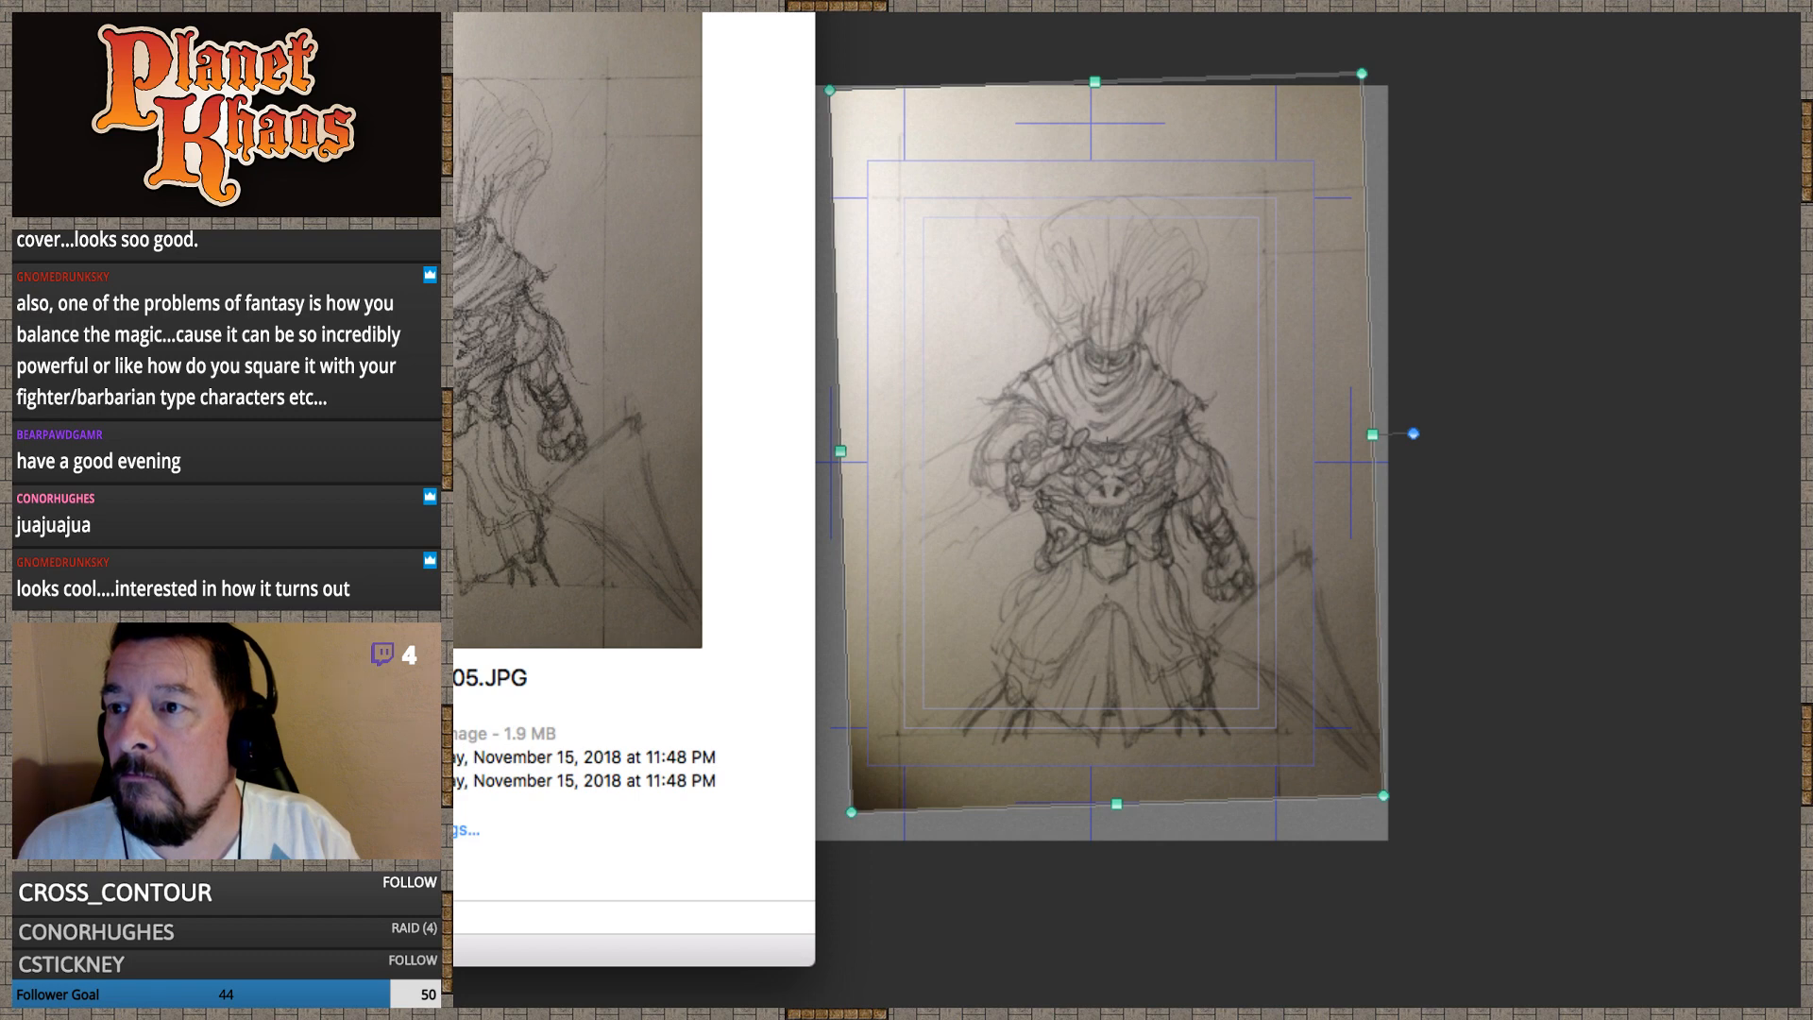
key(super+Tab)
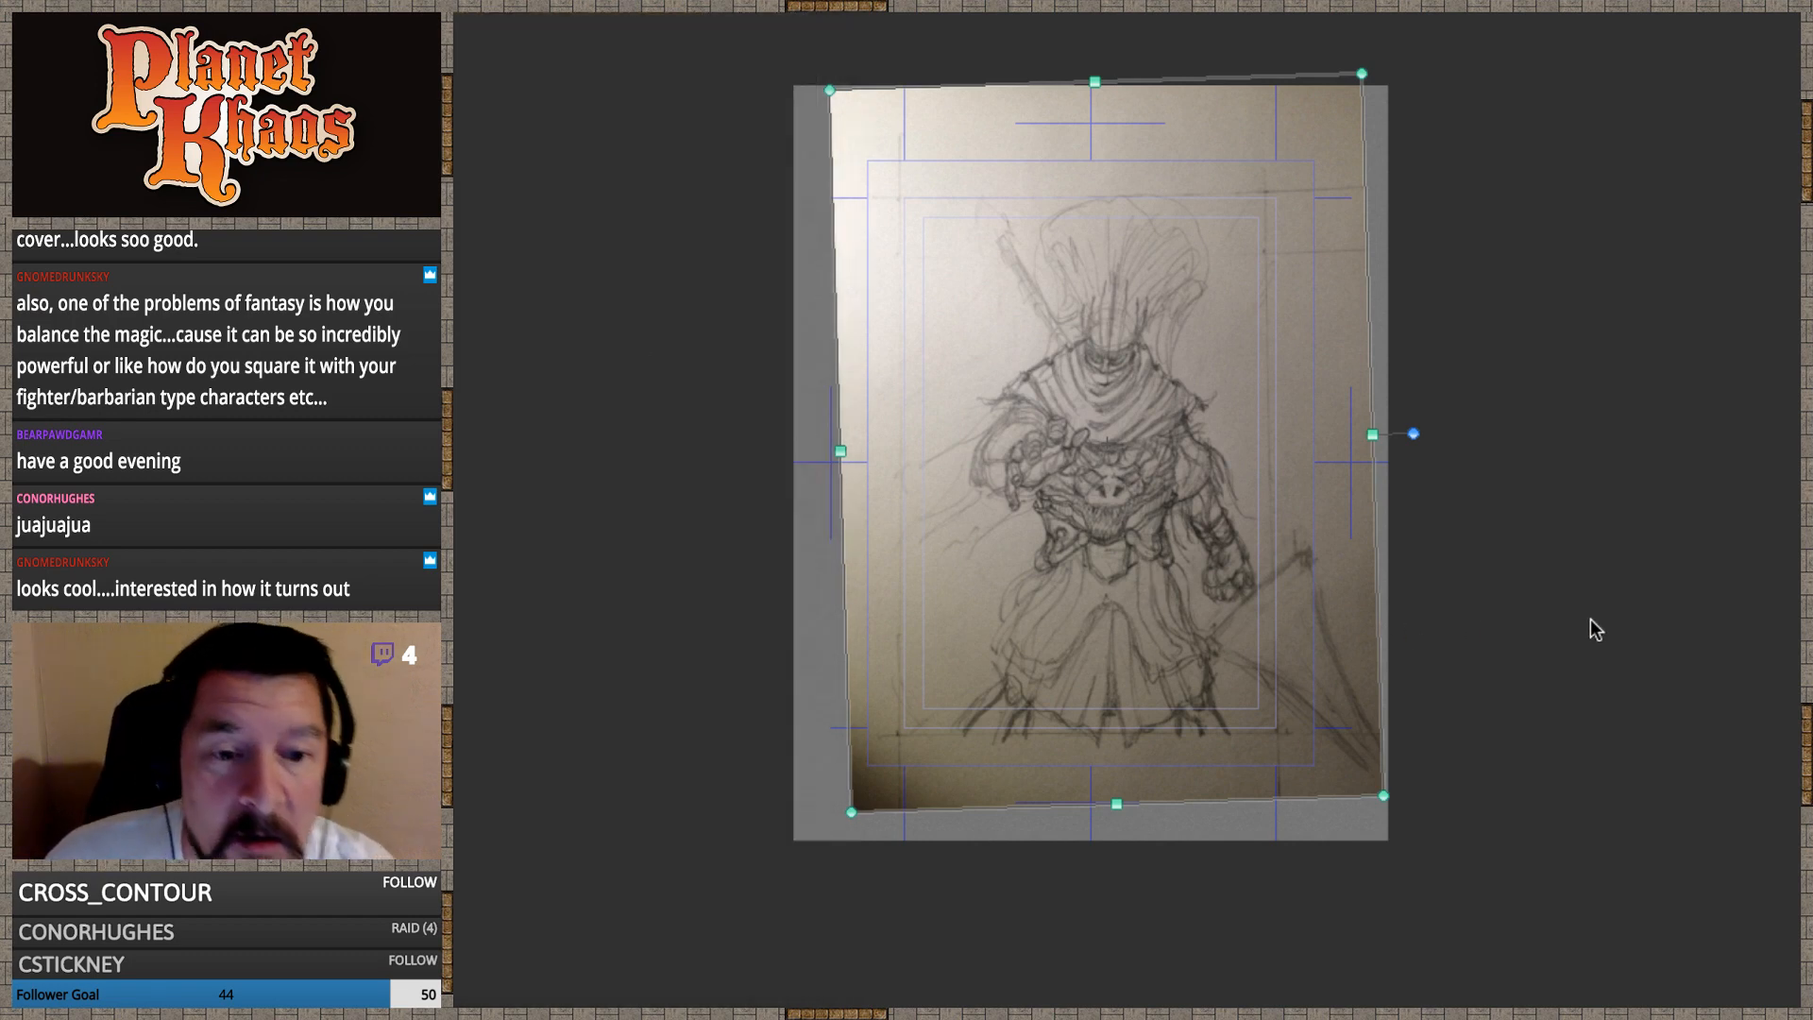
key(Up)
key(Up)
key(Up)
key(Up)
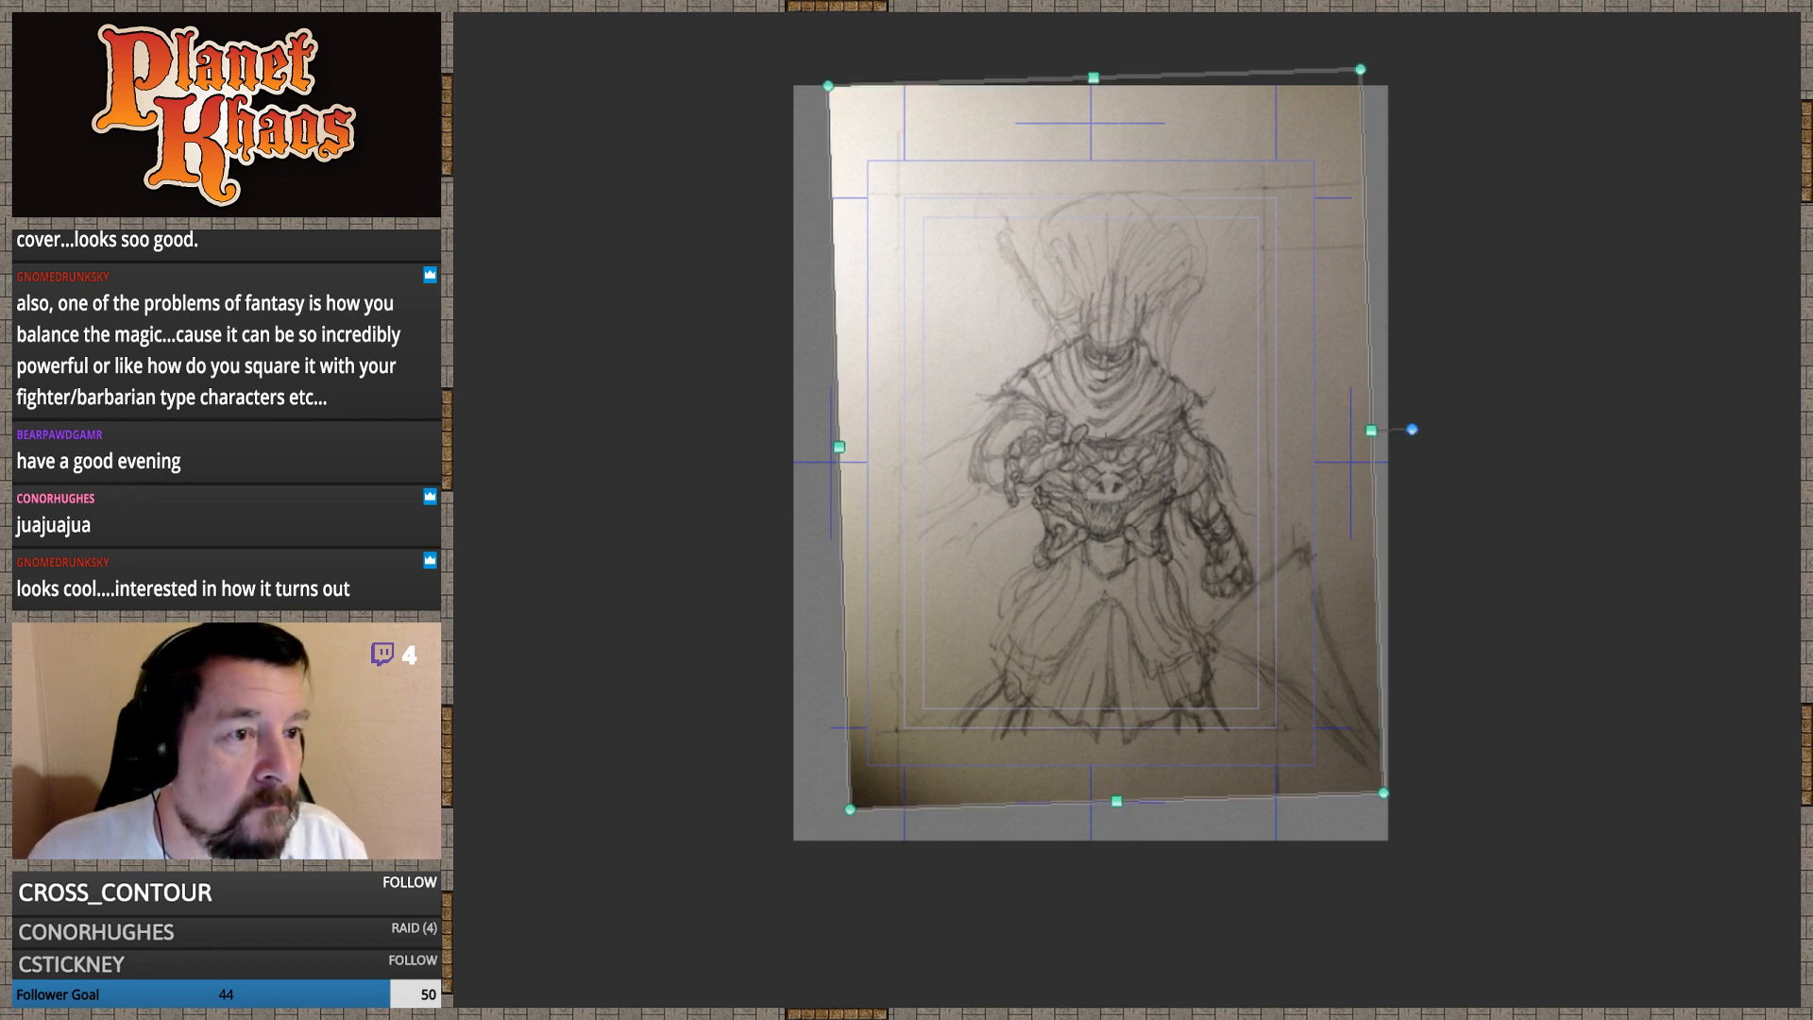
Tint the sketch layer blue over white paper and apply its transform
key(ctrl+b)
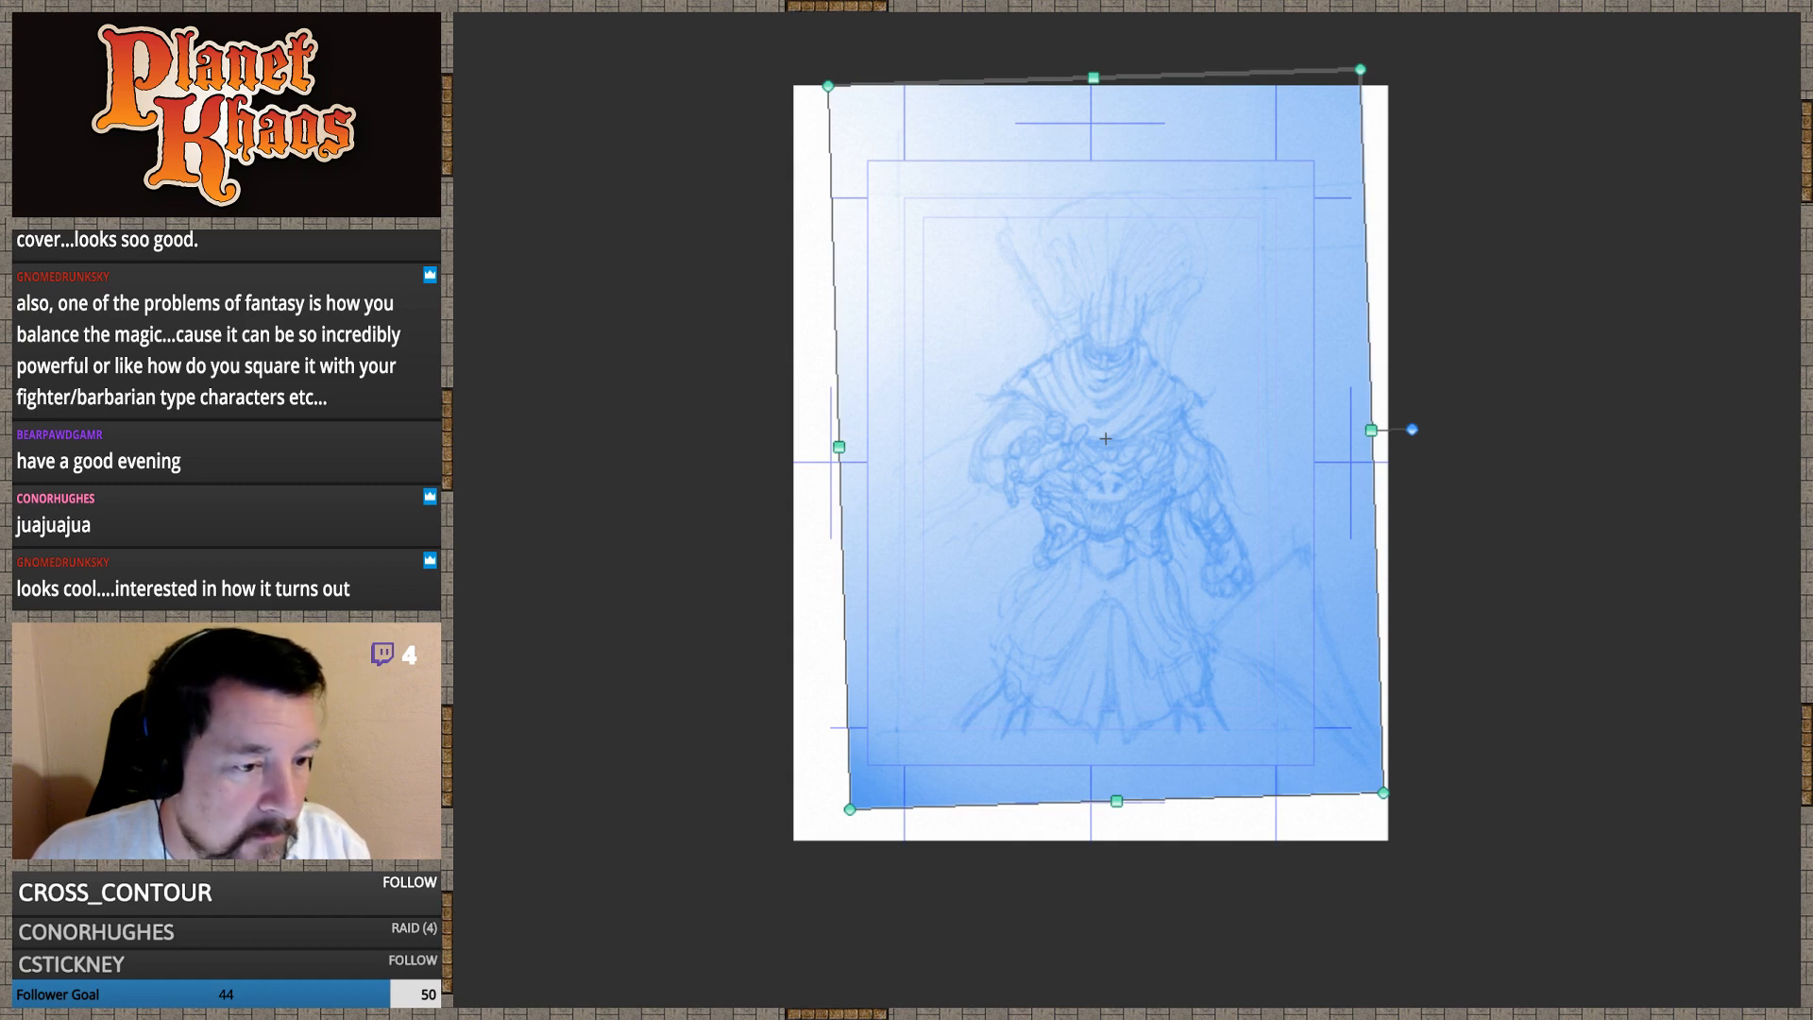
key(Return)
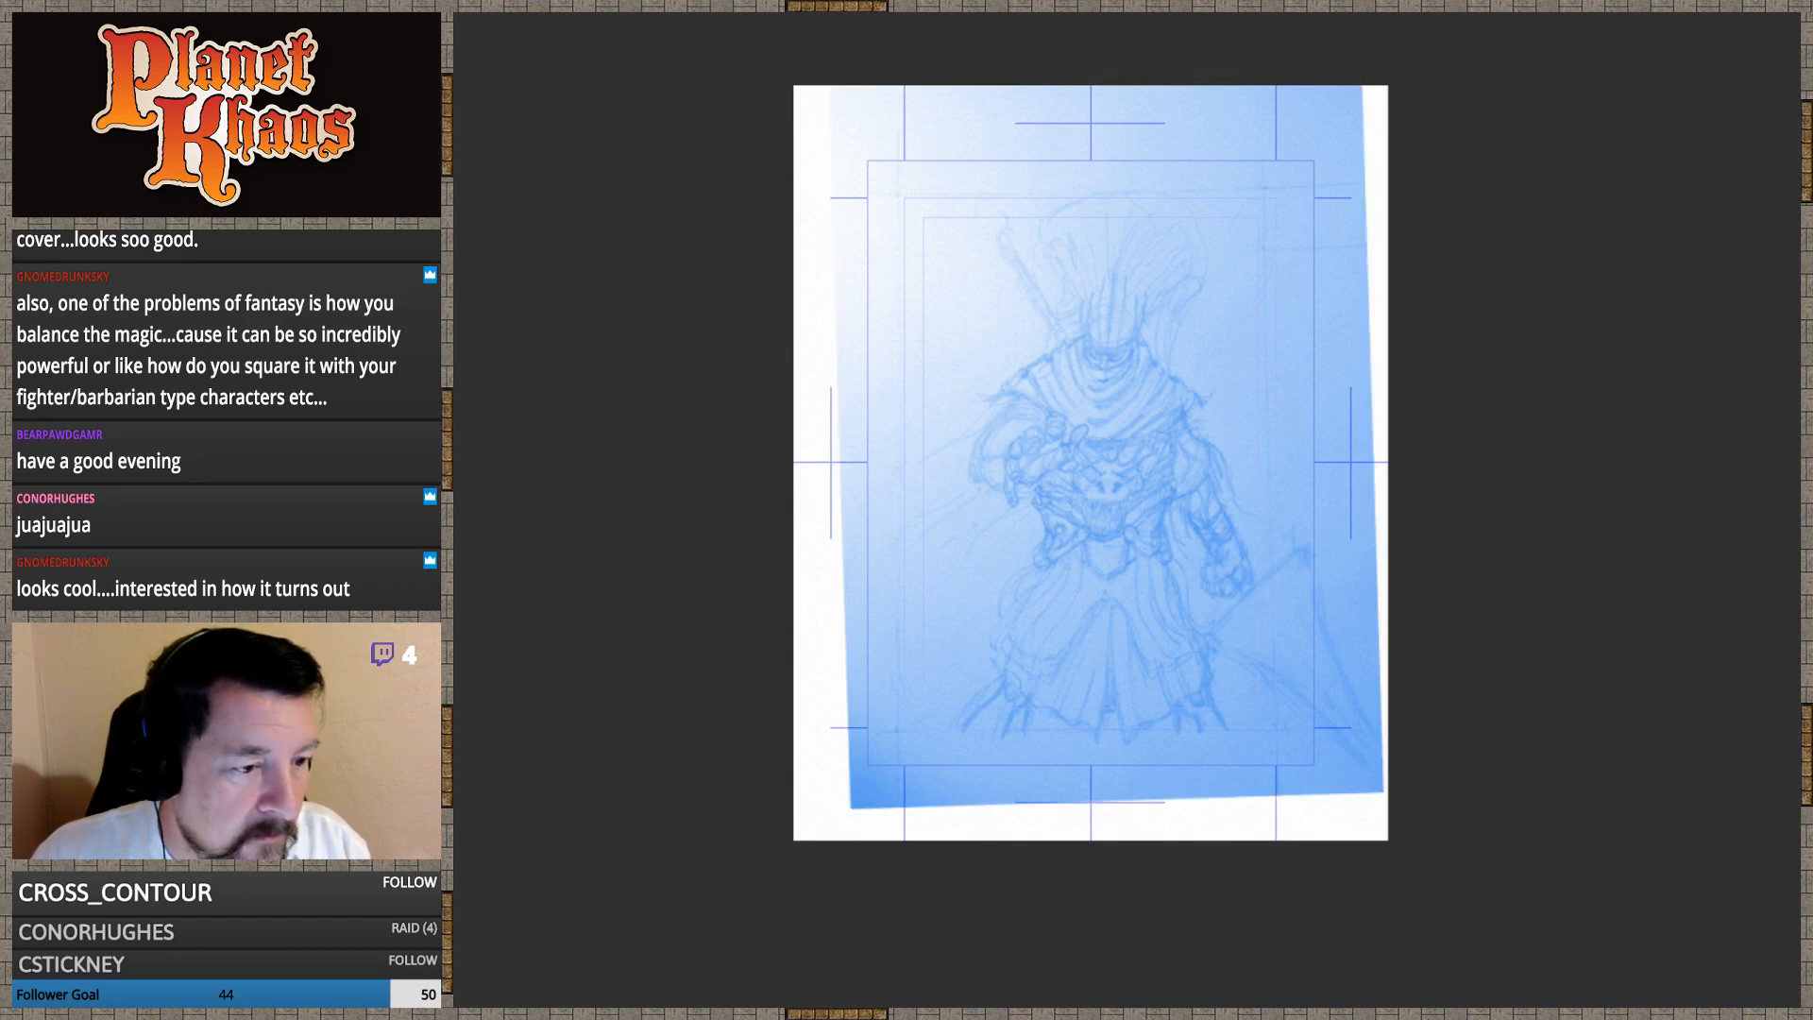
key(ctrl+t)
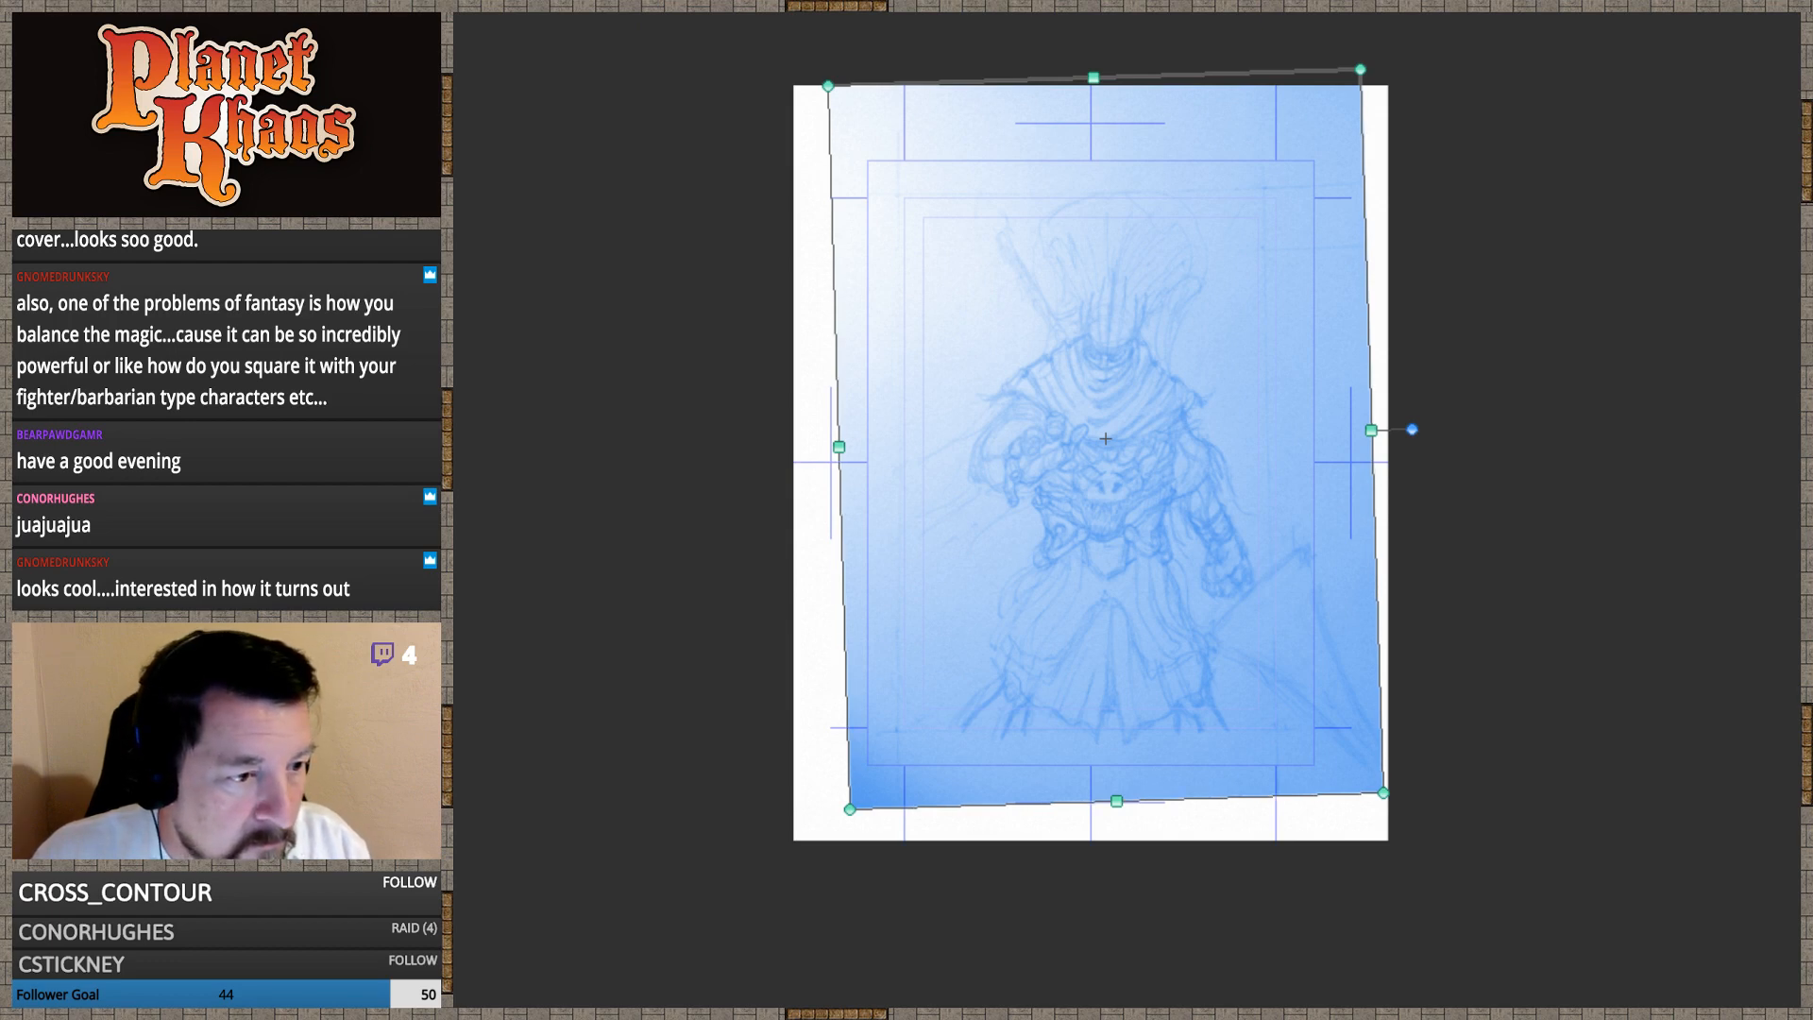
key(Return)
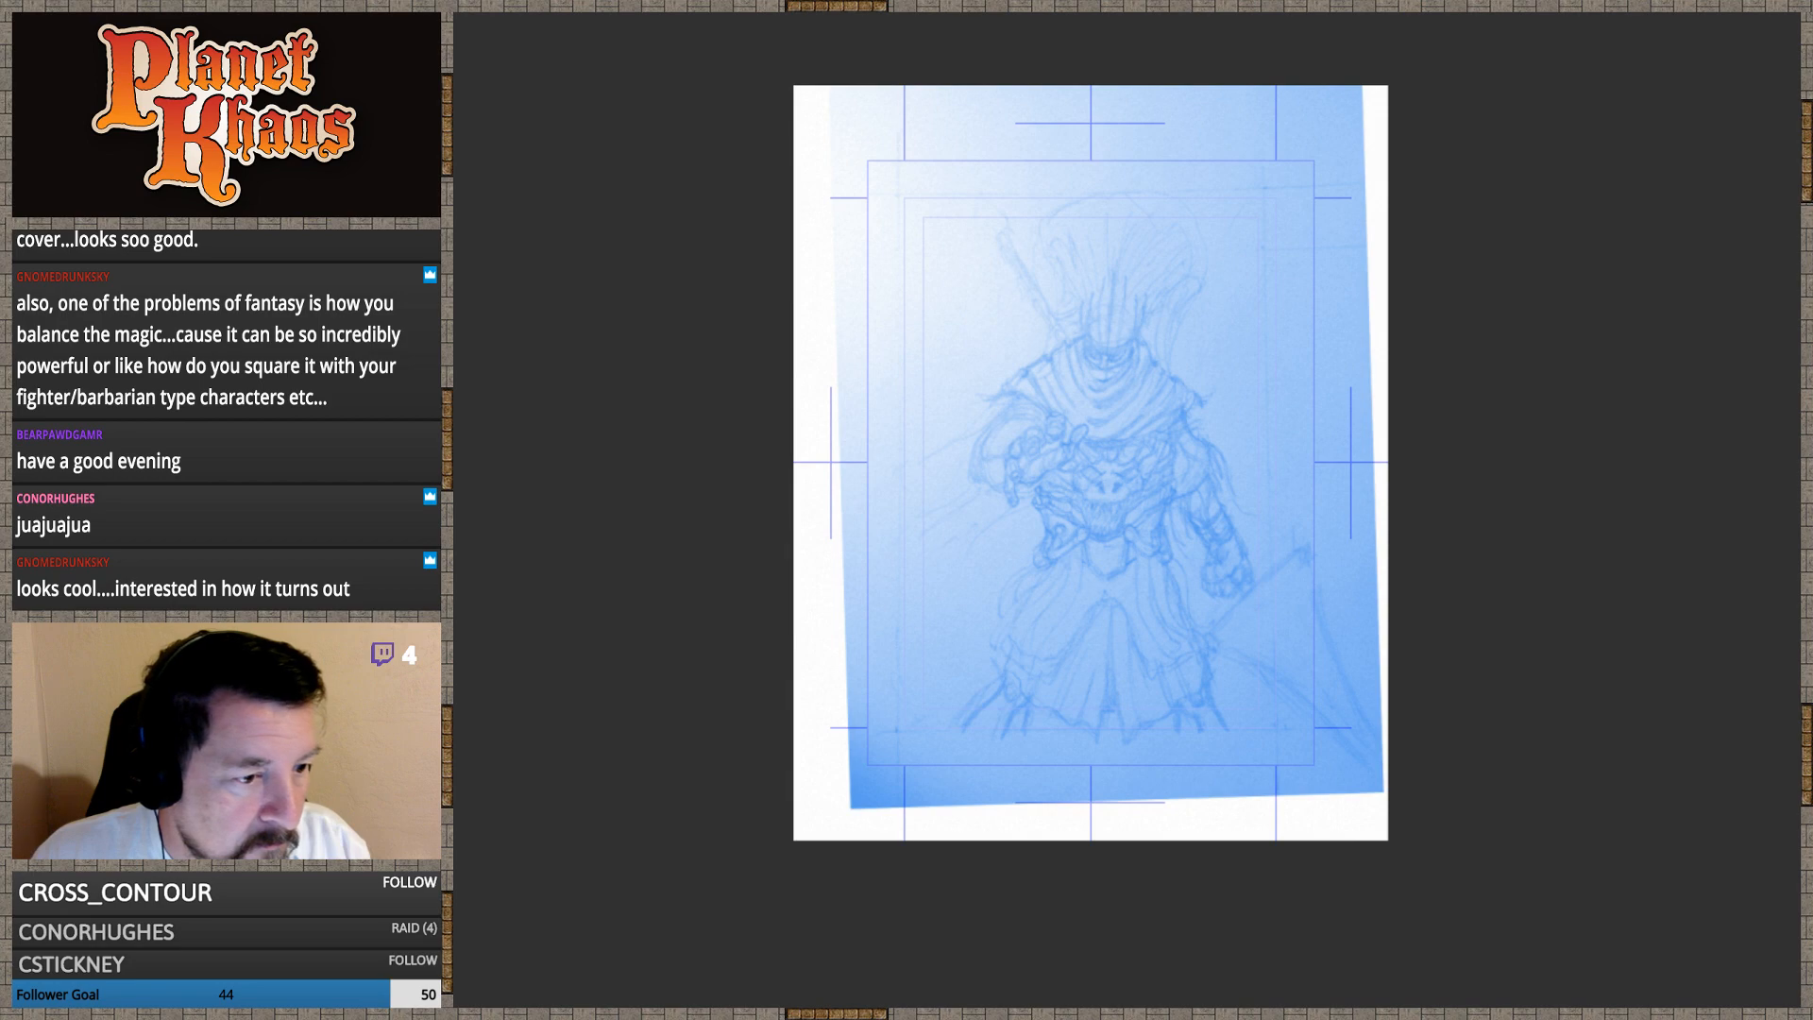
Try a dark line along the shoulder edge of the figure's cape, close to the collar
key(ctrl+plus)
key(ctrl+plus)
key(ctrl+plus)
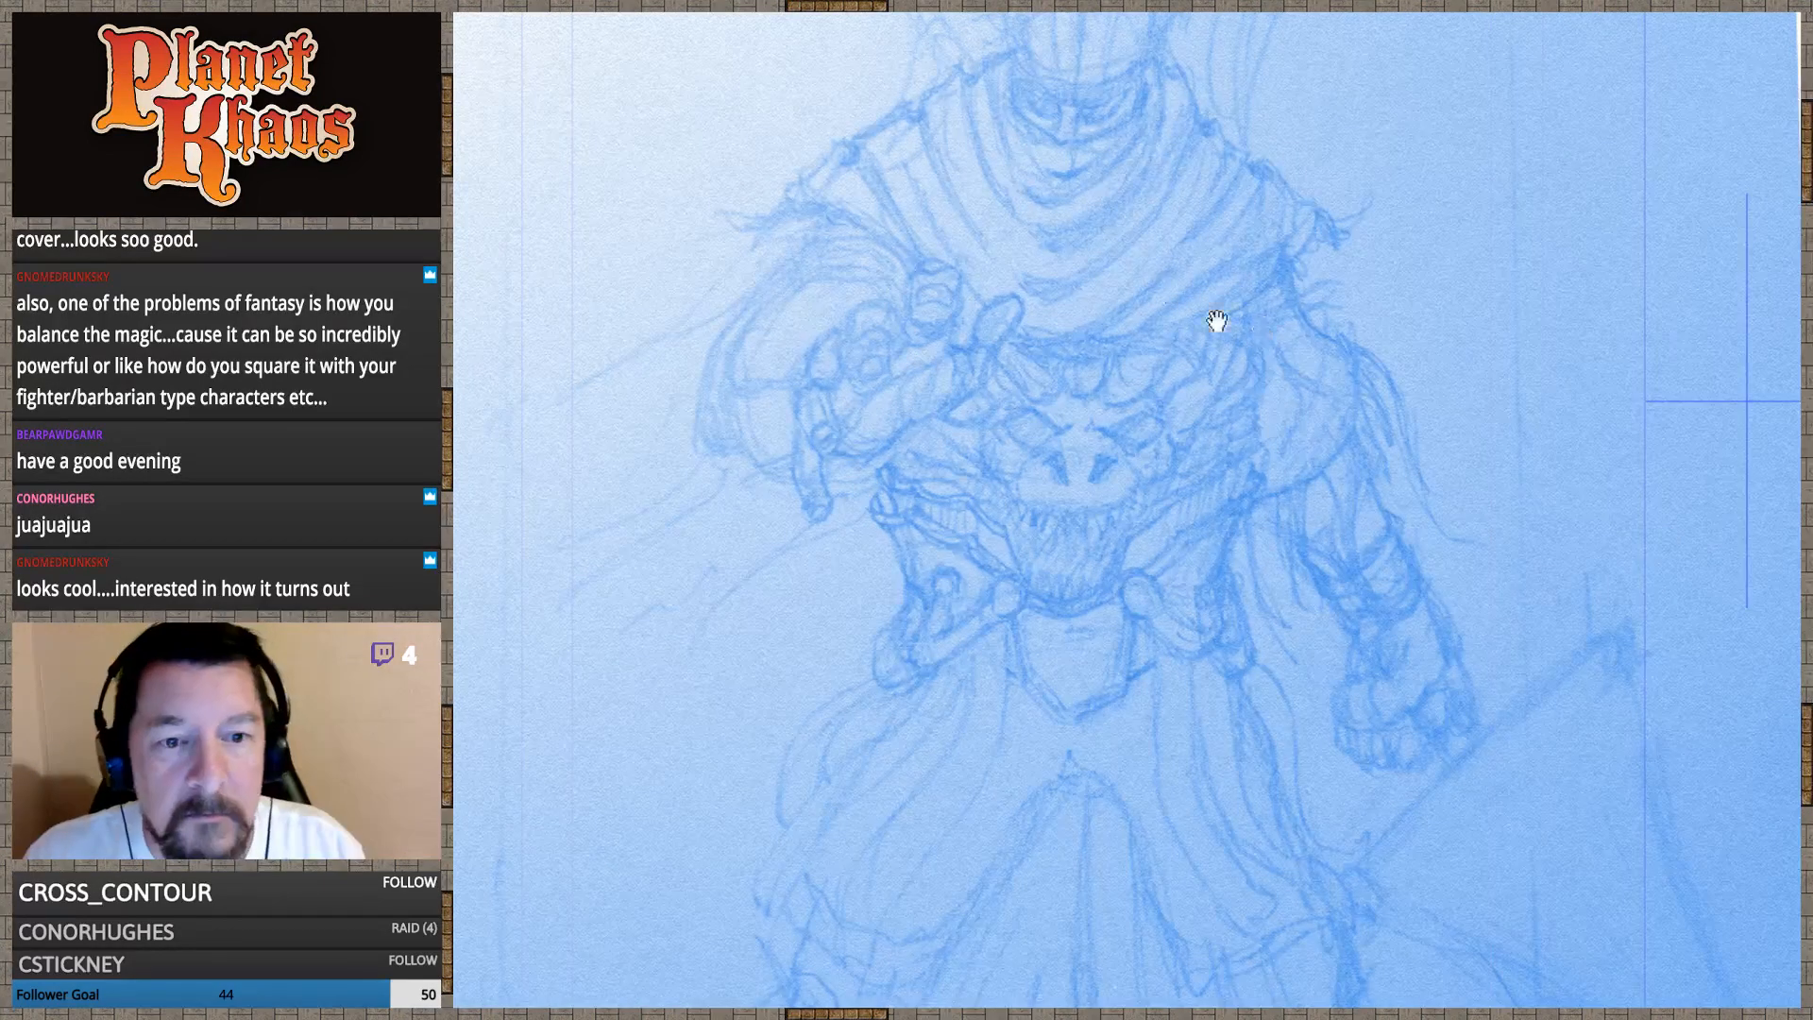
drag(1266, 332, 1198, 578)
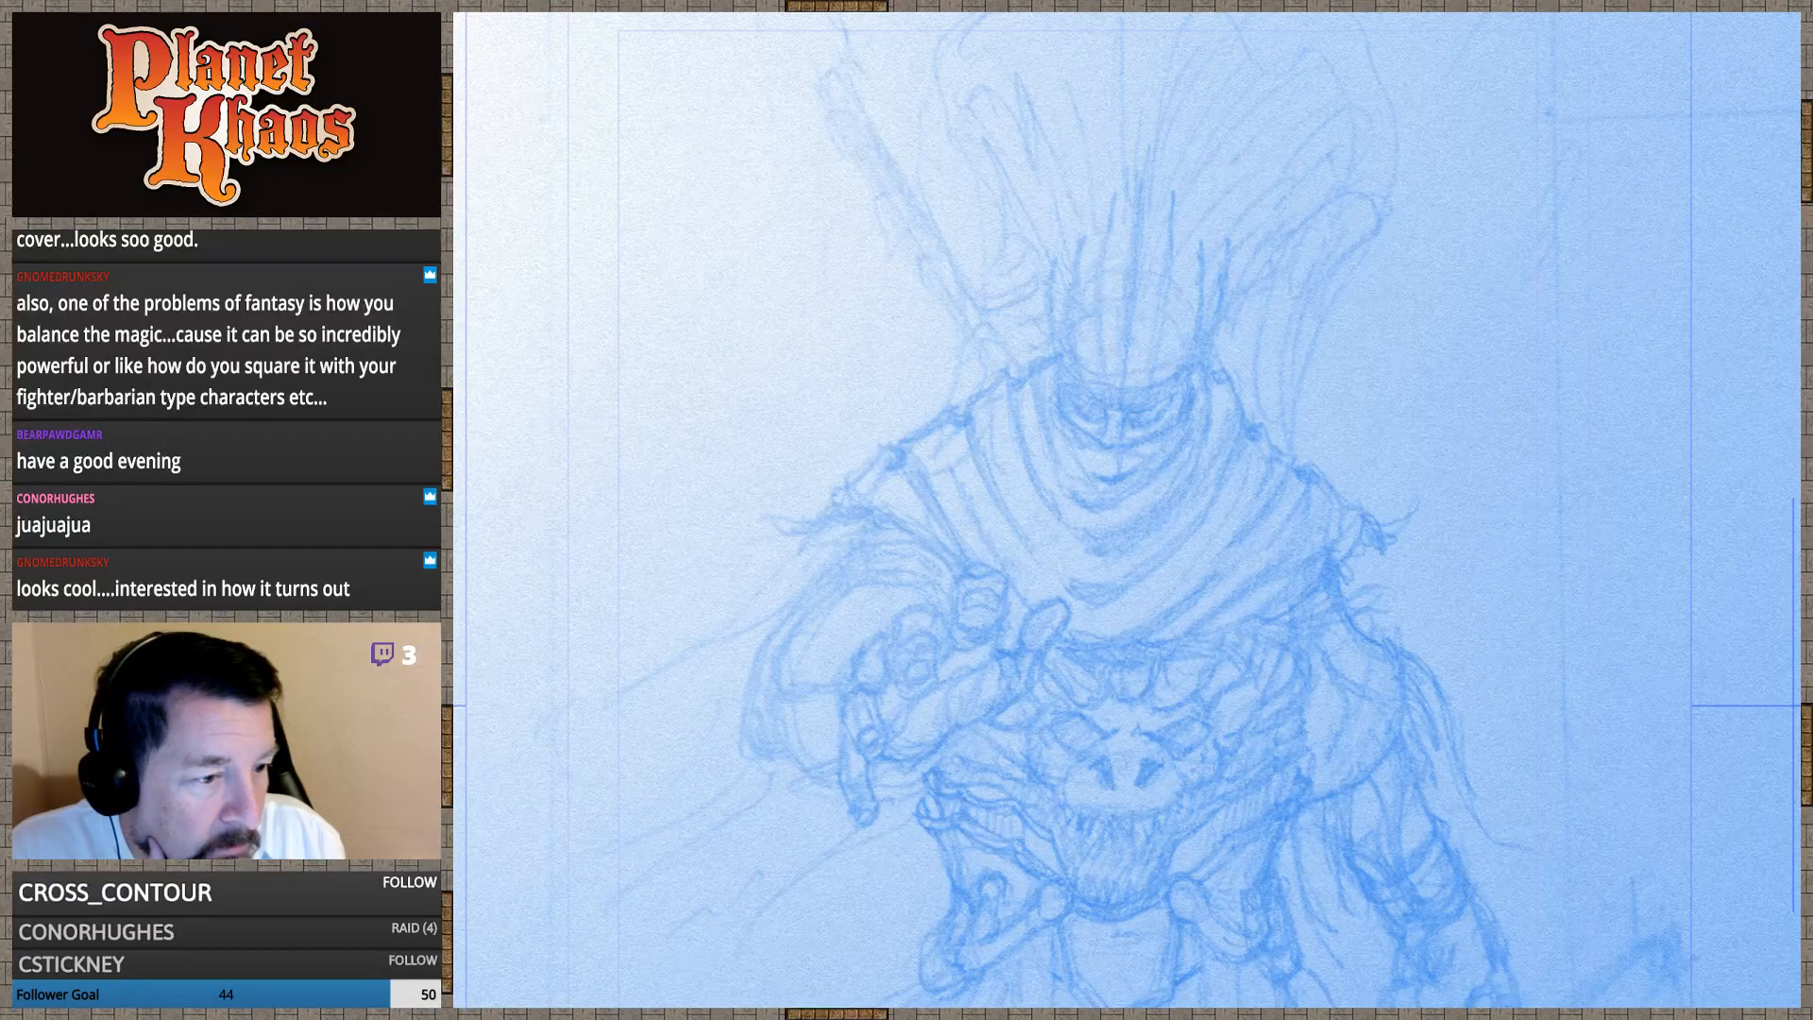
drag(1027, 384, 1027, 439)
key(ctrl+z)
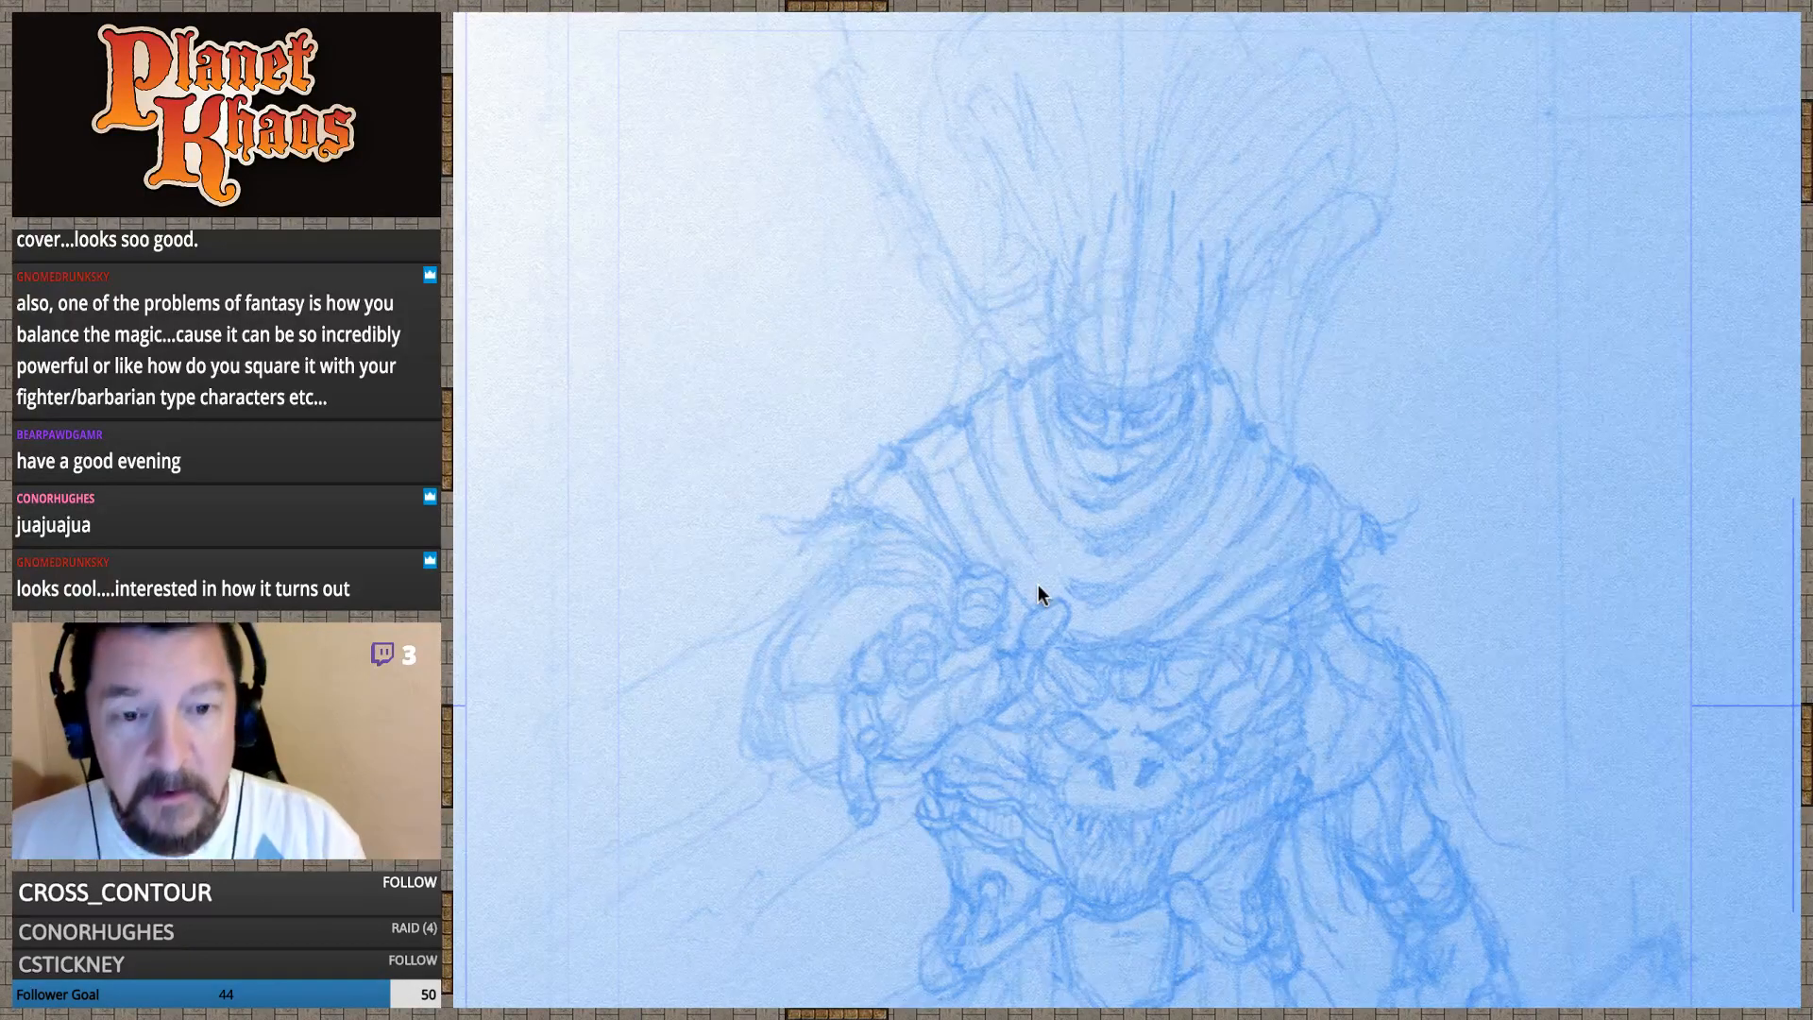
scroll(1039, 585, up, 2)
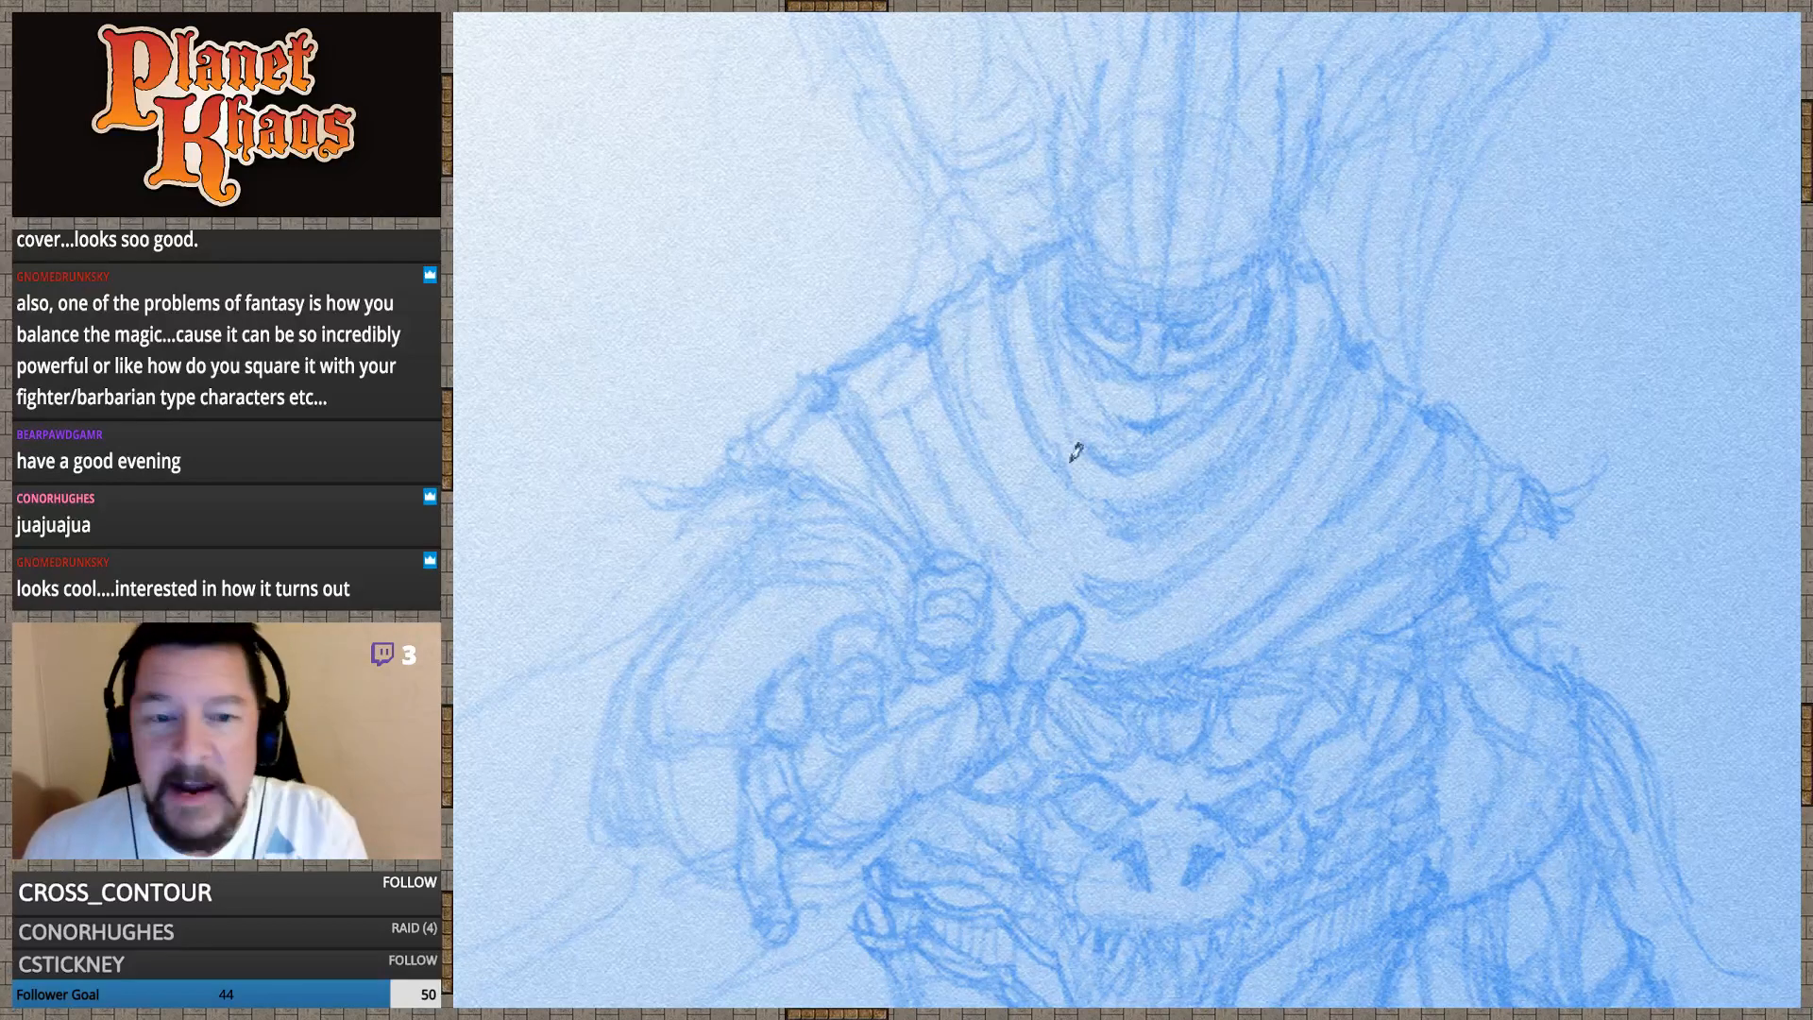
drag(1016, 422, 968, 457)
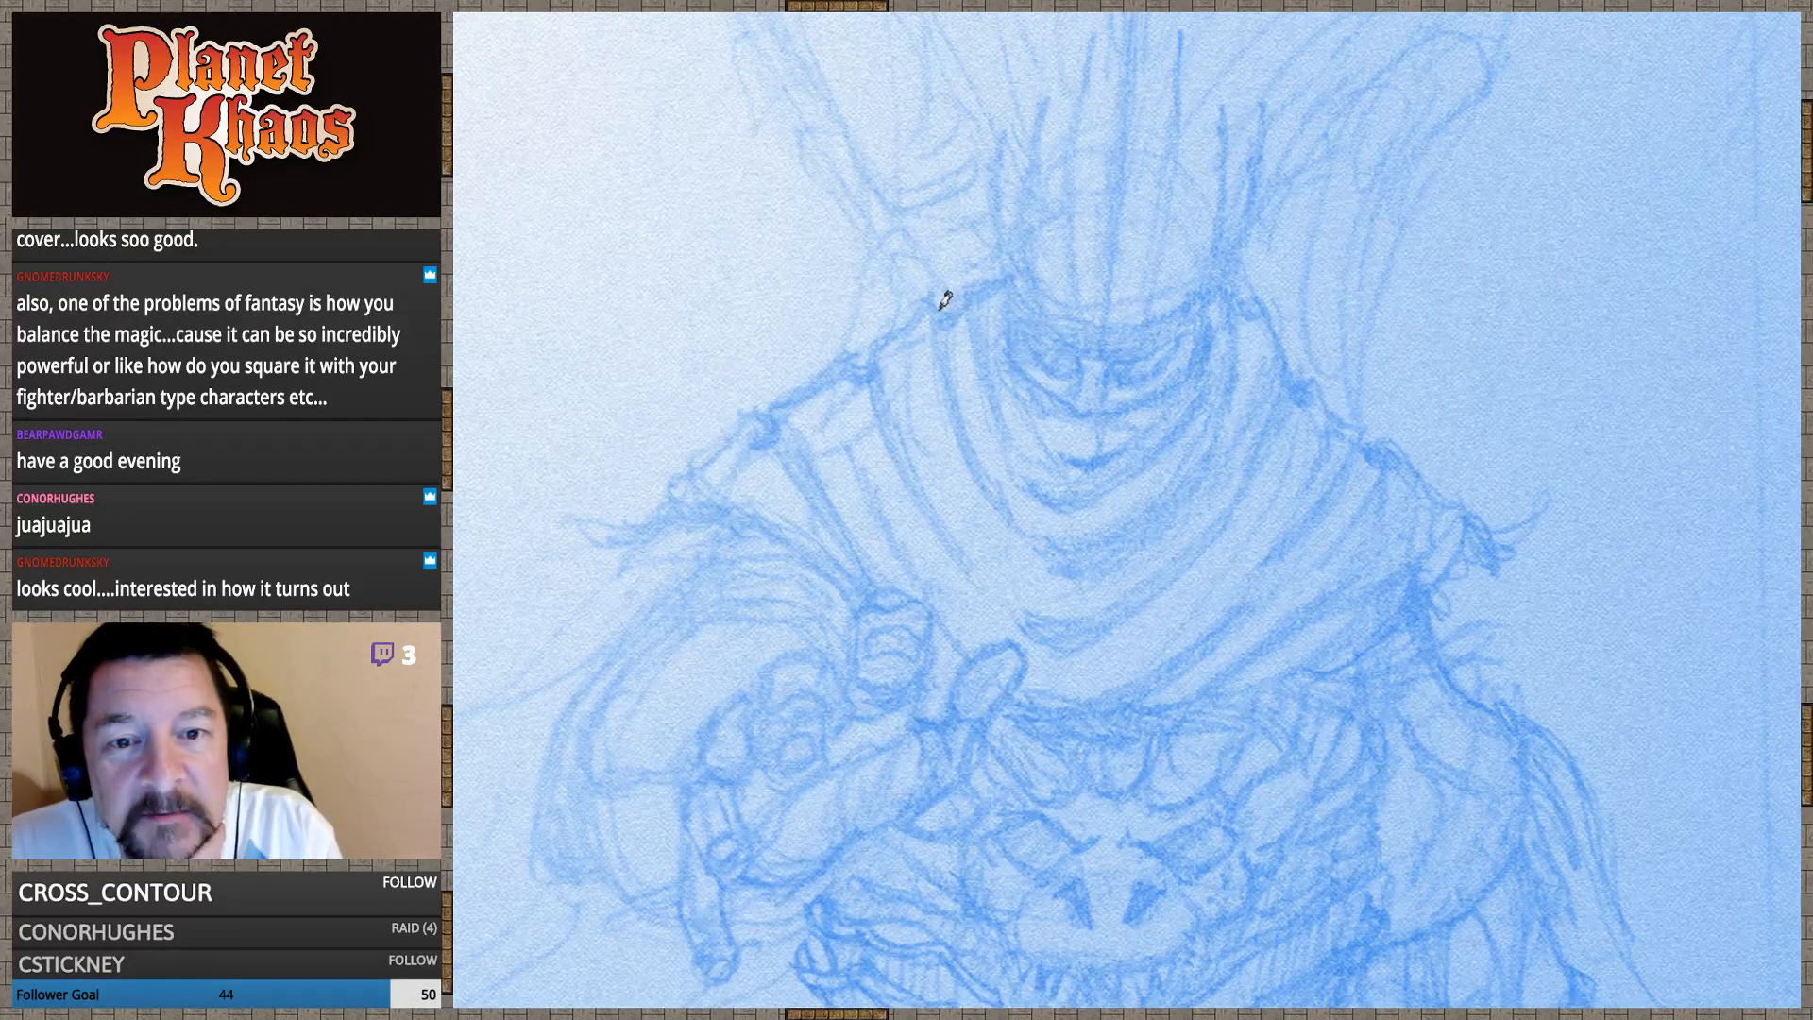
drag(932, 289, 861, 375)
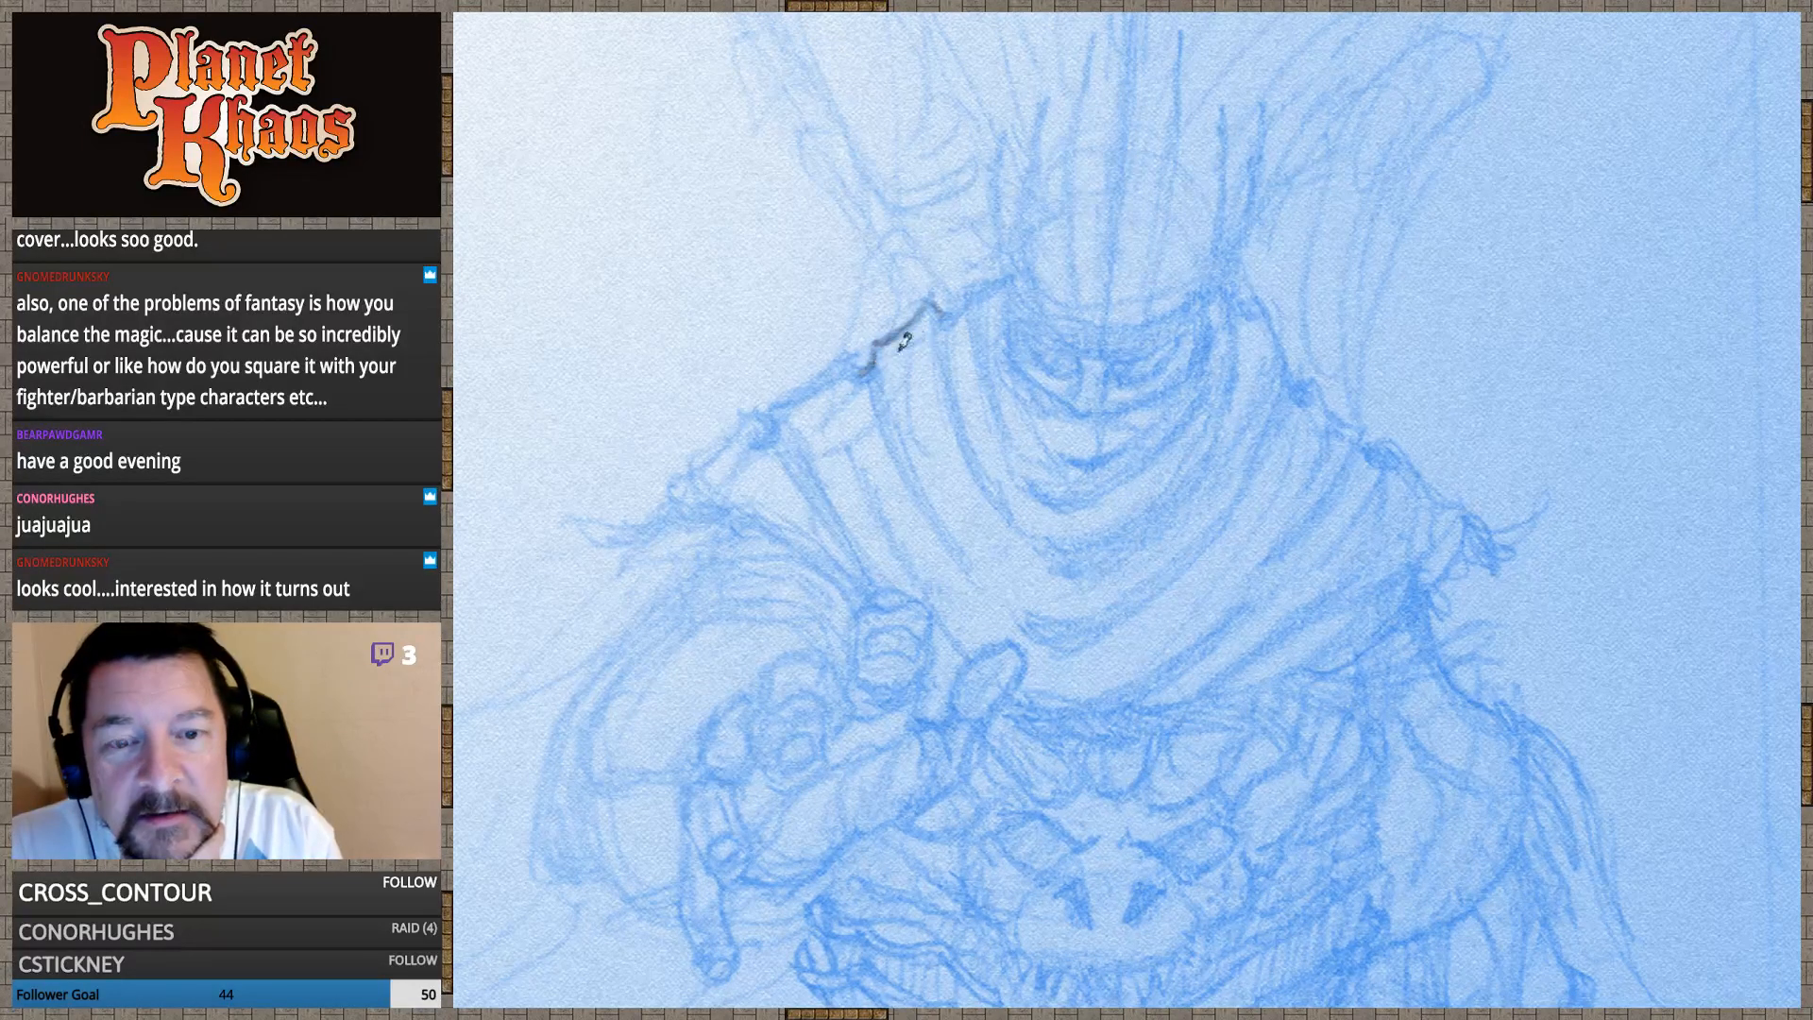
key(ctrl+z)
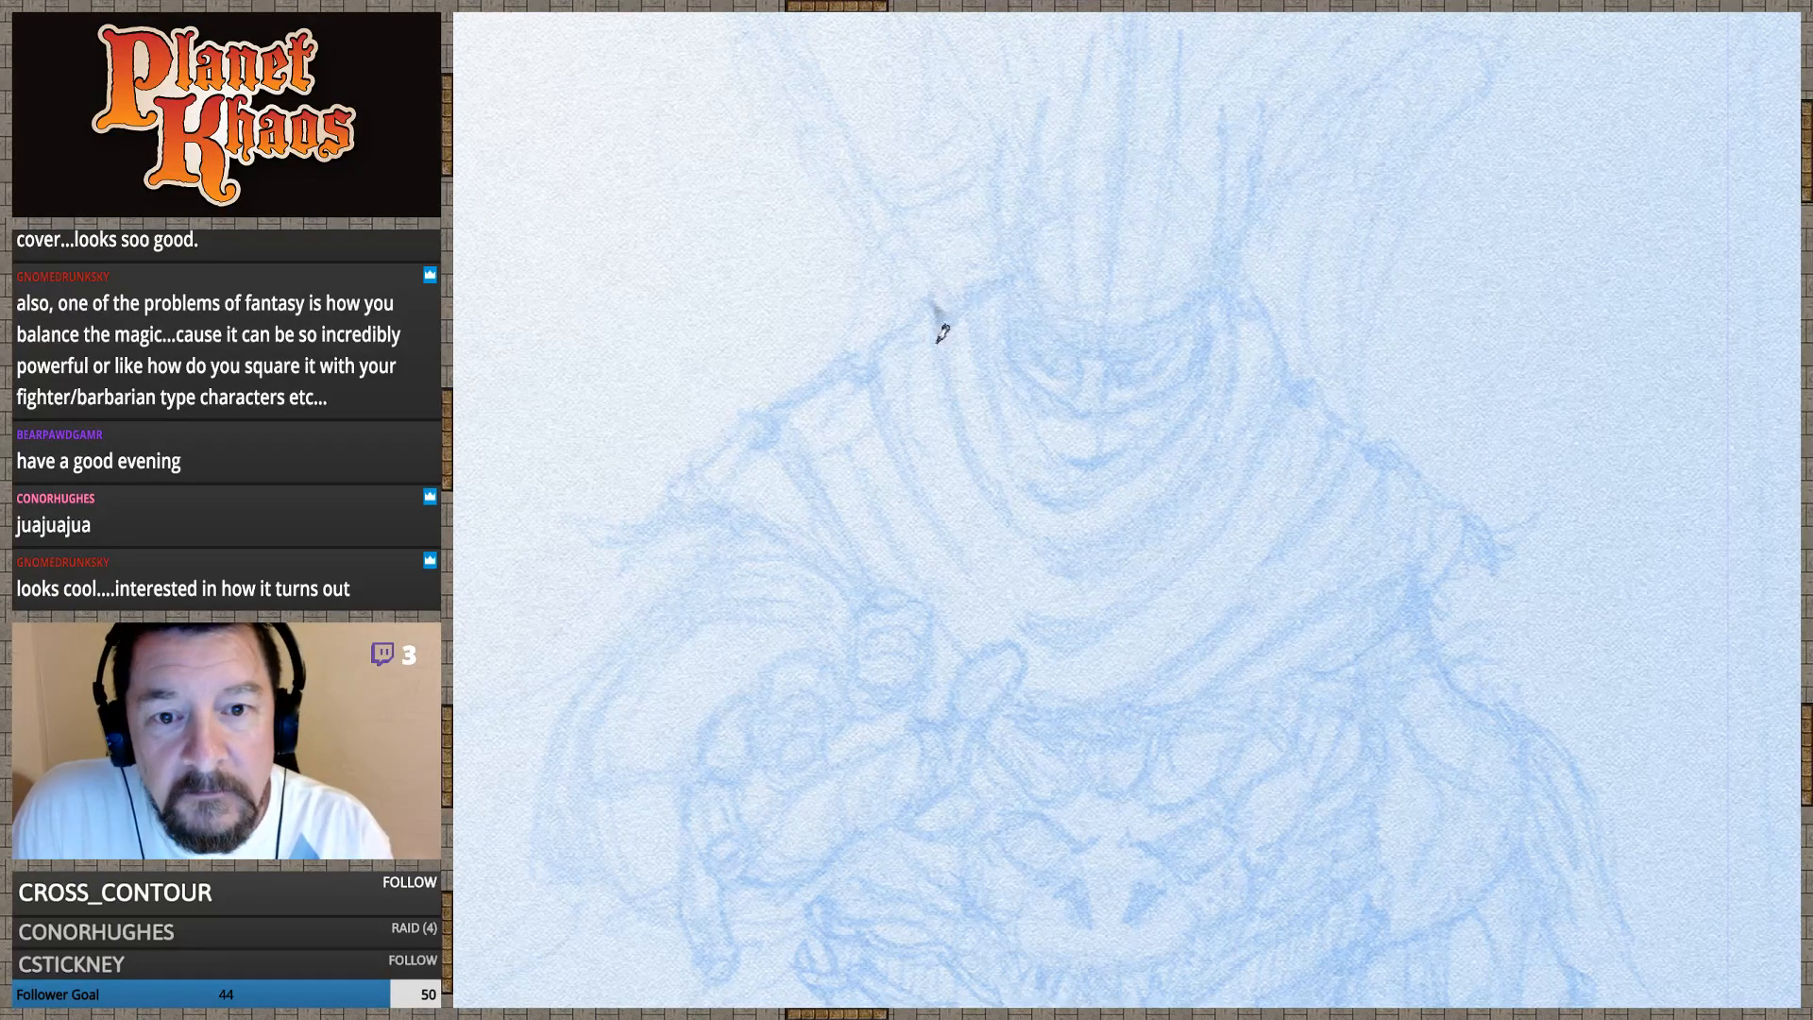
Draw dark lines along the cape's left shoulder edge and down its adjoining folds, following the blue sketch
drag(943, 312, 957, 404)
drag(944, 307, 973, 436)
drag(951, 365, 971, 459)
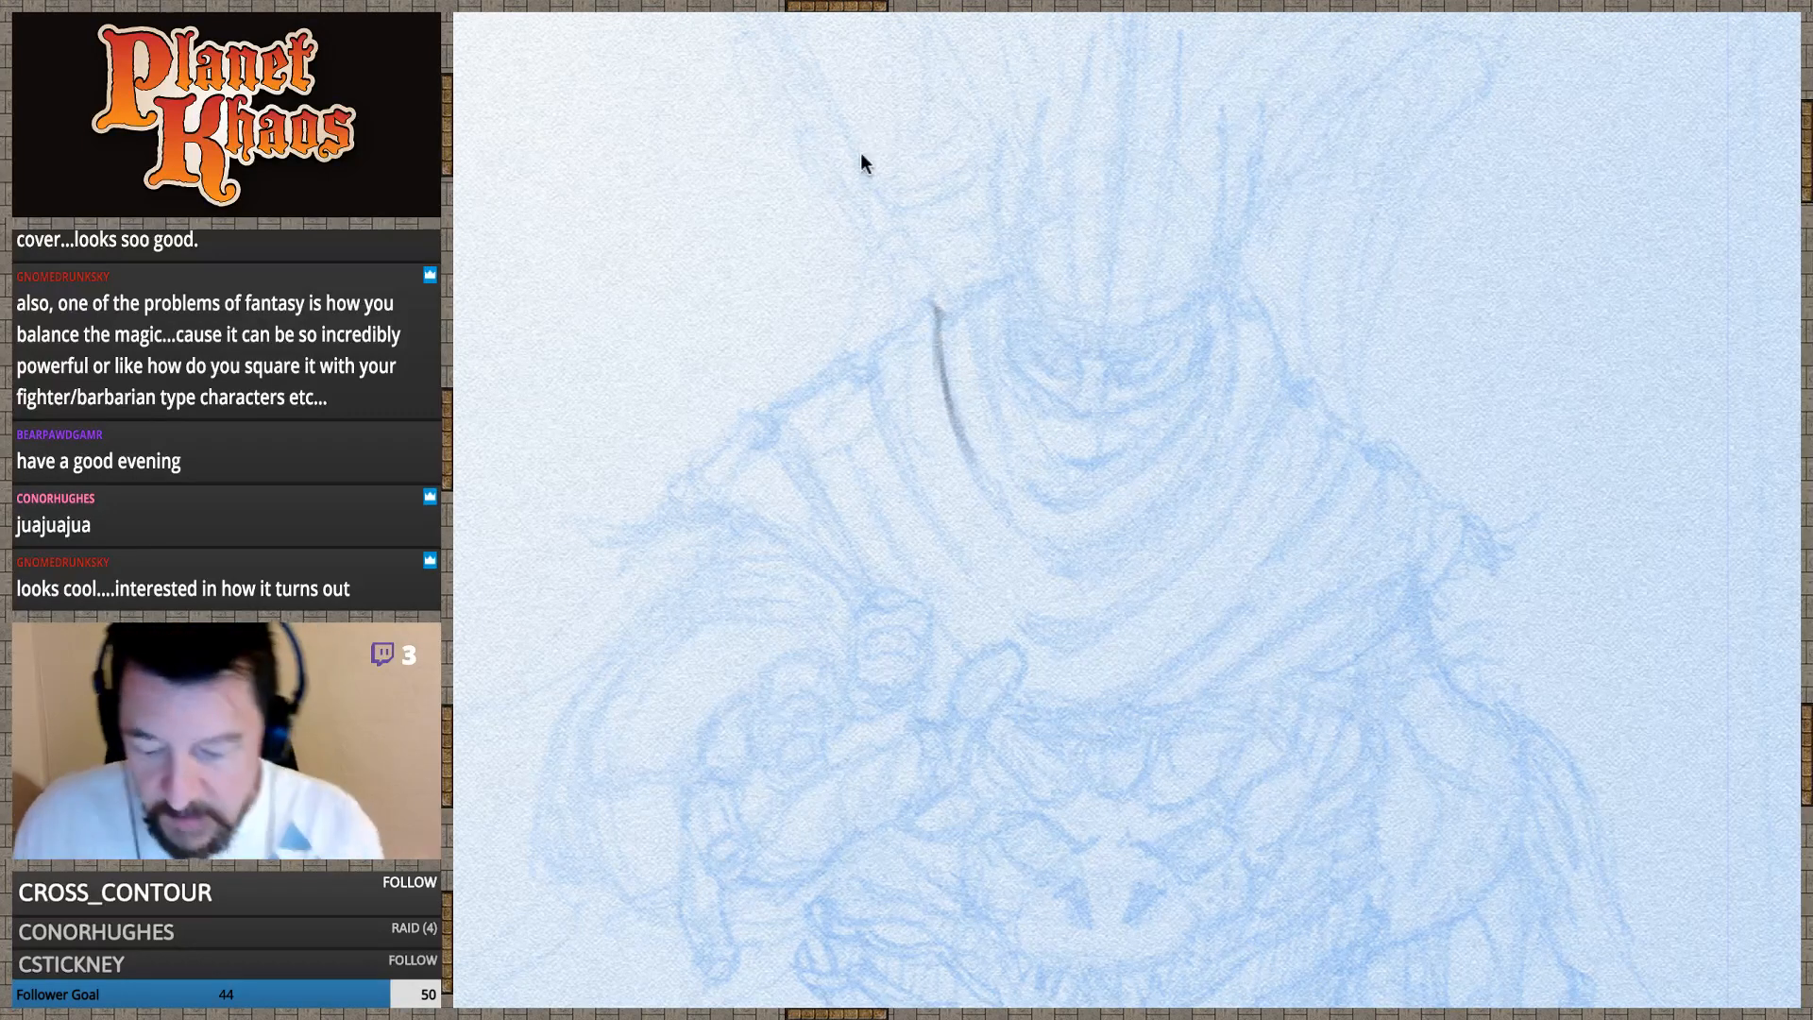
scroll(859, 153, down, 1)
drag(1055, 581, 1061, 652)
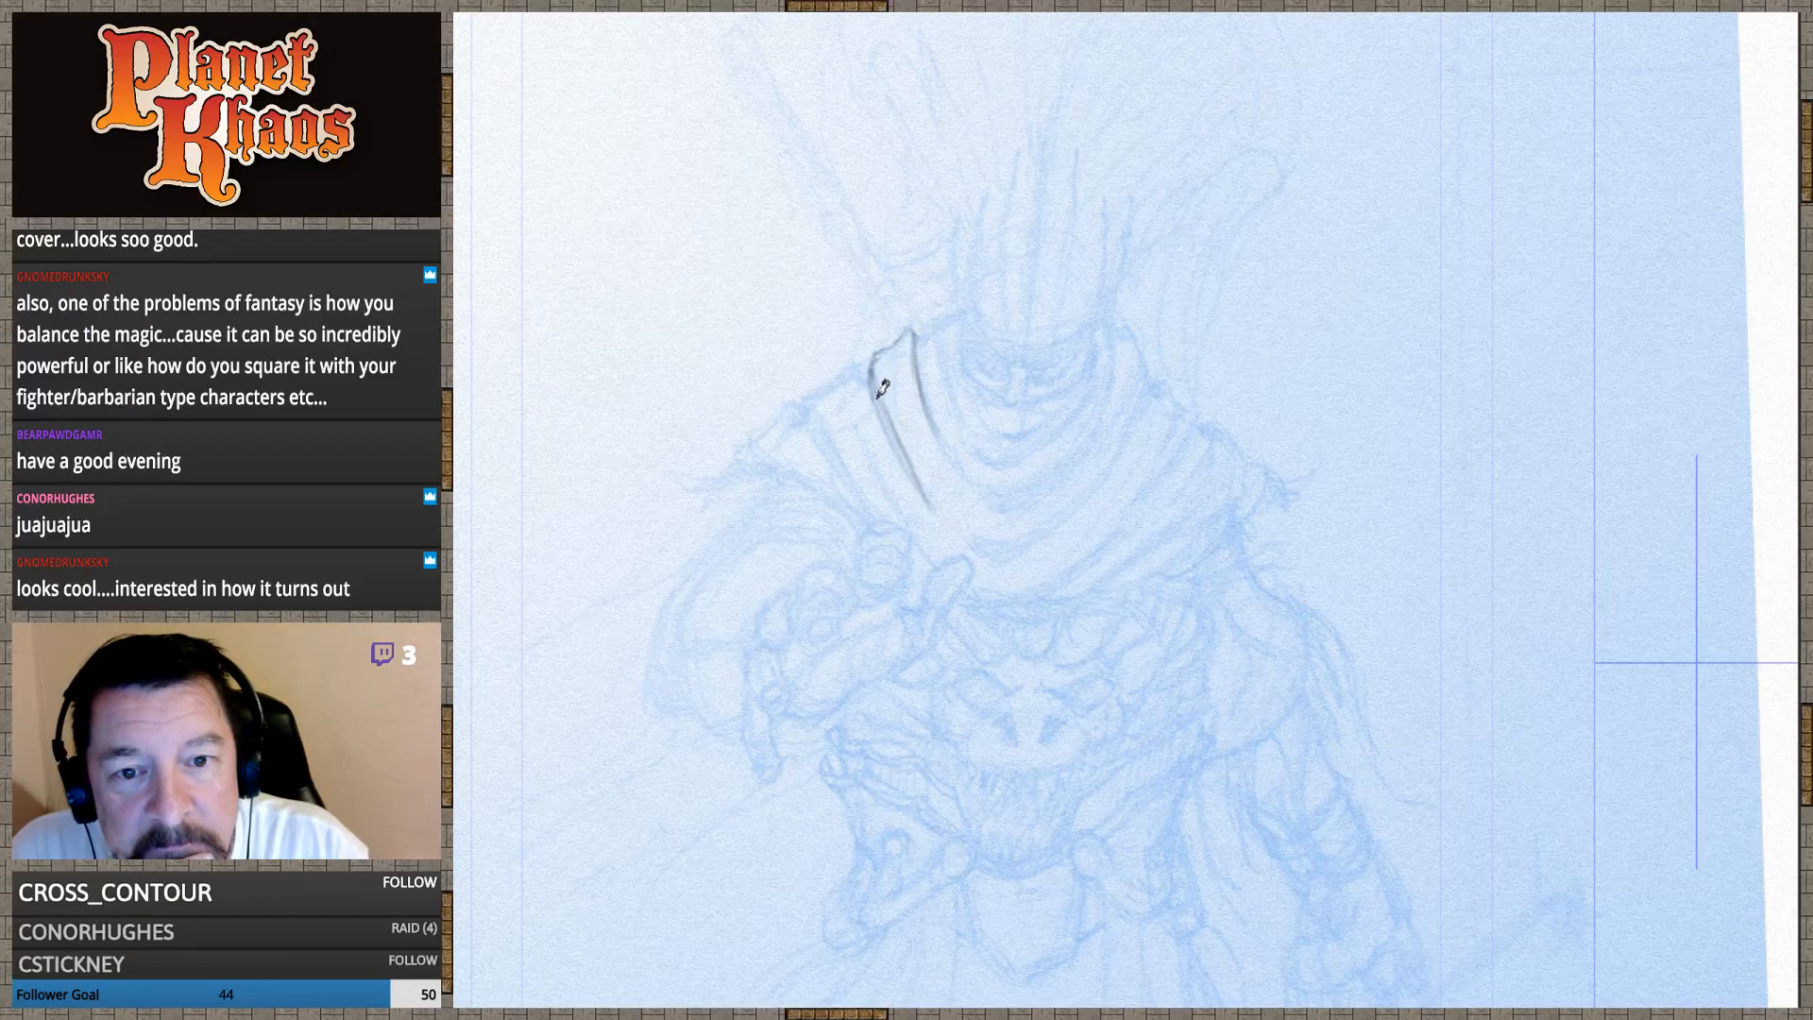
drag(883, 412, 910, 460)
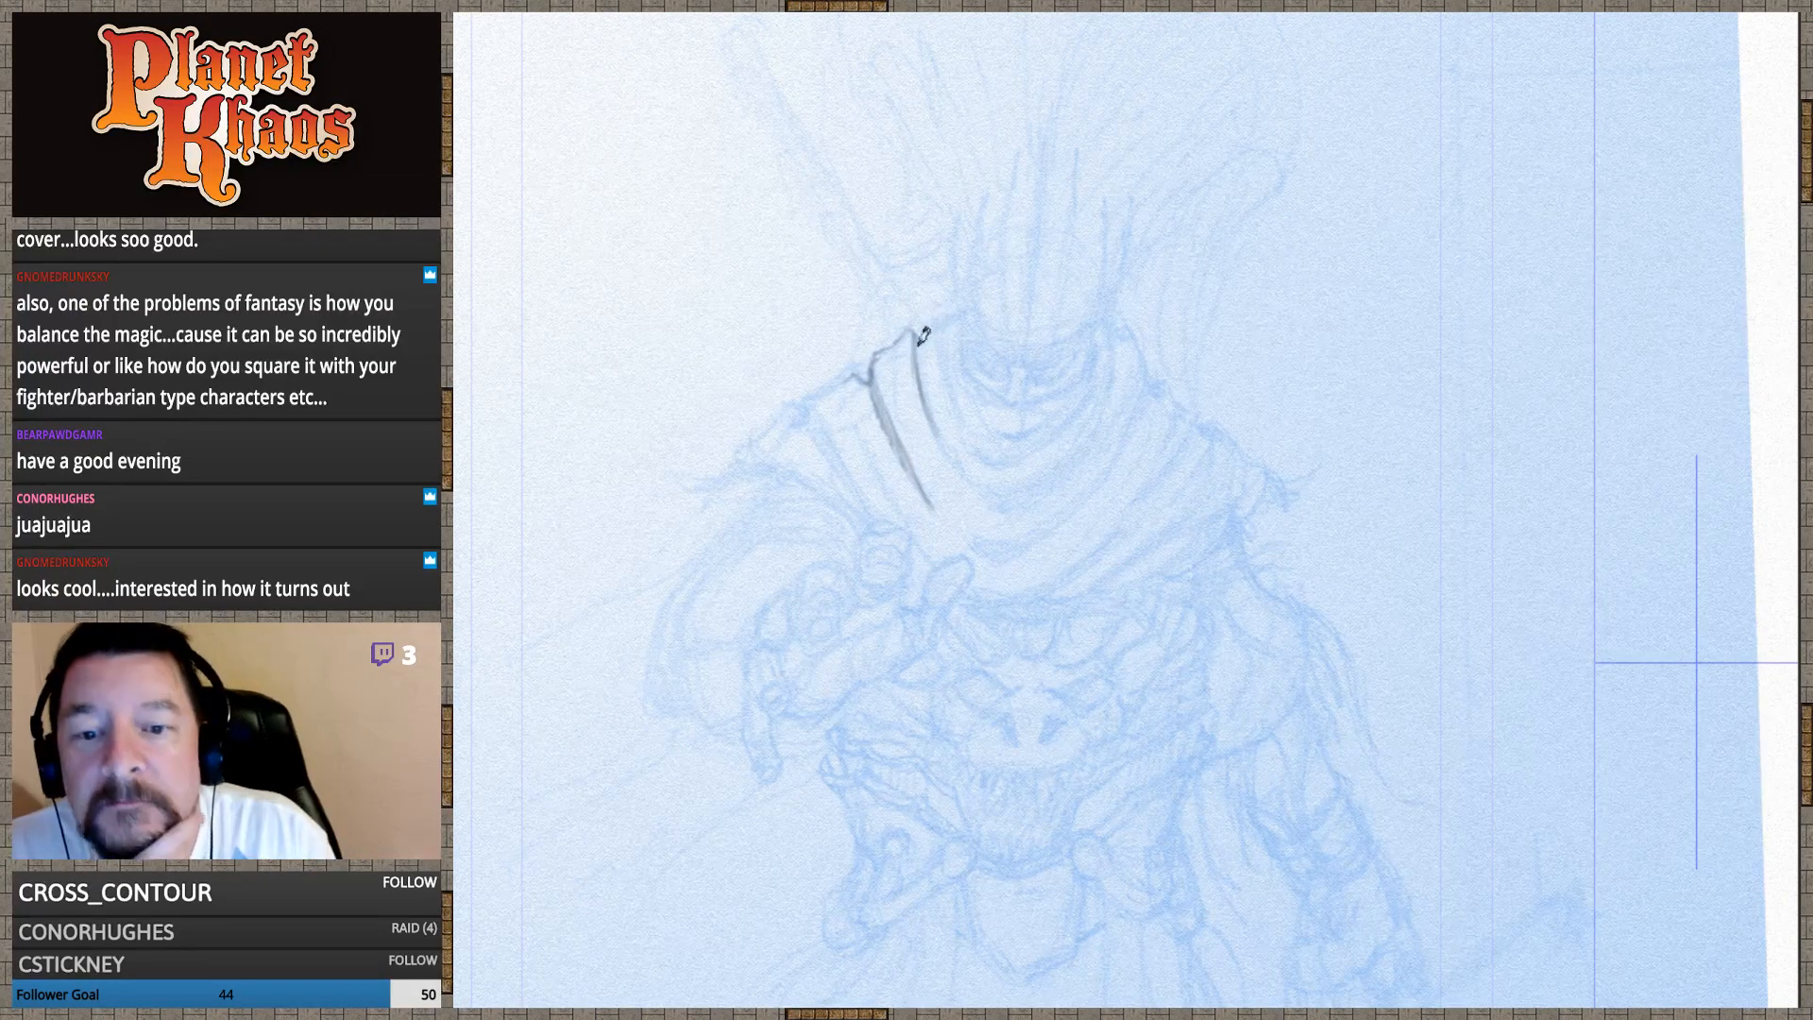
drag(861, 367, 808, 401)
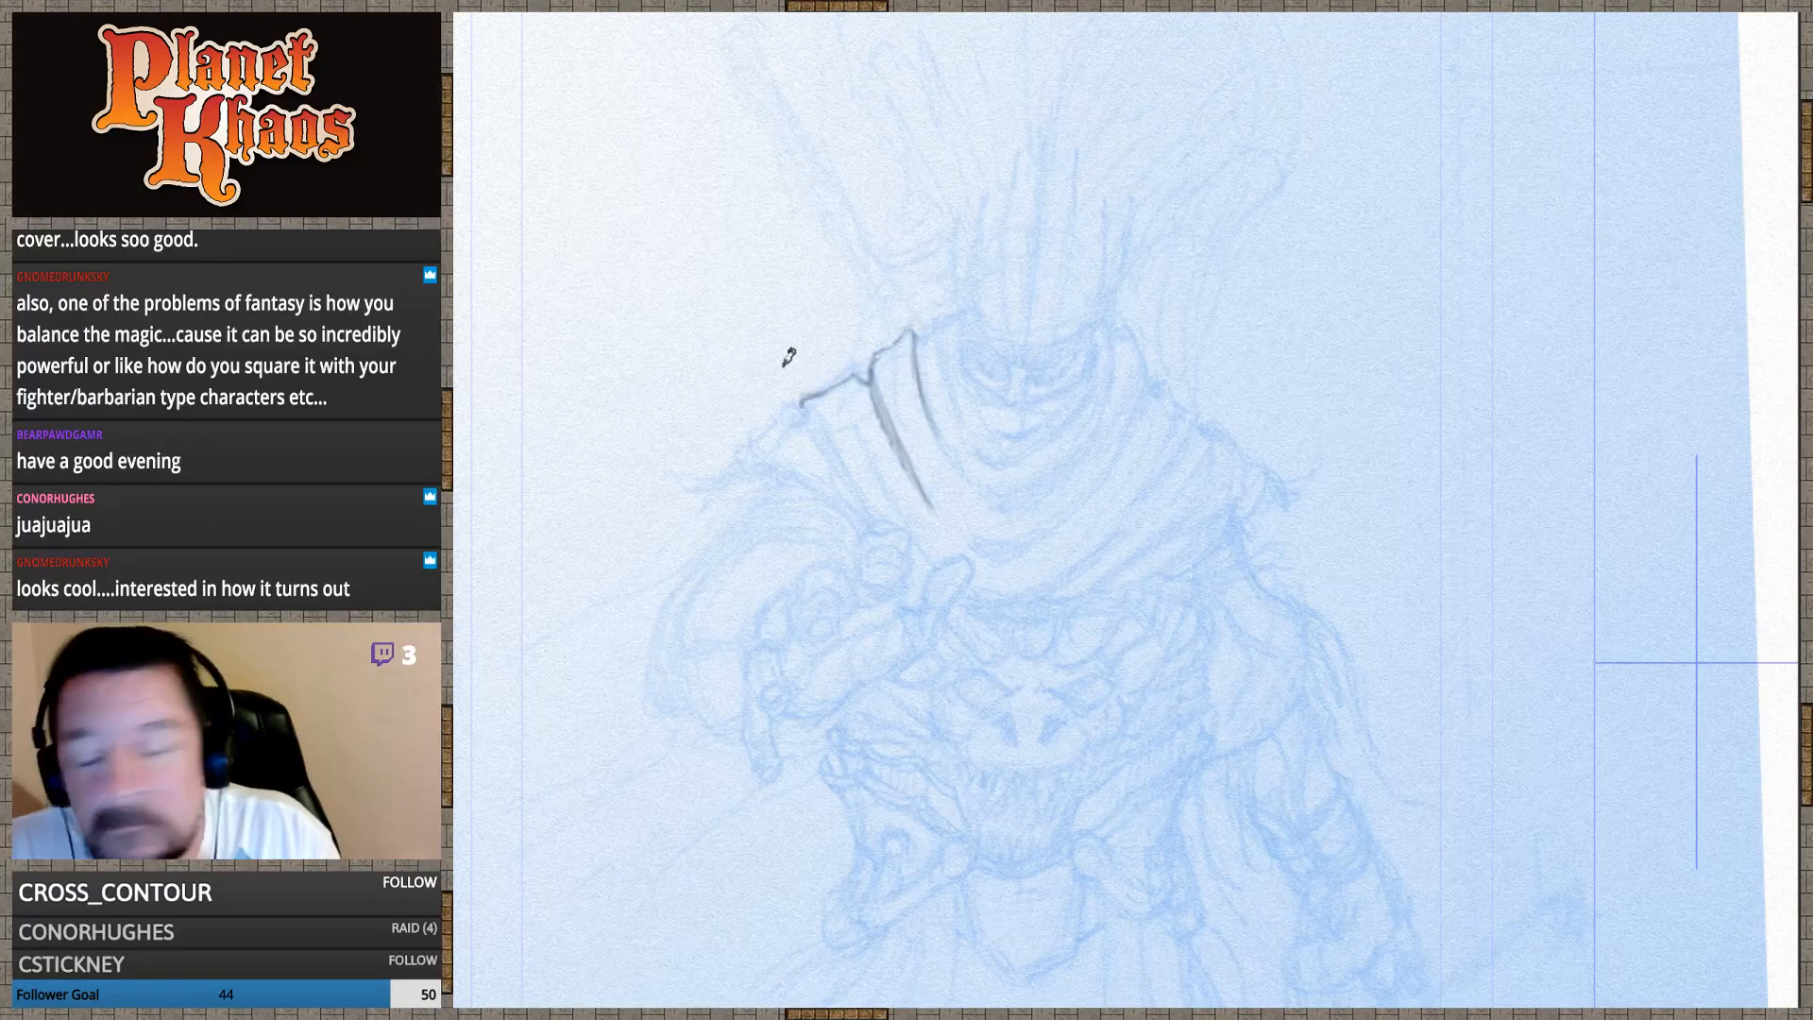
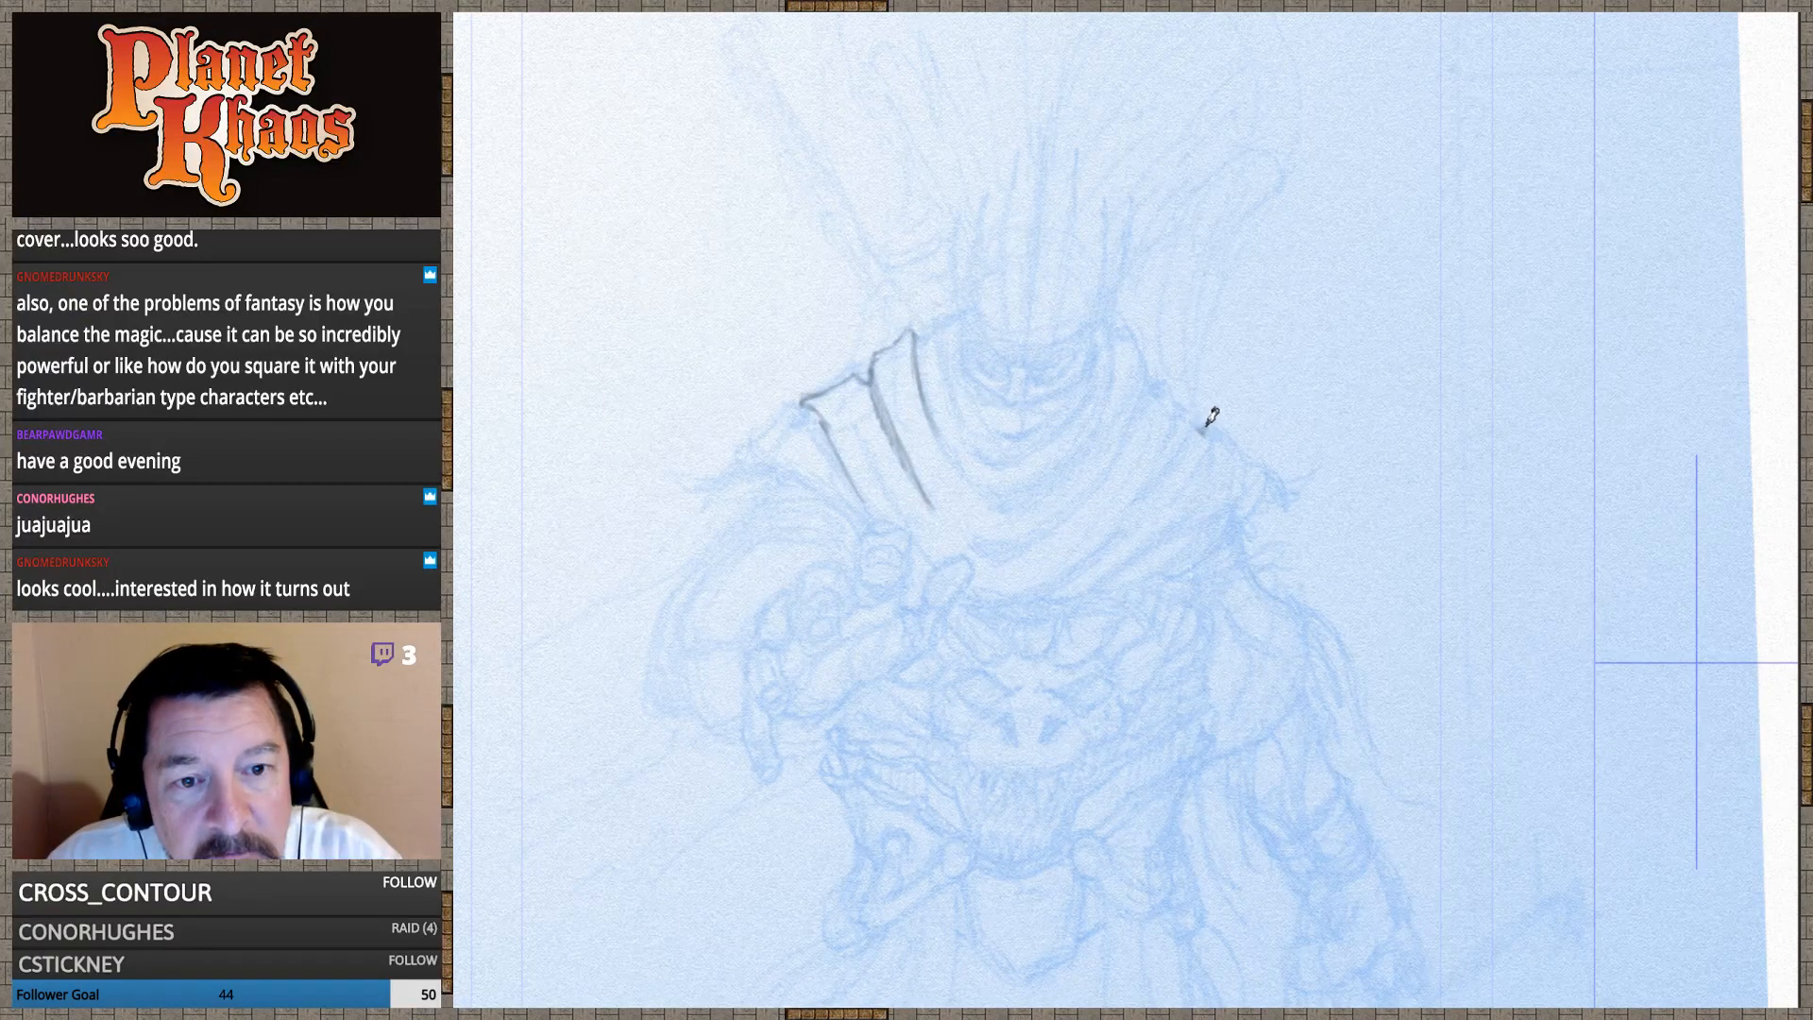
Outline the notched edge of the cape's right shoulder and darken the fold running from it toward the chest
drag(1208, 428, 1238, 443)
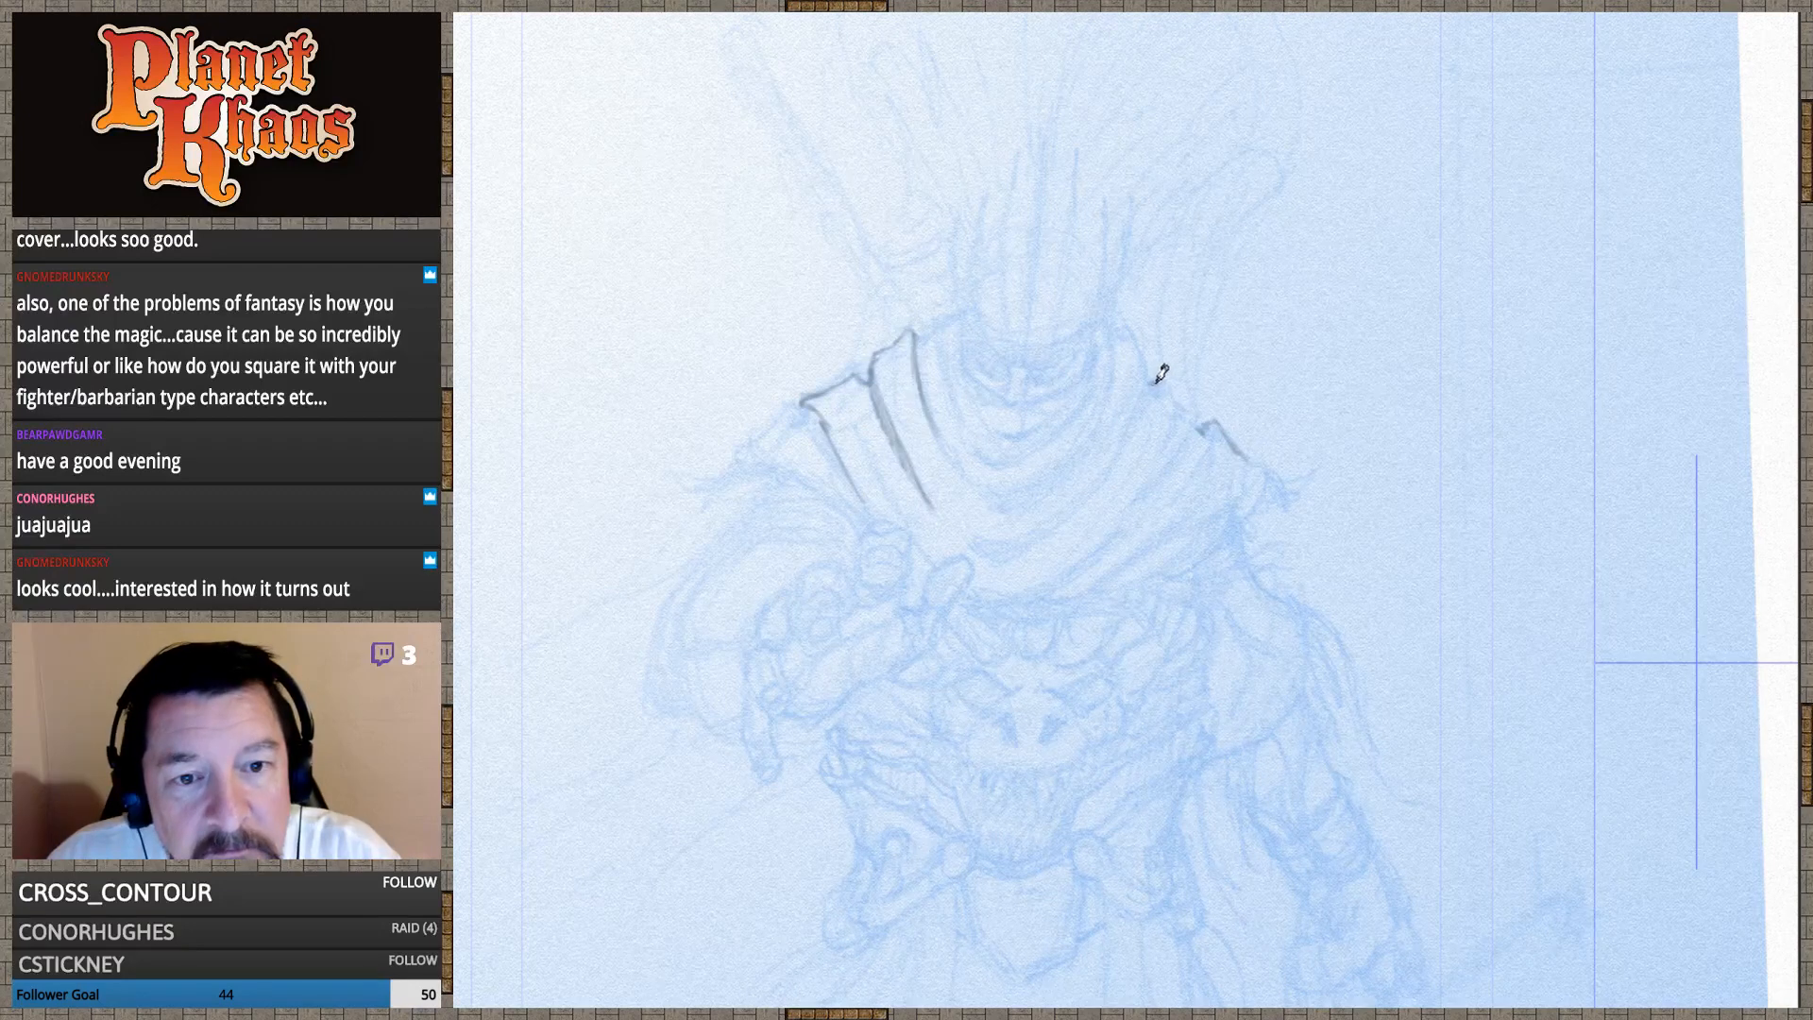
drag(1171, 374, 1199, 405)
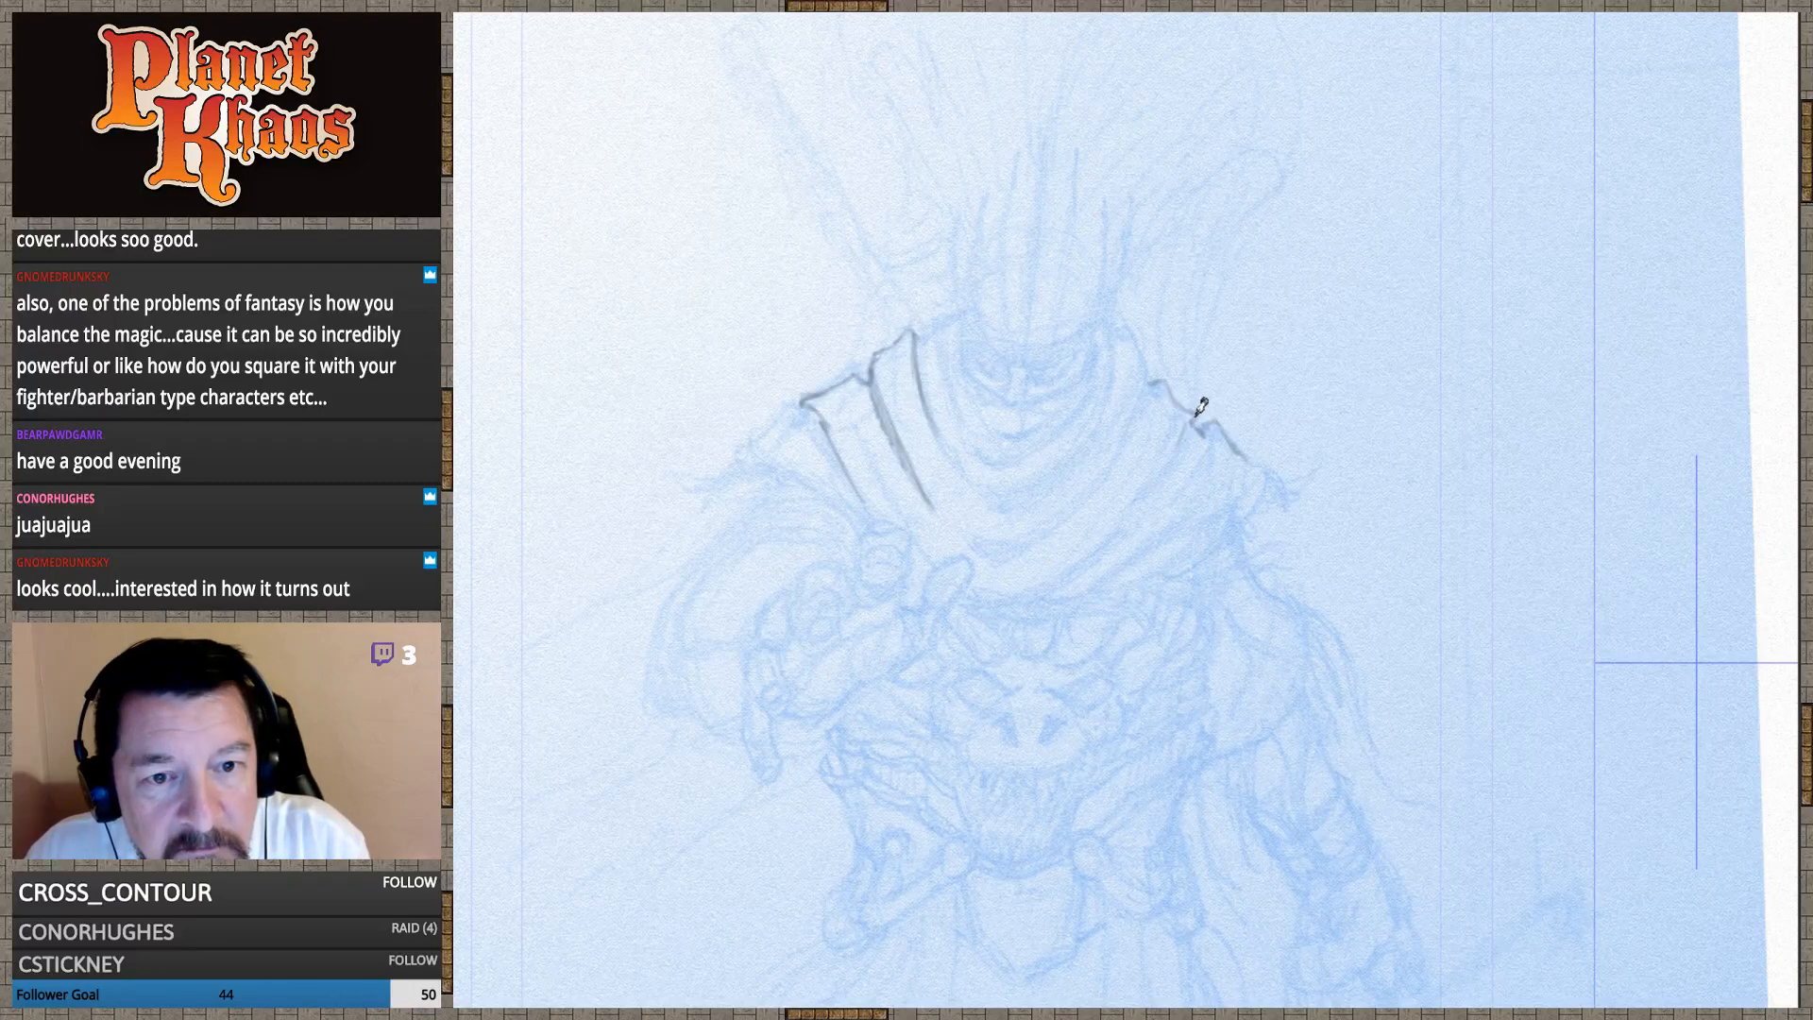
mouse_move(1198, 406)
mouse_down()
mouse_move(1131, 505)
mouse_move(1149, 490)
mouse_up()
drag(1192, 421, 1149, 492)
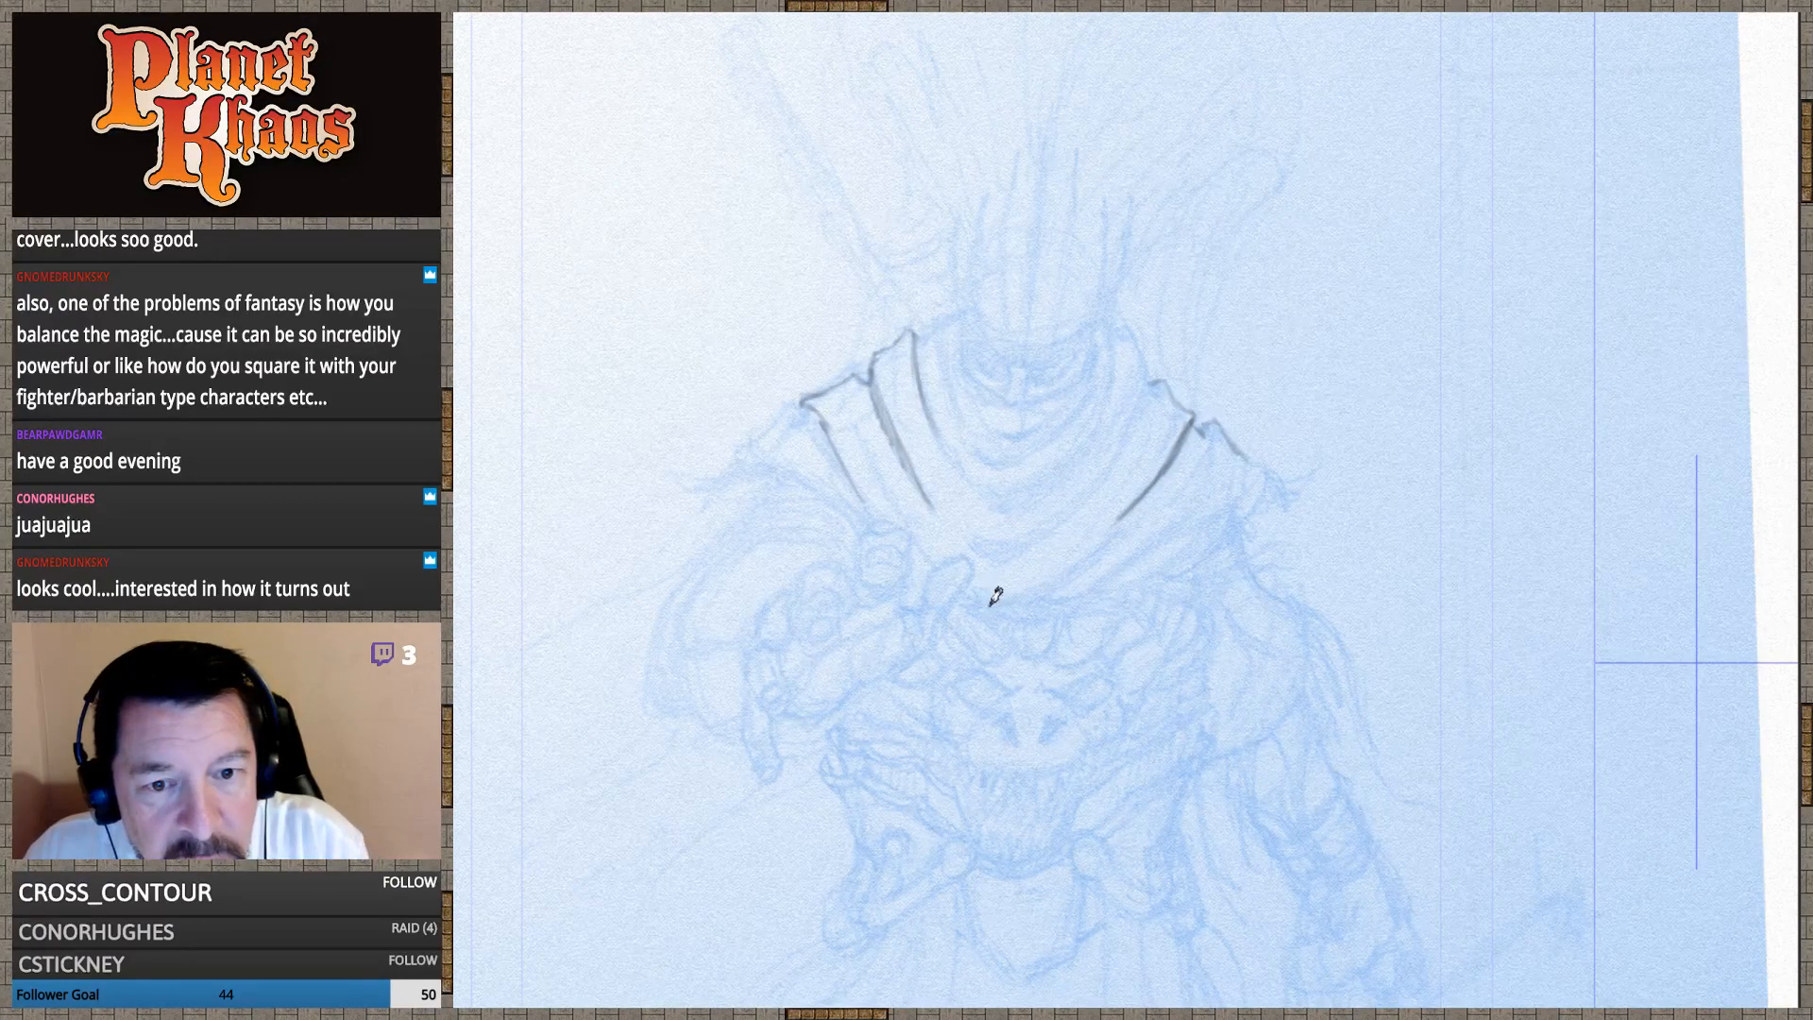
Ink the long curved cape folds sweeping across the chest and up to the collar, with heavier strokes at their lower ends
mouse_move(990, 604)
mouse_down()
mouse_move(1063, 585)
mouse_move(1117, 519)
mouse_move(1062, 583)
mouse_move(970, 593)
mouse_move(1059, 572)
mouse_move(1140, 515)
mouse_up()
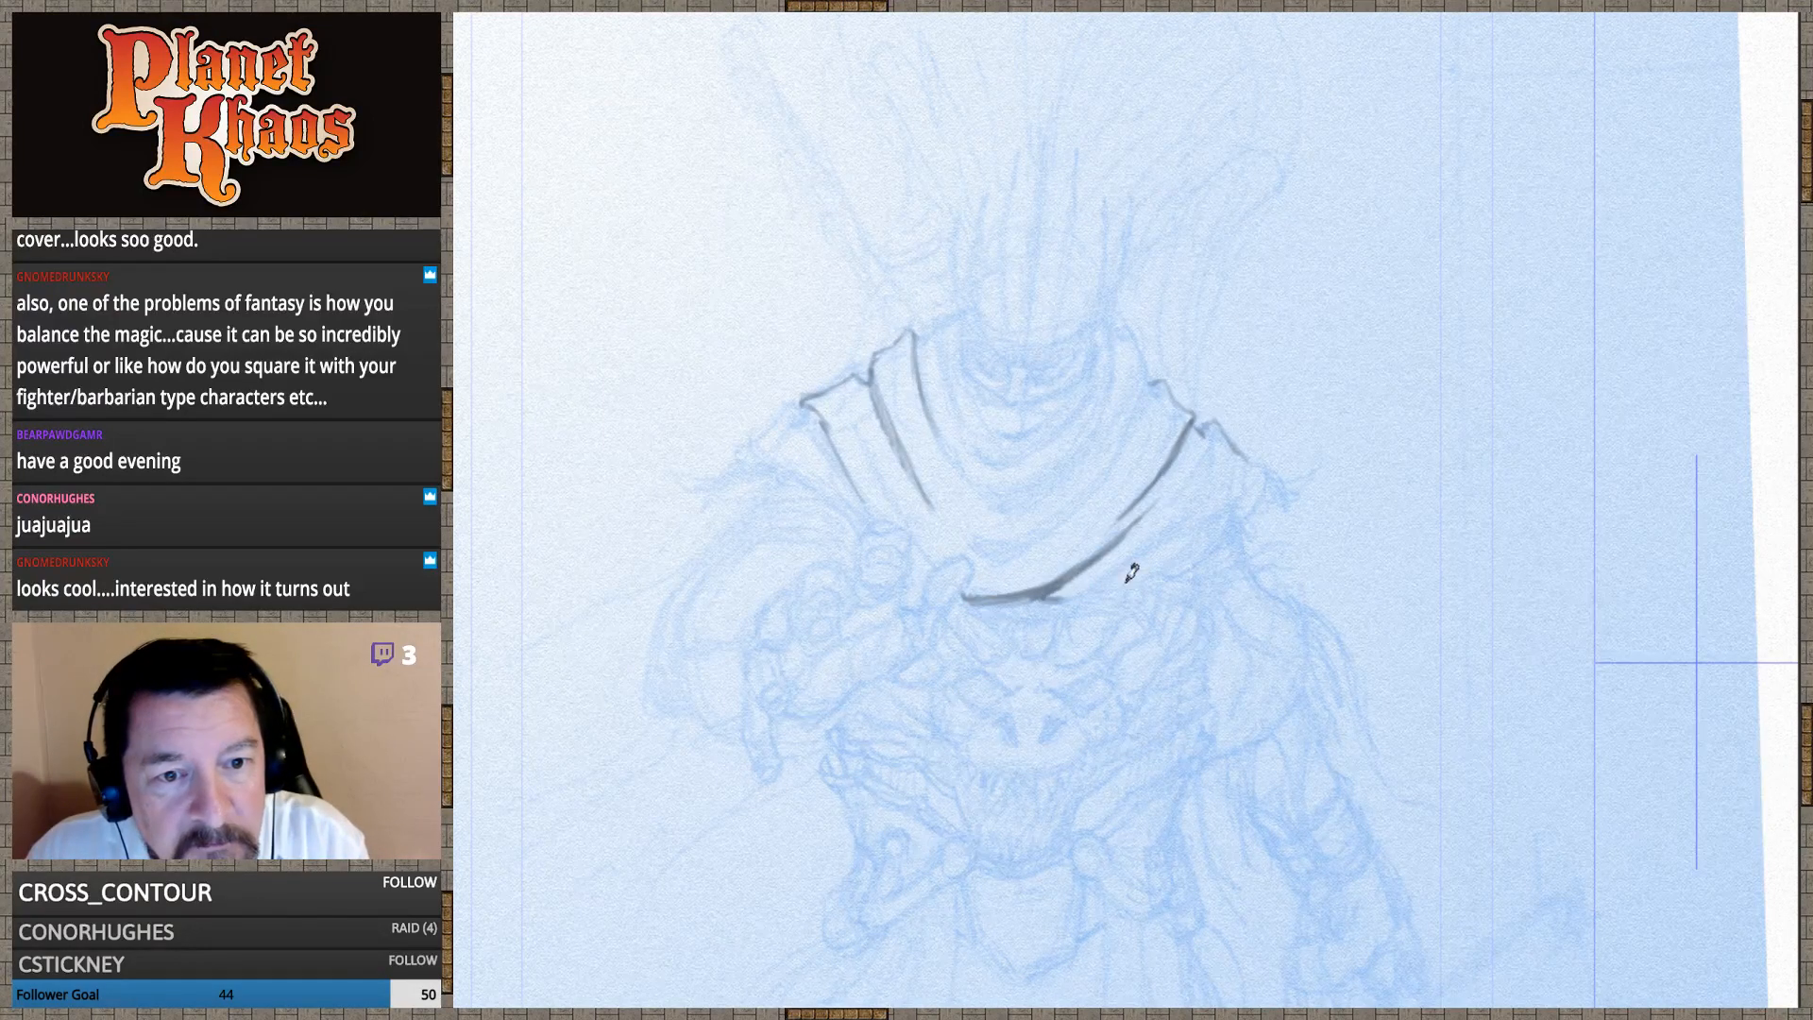
drag(1073, 597, 1162, 540)
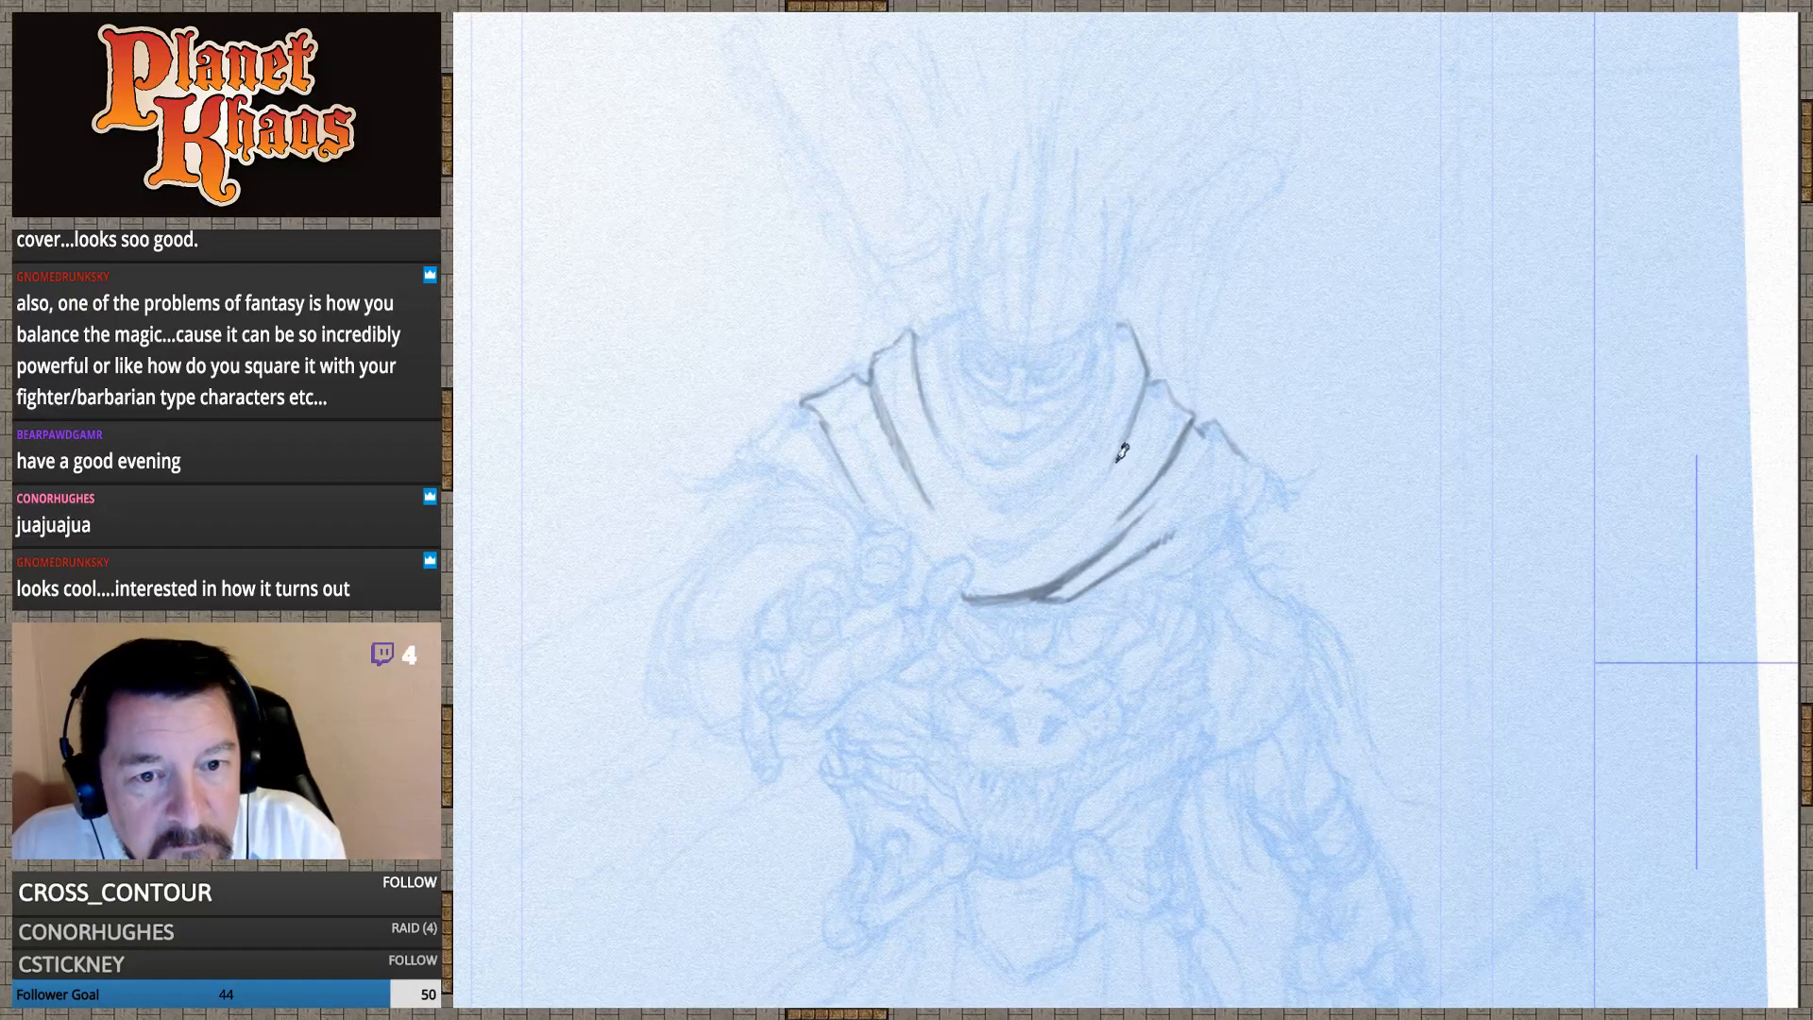
mouse_move(1106, 465)
mouse_down()
mouse_move(1053, 526)
mouse_move(976, 531)
mouse_move(1017, 526)
mouse_move(978, 549)
mouse_move(997, 559)
mouse_move(1008, 525)
mouse_move(1024, 524)
mouse_move(999, 548)
mouse_move(1112, 475)
mouse_up()
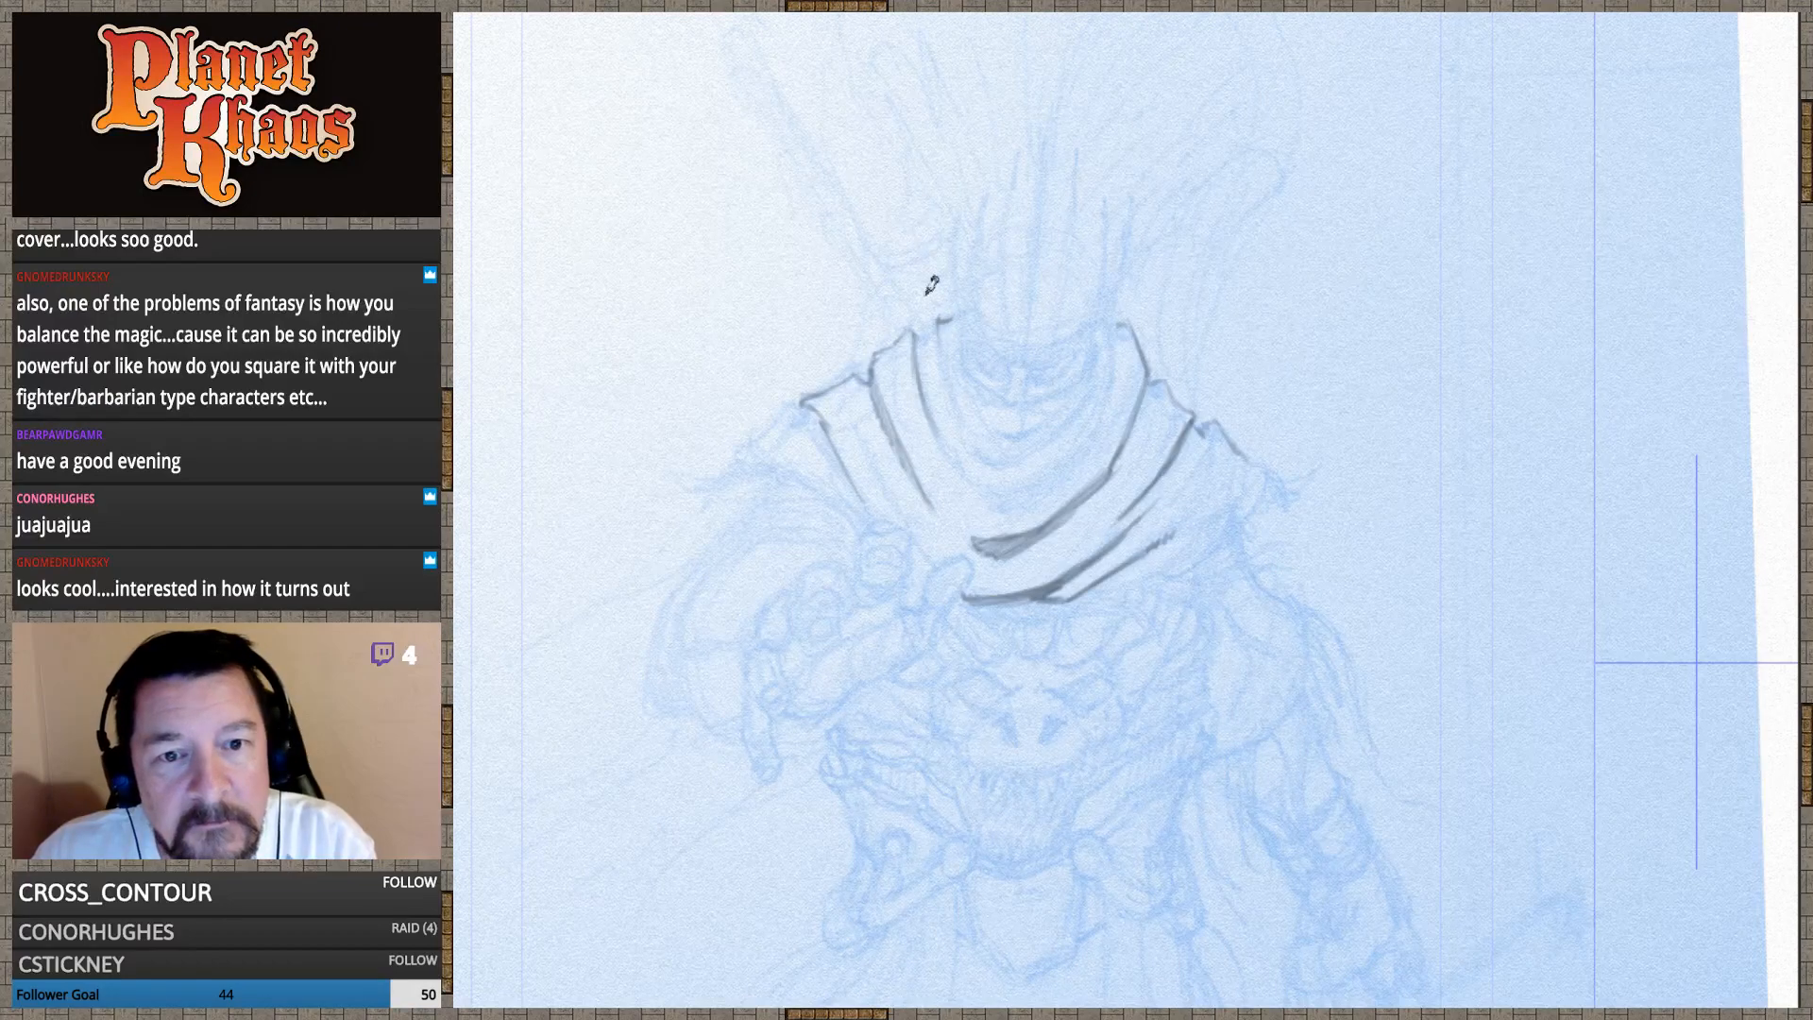
drag(947, 323, 952, 386)
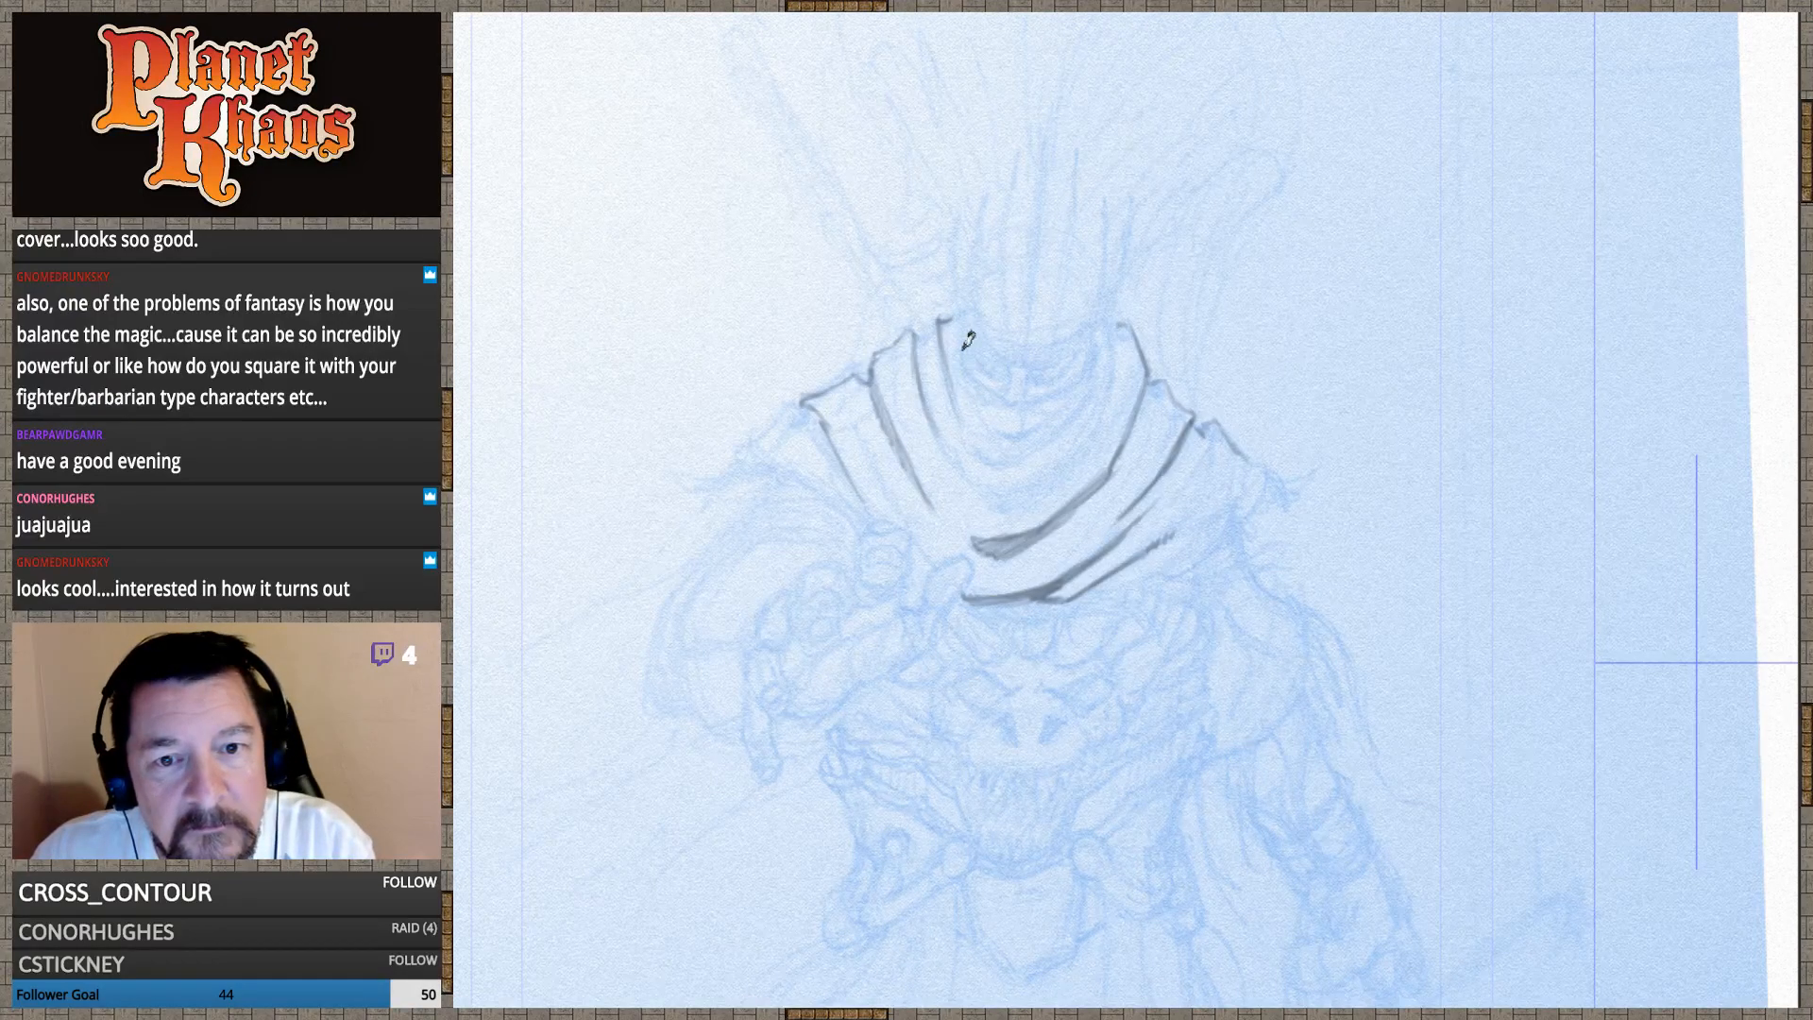